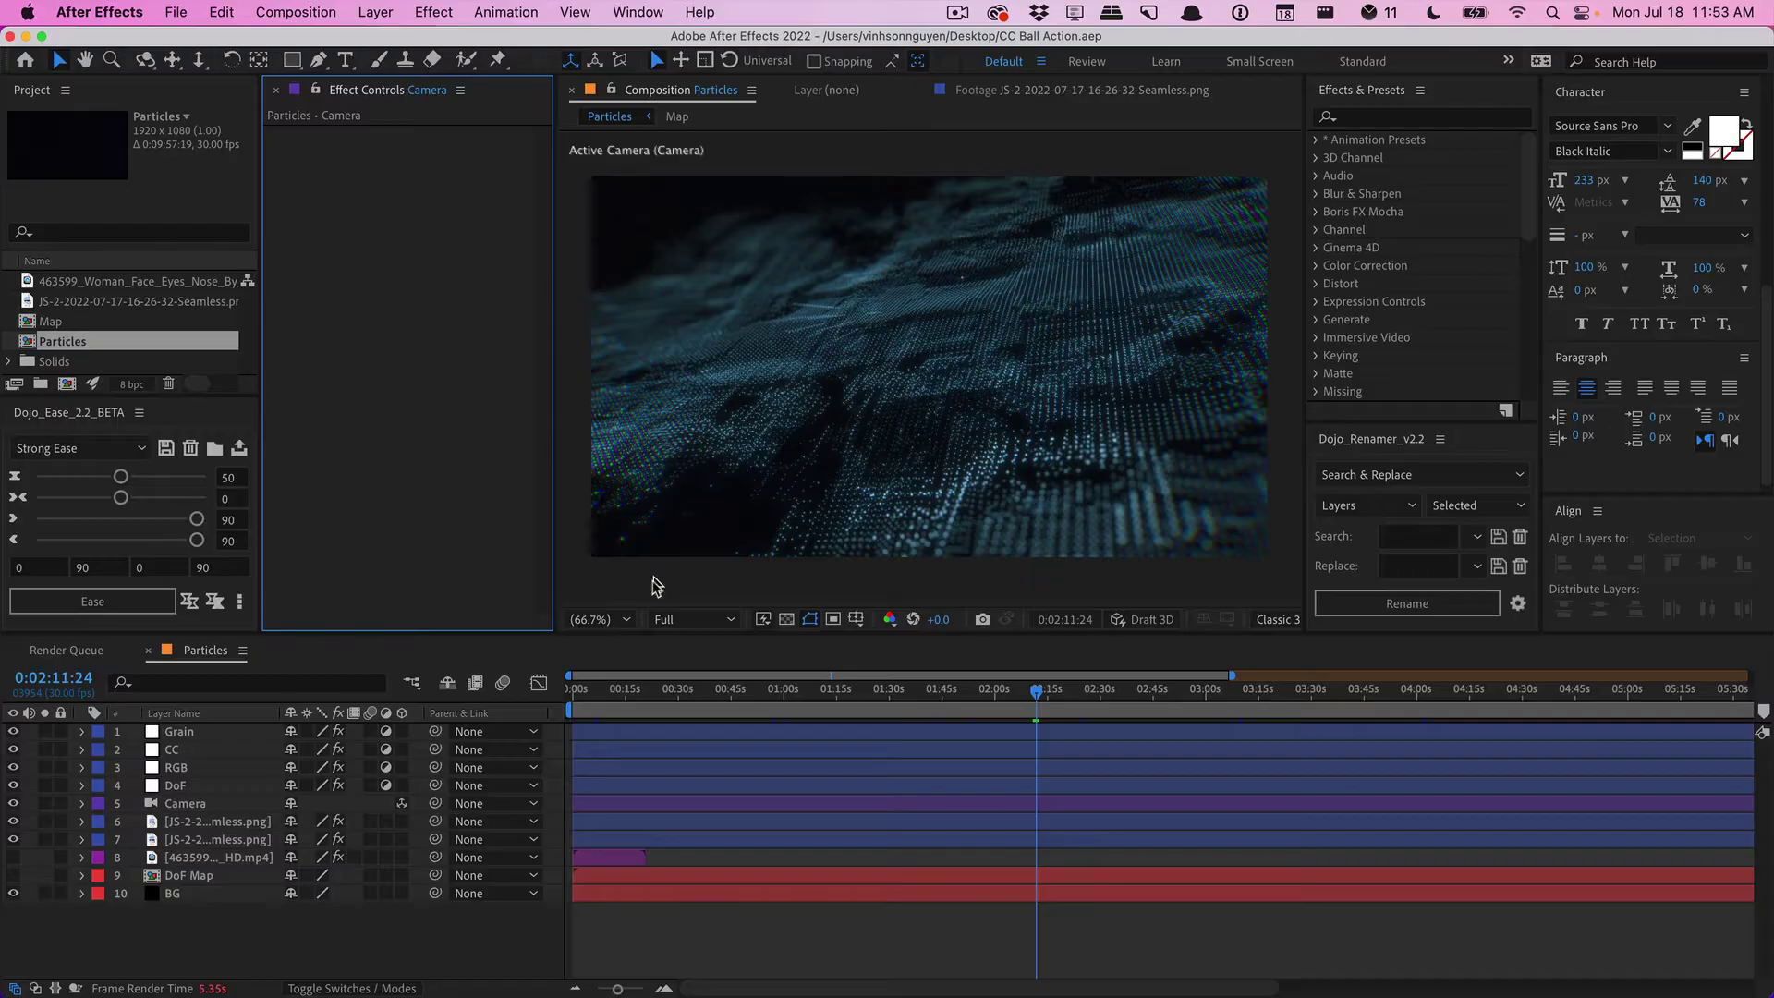
Step: Set the Particles preview to Half resolution at 0:00:57:10 and hide the Grain, CC, RGB and DoF adjustment layers
left_click(774, 699)
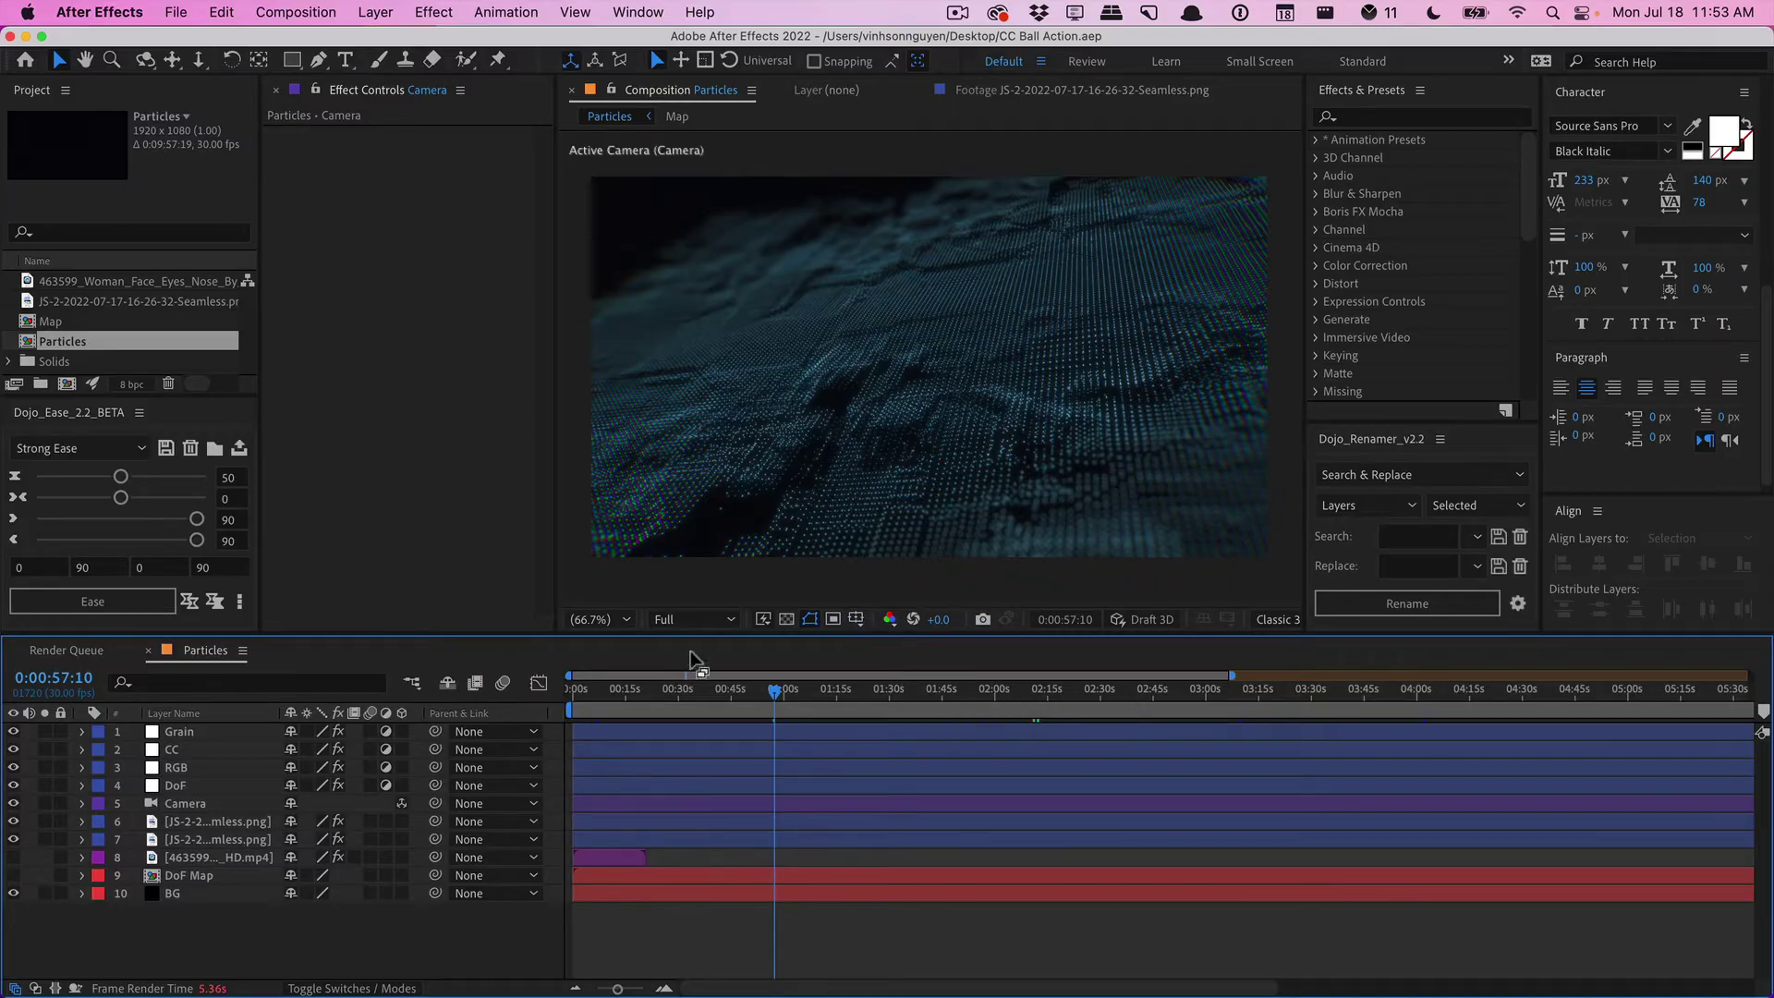
left_click(689, 621)
left_click(688, 693)
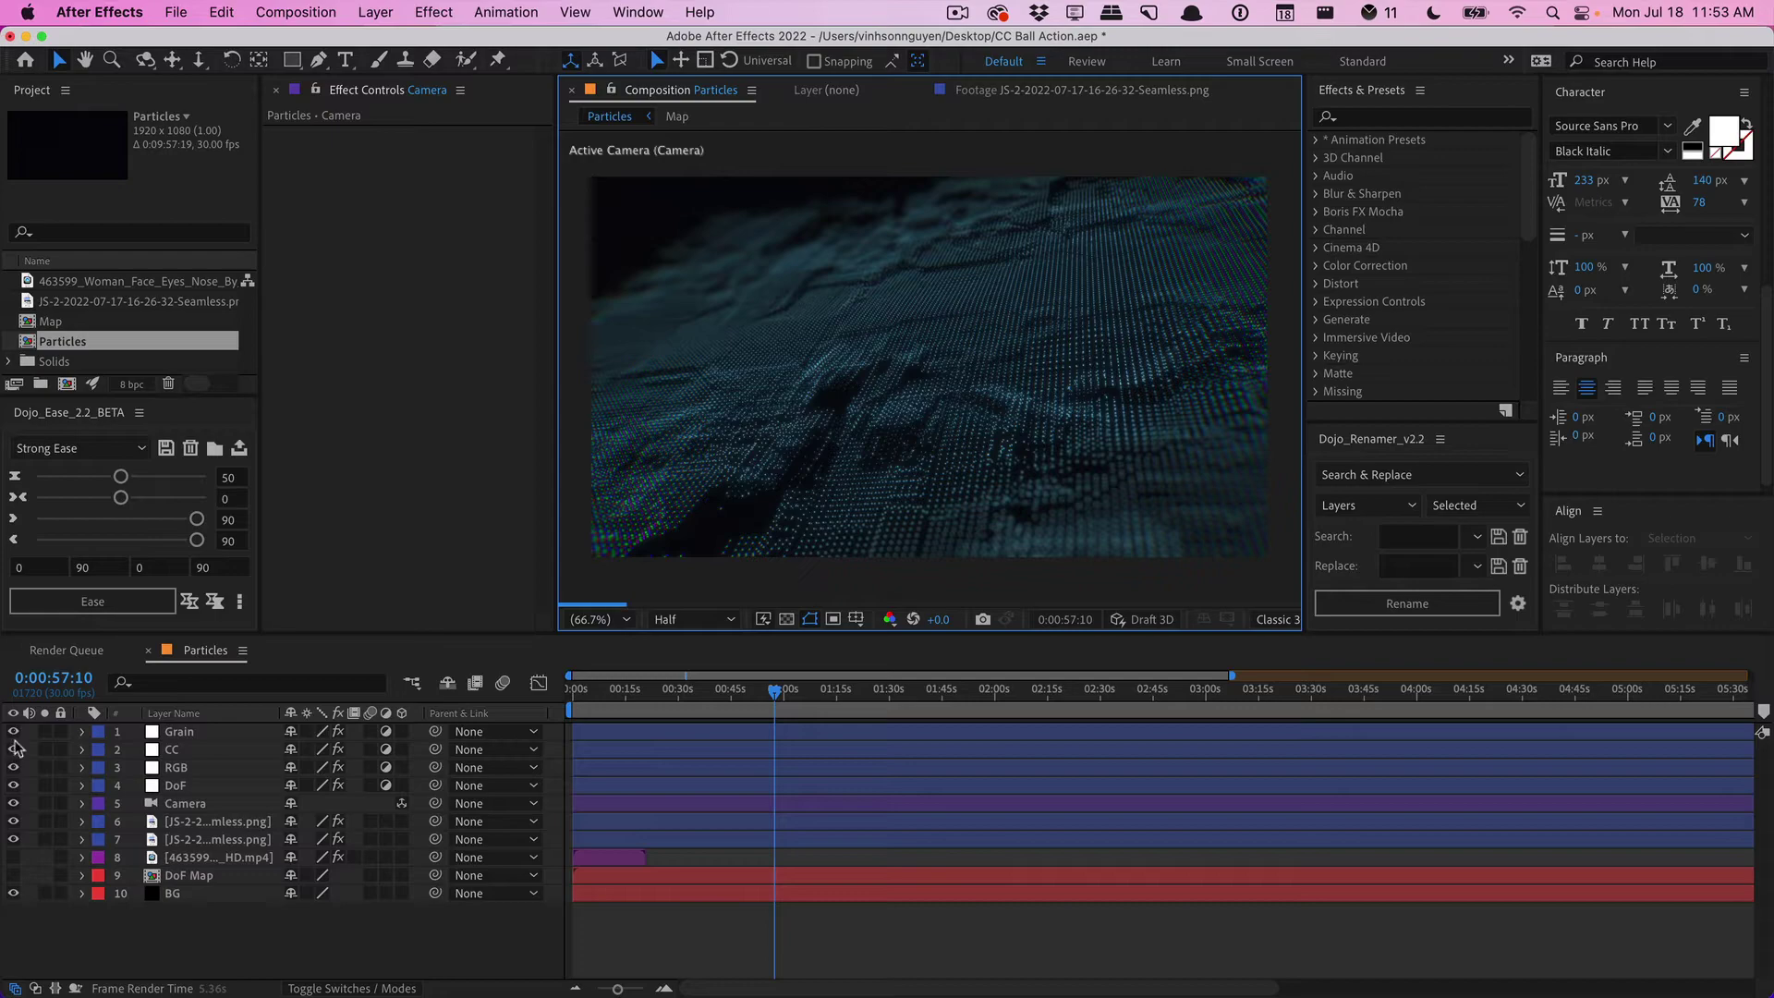
left_click_drag(15, 734, 13, 785)
Step: Orbit the Camera layer around the particle surface and preview the scene at 0:01:33:02 and 0:01:59:15
left_click(185, 803)
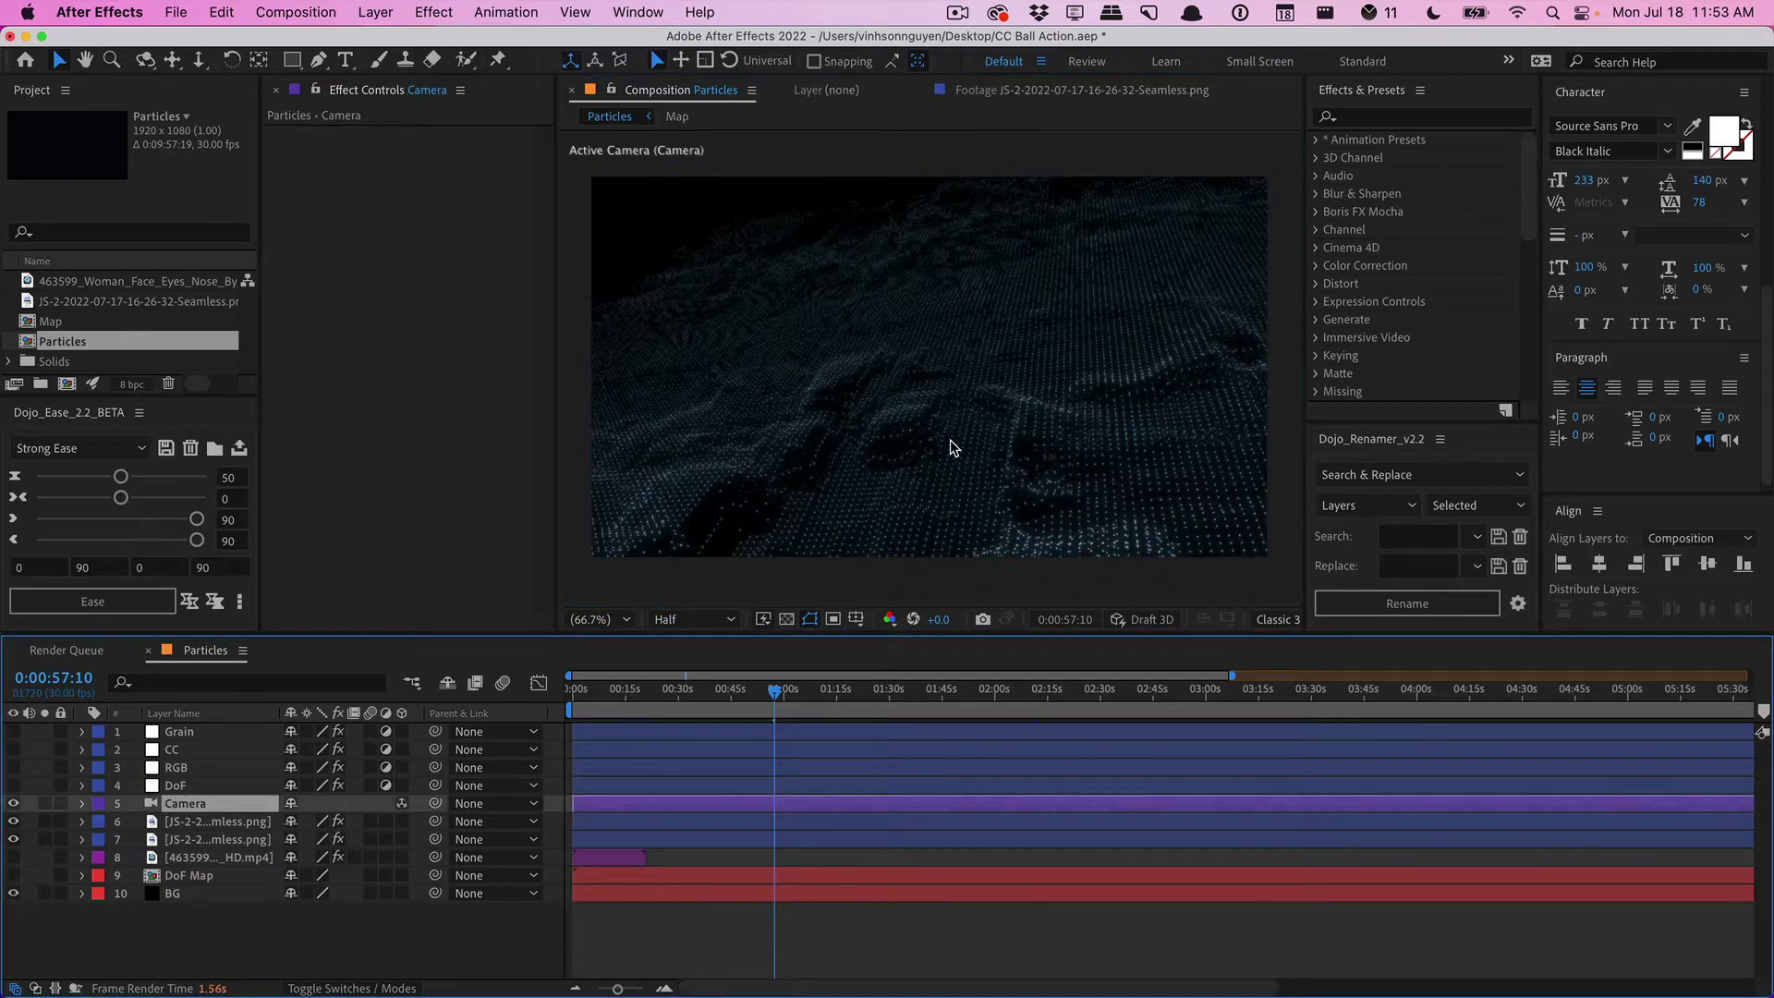
key("c")
left_click(913, 455)
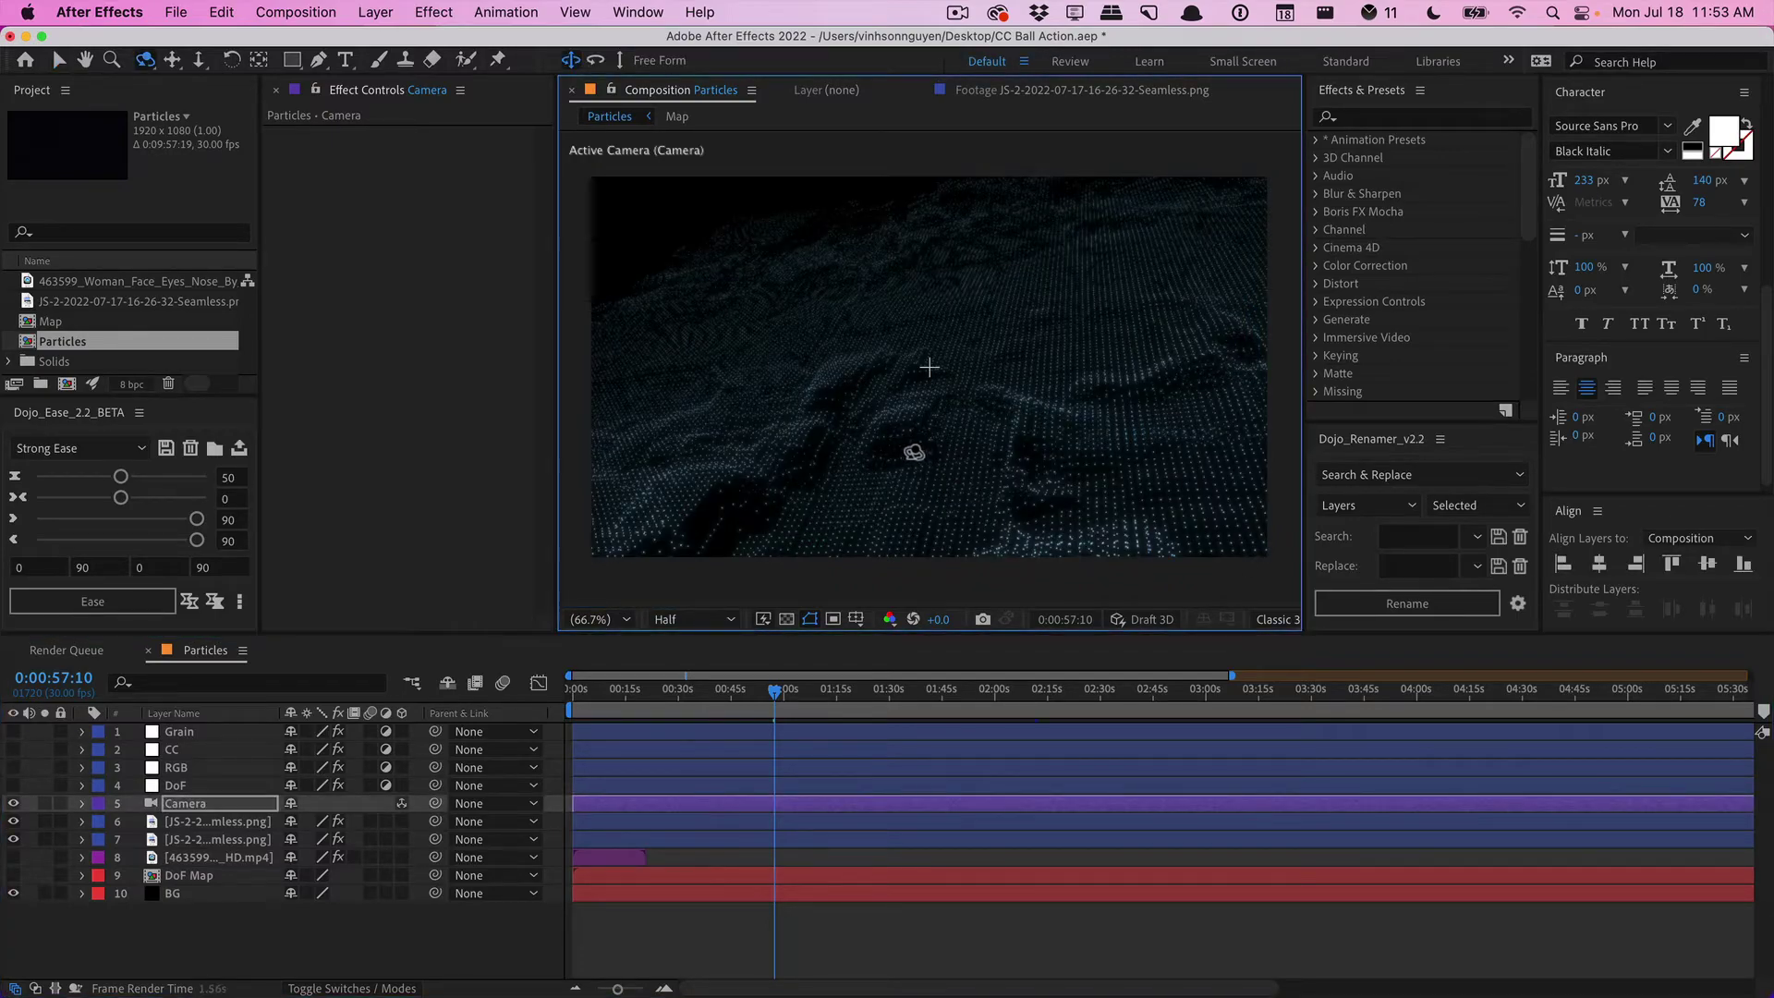
left_click_drag(910, 450, 905, 541)
left_click(901, 688)
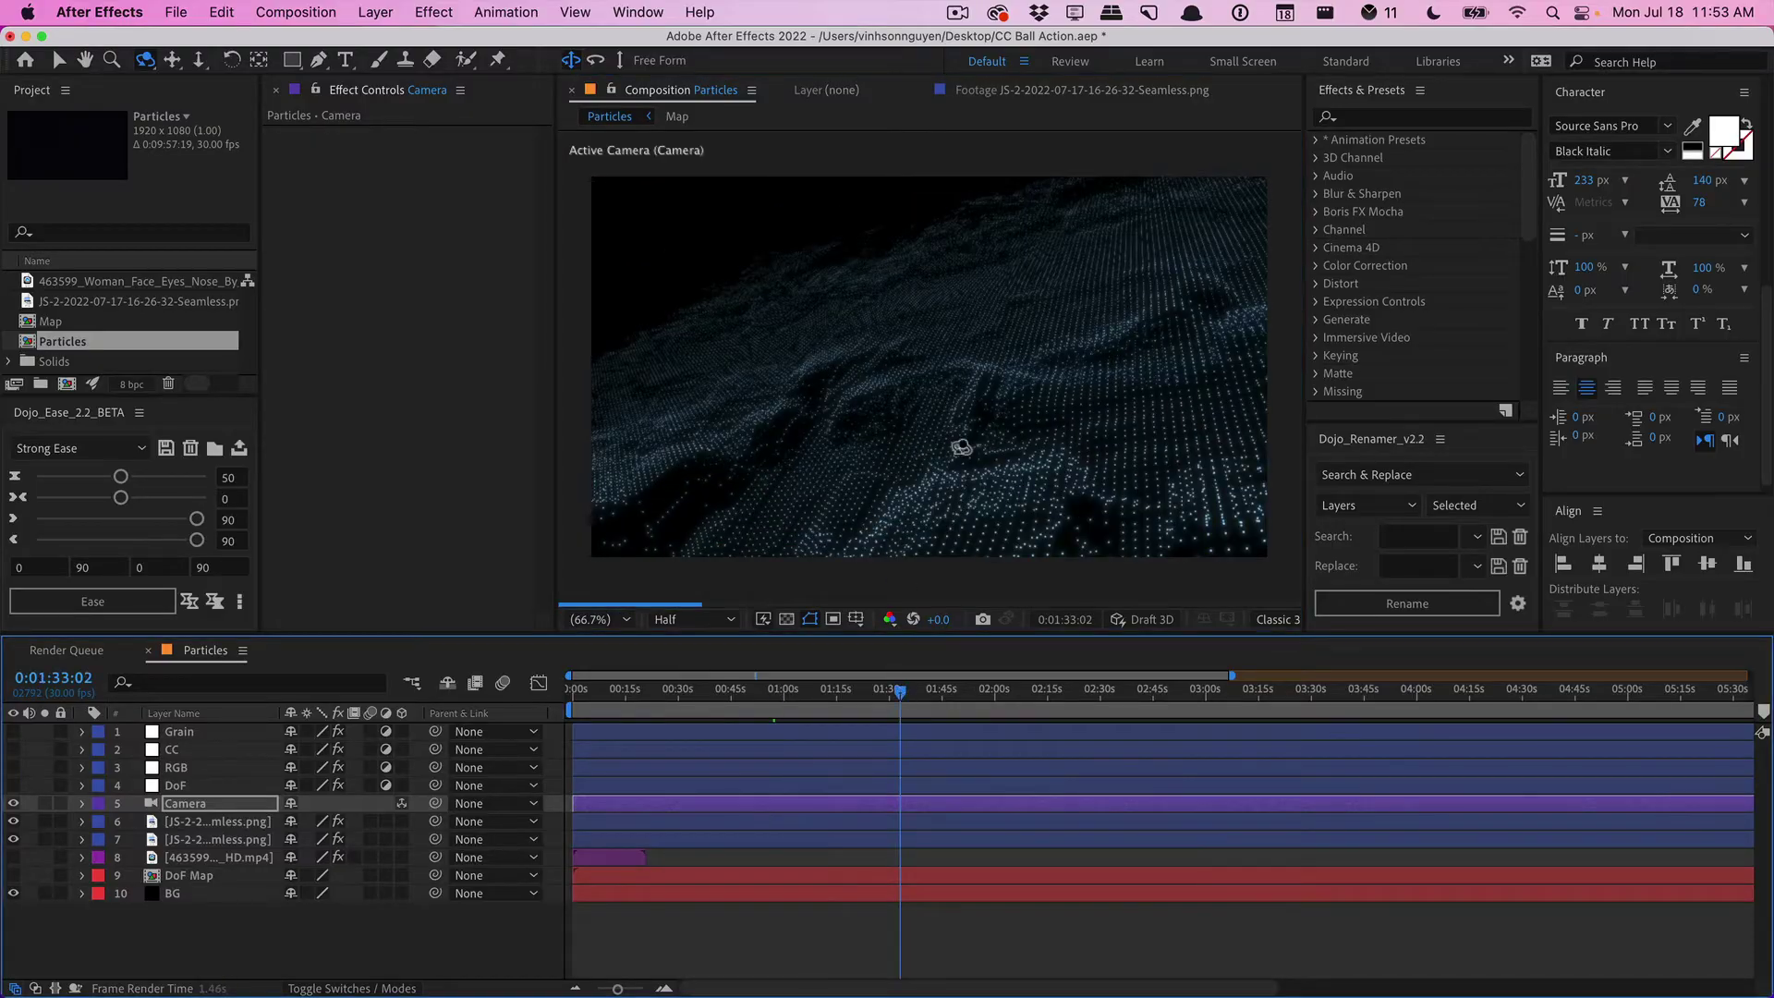
left_click(993, 695)
left_click_drag(975, 474, 977, 471)
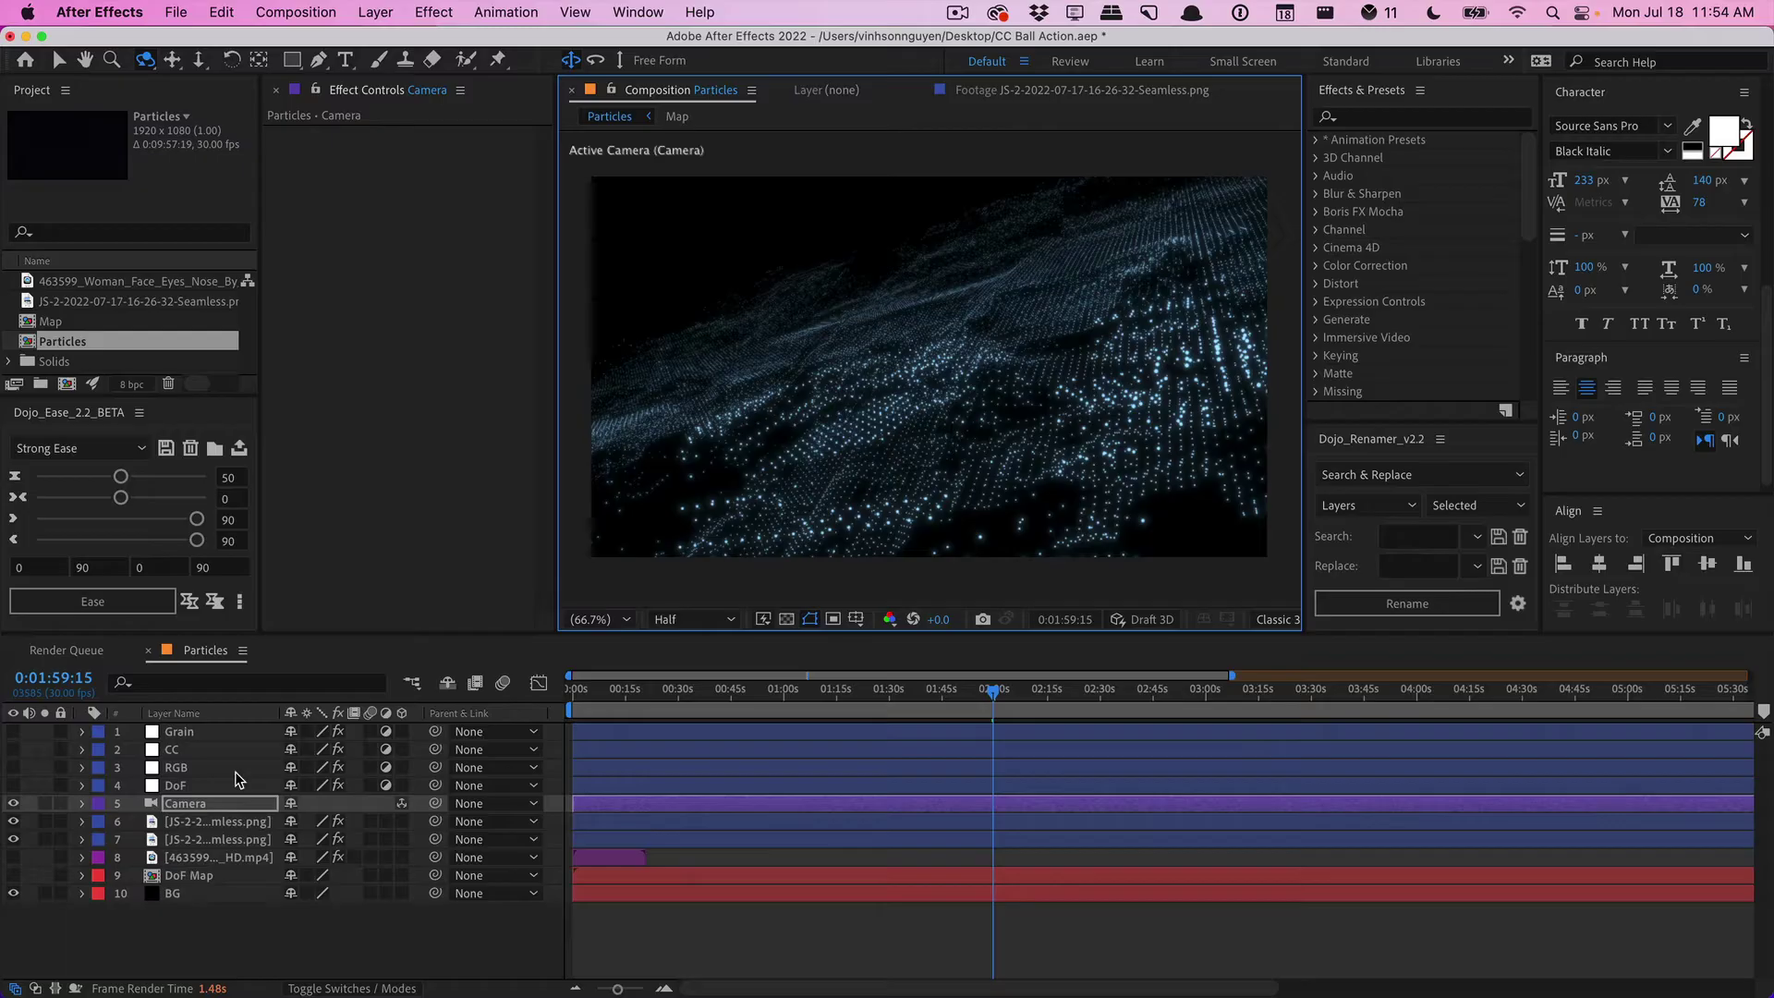
Step: Create a new 1920 x 1080, 25 fps composition named Tutorial Demo
left_click(349, 11)
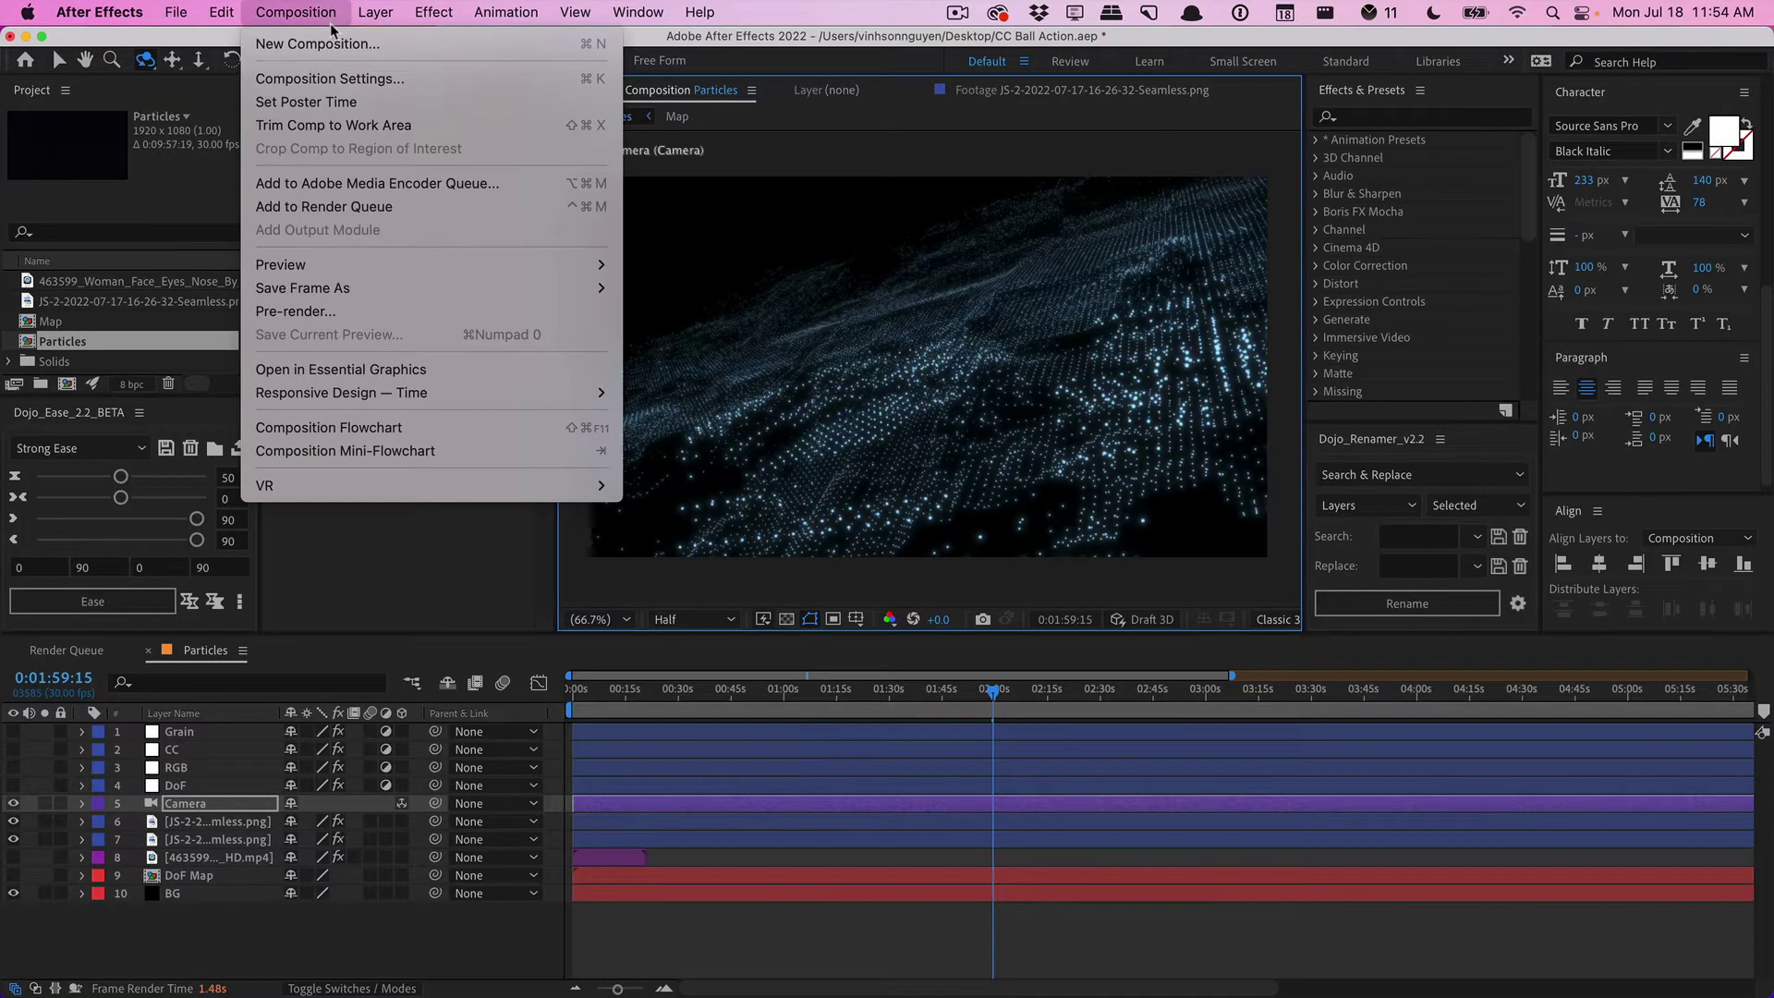
left_click(317, 43)
type("Tutor")
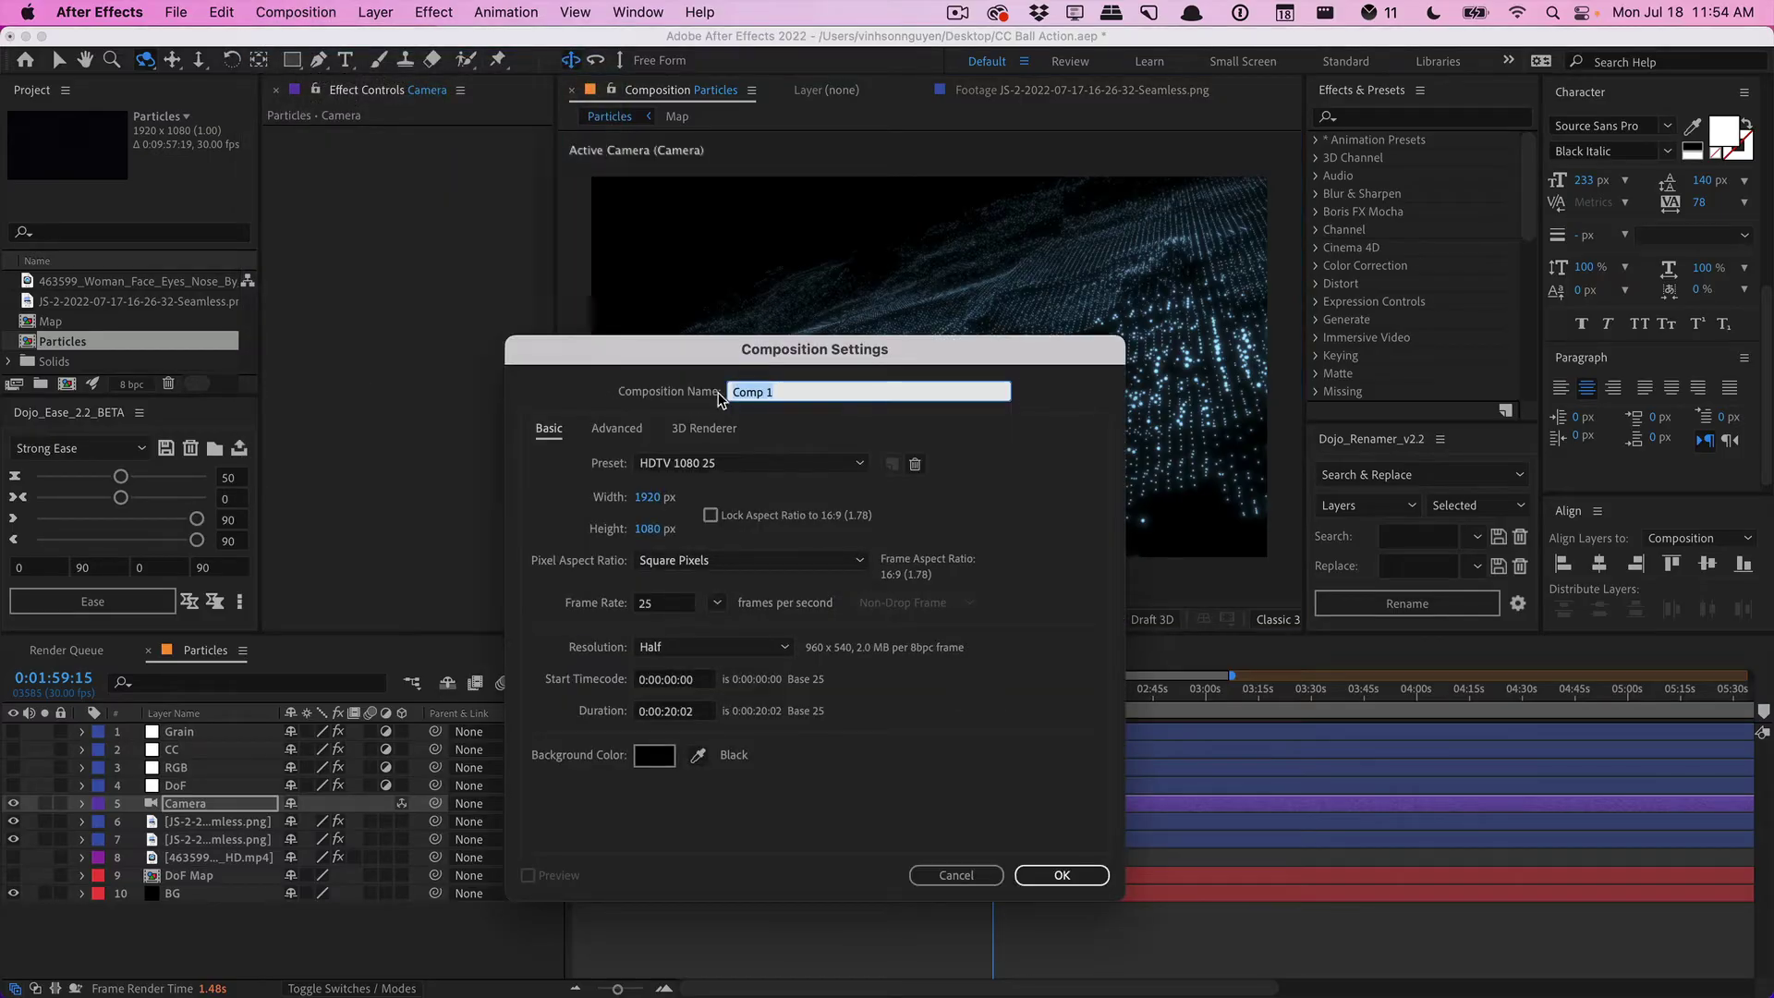
type("ial Demo")
key("Return")
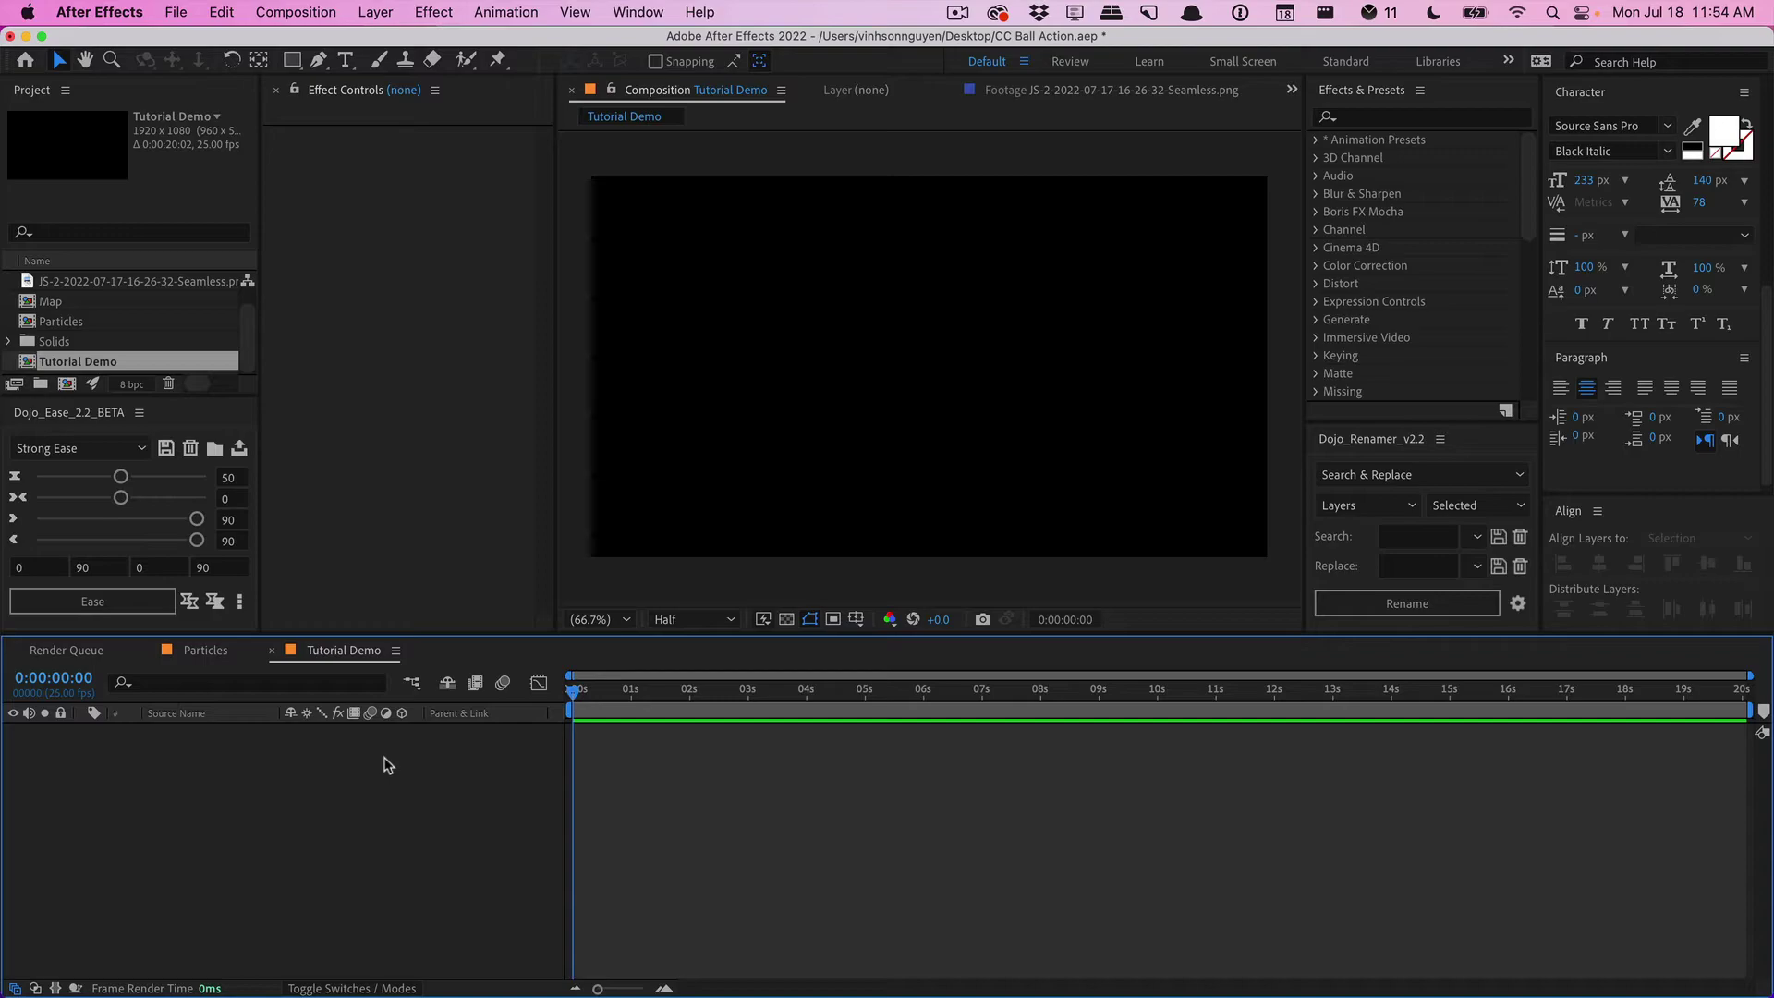
Step: Add the JS-2 seamless PNG texture to the Tutorial Demo composition and scale it to 13%
left_click(174, 281)
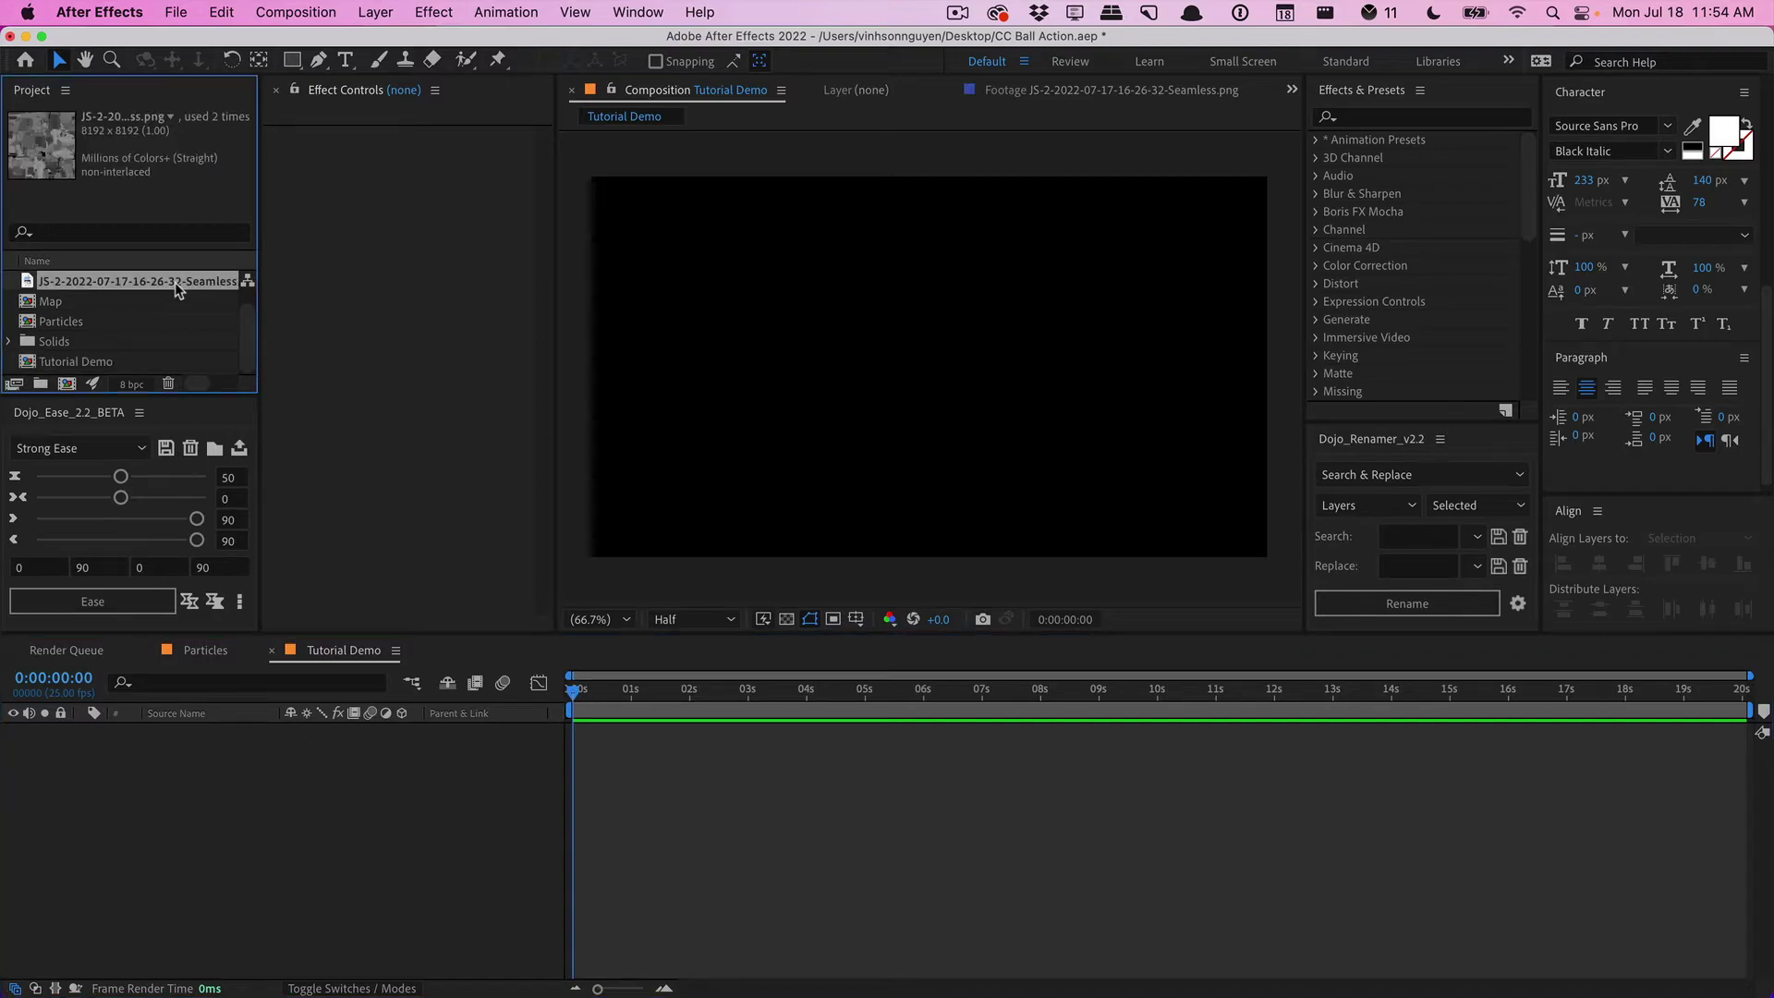
left_click_drag(175, 281, 164, 737)
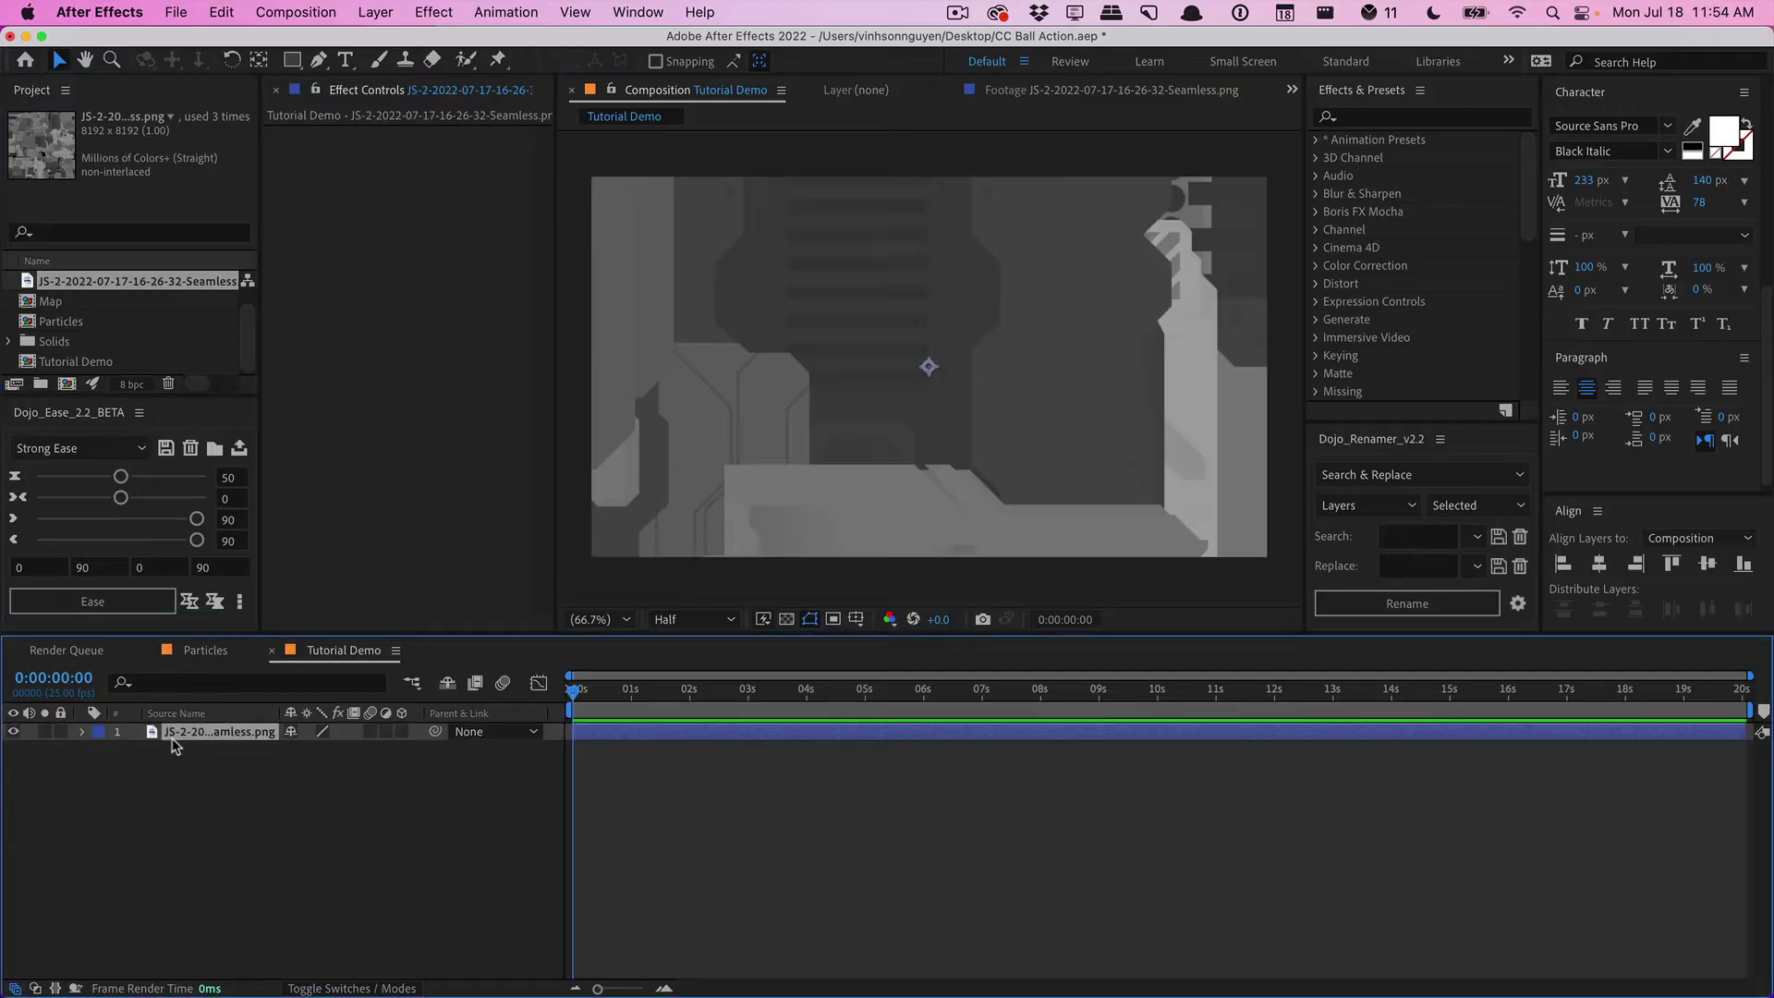
key("s")
left_click_drag(317, 750, 241, 762)
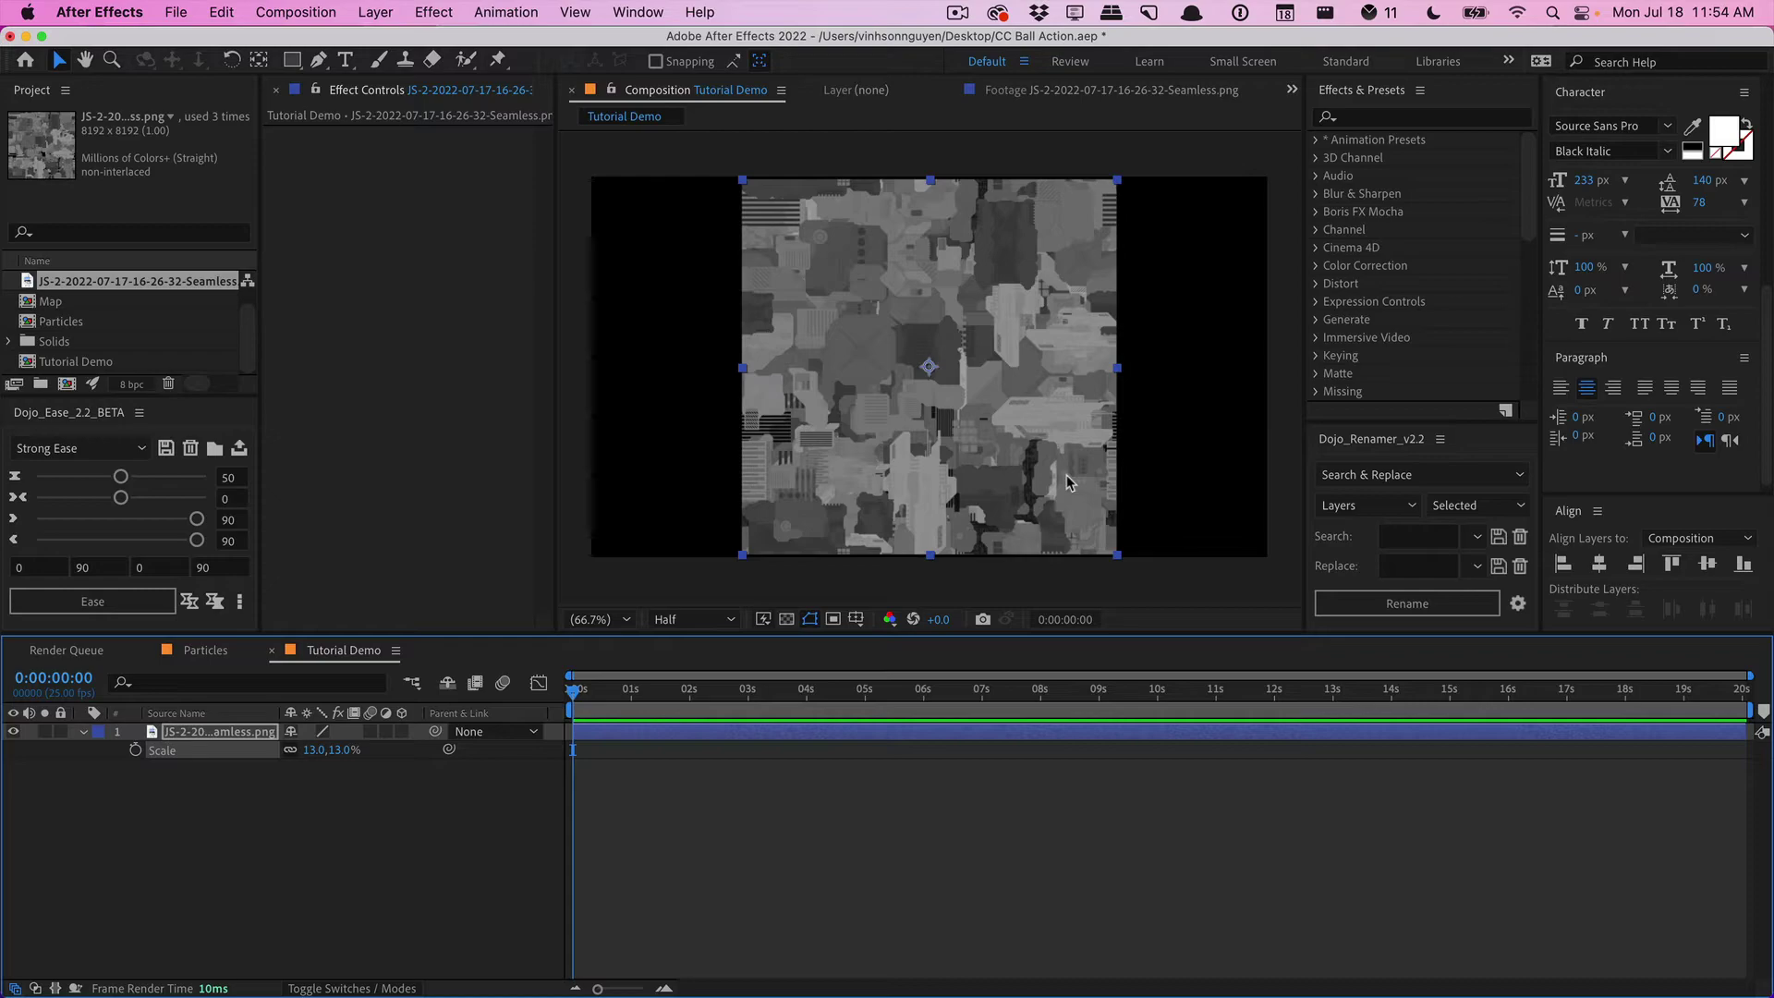
Step: Find the CC Ball Action effect and apply it to the texture layer
left_click(1385, 122)
type("cc ball")
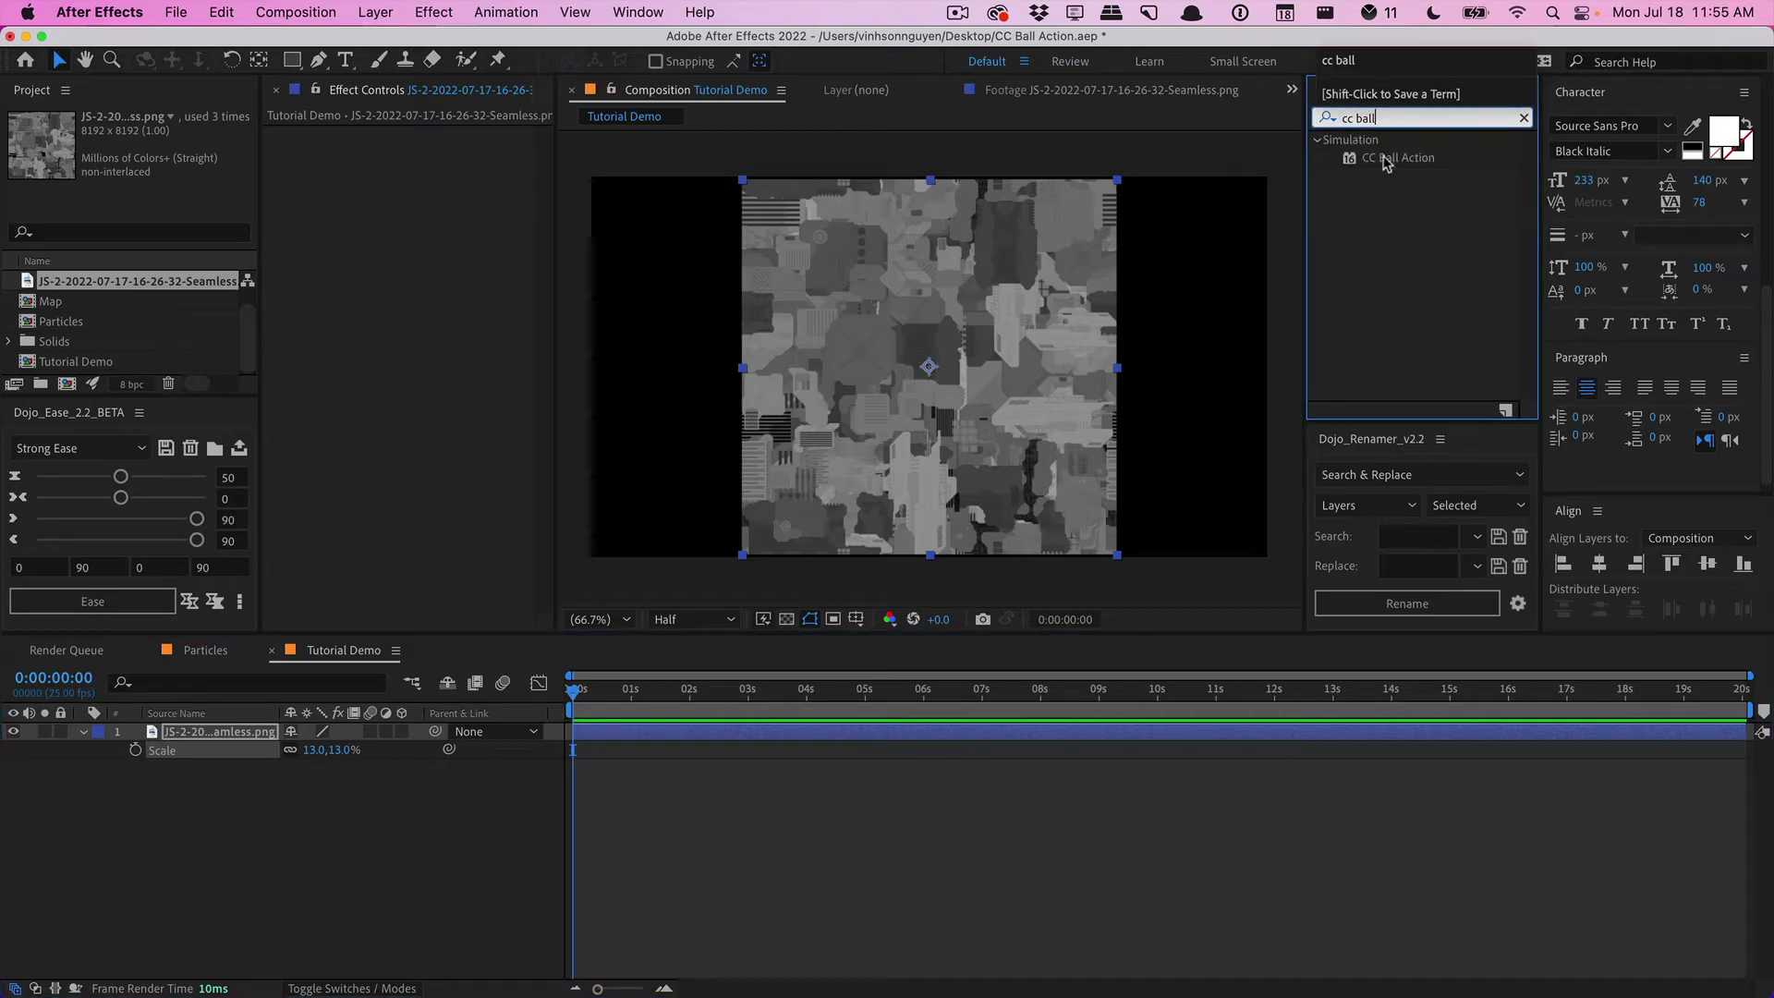
left_click_drag(1395, 158, 967, 379)
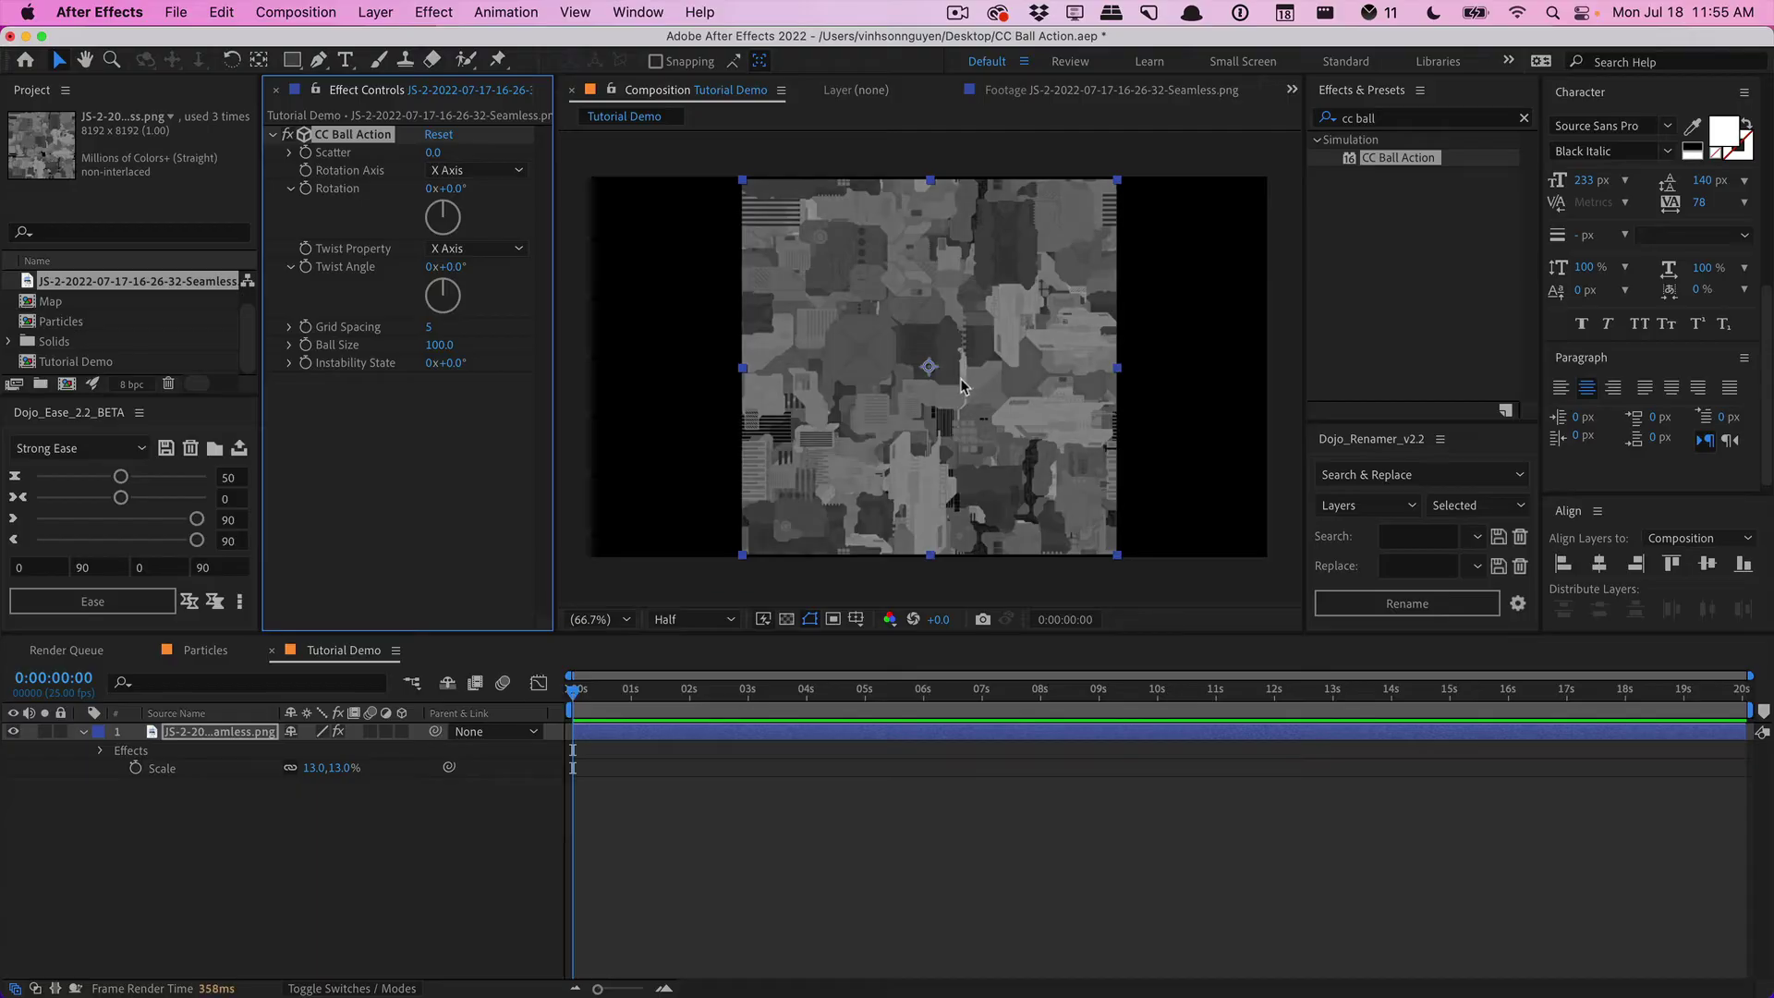
Step: Go to 0:00:01:03 and set CC Ball Action's Twist Angle to 127°
left_click_drag(575, 690, 638, 690)
left_click(450, 267)
left_click_drag(450, 267, 524, 257)
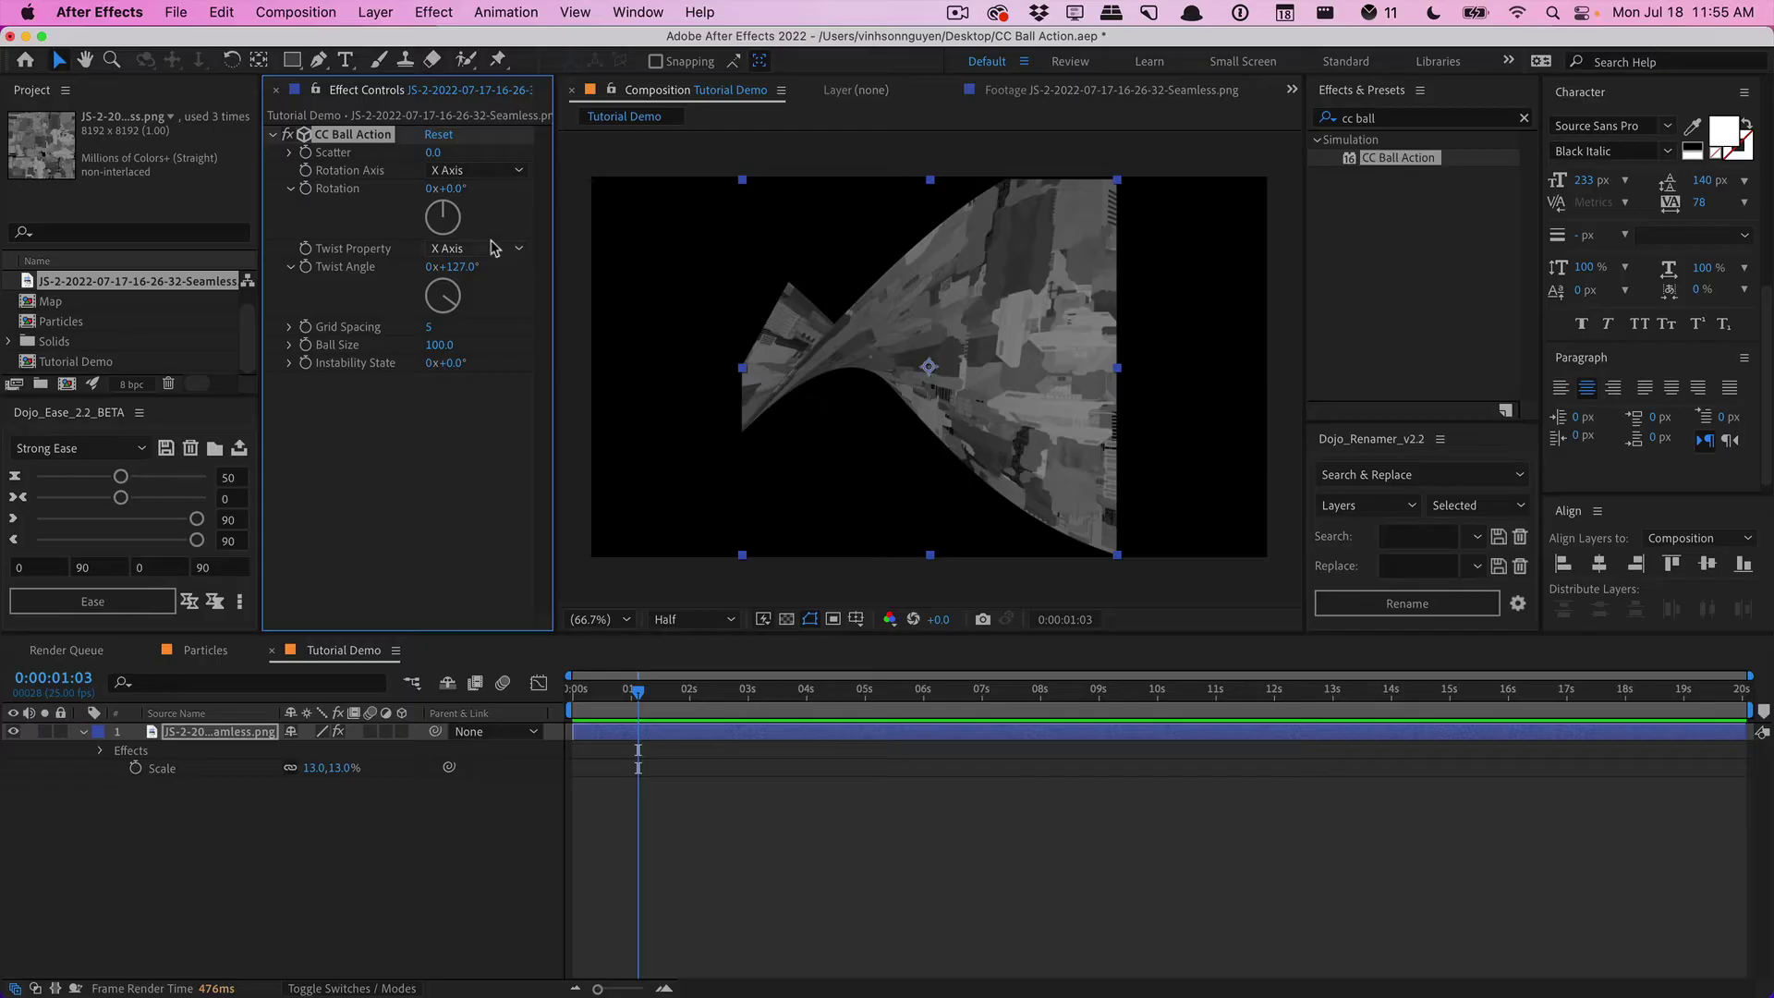
Step: Try out CC Ball Action's Scatter amount and reset it to 0
left_click_drag(441, 160, 447, 163)
left_click(448, 163)
type("0")
key("Return")
Step: Set CC Ball Action's Twist Property to Brightness and its Twist Angle to 48°
left_click(503, 249)
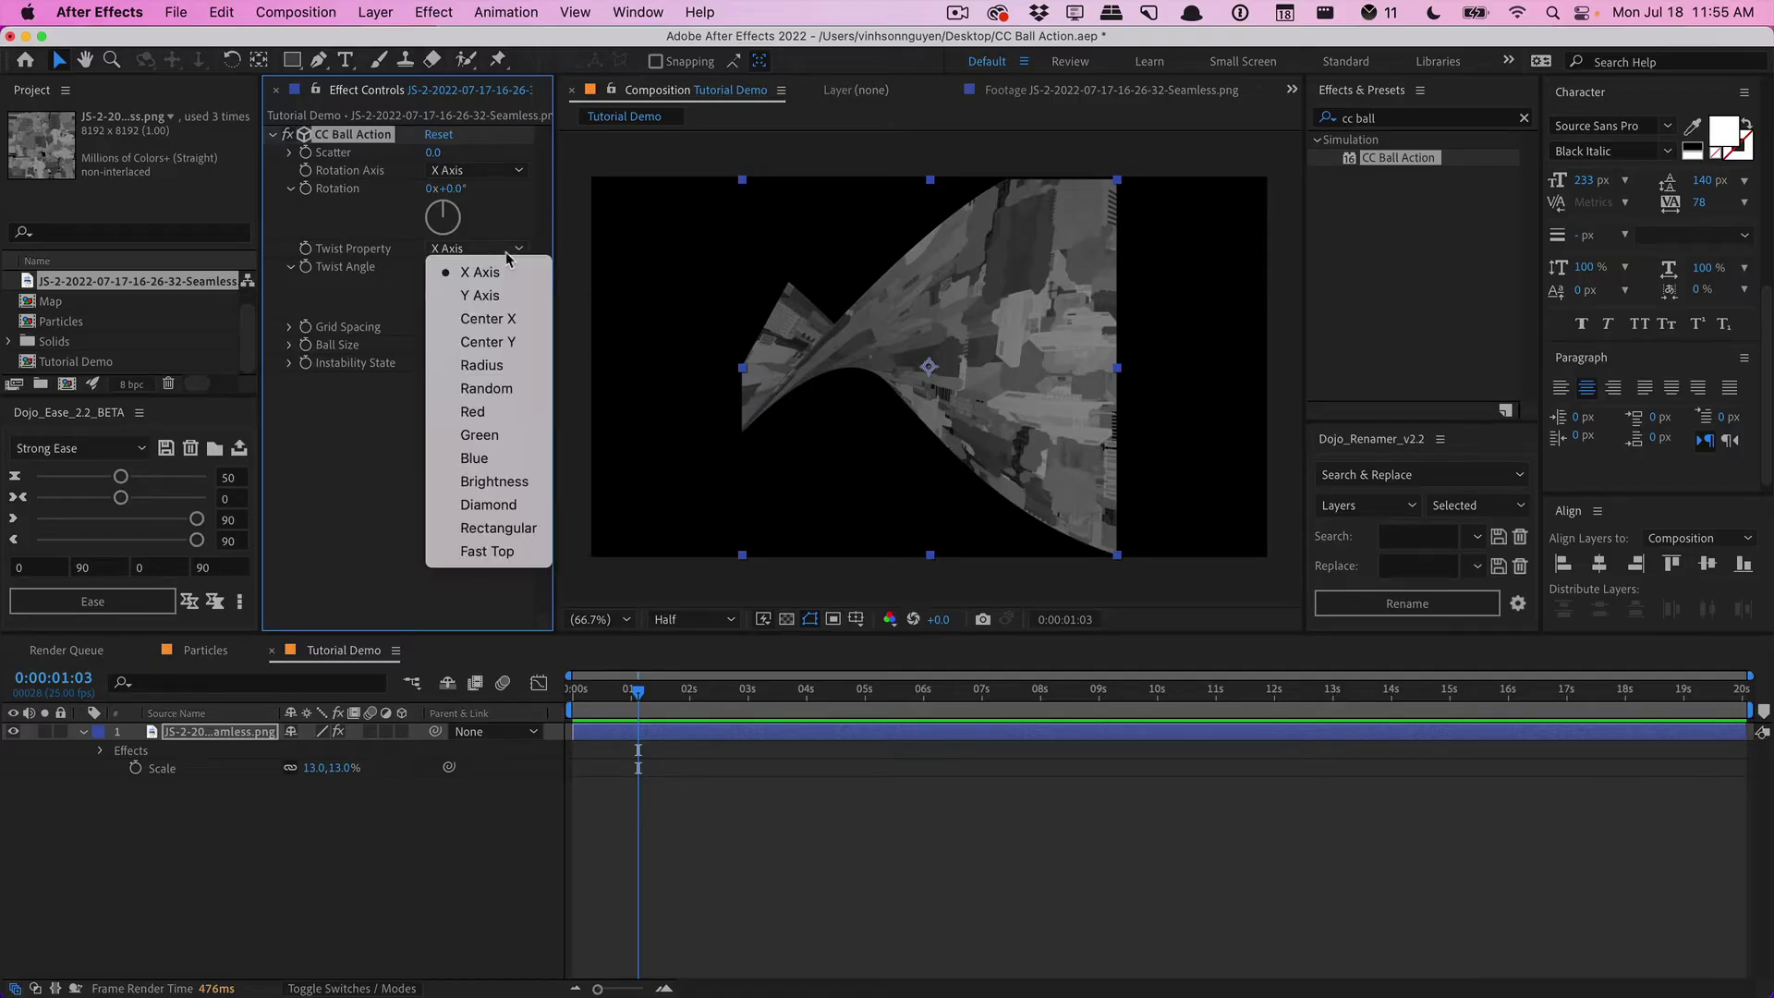
left_click(500, 484)
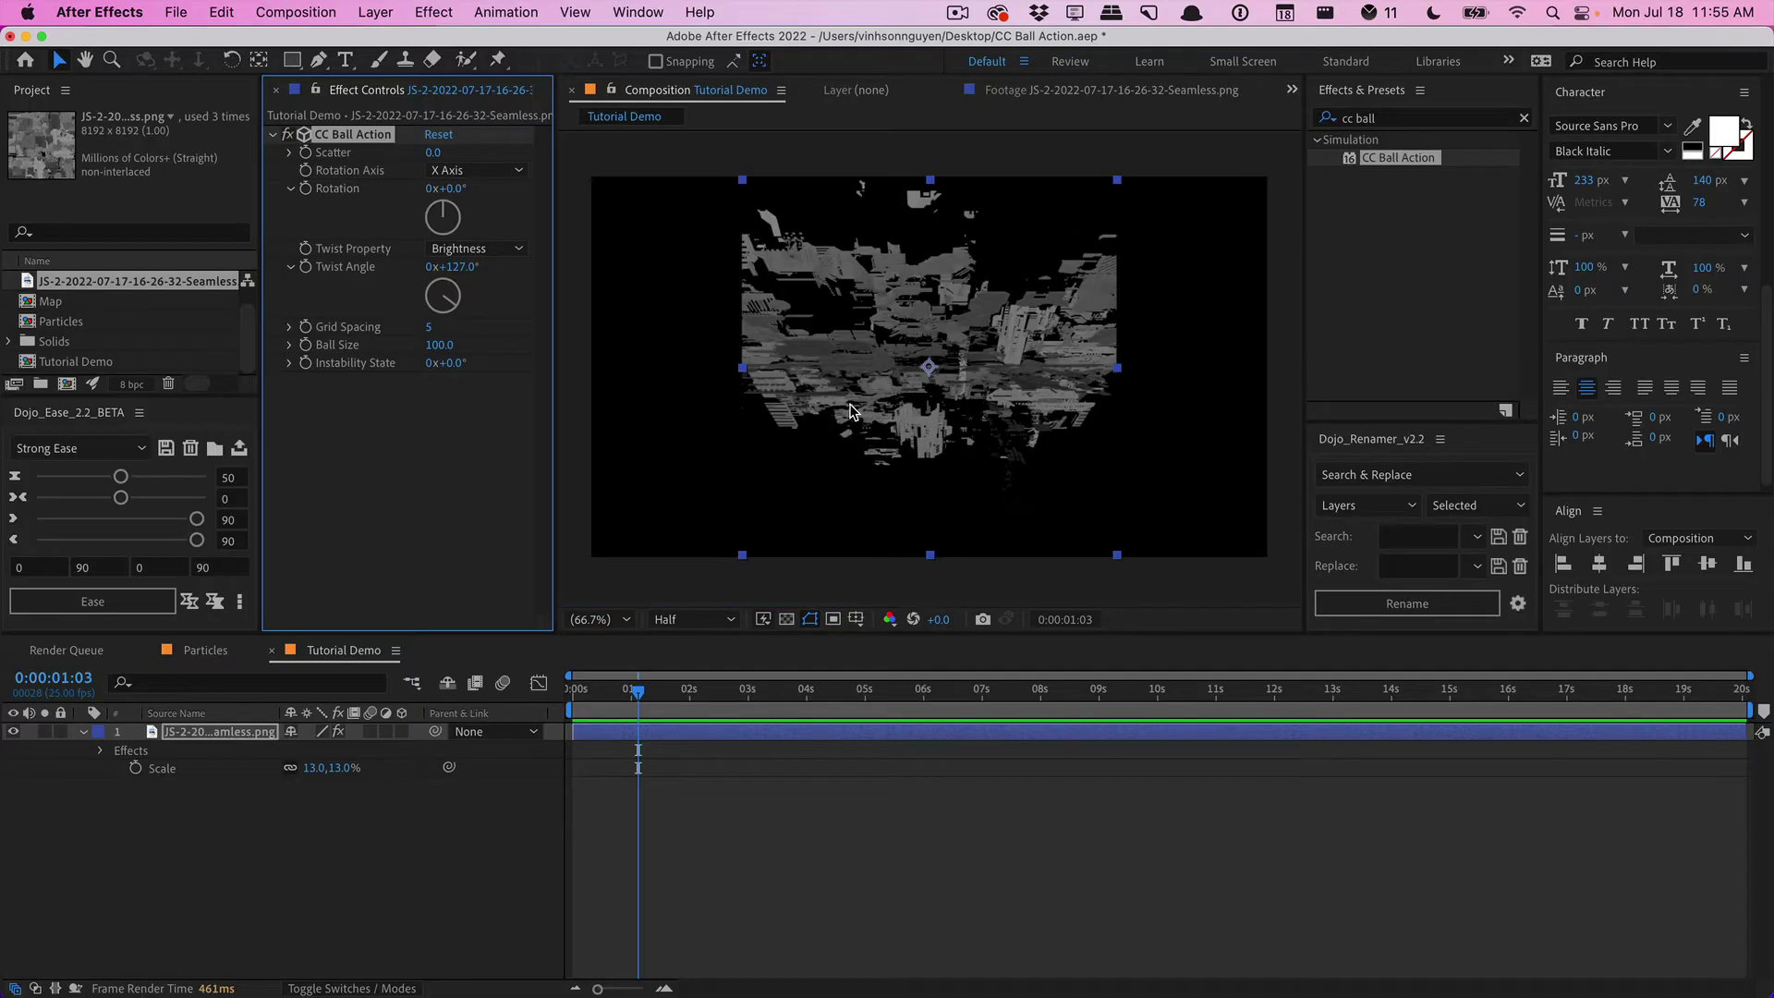
left_click(459, 267)
type("0")
key("Return")
left_click_drag(451, 267, 484, 265)
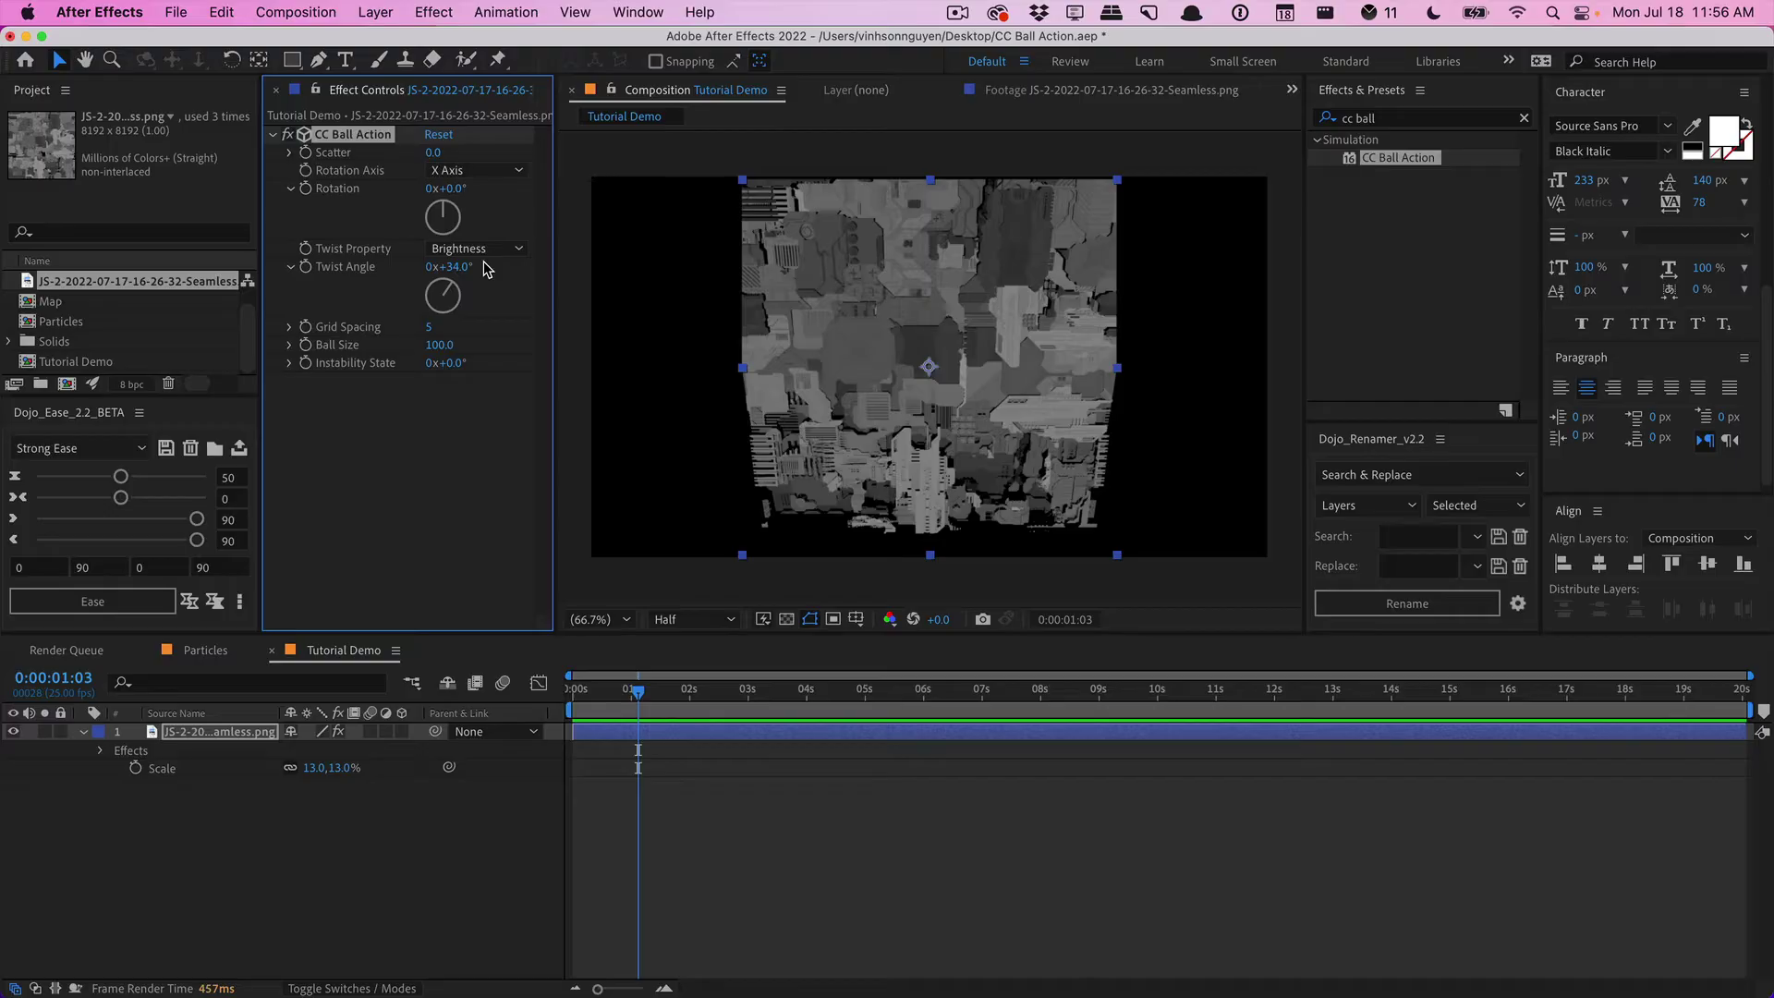
left_click_drag(460, 267, 474, 273)
Step: Create a two-node 35mm camera named Camera and orbit it to view the extruded texture from another angle
left_click(381, 12)
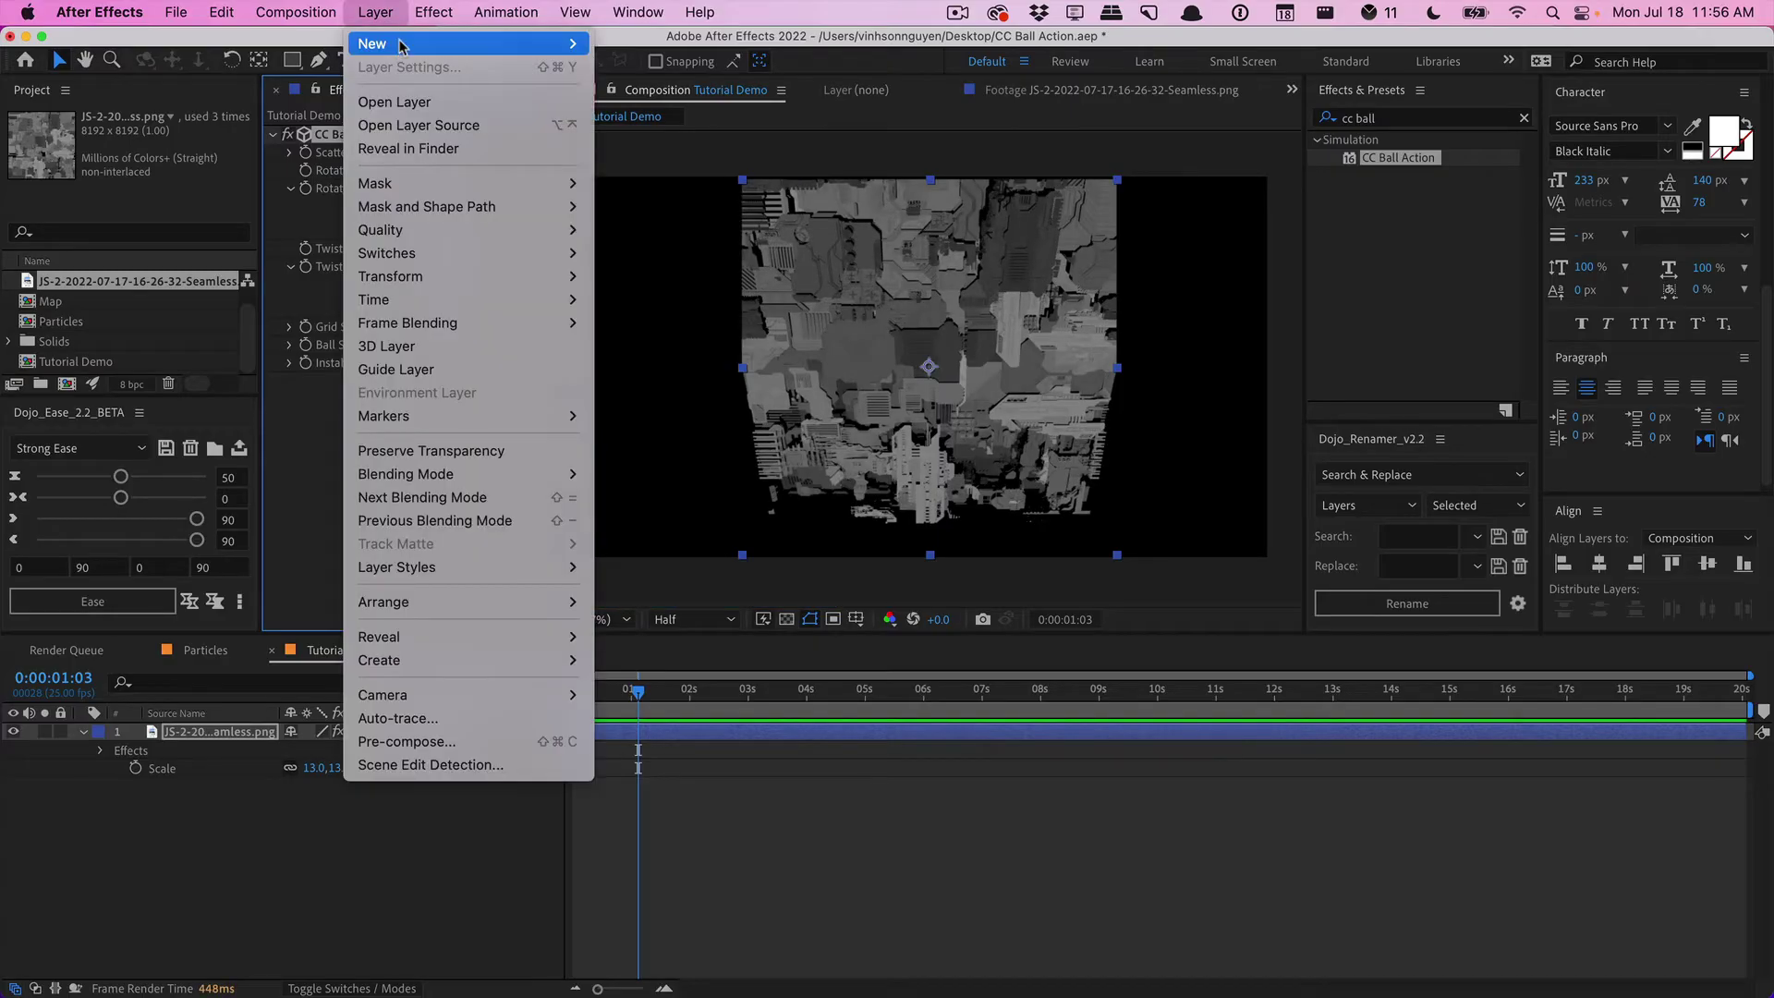
mouse_move(555, 43)
left_click(656, 111)
type("Camera")
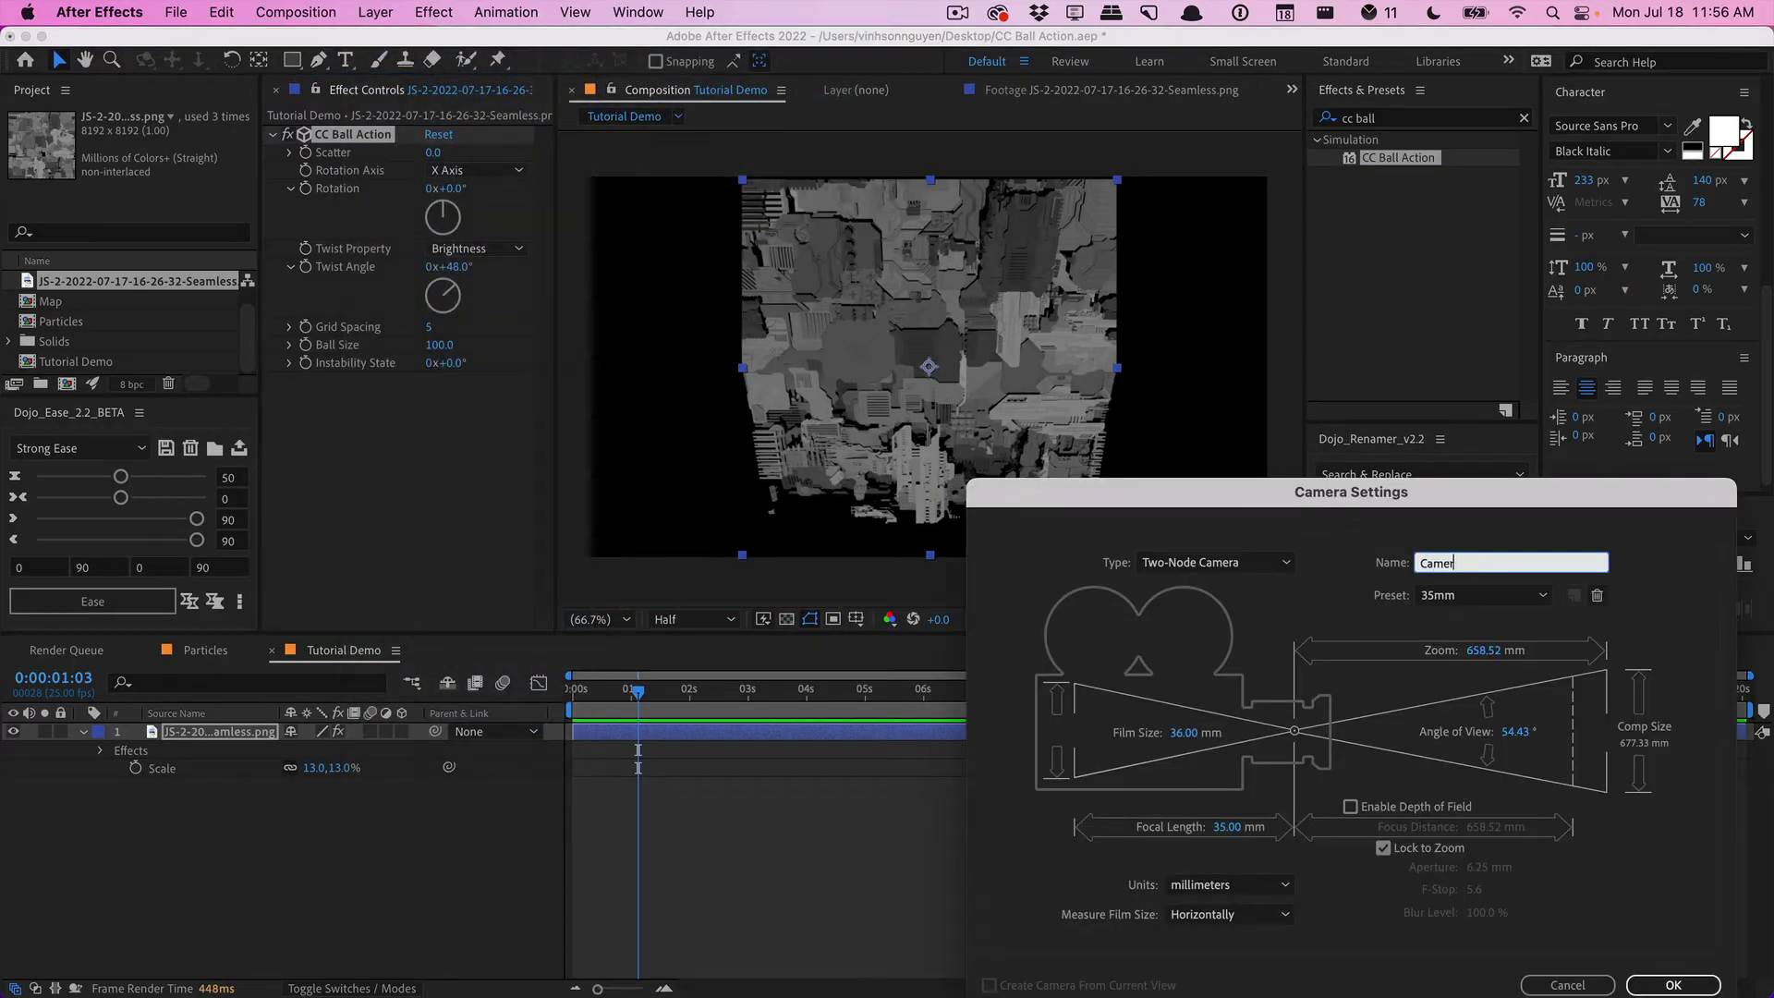
key("Return")
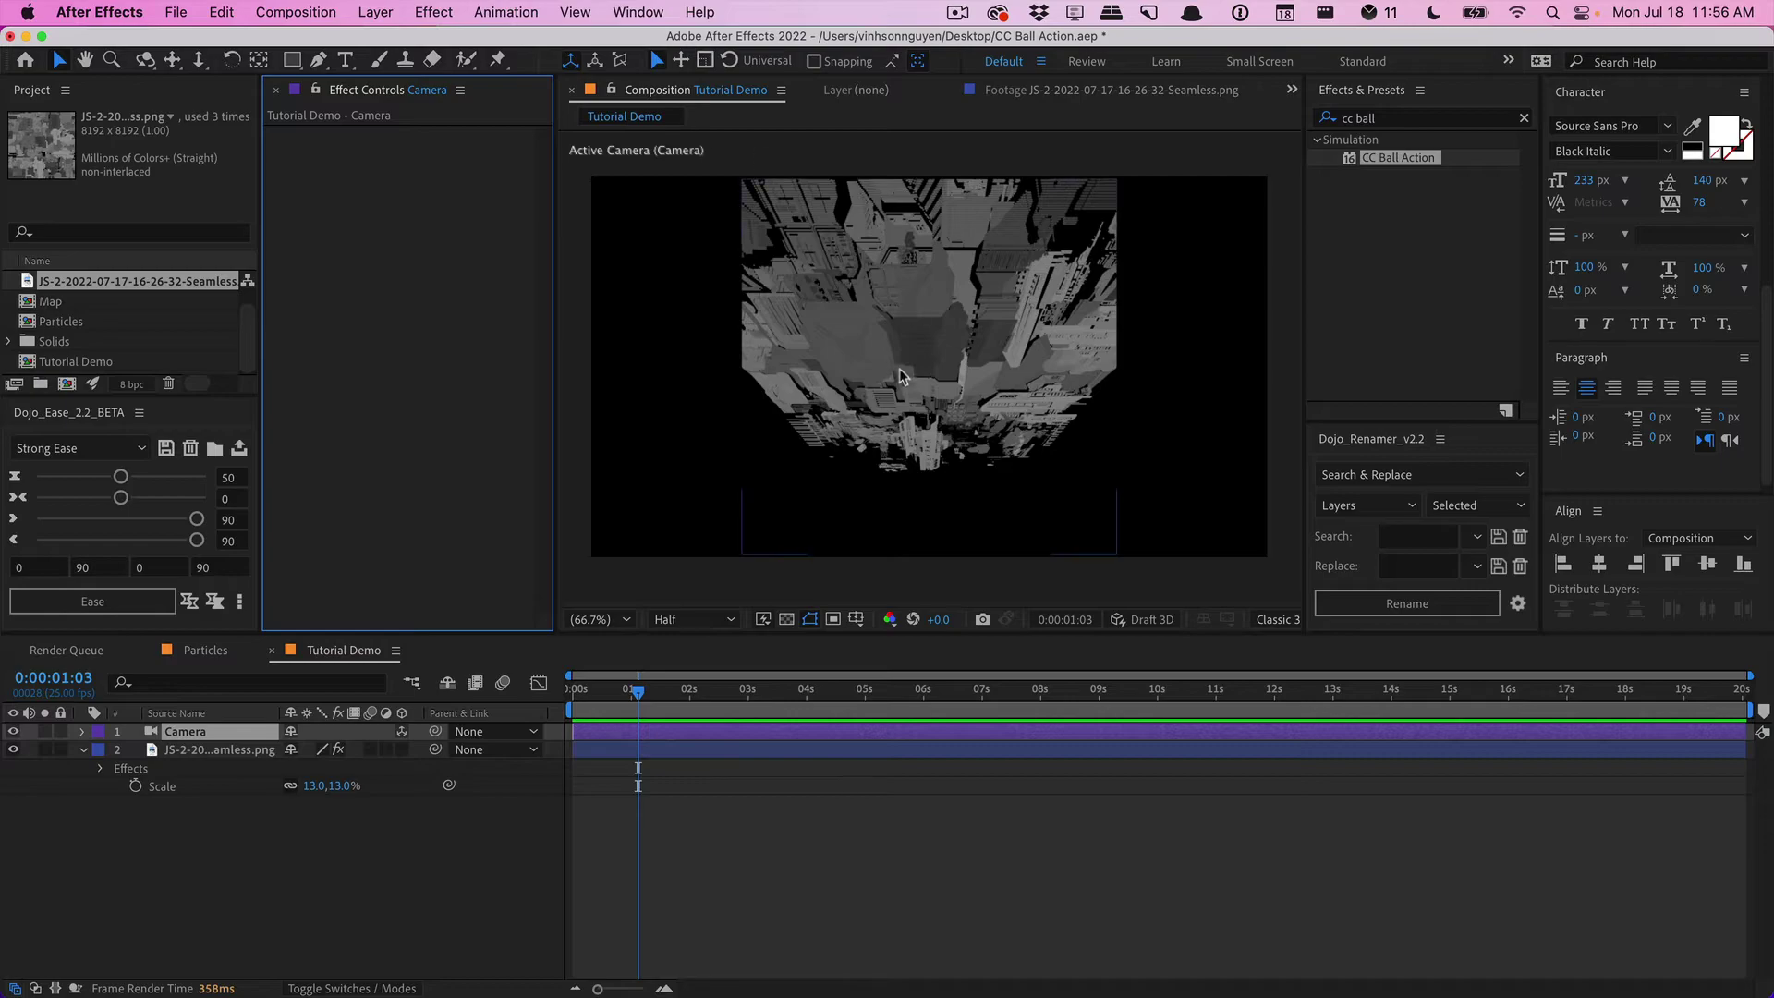
key("c")
left_click_drag(889, 366, 903, 328)
Step: Set the texture layer's CC Ball Action Grid Spacing to 2 and Ball Size to 41
left_click(211, 750)
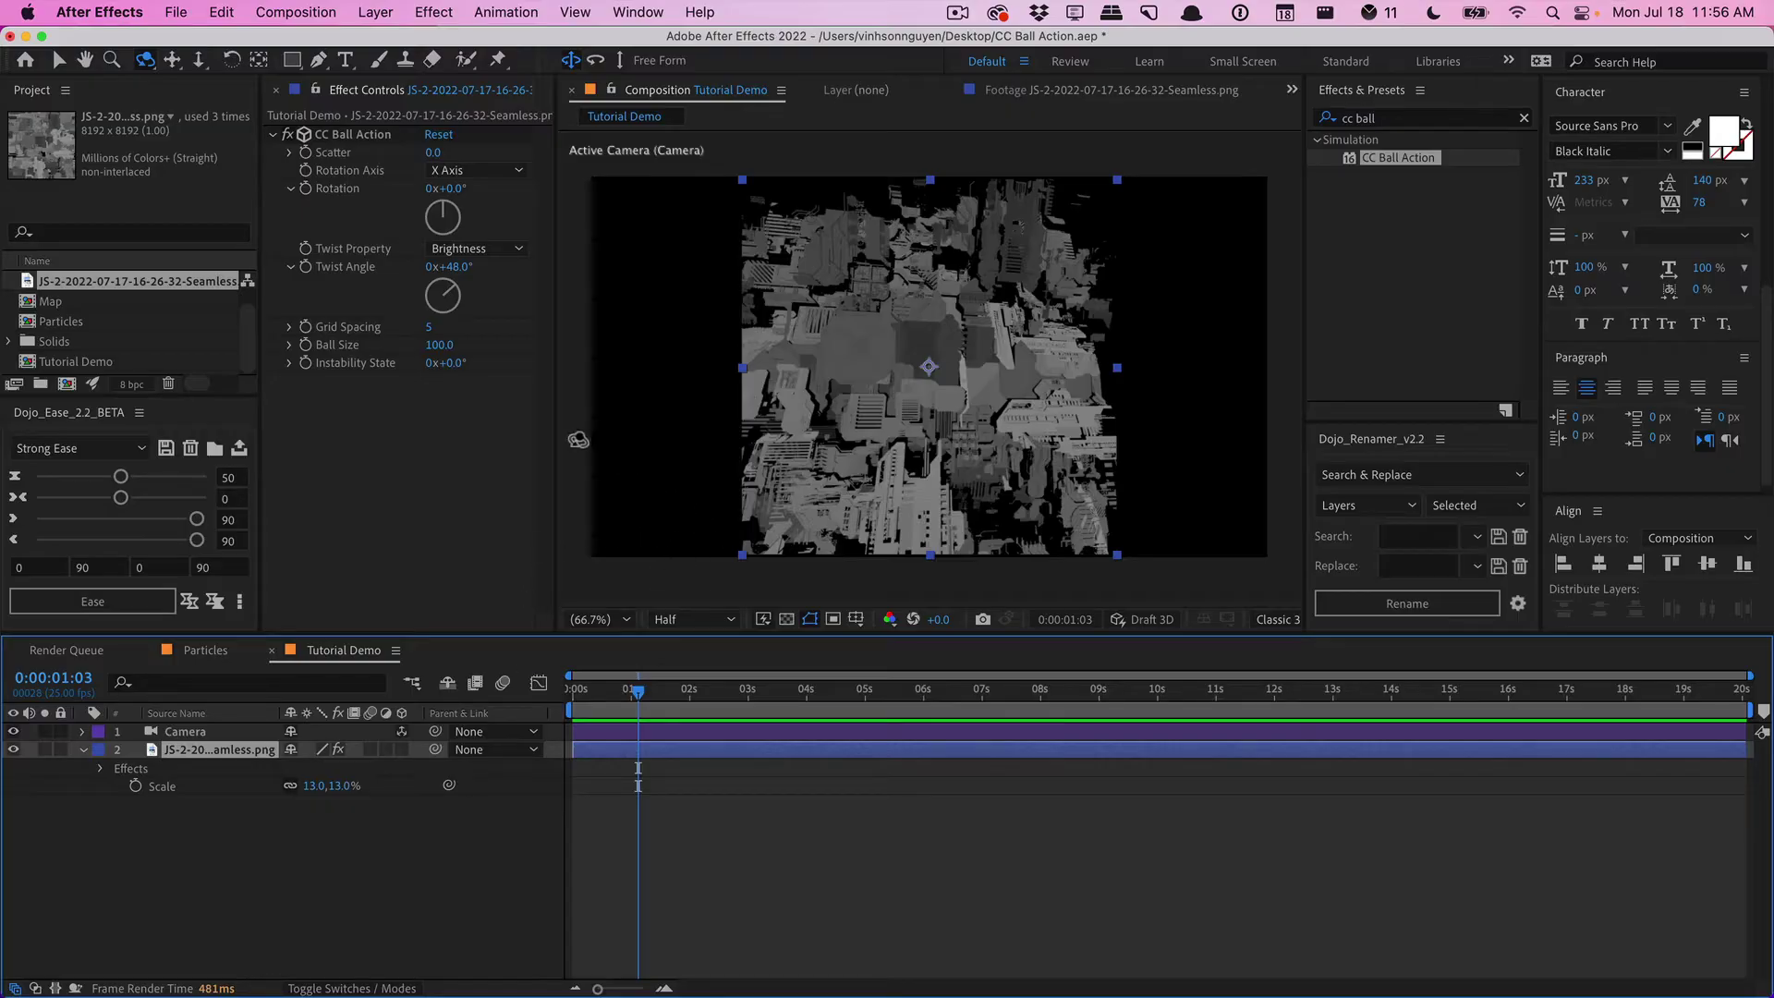
left_click(430, 328)
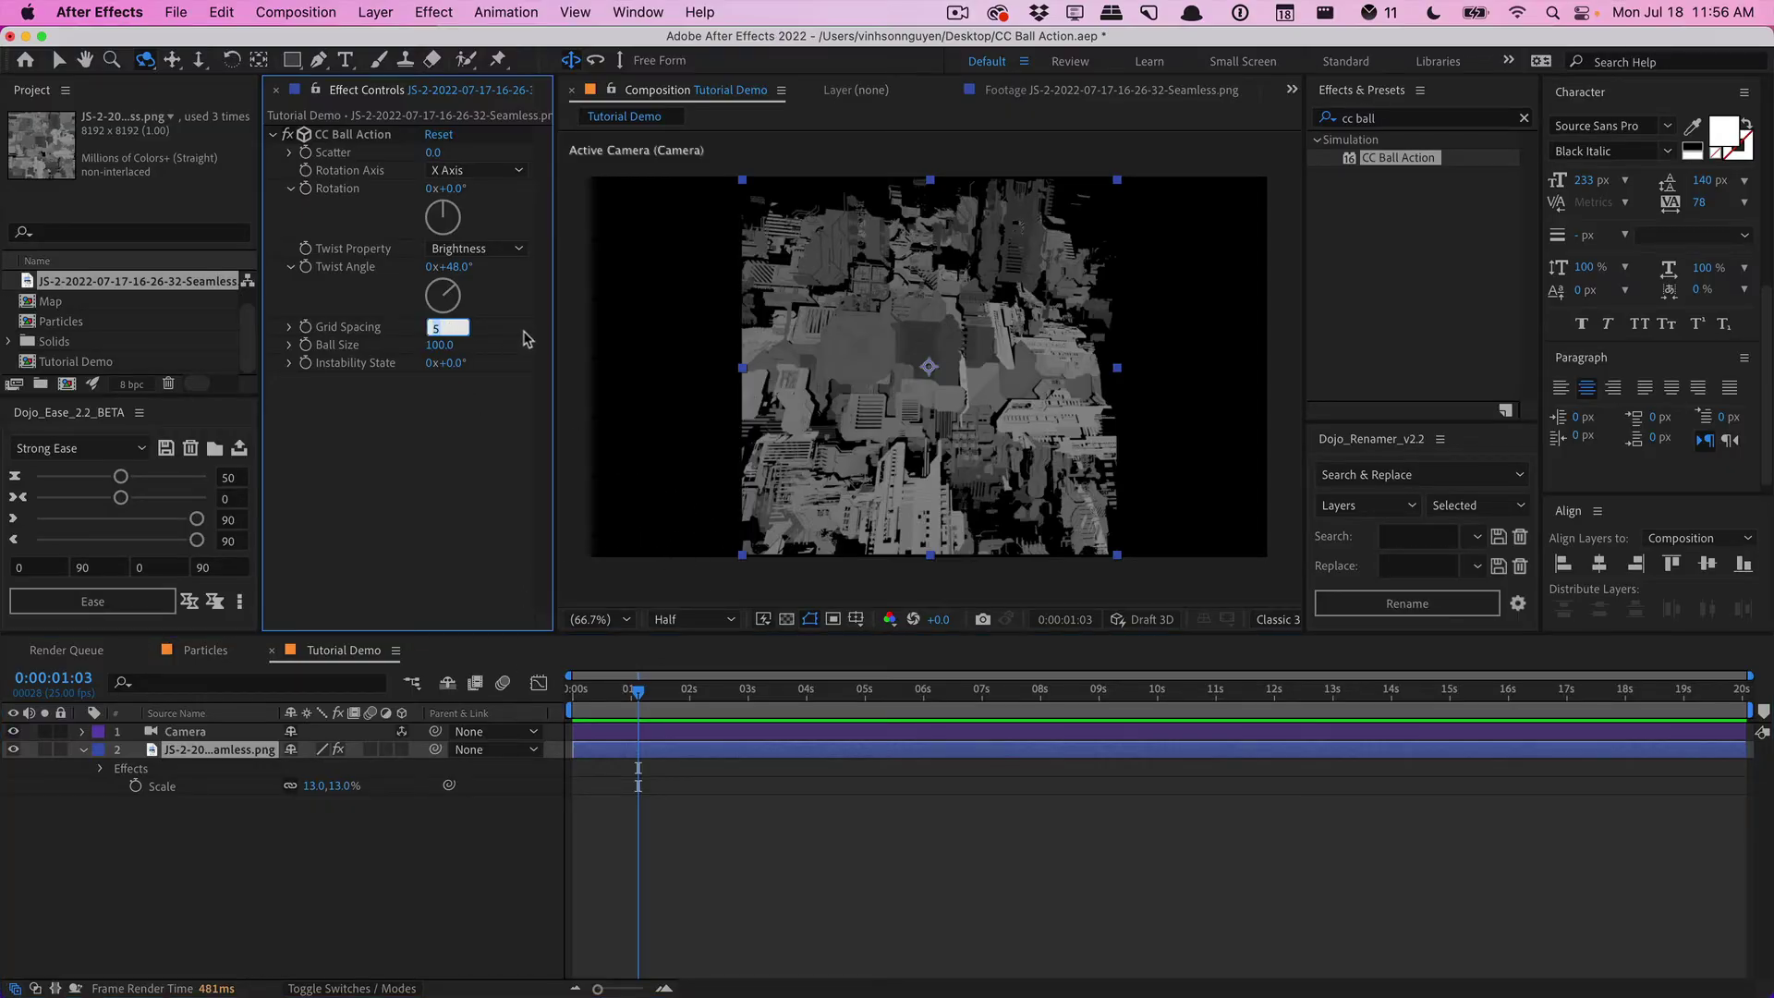
type("2")
key("Return")
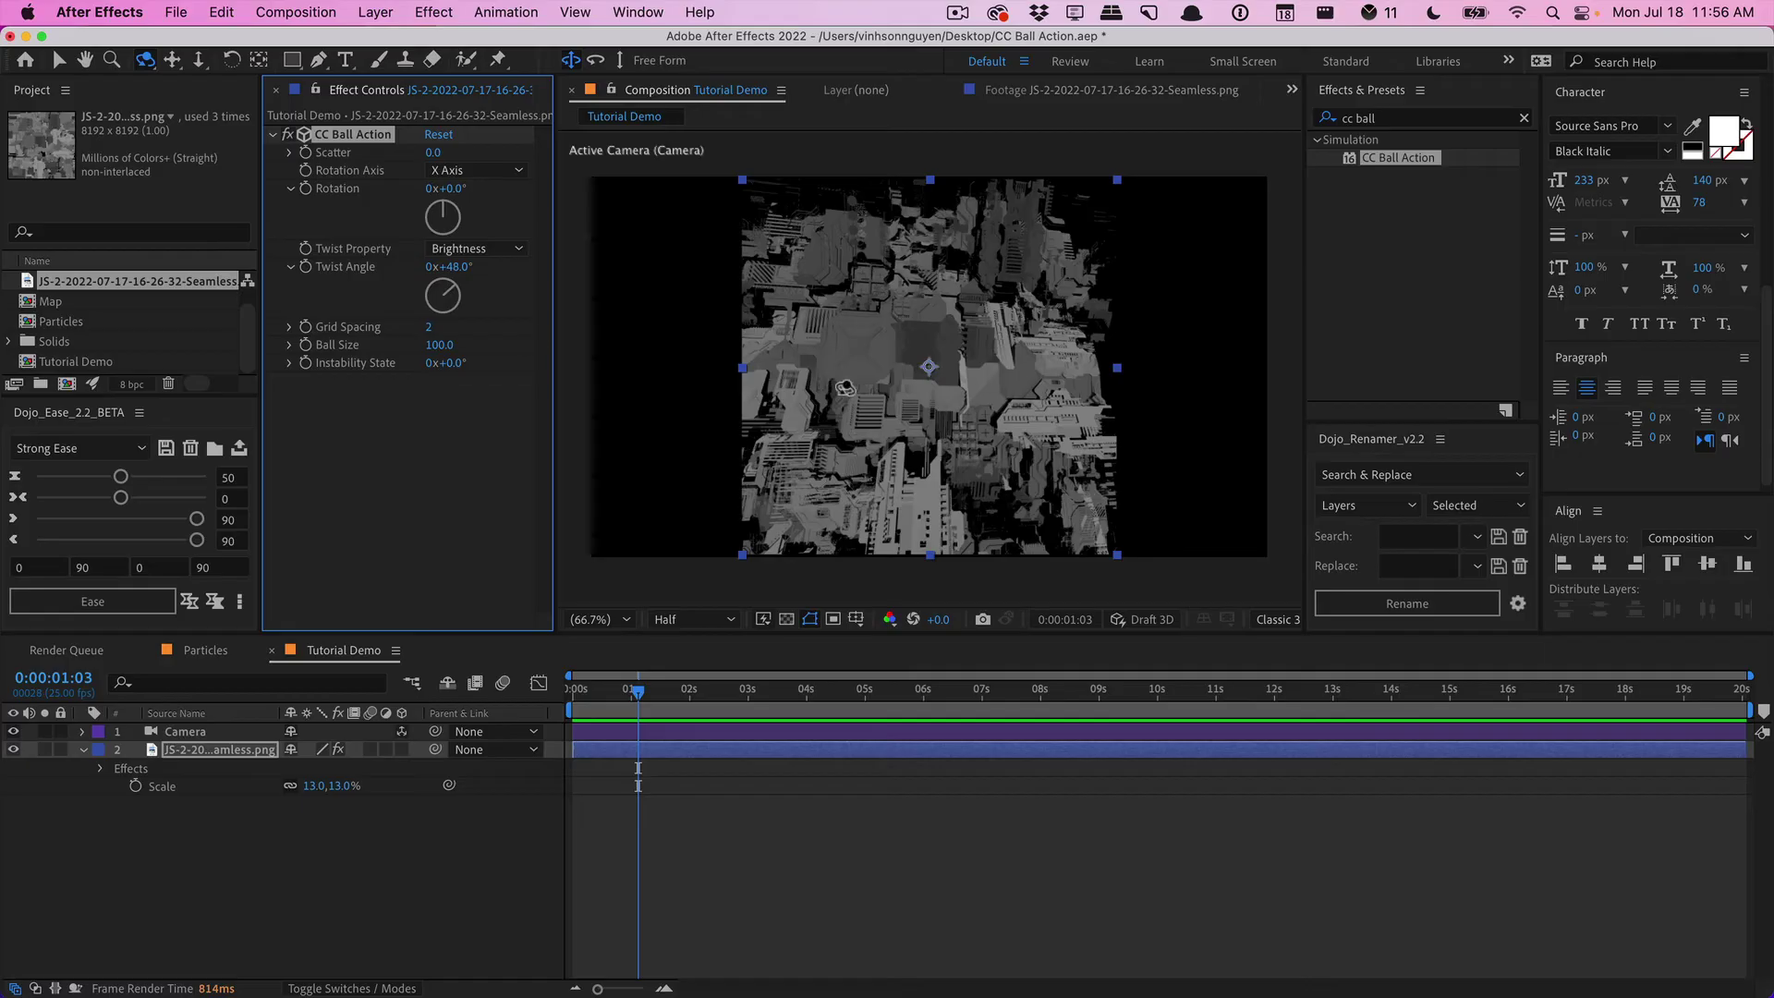
left_click_drag(439, 351, 383, 347)
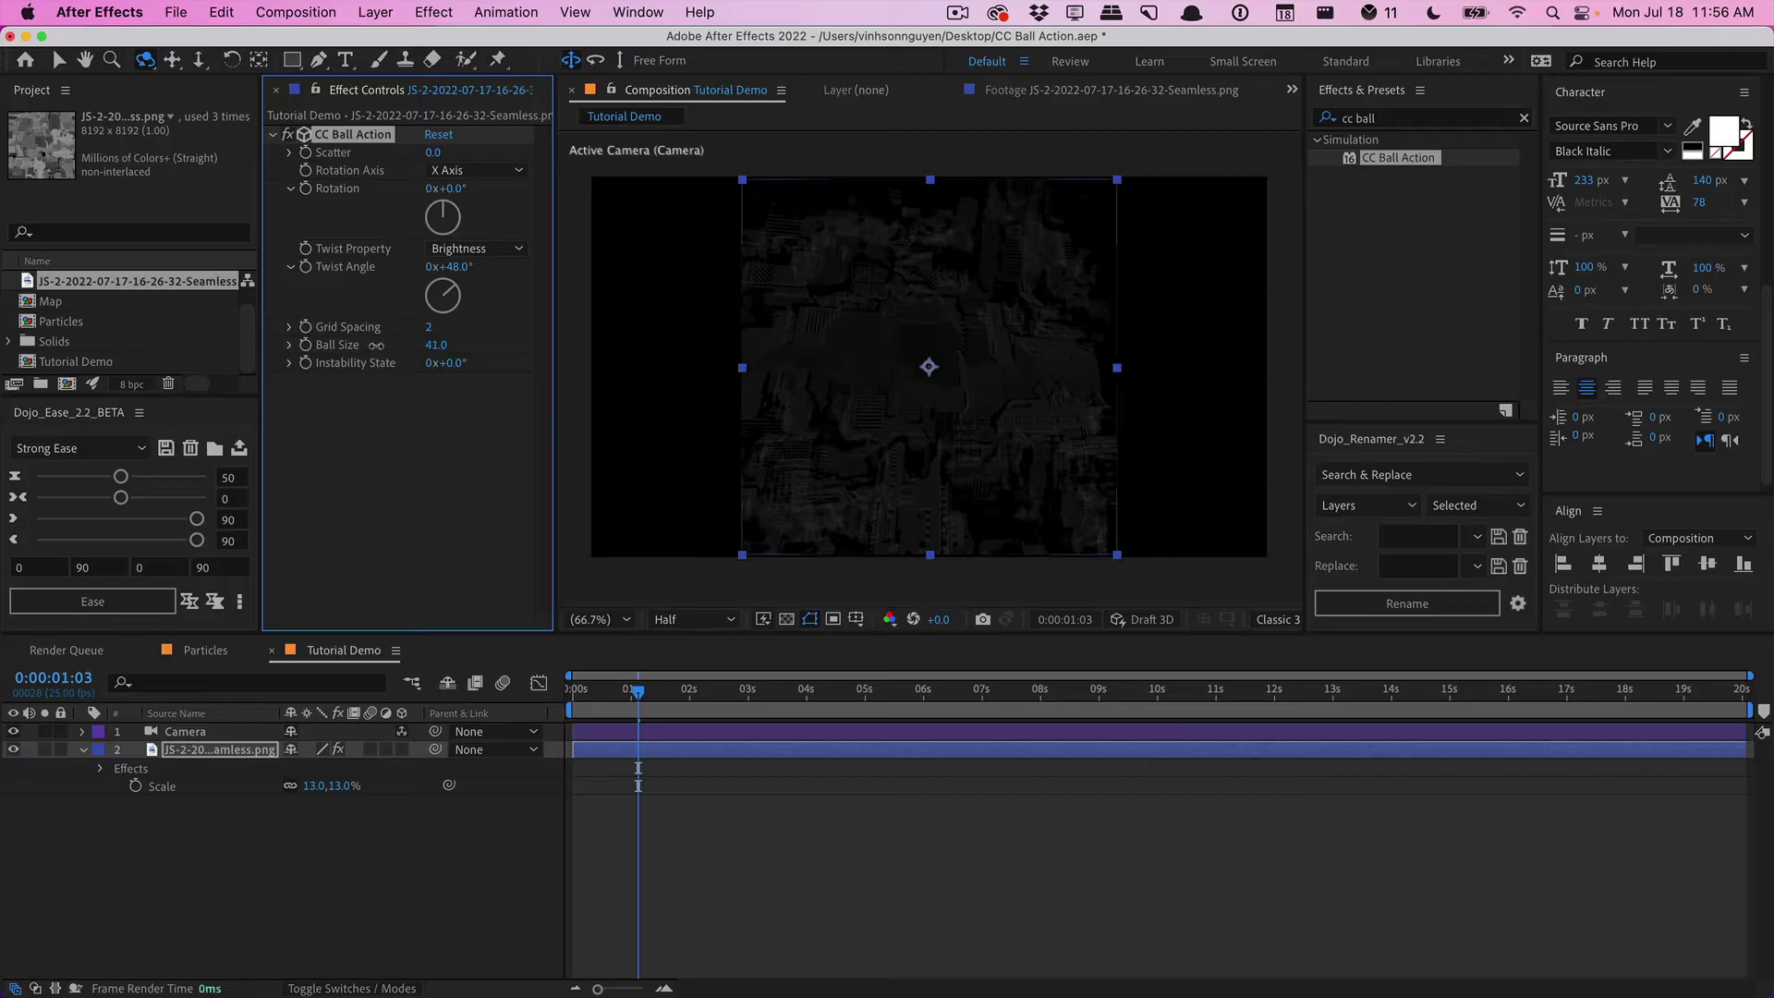
Step: Dolly the camera in close to the texture and back out to a medium distance
key("c")
key("c")
left_click_drag(918, 430, 898, 203)
left_click_drag(921, 342, 857, 392)
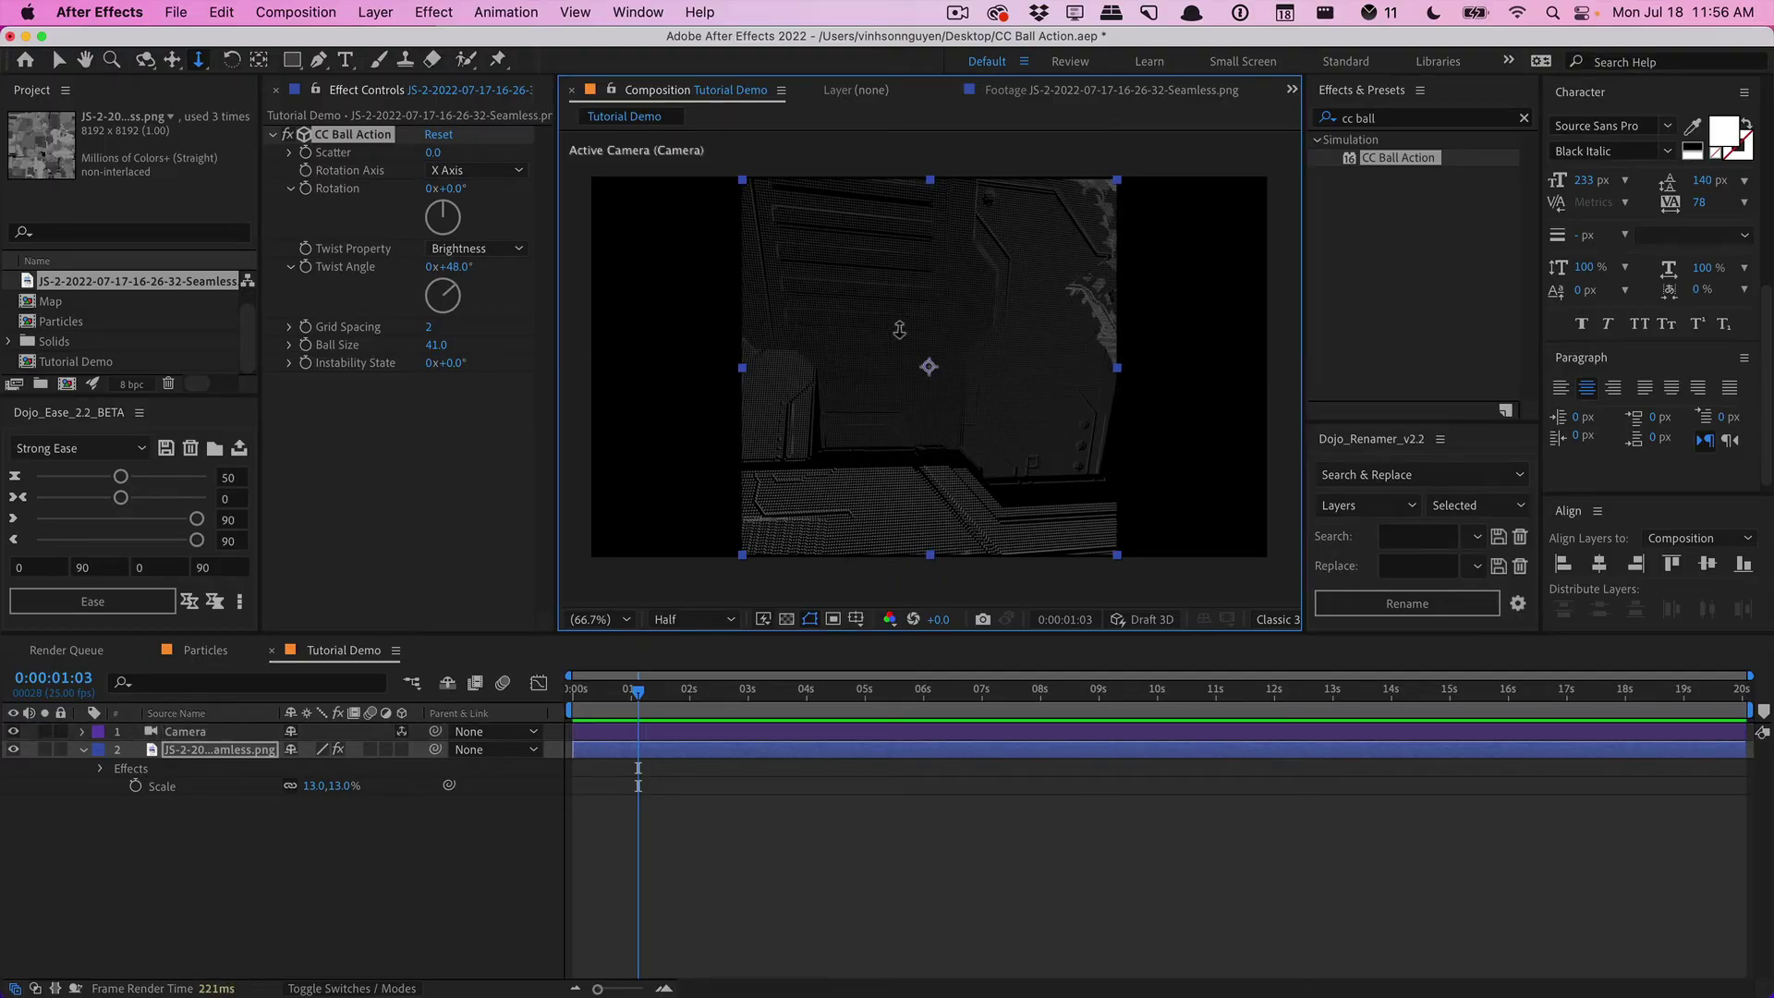
left_click_drag(880, 319, 845, 516)
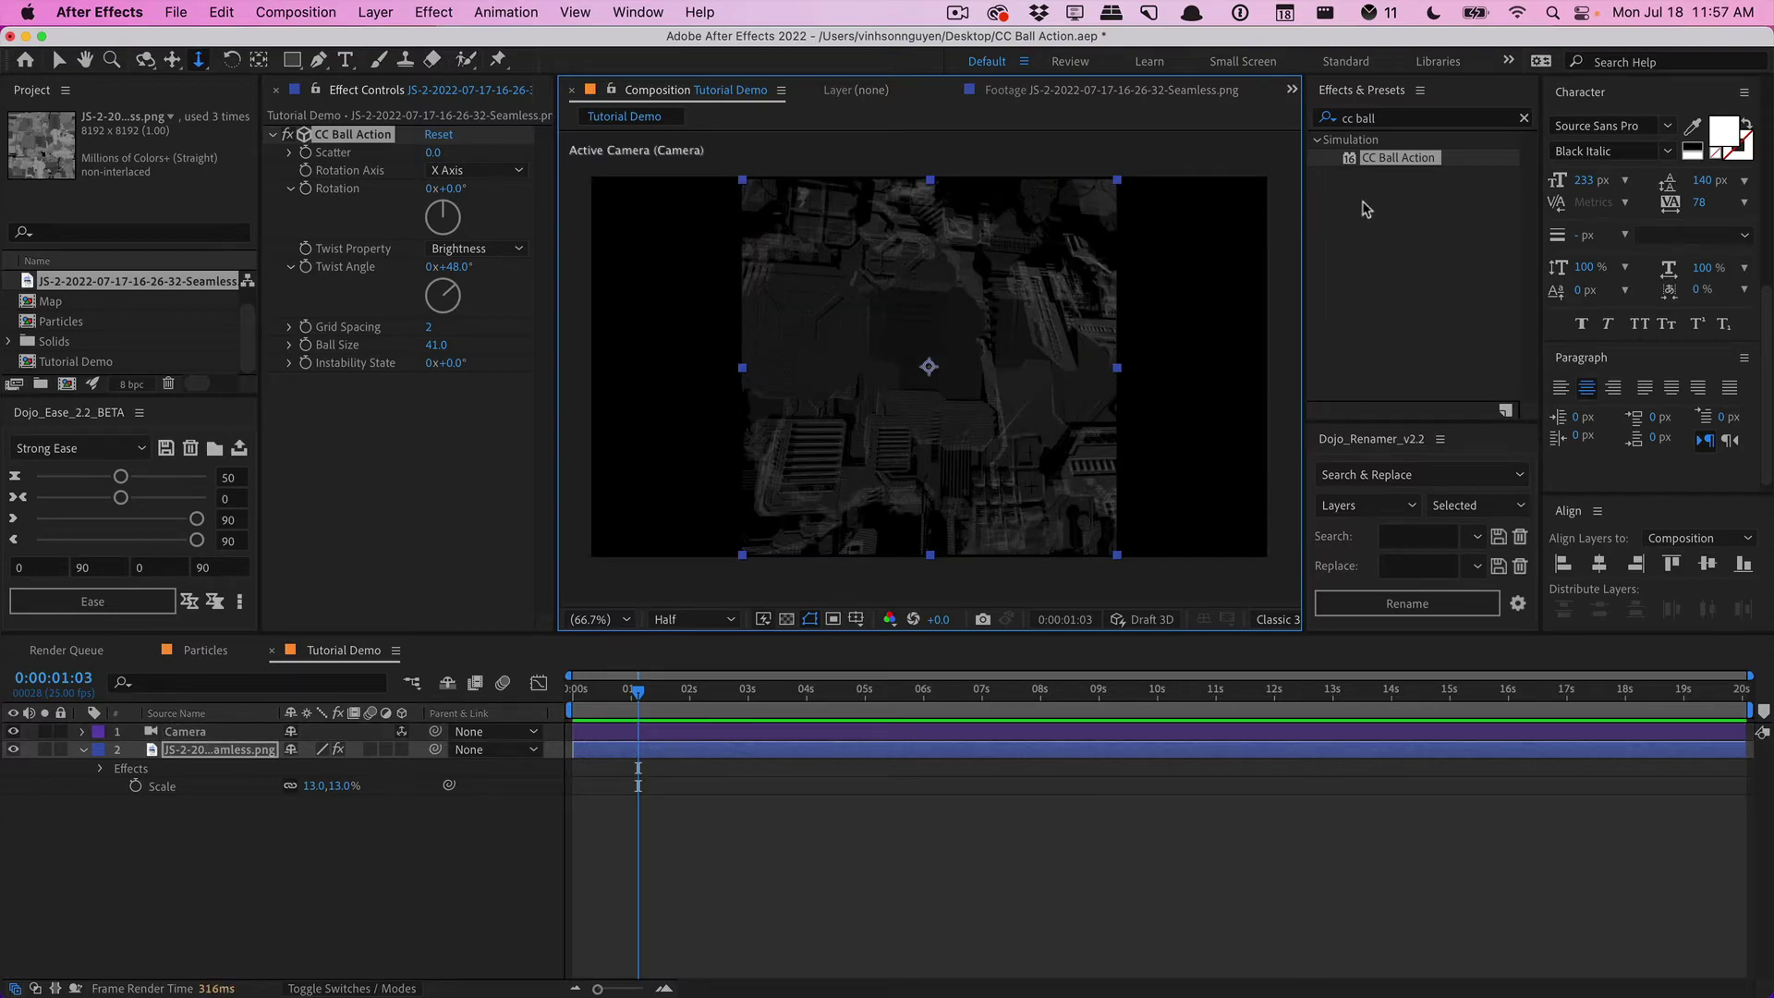
Step: Apply the Transform effect to the texture layer, placing it above CC Ball Action
left_click(1411, 120)
type("transfo")
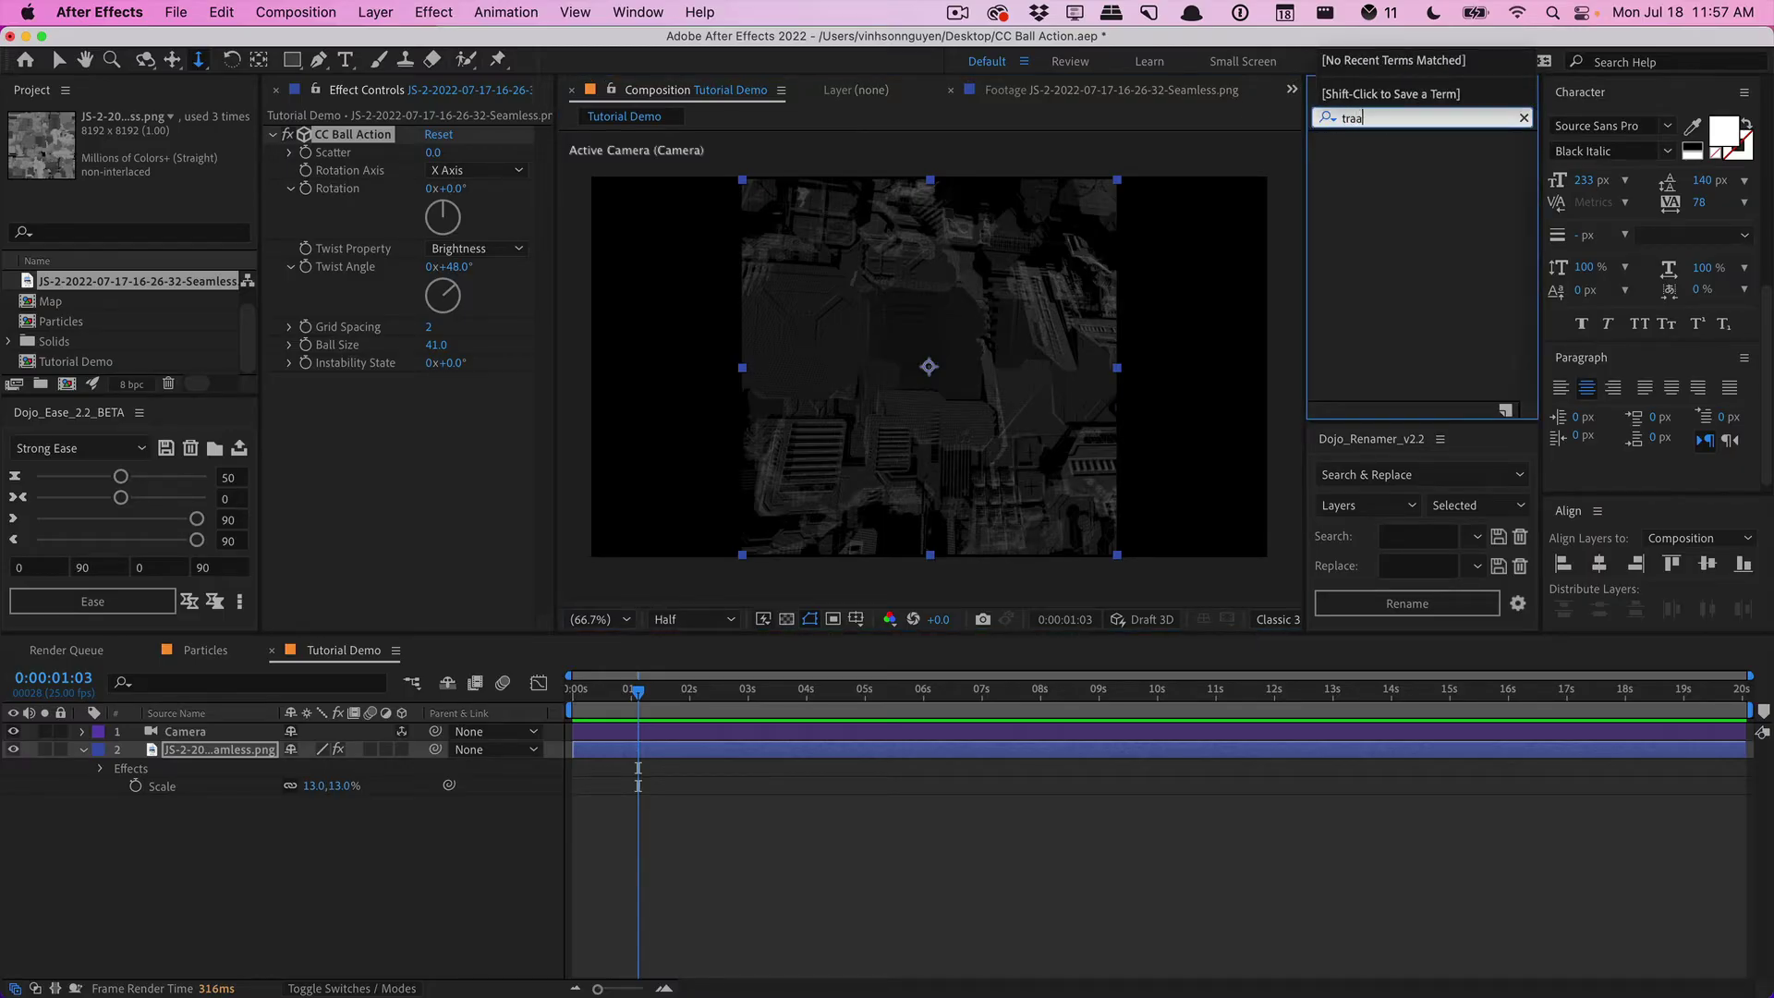
type("rm")
left_click_drag(1366, 163, 430, 137)
key("v")
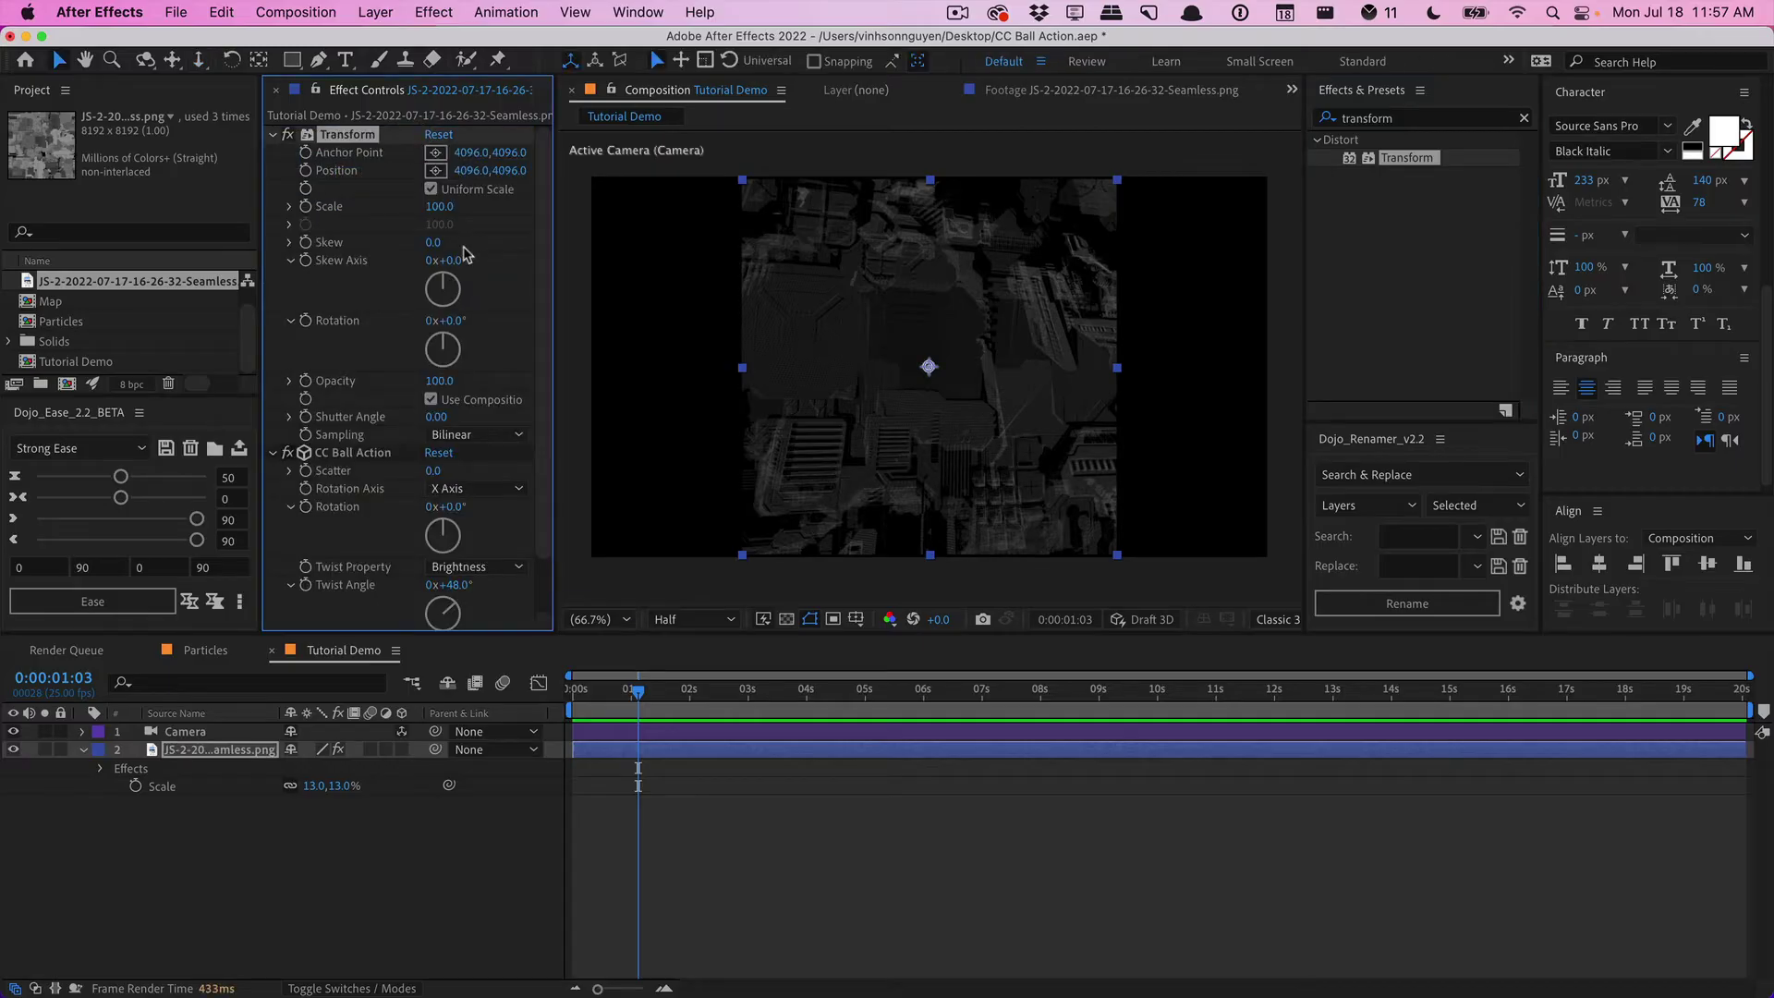
Step: Set the Transform effect's Scale to 166 and orbit the camera around the enlarged texture
left_click_drag(439, 206, 695, 363)
key("c")
key("c")
key("c")
left_click(893, 391)
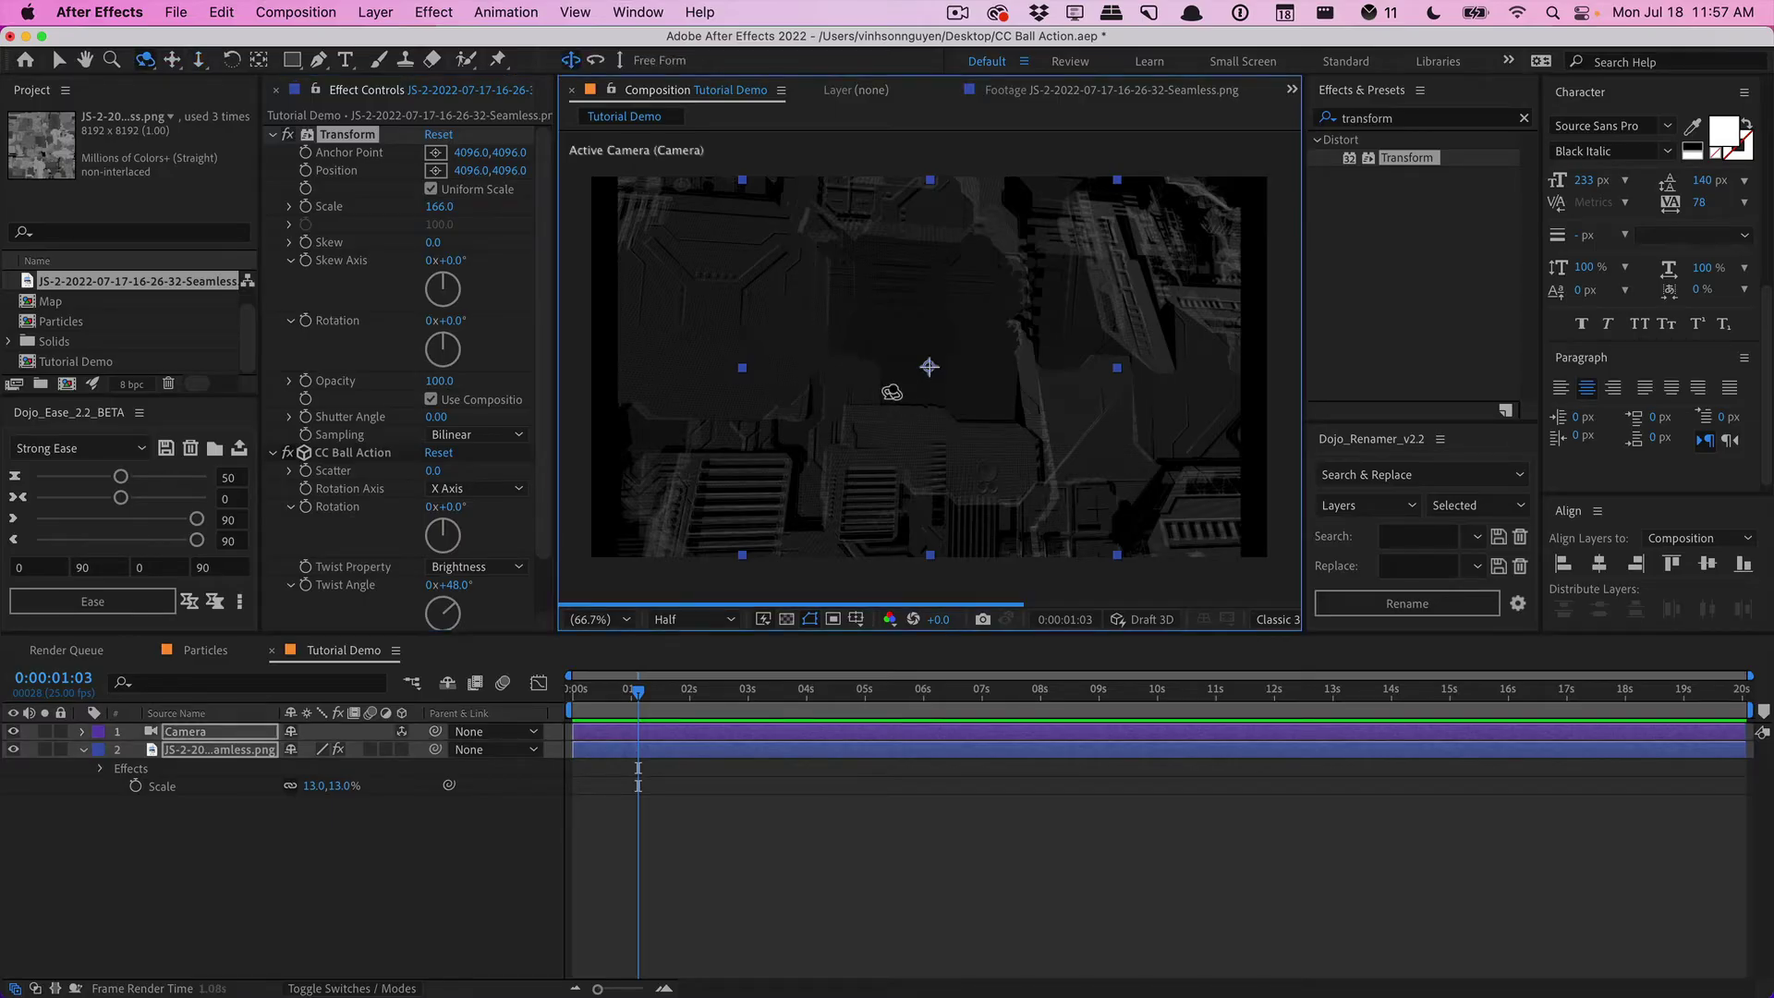
left_click_drag(892, 389, 906, 373)
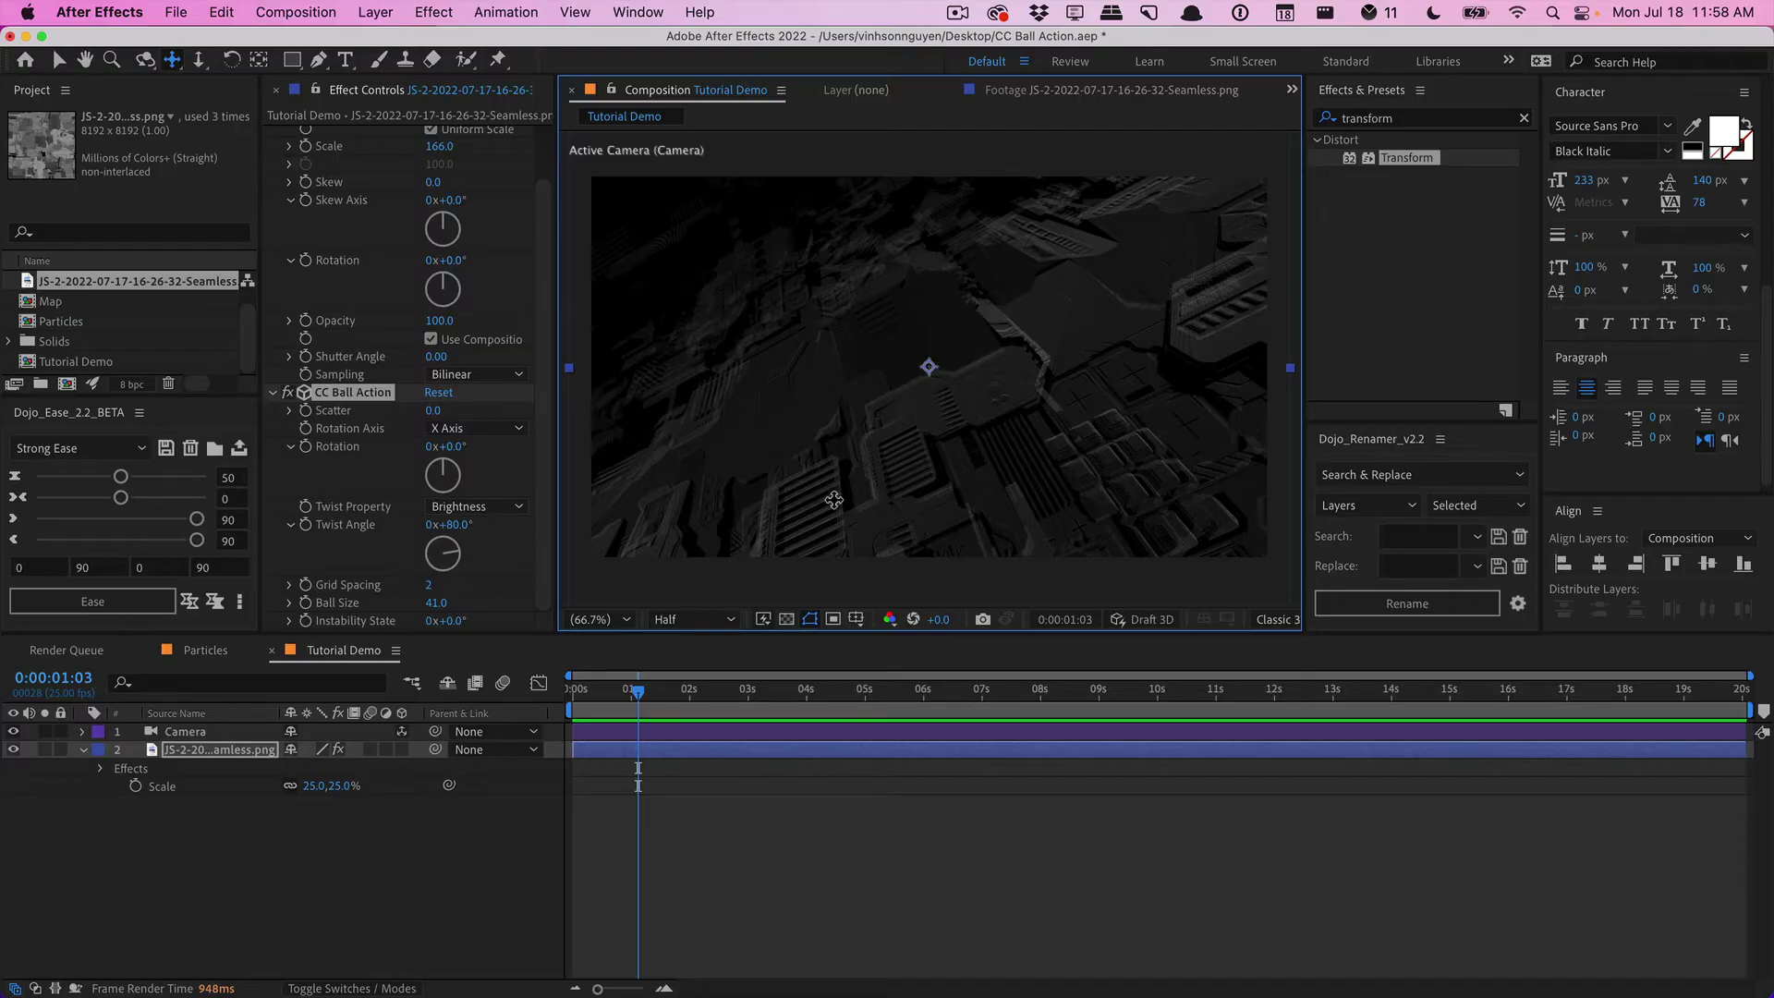
Step: Set CC Ball Action's Grid Spacing to 9 and adjust its Ball Size
left_click(471, 601)
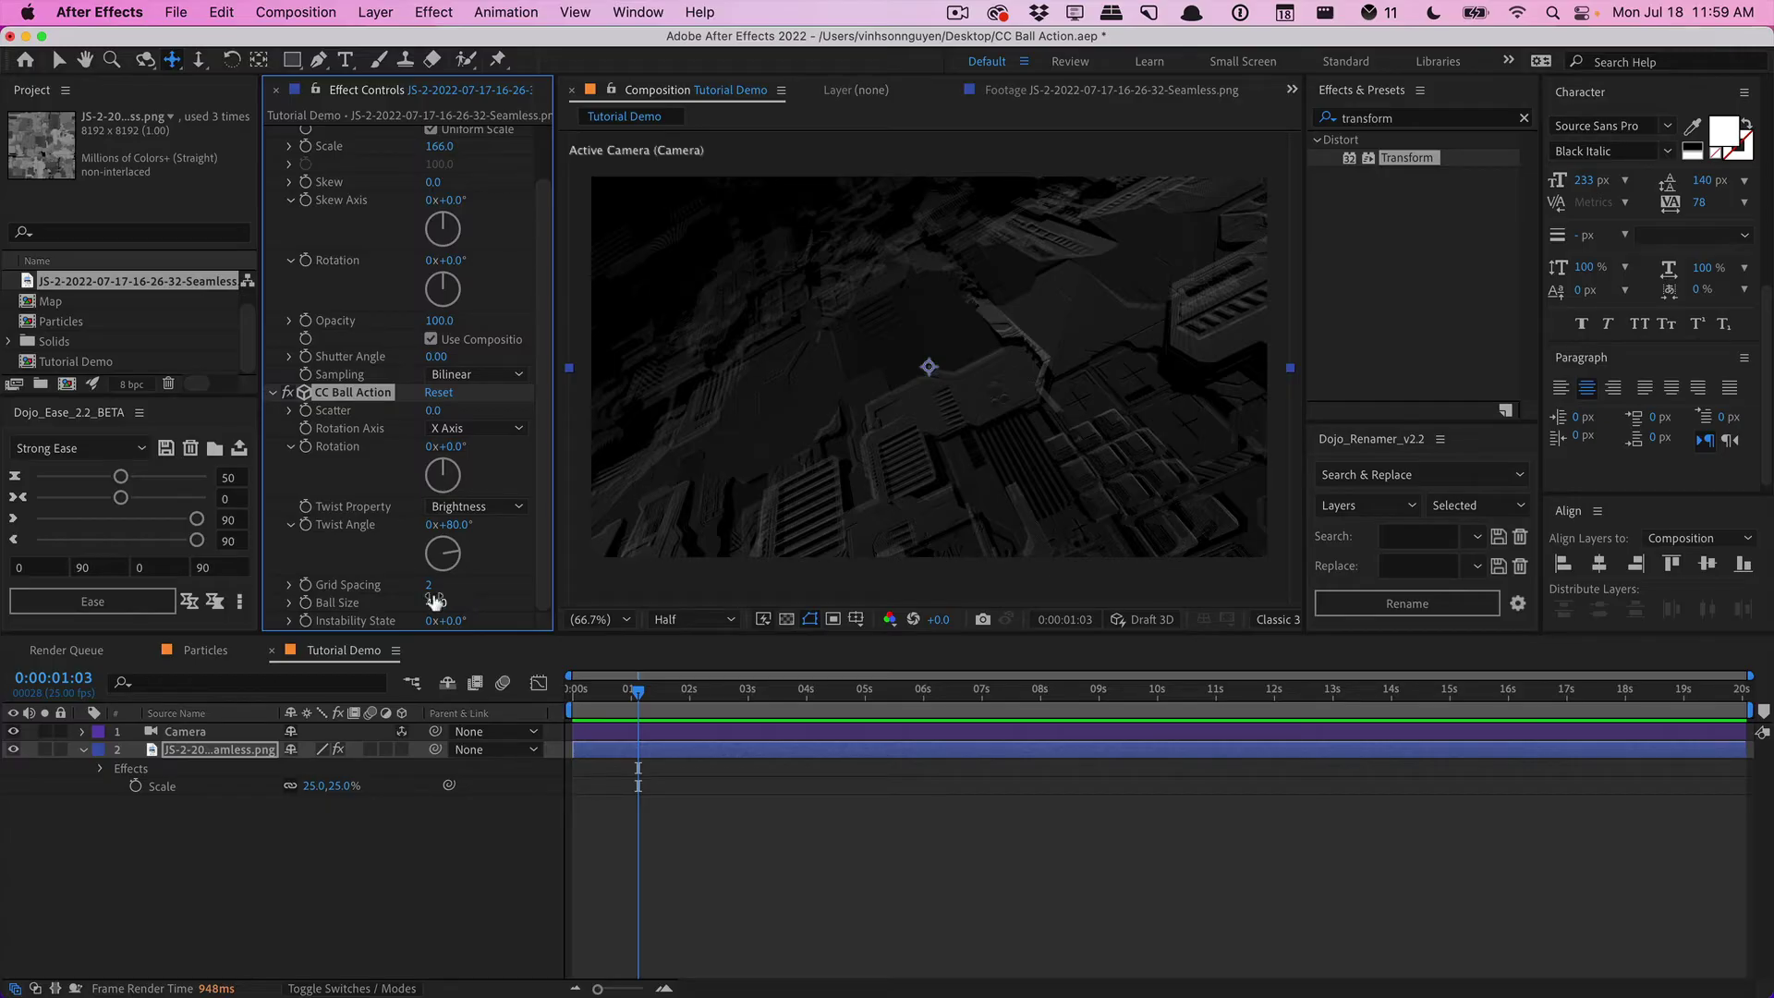
mouse_move(434, 586)
left_mouse_down()
mouse_move(448, 617)
mouse_move(428, 602)
left_mouse_up()
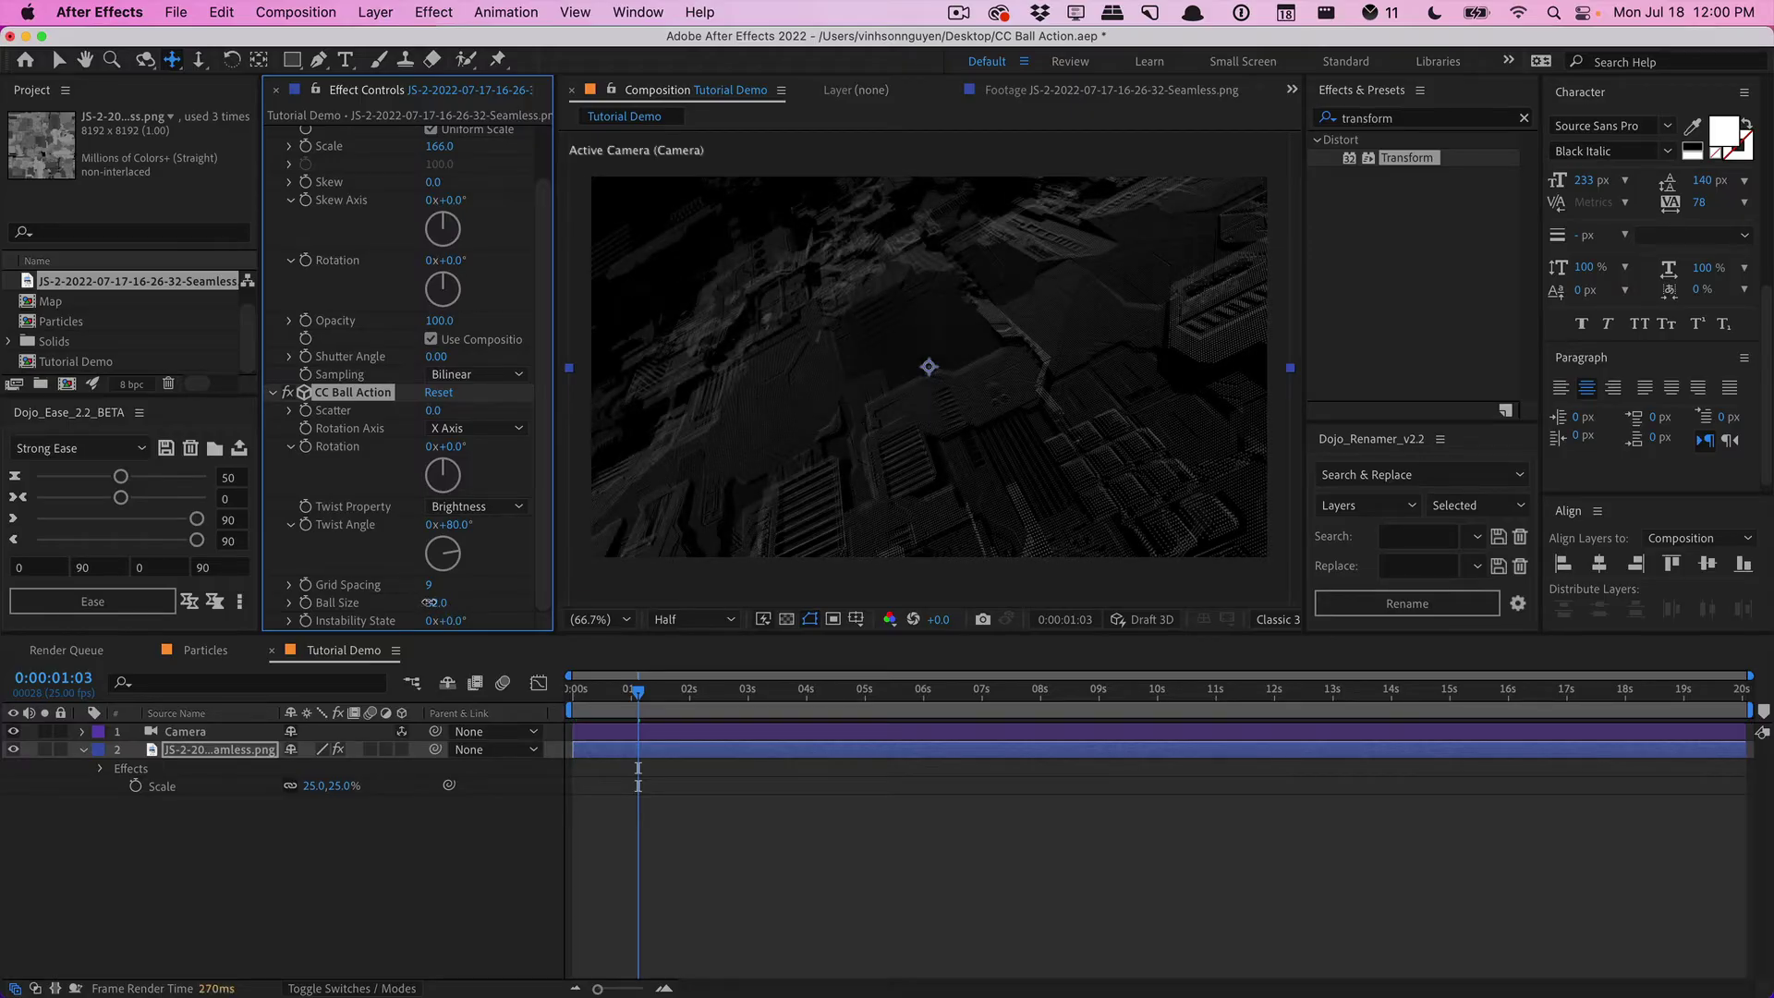
Step: Switch the composition preview to Full resolution and inspect the particle surface at 100% magnification
key("comma")
key("super+j")
scroll(540, 594, "up", 3)
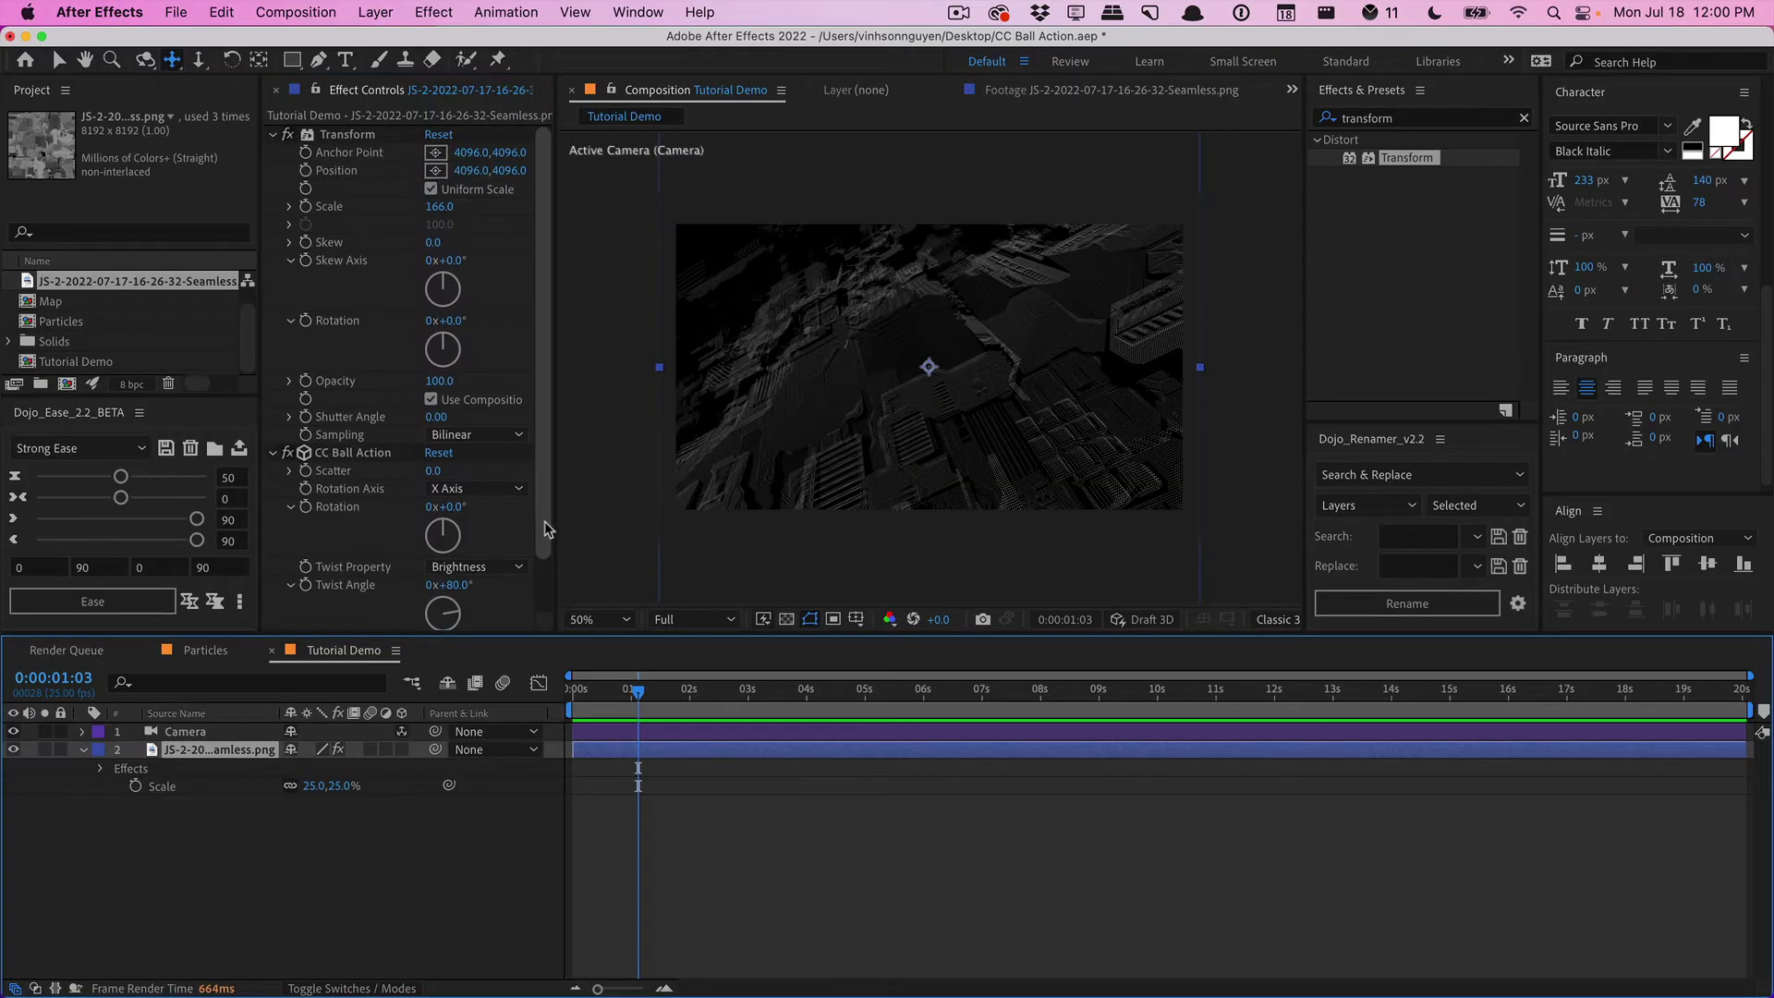
key("period")
key("period")
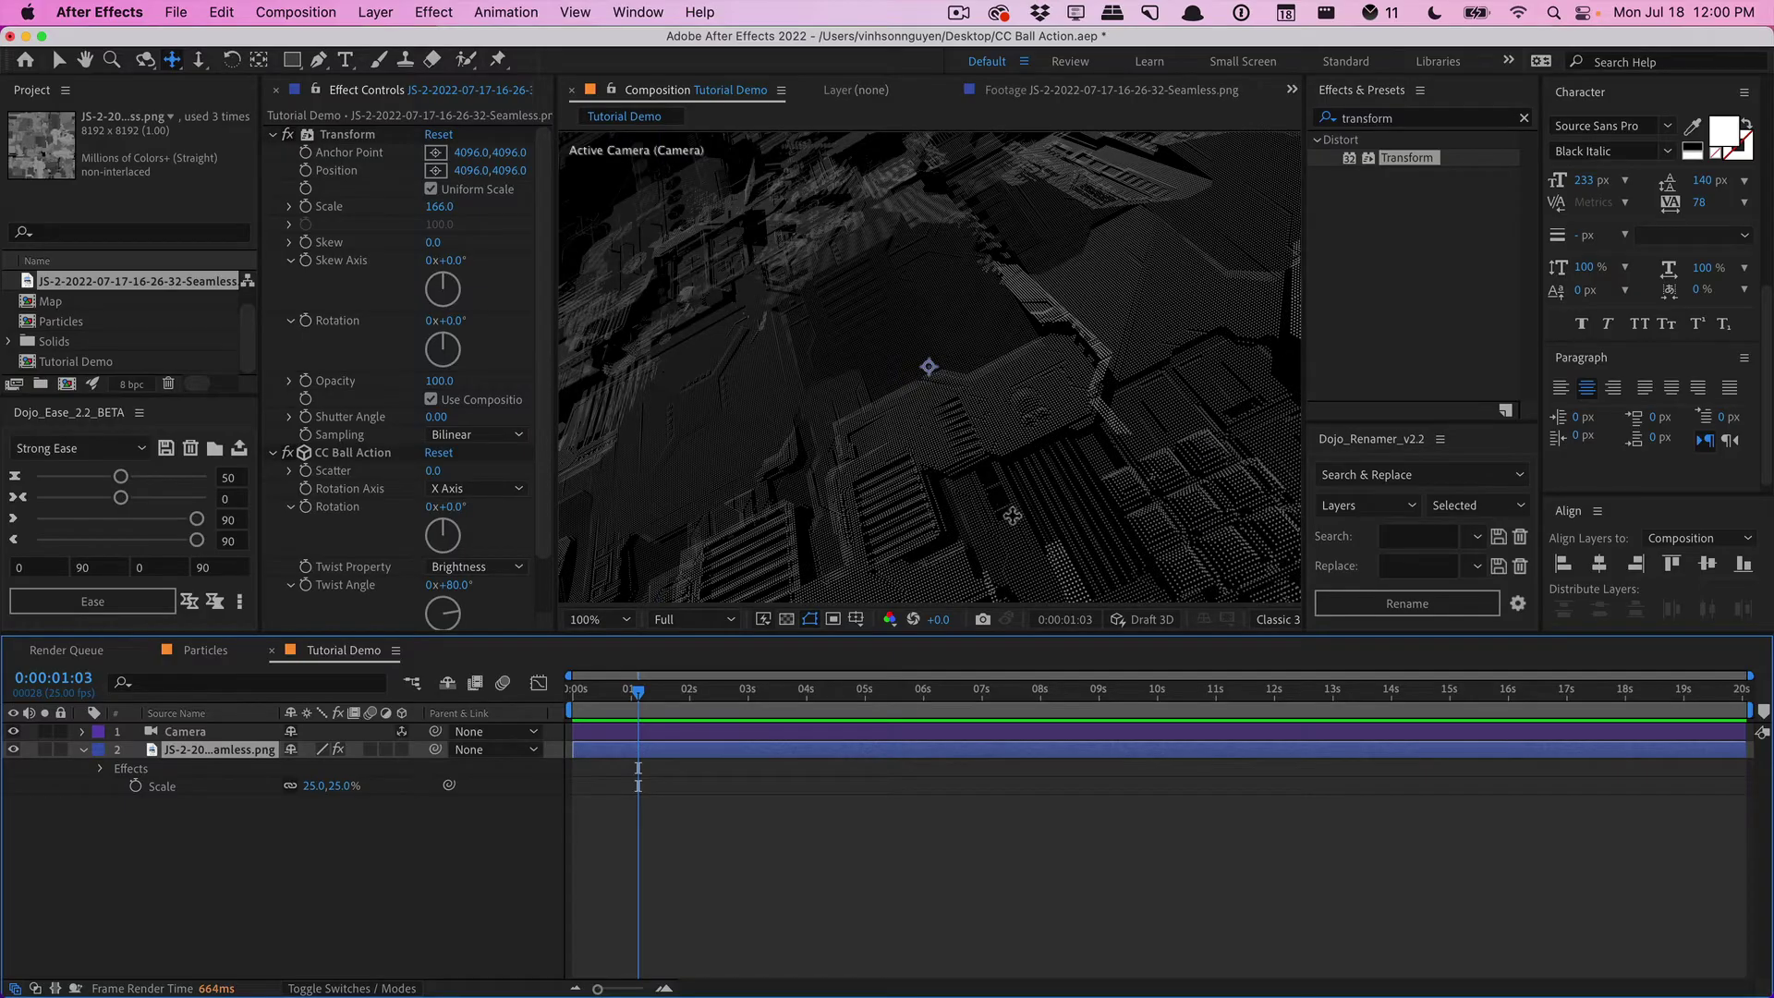
Step: Apply the Gaussian Blur effect to the texture layer, placing it between Transform and CC Ball Action
left_click(1404, 119)
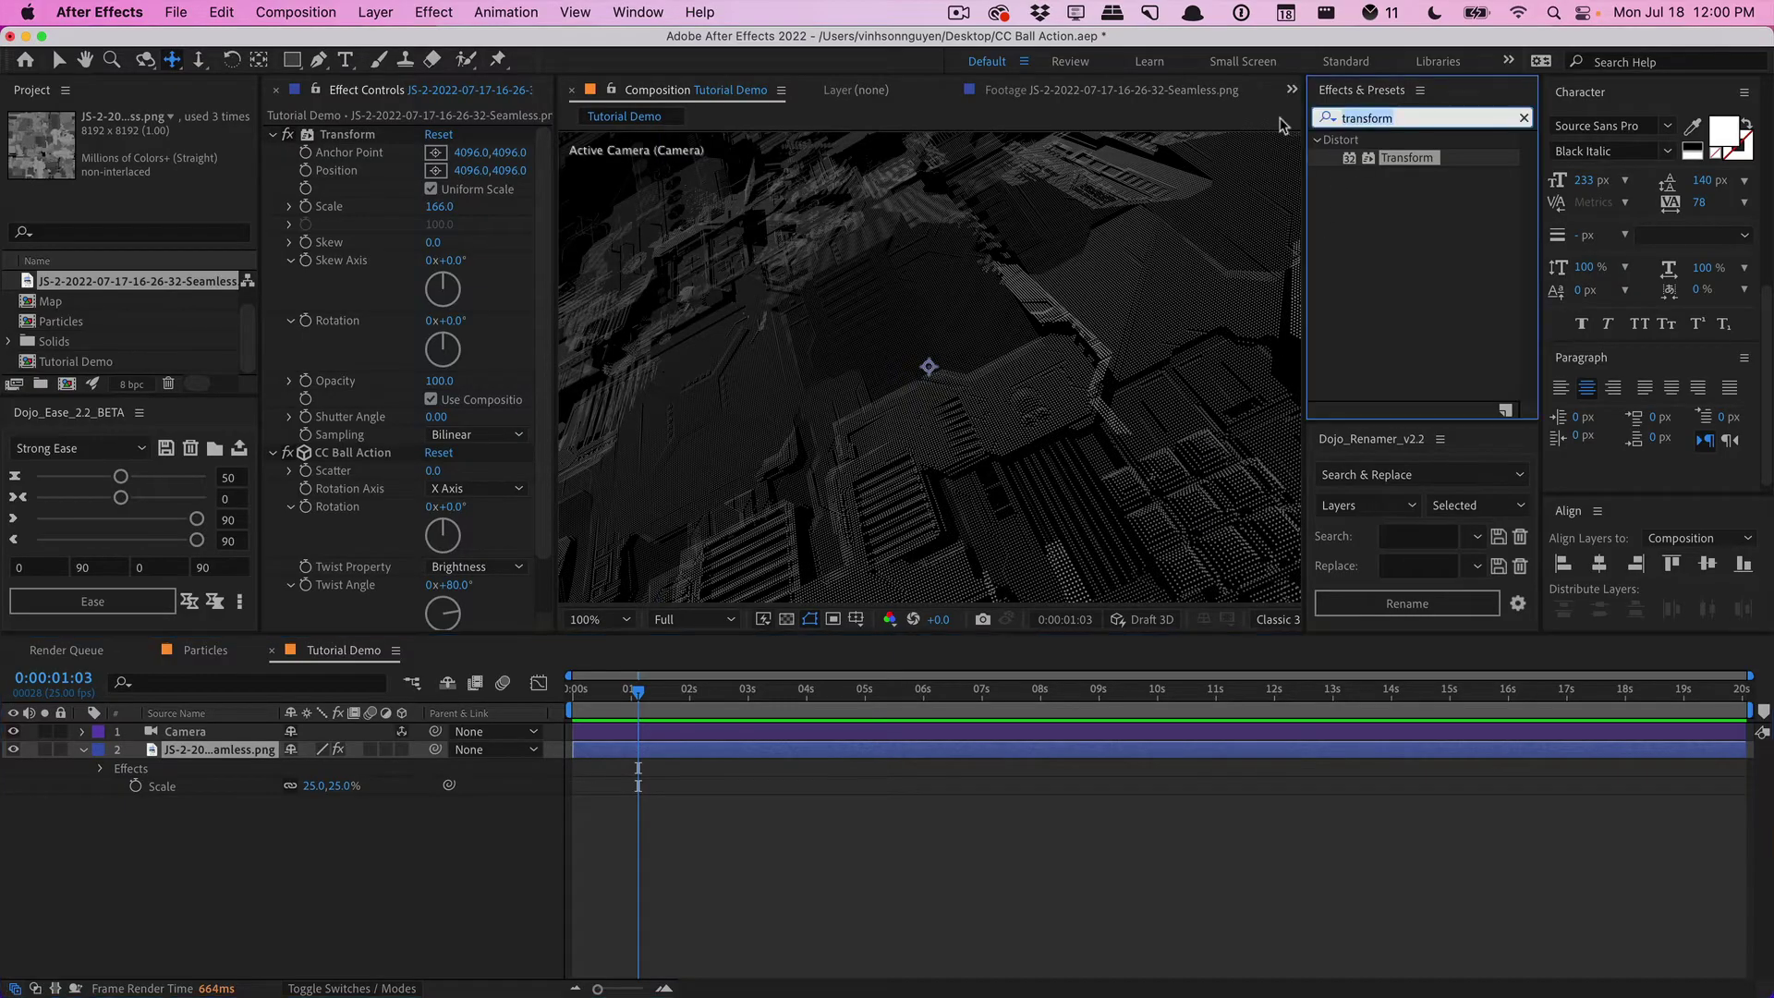
type("gau")
left_click_drag(1339, 171, 393, 393)
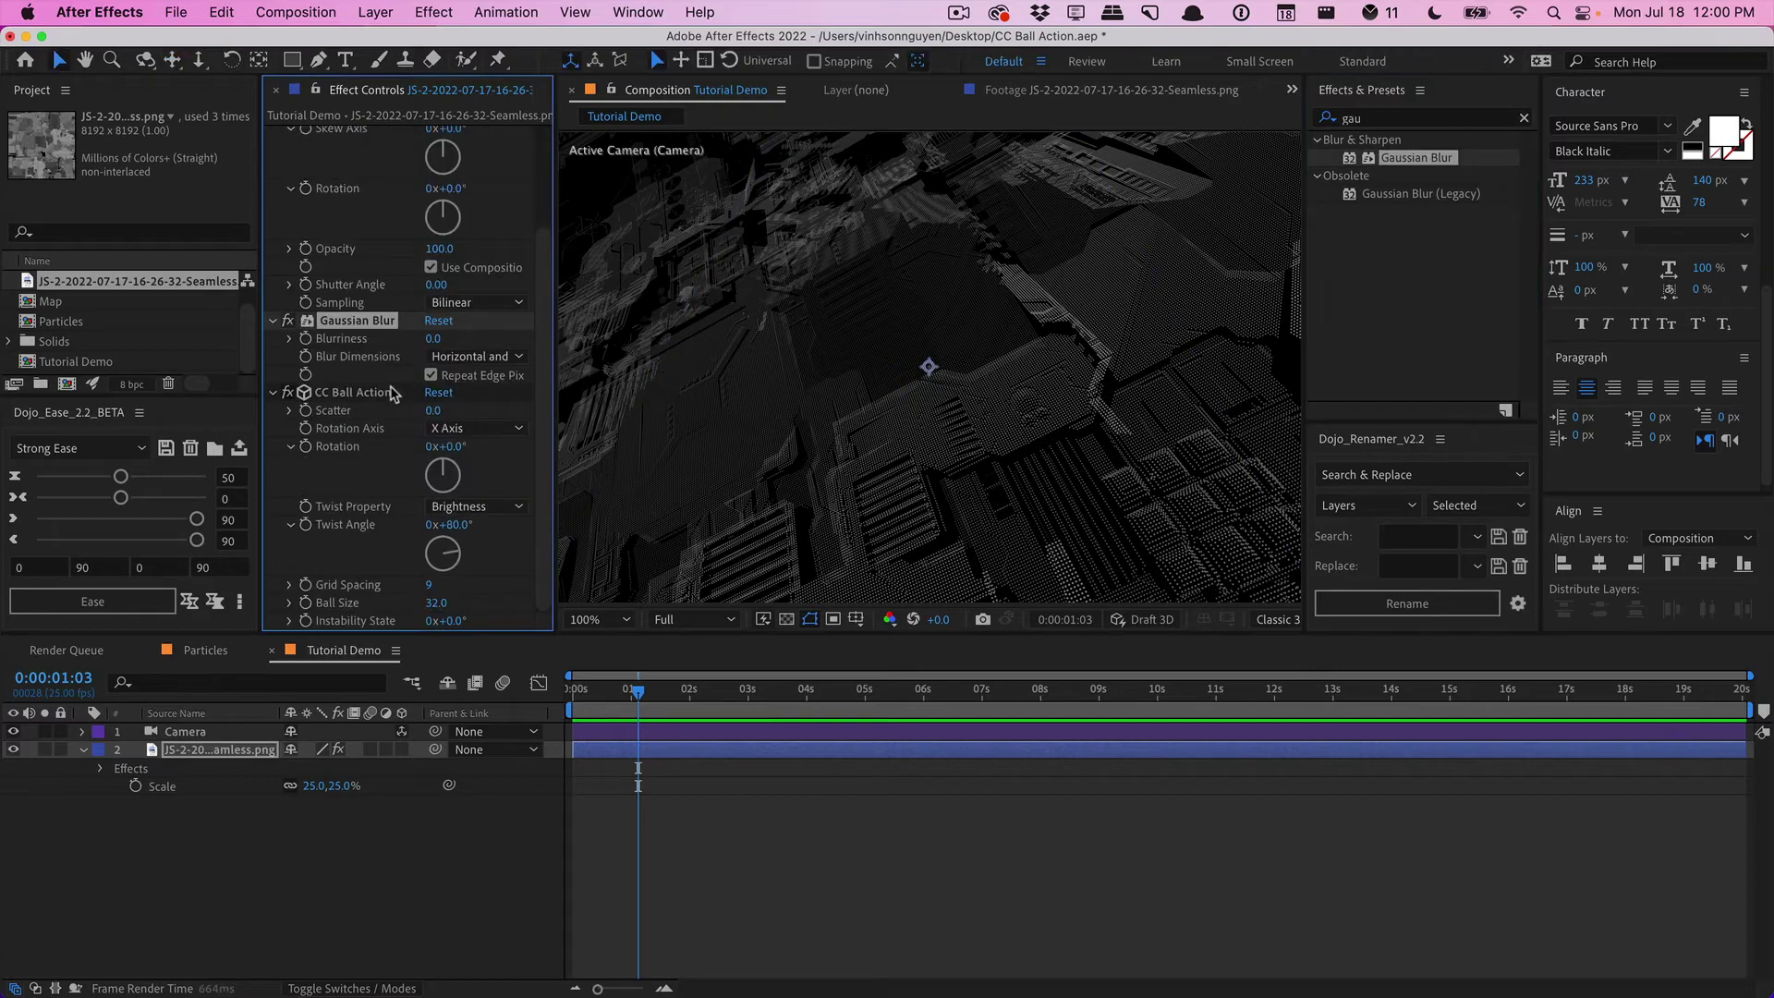
Step: Try Gaussian Blur's Blurriness at 10 and at 20 on the particle surface
left_click(432, 339)
type("10")
key("Return")
left_click(434, 339)
type("20")
key("Return")
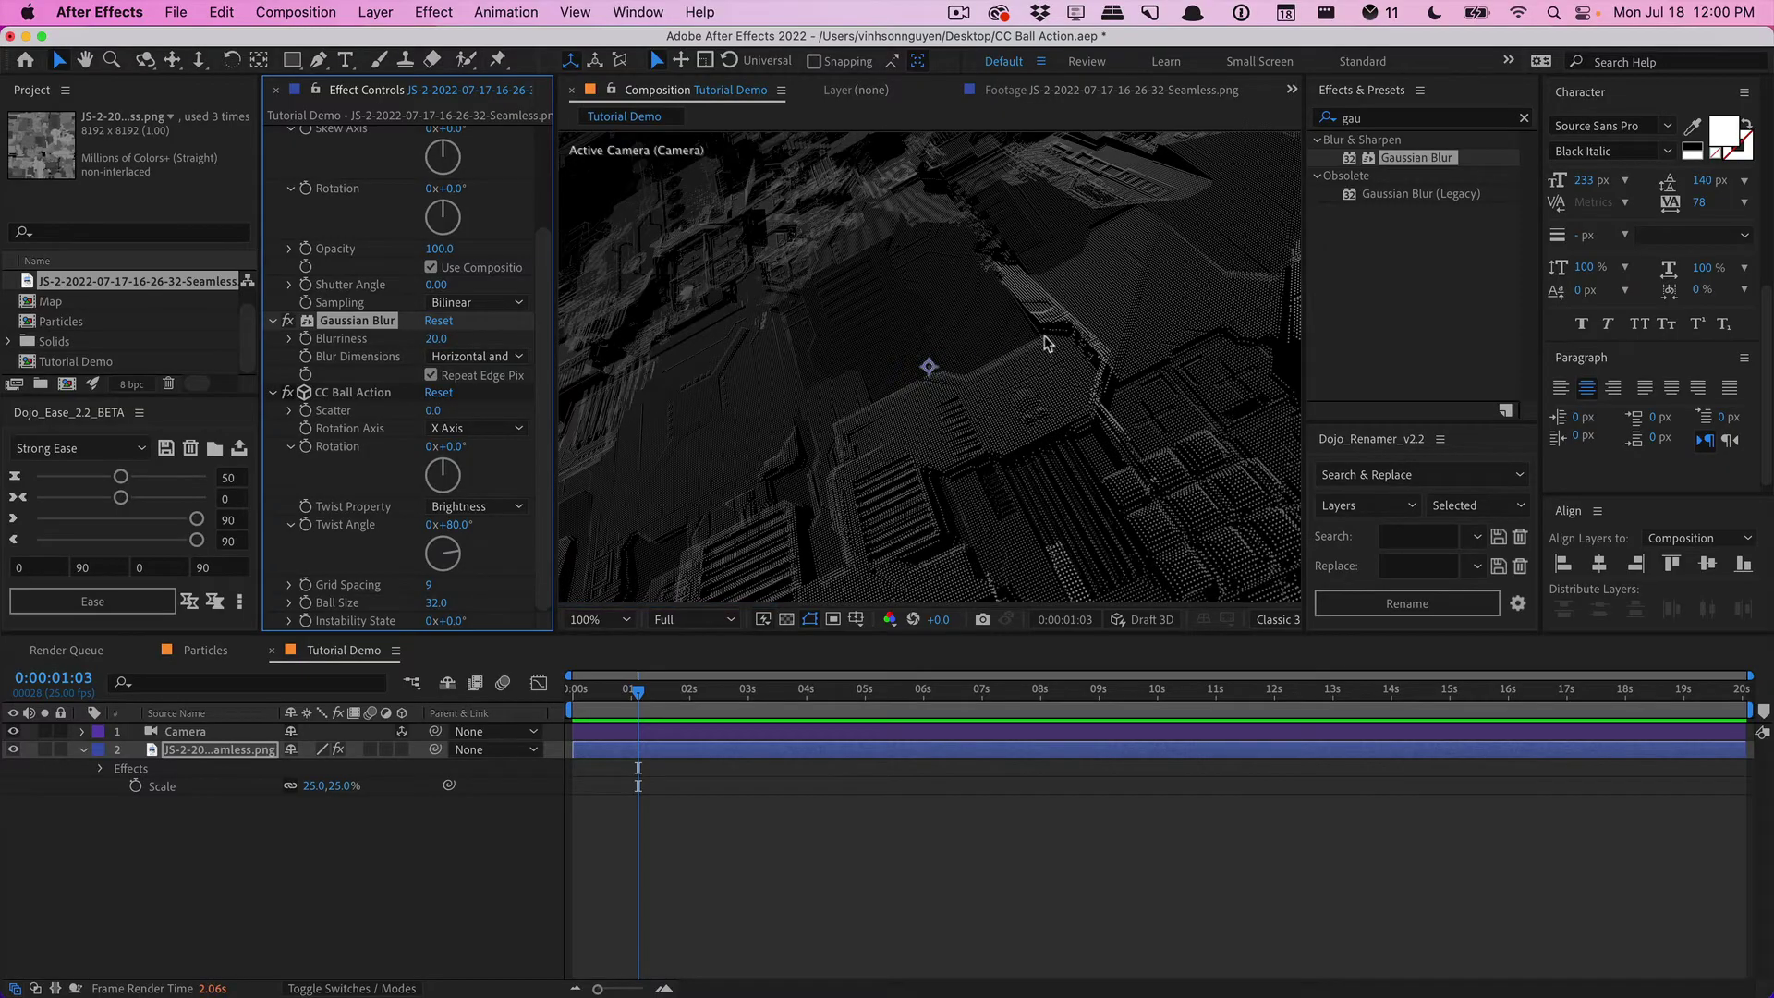
Step: Set Gaussian Blur's Blurriness to 1
left_click(436, 338)
type("1")
key("Return")
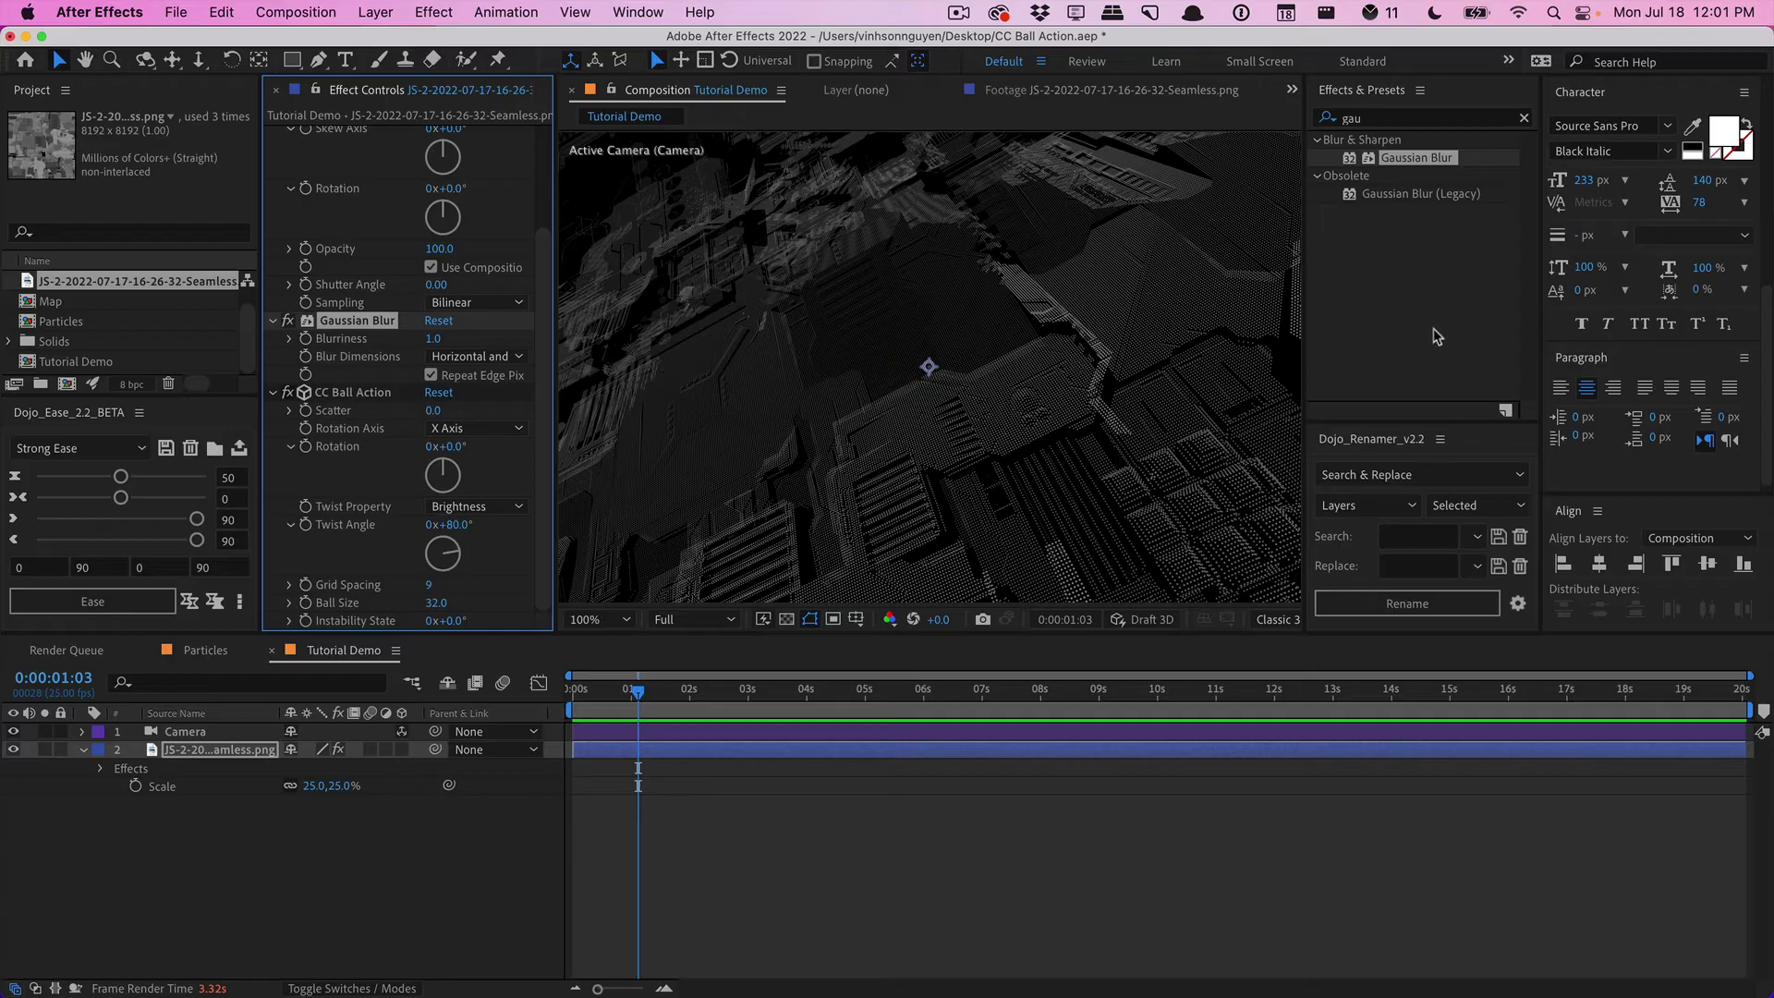
Step: Apply the Tint effect to the texture layer, placing it between Gaussian Blur and CC Ball Action
left_click(1433, 122)
double_click(1377, 120)
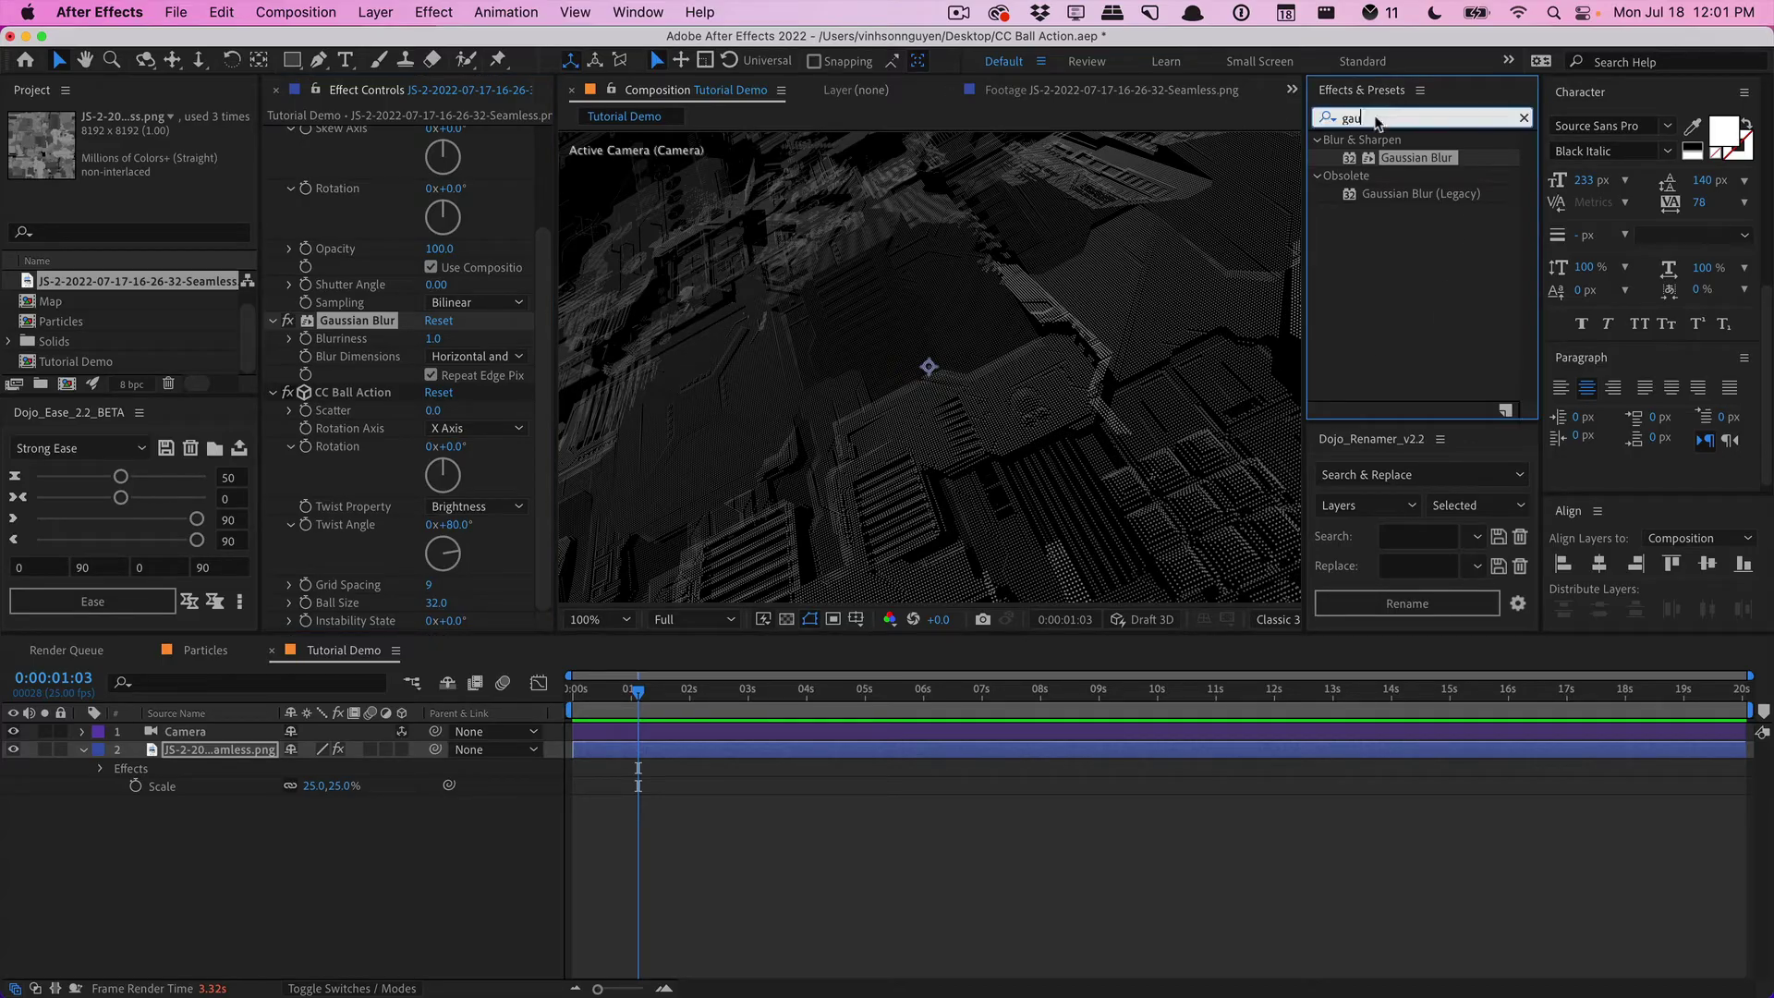
type("tint")
left_click_drag(1370, 286, 489, 381)
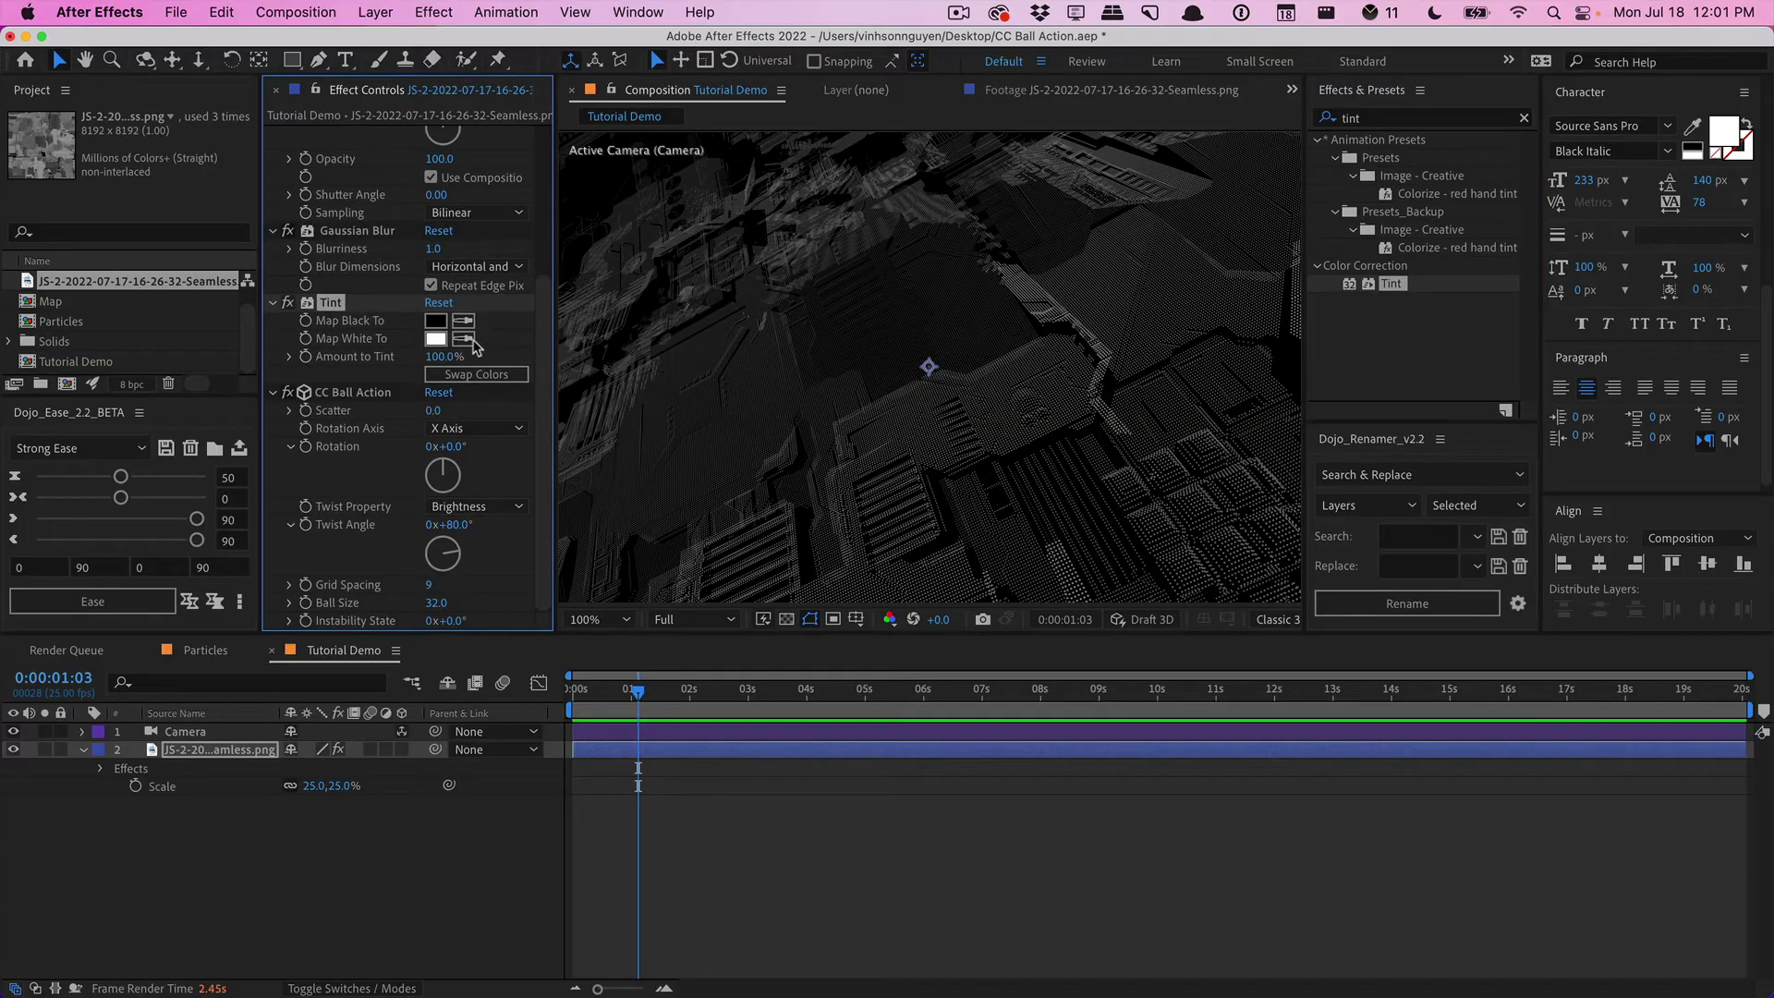
Step: Set the Tint effect's Map White To color to a light blue
left_click(435, 338)
left_click_drag(592, 635, 592, 648)
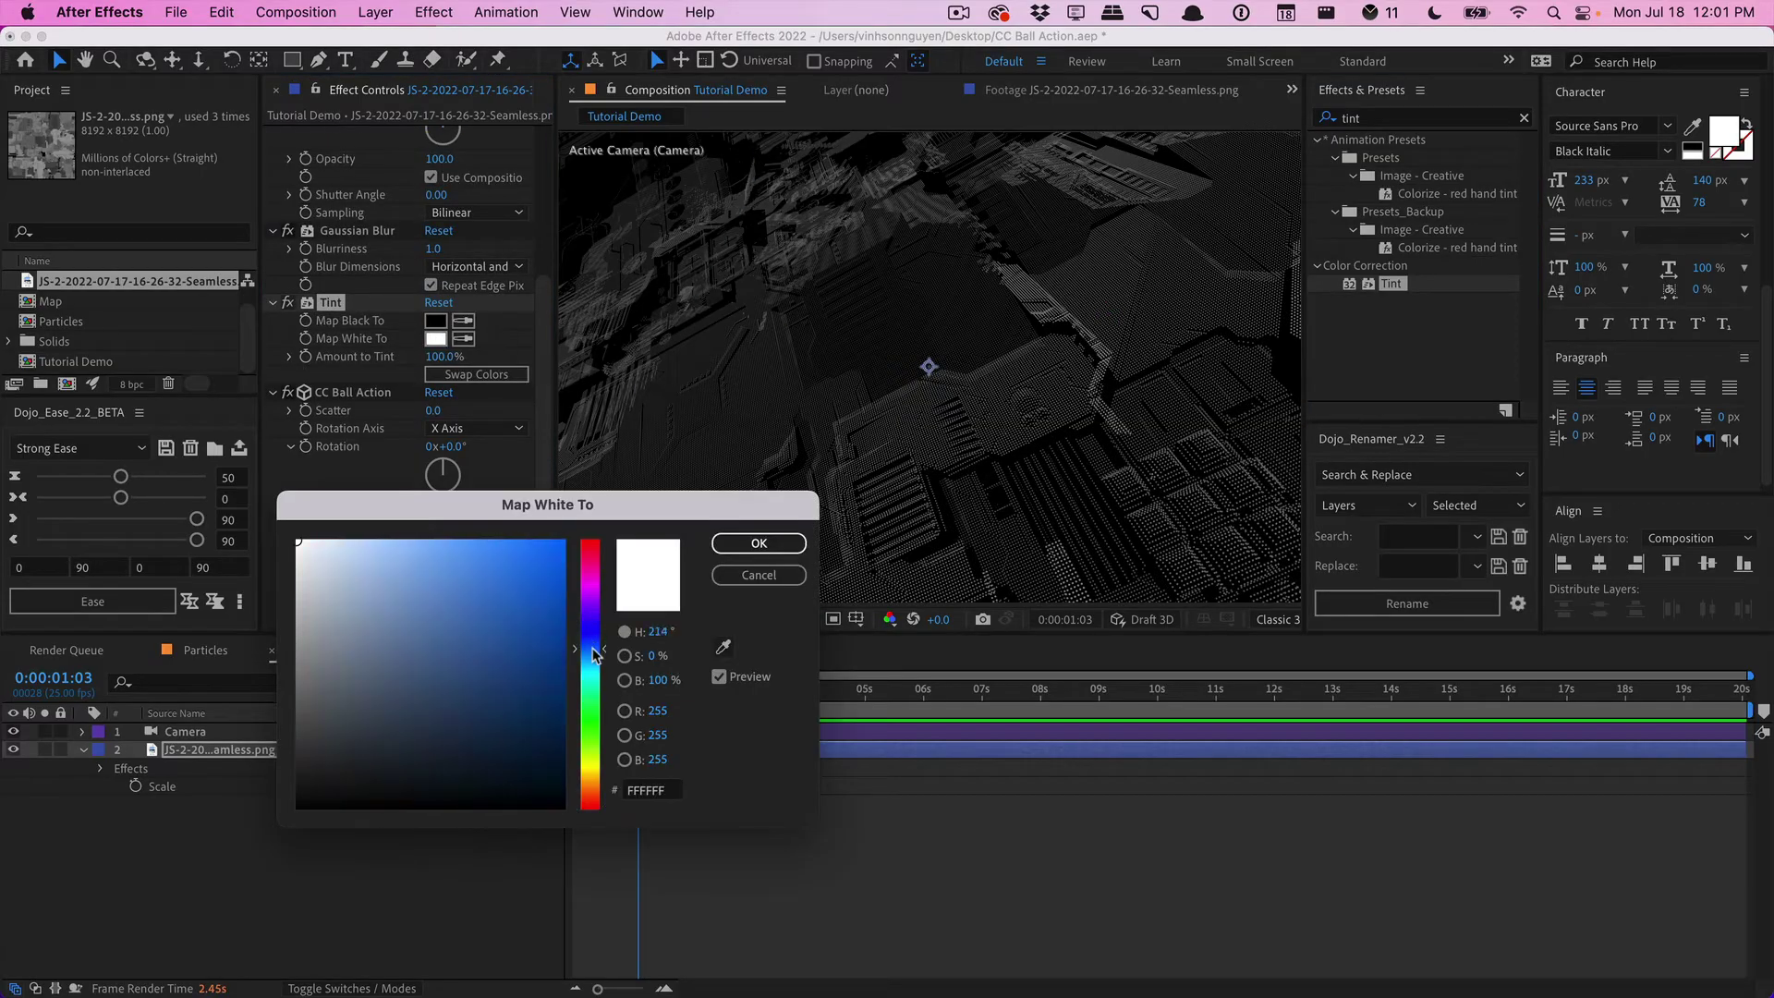
left_click(413, 616)
key("Return")
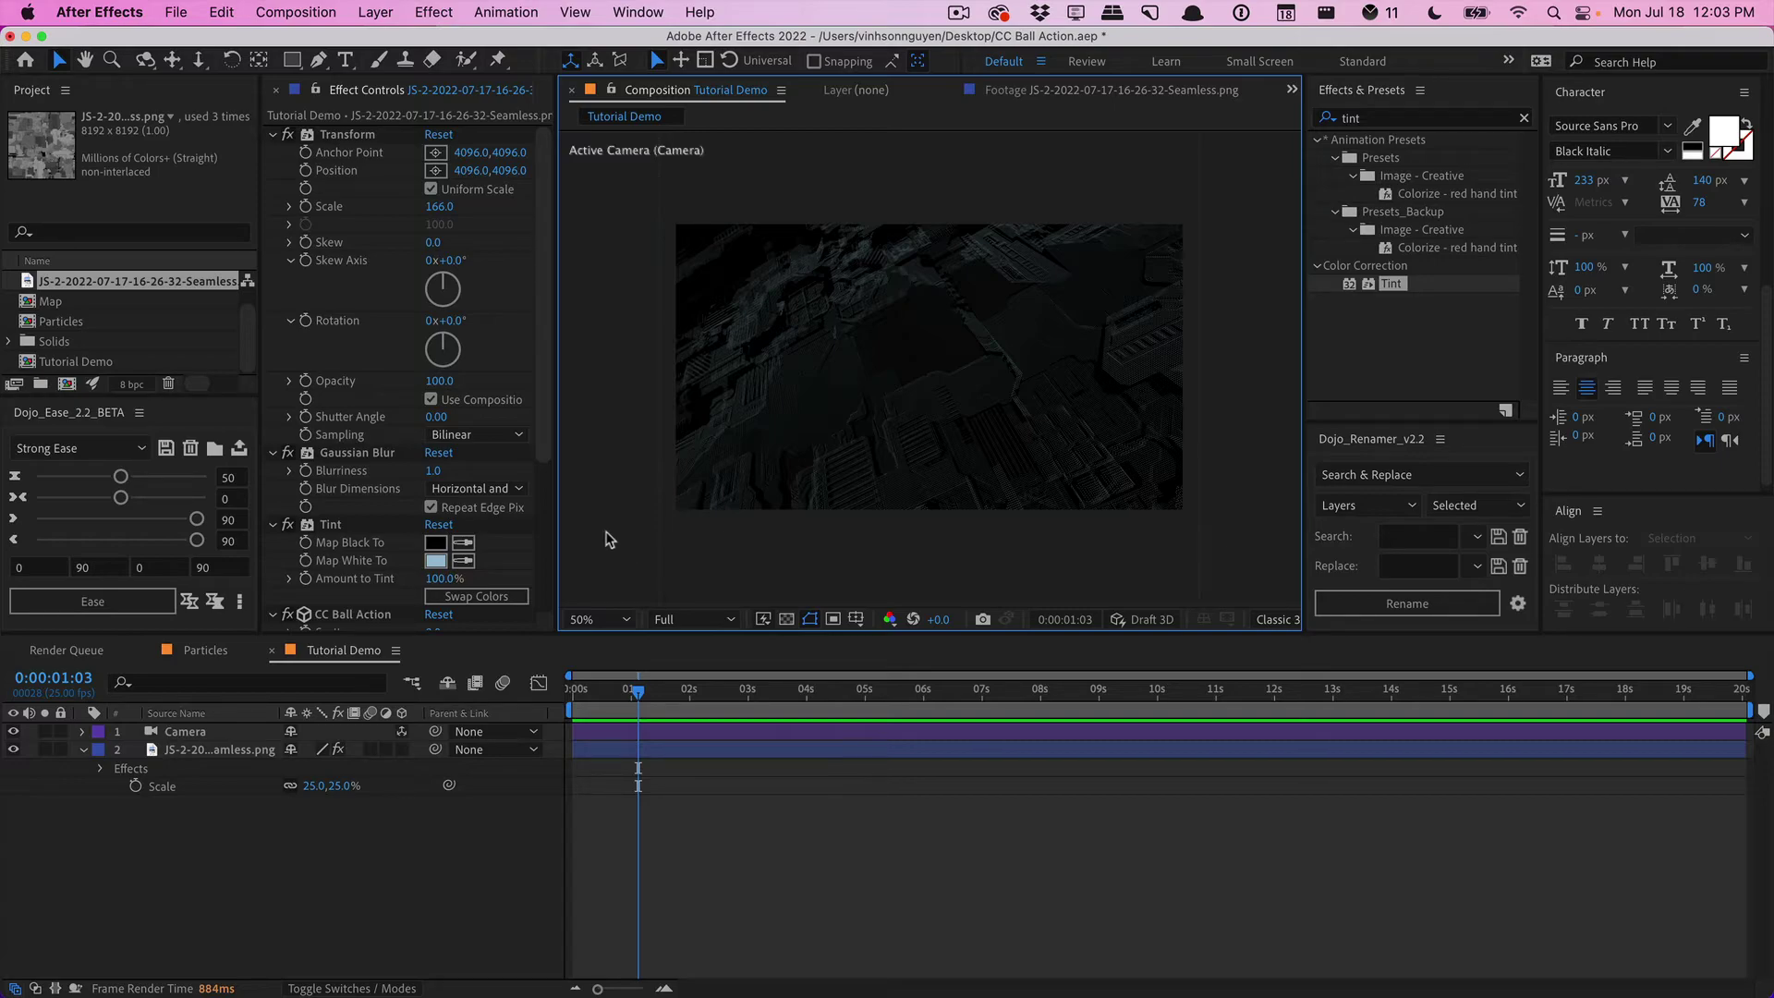
Step: Disable all effects on the texture layer to show the original flat texture
left_click(361, 138)
key("super+a")
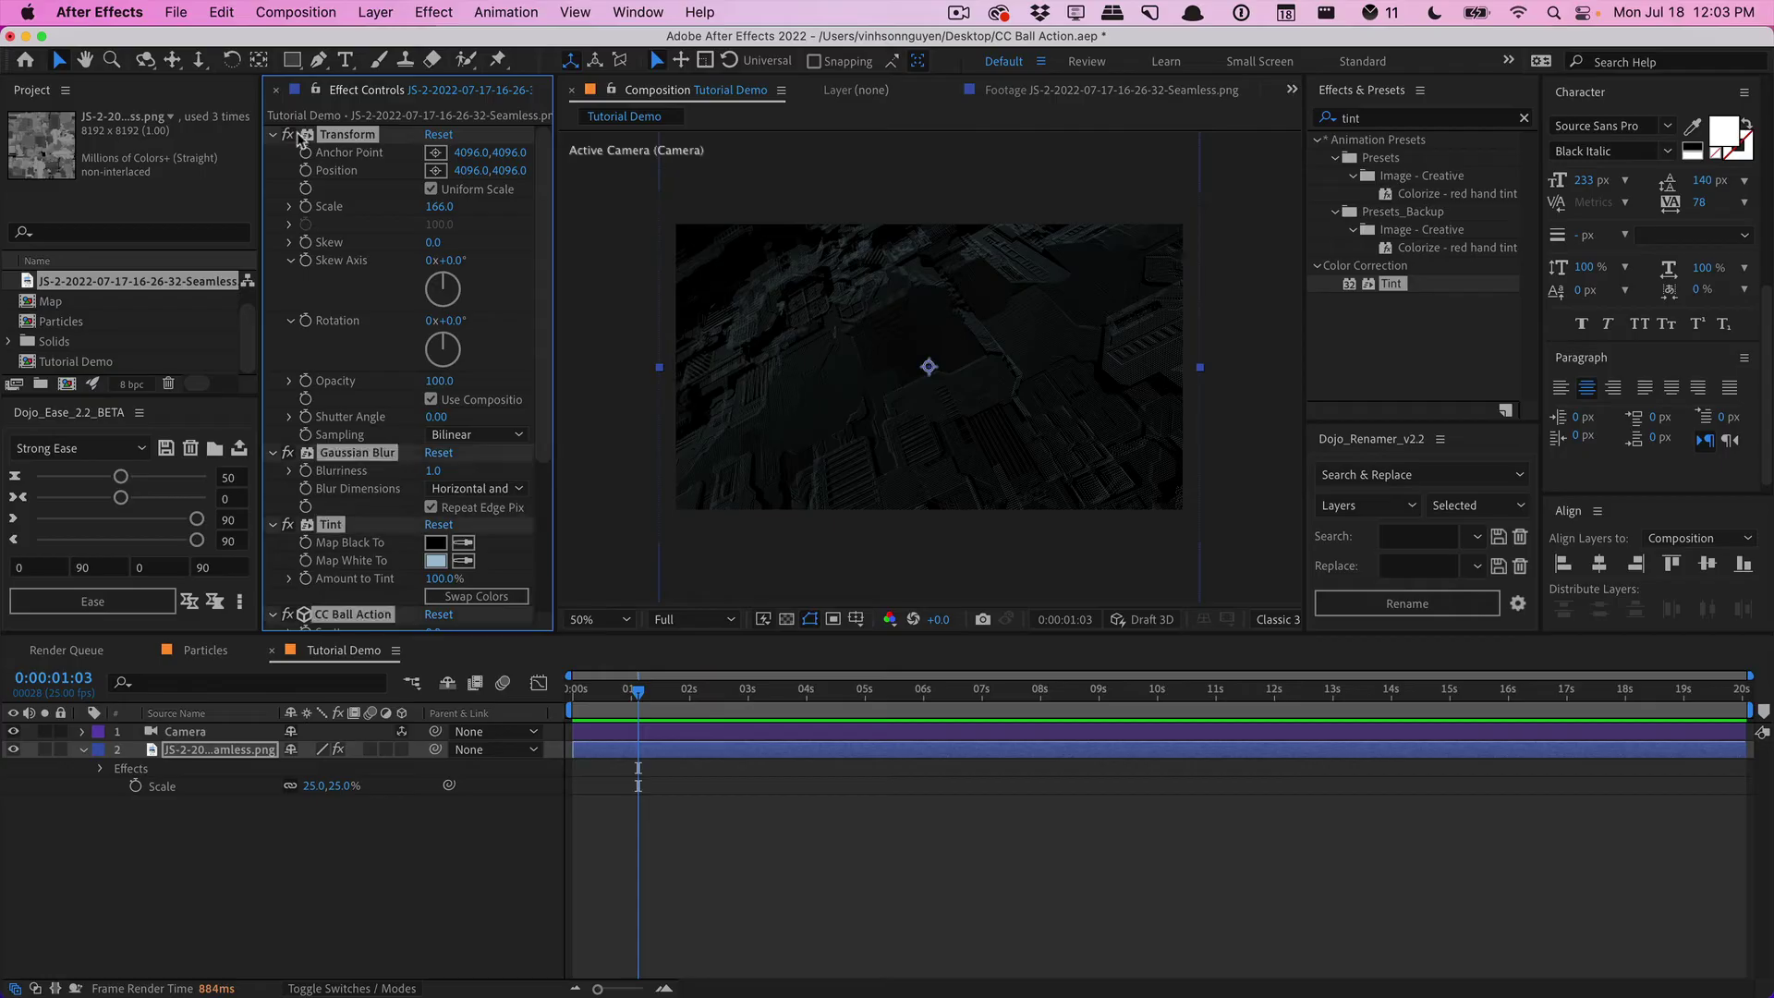
left_click(287, 135)
left_click(342, 815)
left_click(221, 750)
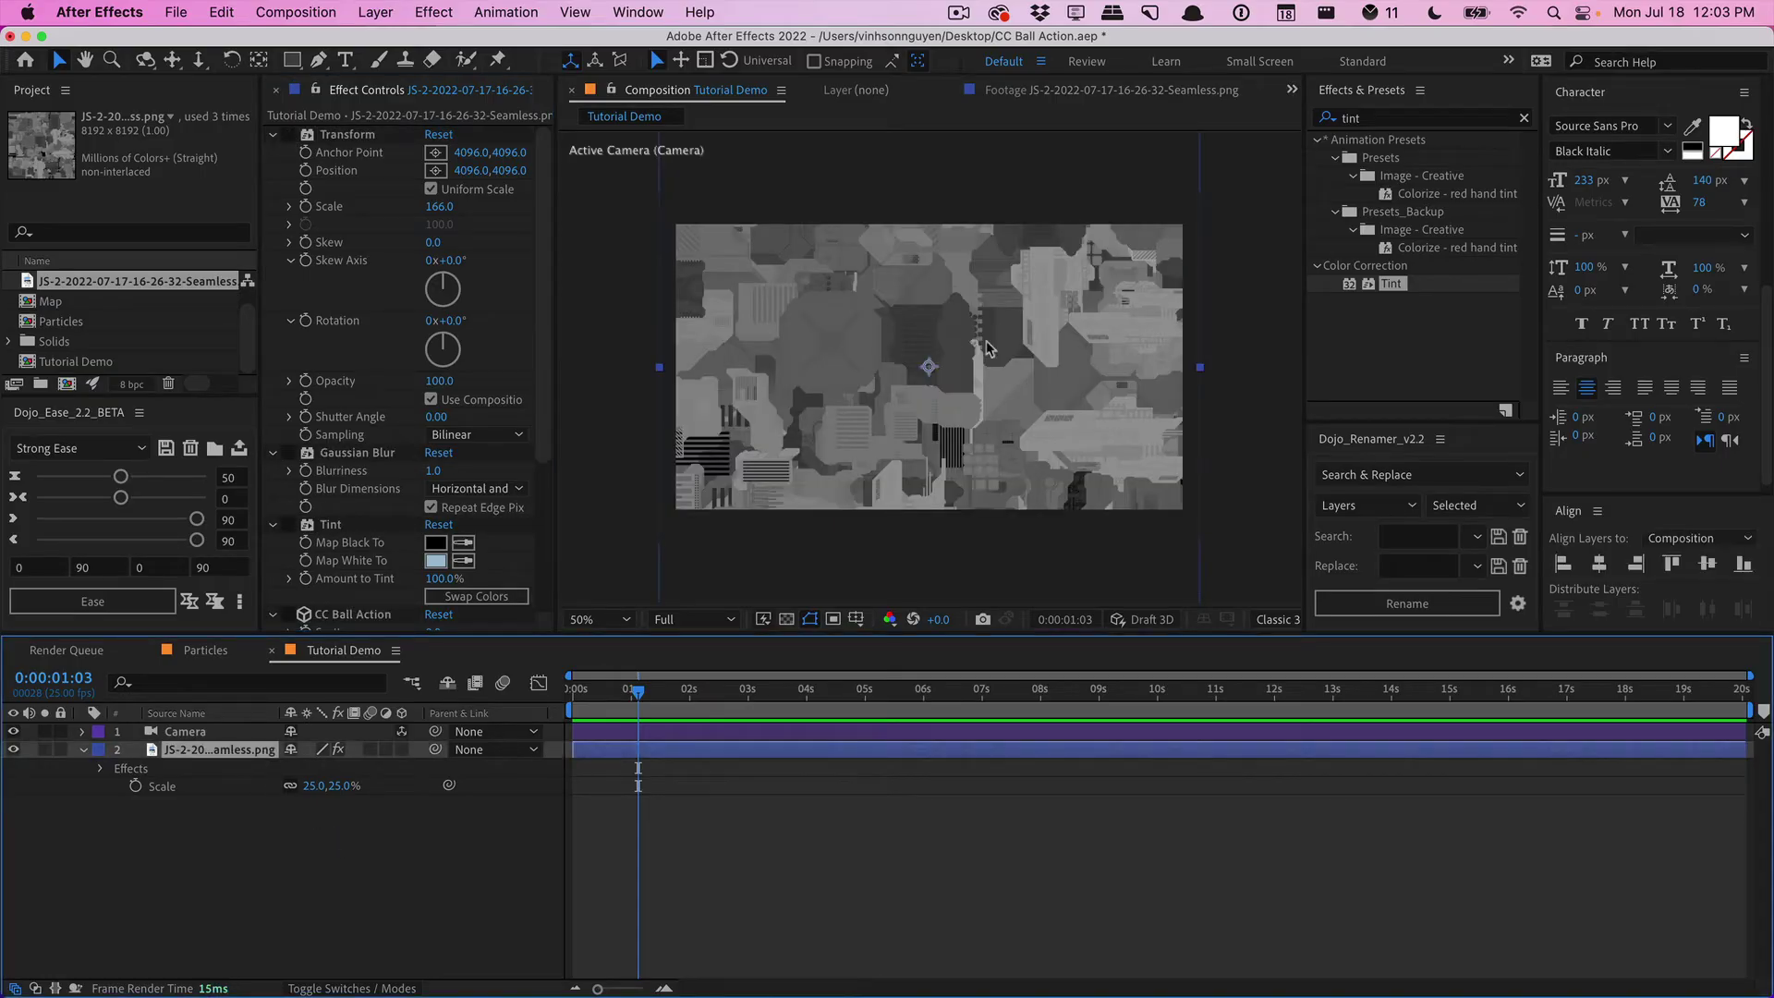
Step: Add a second Tint effect above Transform and keyframe its Map Black To and Map White To at 3 seconds
left_click_drag(1384, 293, 341, 148)
key("Home")
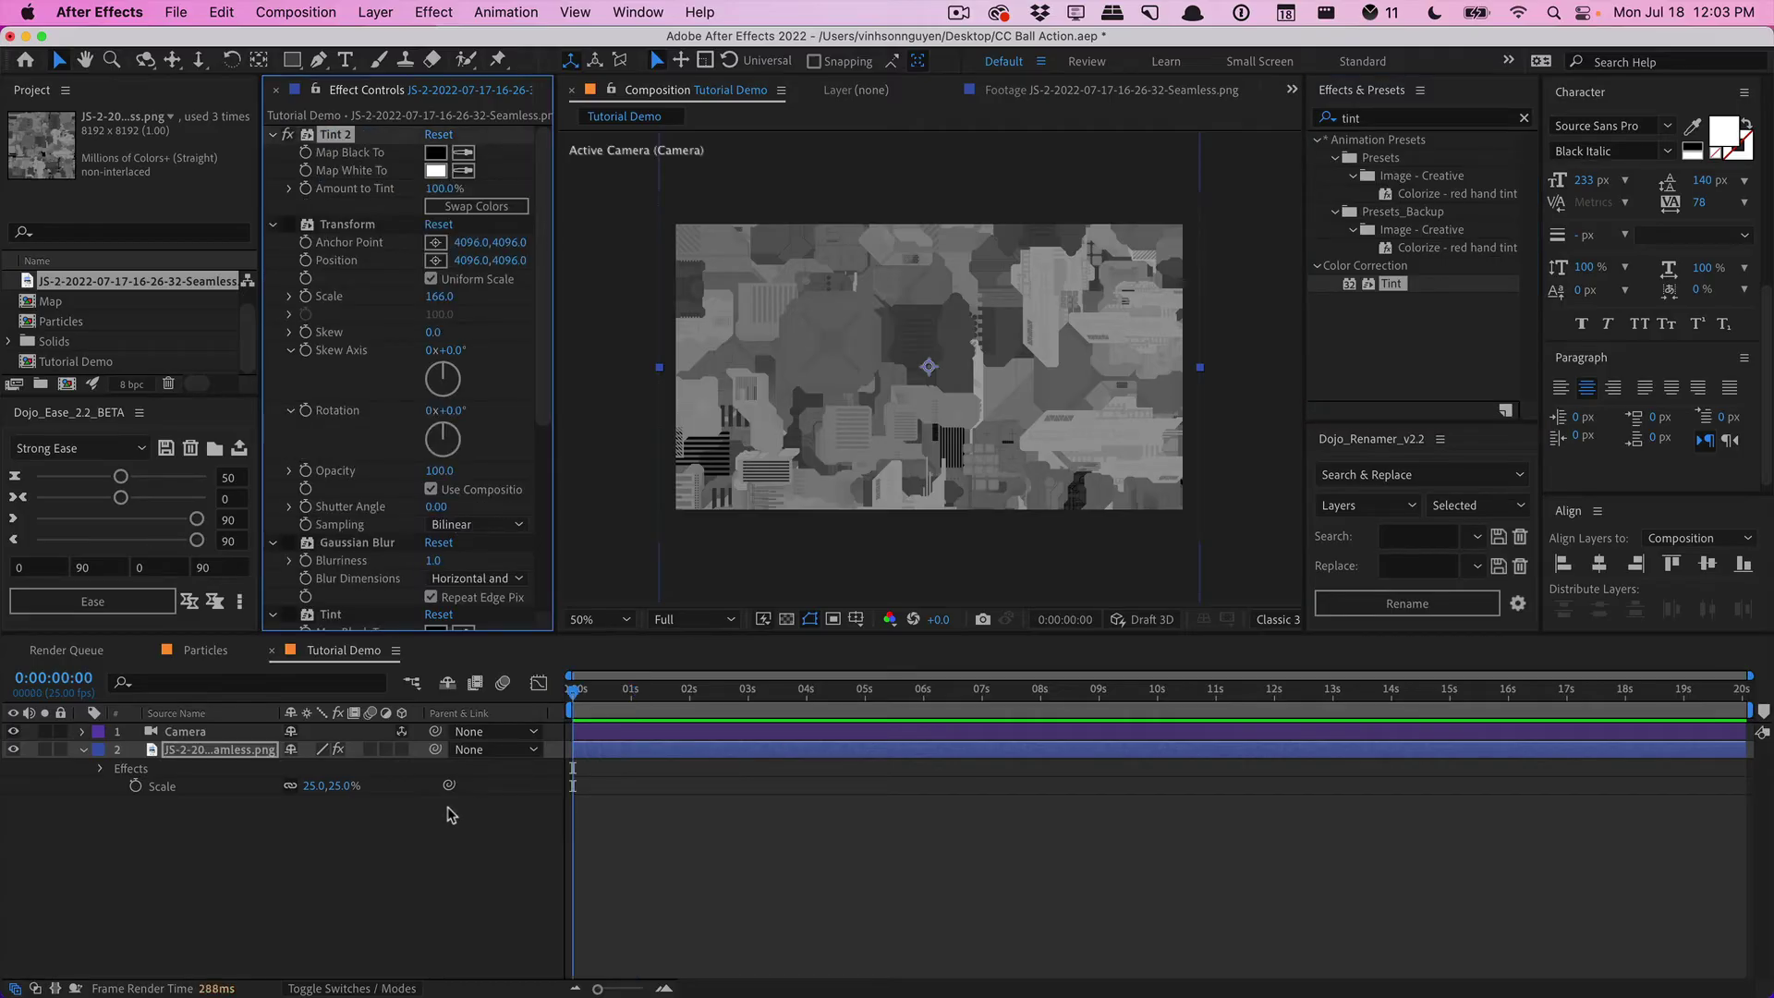
left_click(747, 690)
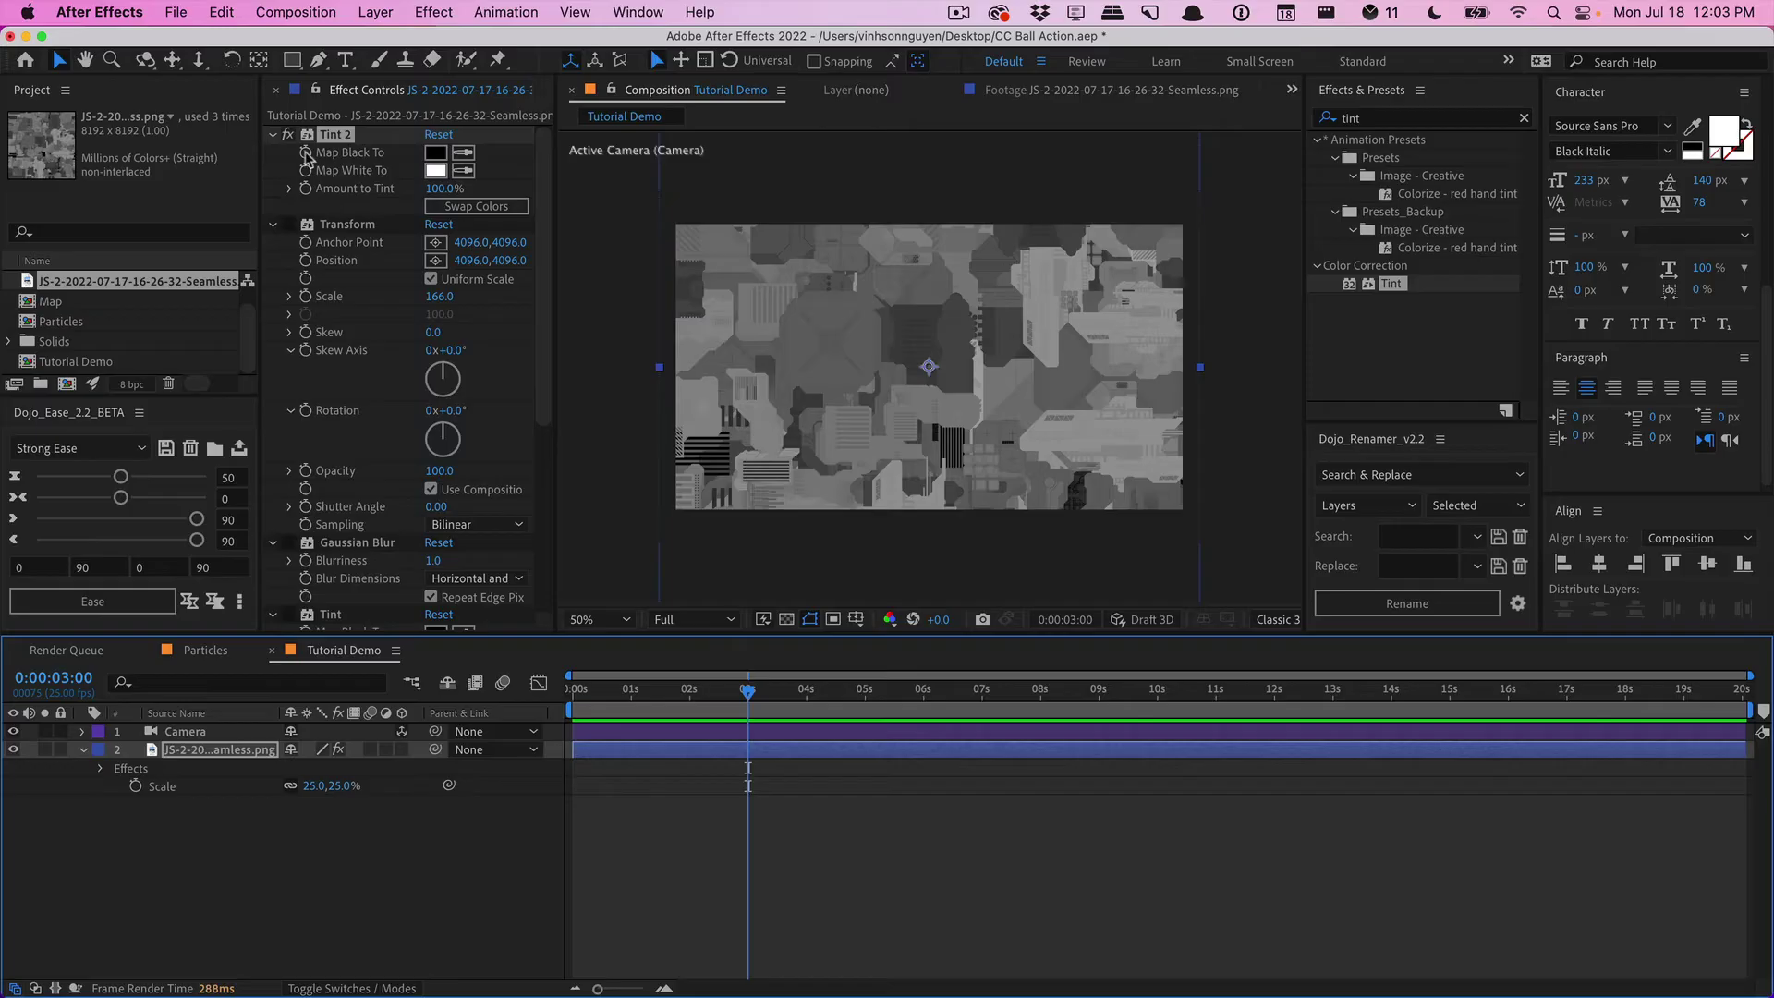
left_click(711, 693)
Step: At the first frame, set the upper Tint effect's Map Black To color to 50% brightness gray
key("Home")
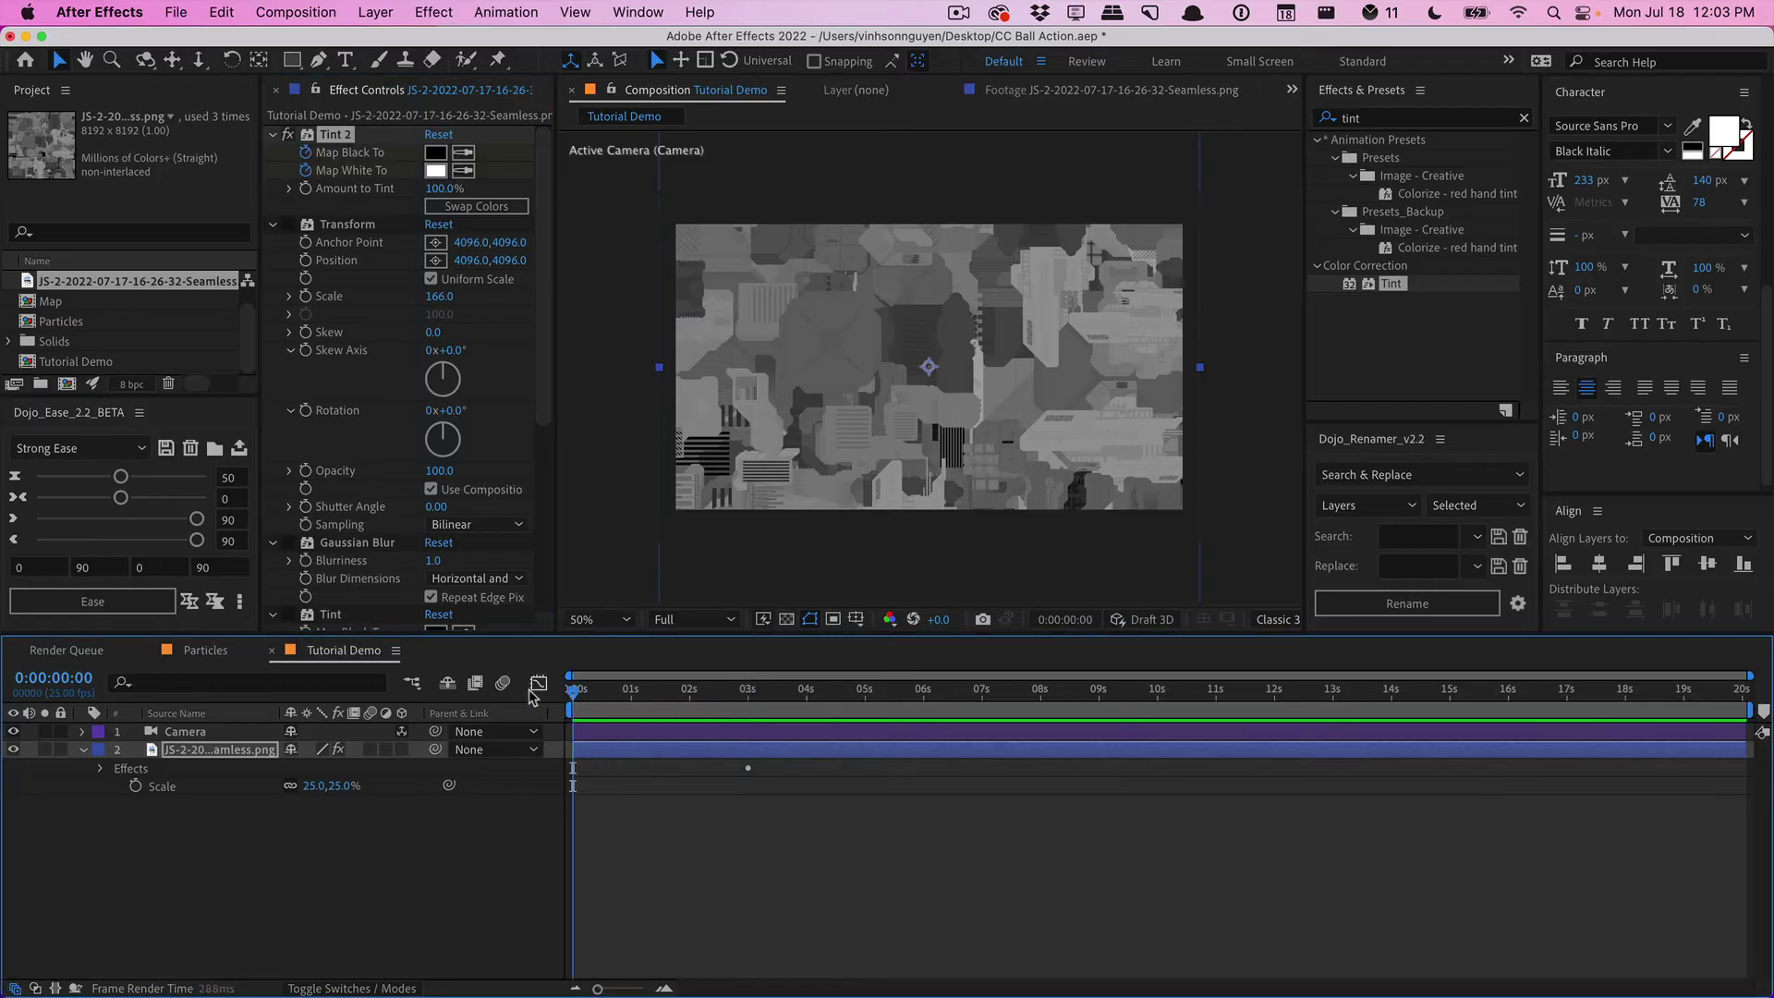
left_click(439, 155)
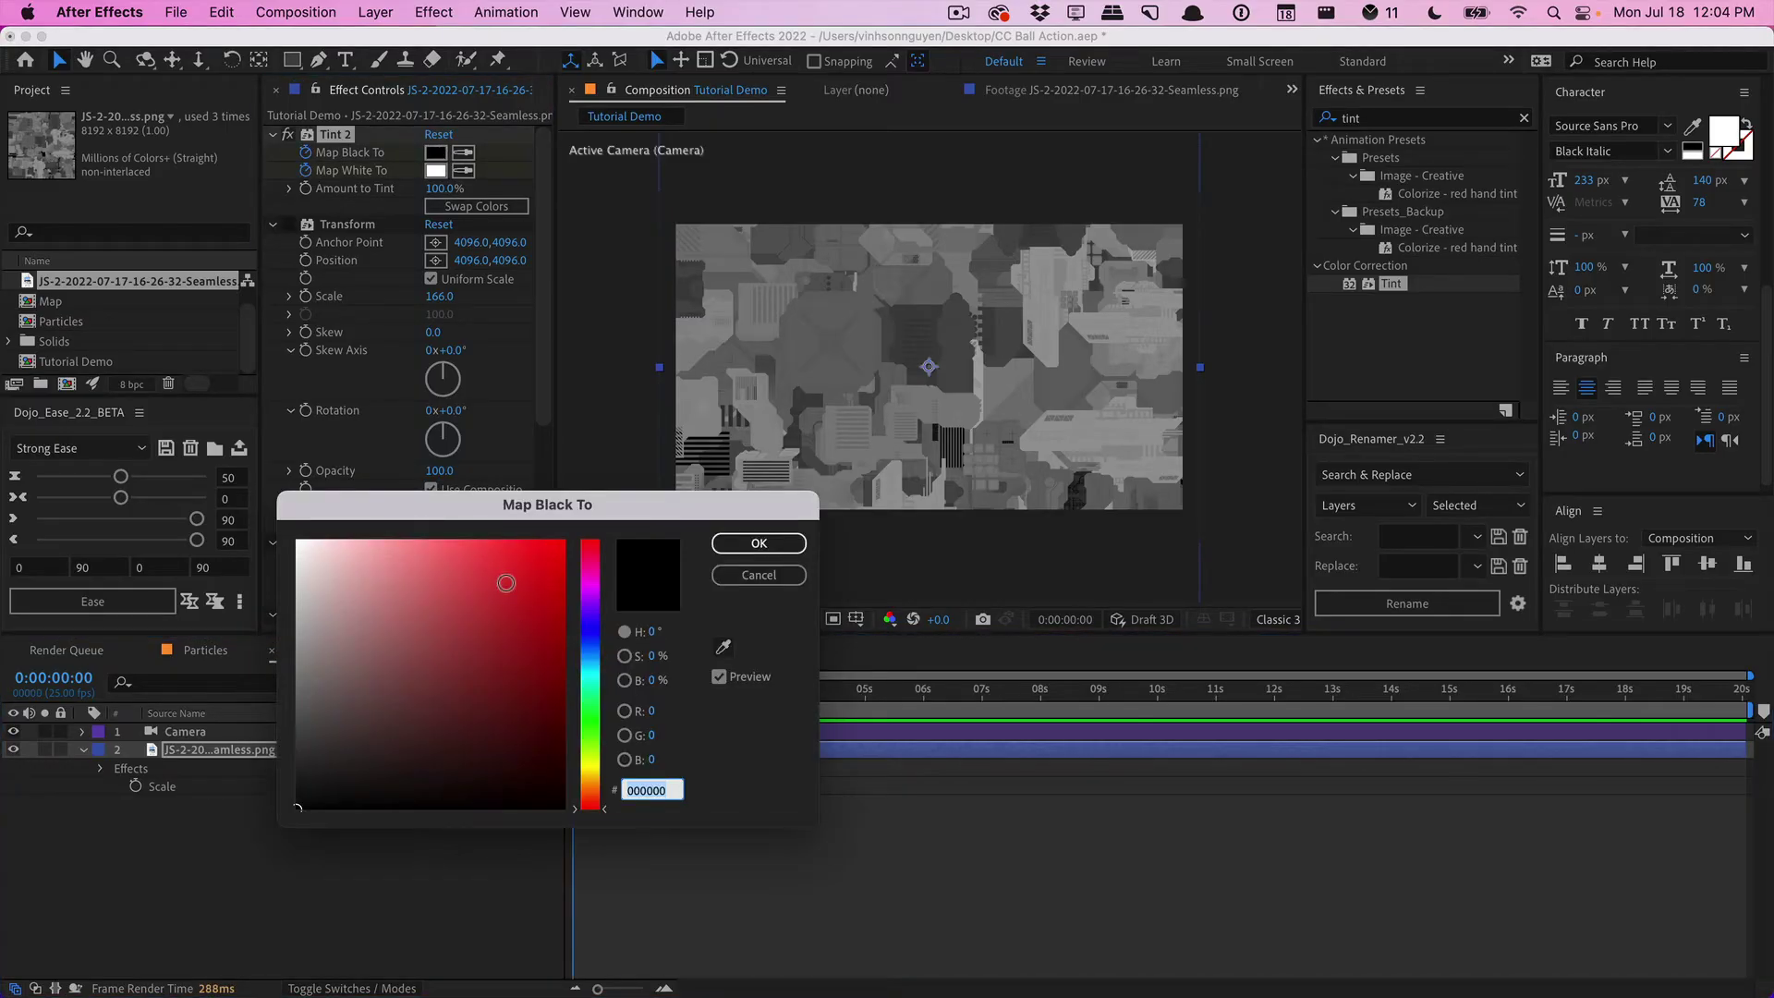
left_click(650, 681)
type("50")
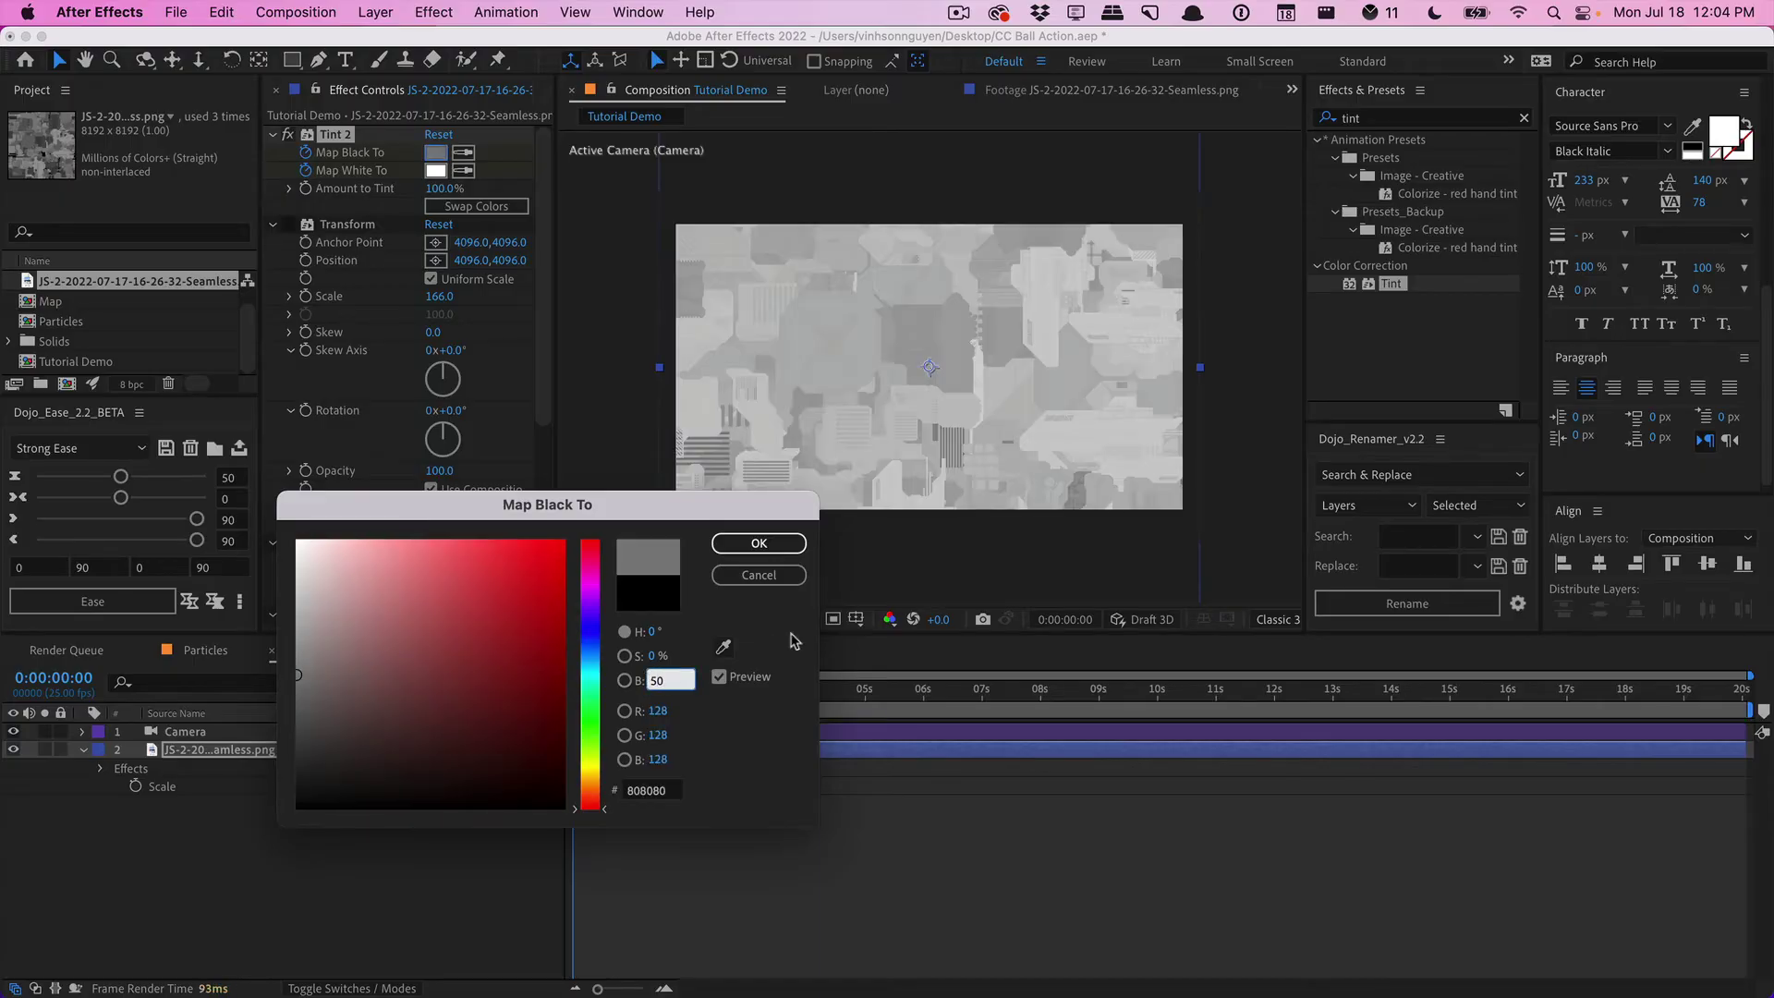
left_click(759, 544)
Step: Set the upper Tint effect's Map White To color to 50% brightness at the first frame and scrub through the fade
left_click(436, 171)
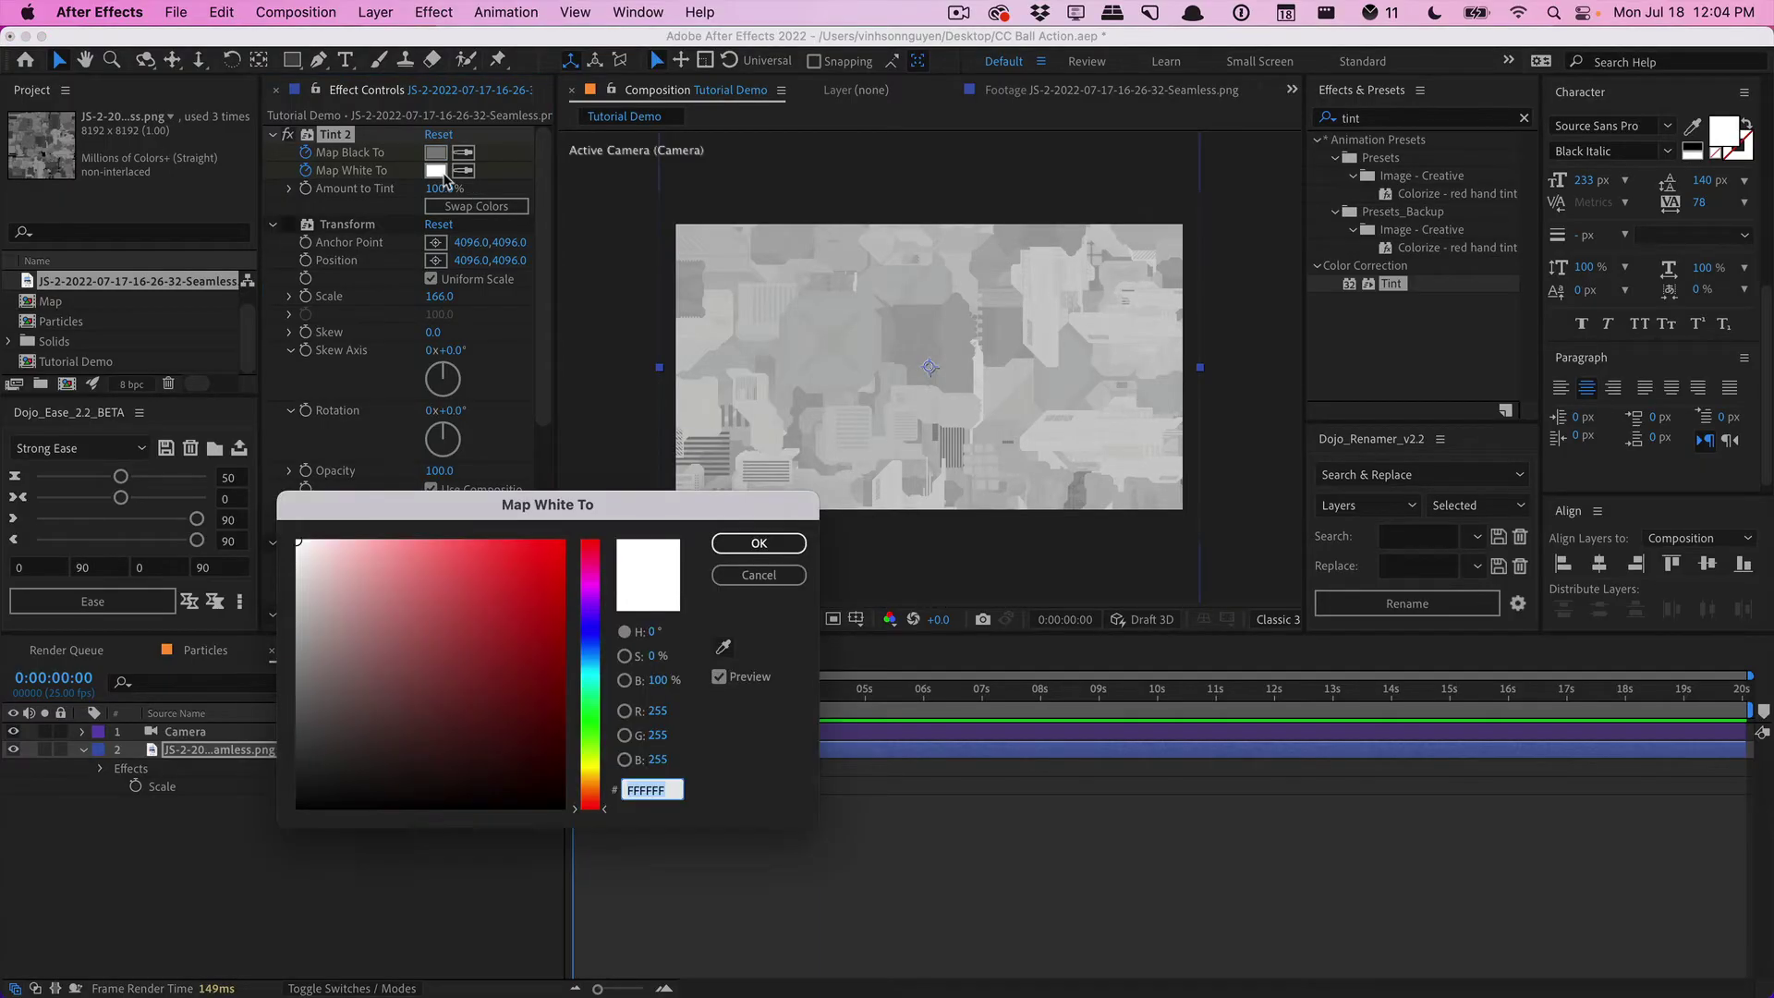
left_click(658, 680)
type("50")
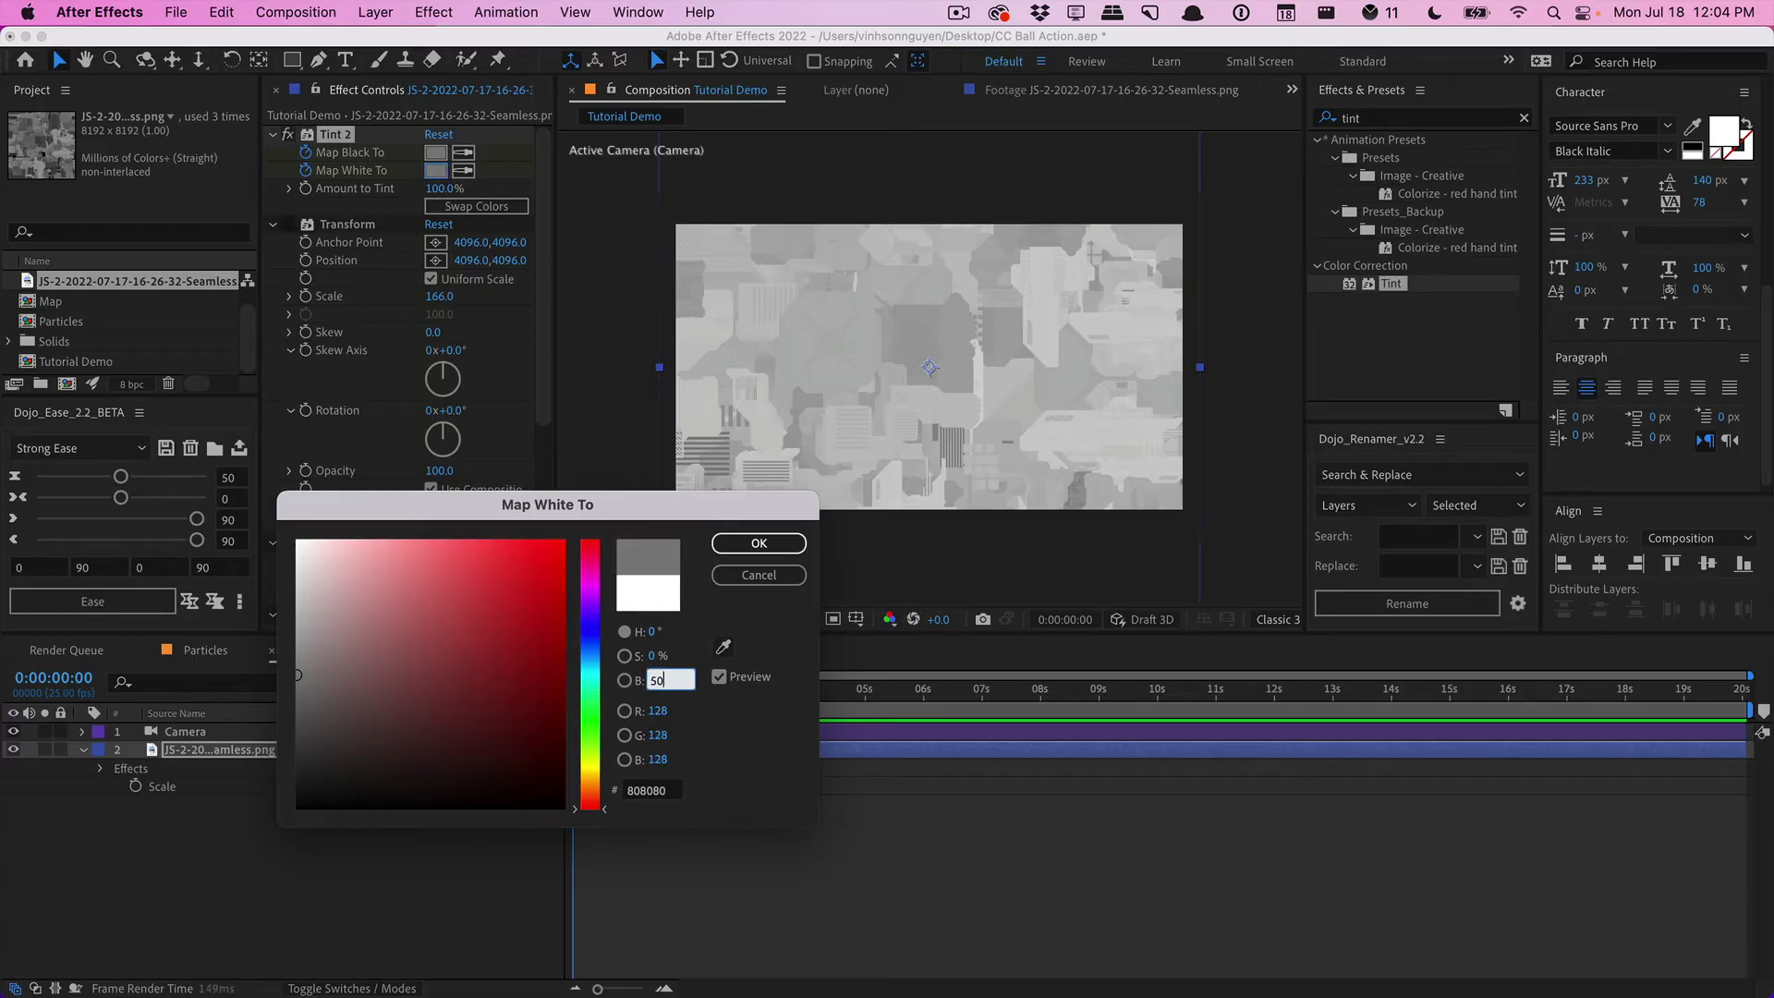
key("Return")
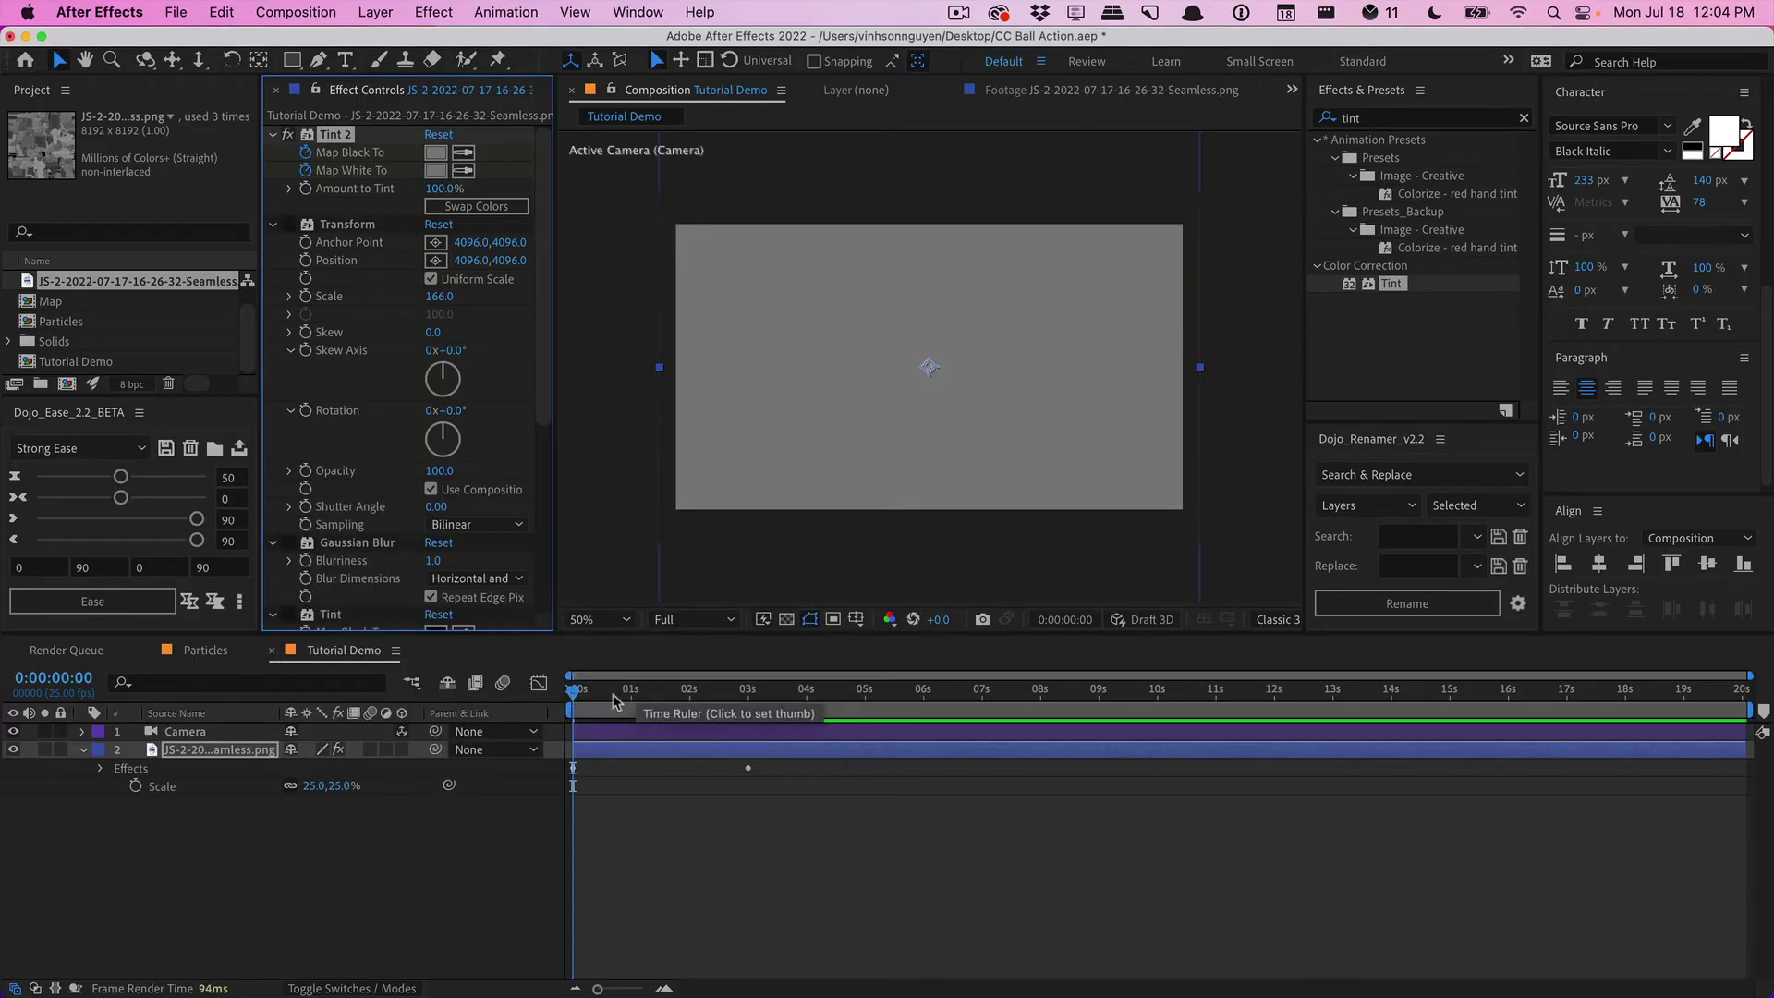
left_click(578, 702)
left_click_drag(578, 702, 760, 693)
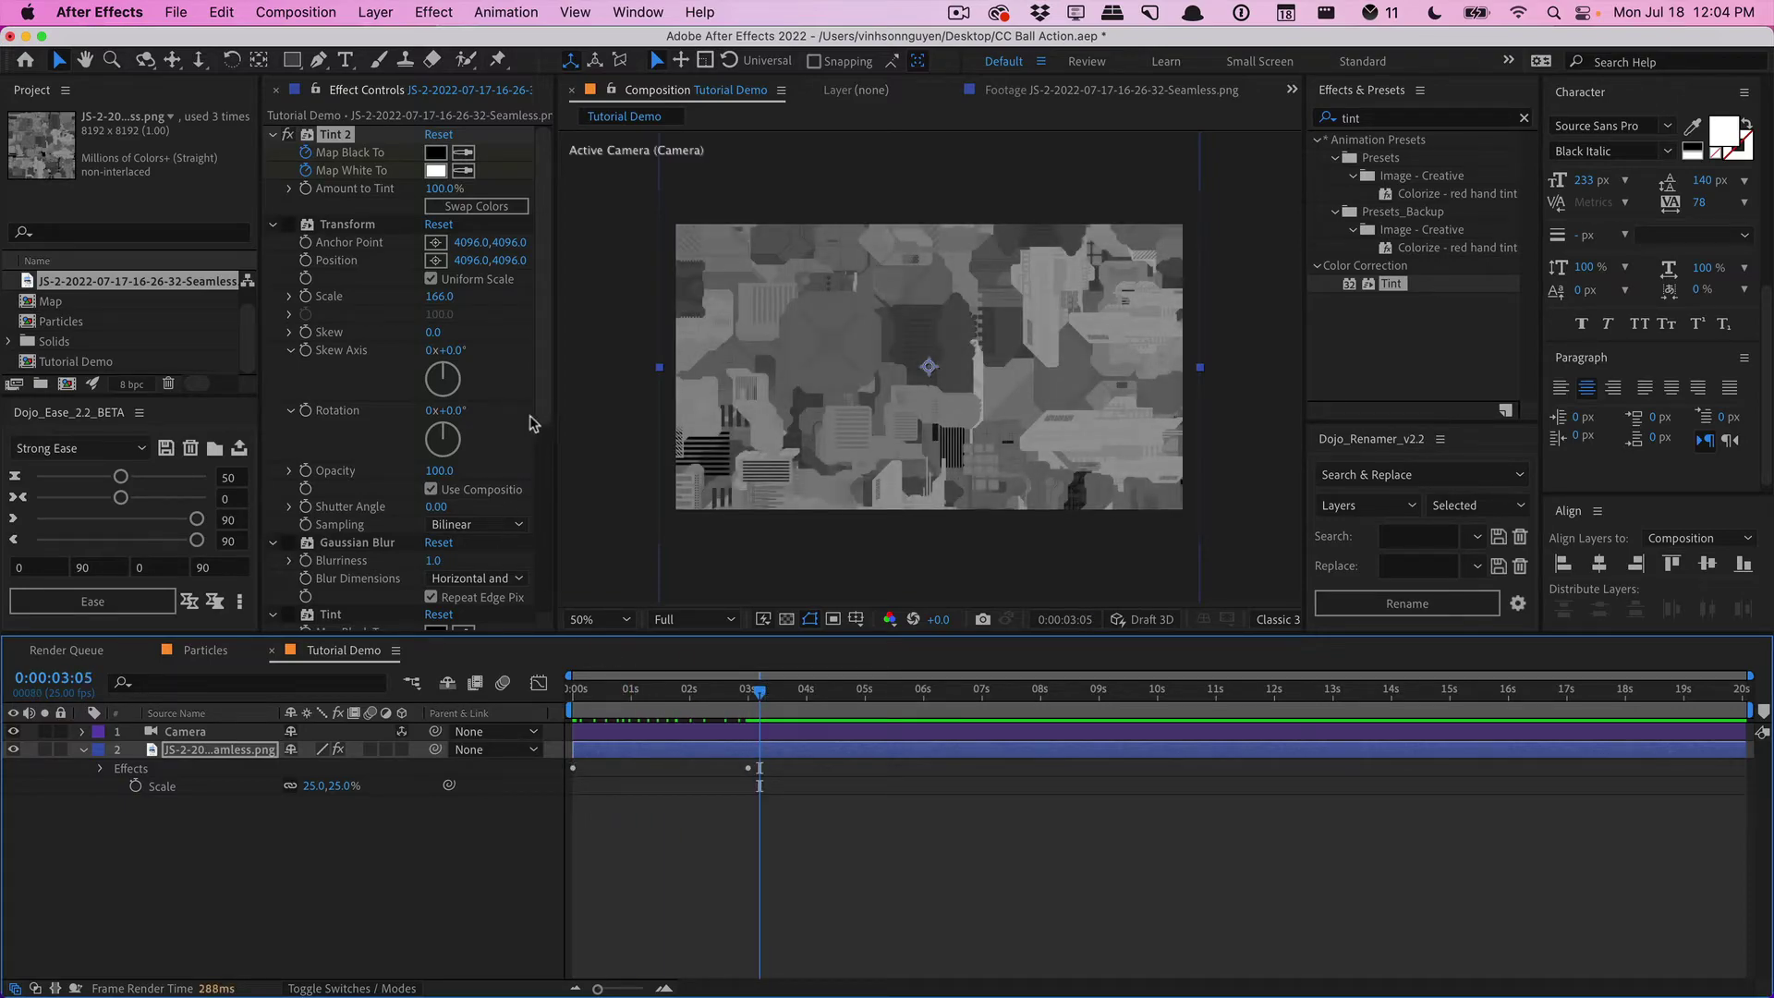
Step: Re-enable the light-blue Tint and CC Ball Action on the texture layer and scrub the animation, ending at 3 seconds
scroll(363, 464, "down", 6)
left_click(288, 373)
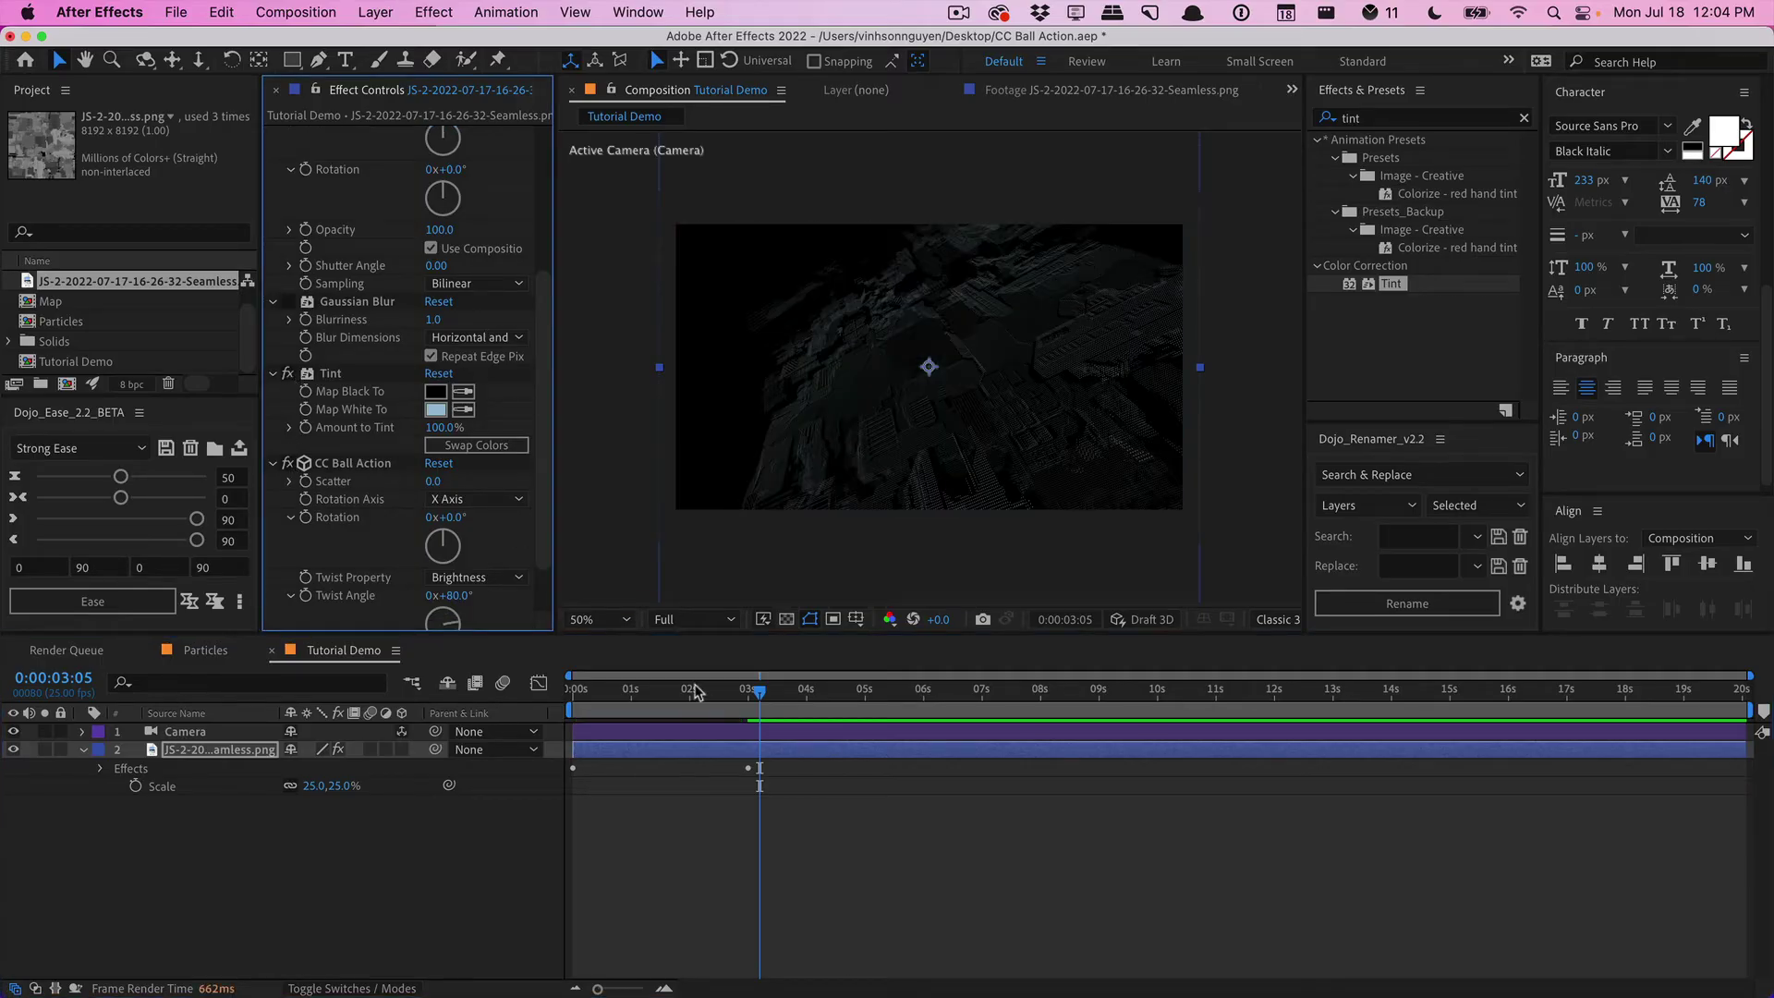
mouse_move(754, 693)
left_mouse_down()
mouse_move(612, 691)
mouse_move(726, 688)
left_mouse_up()
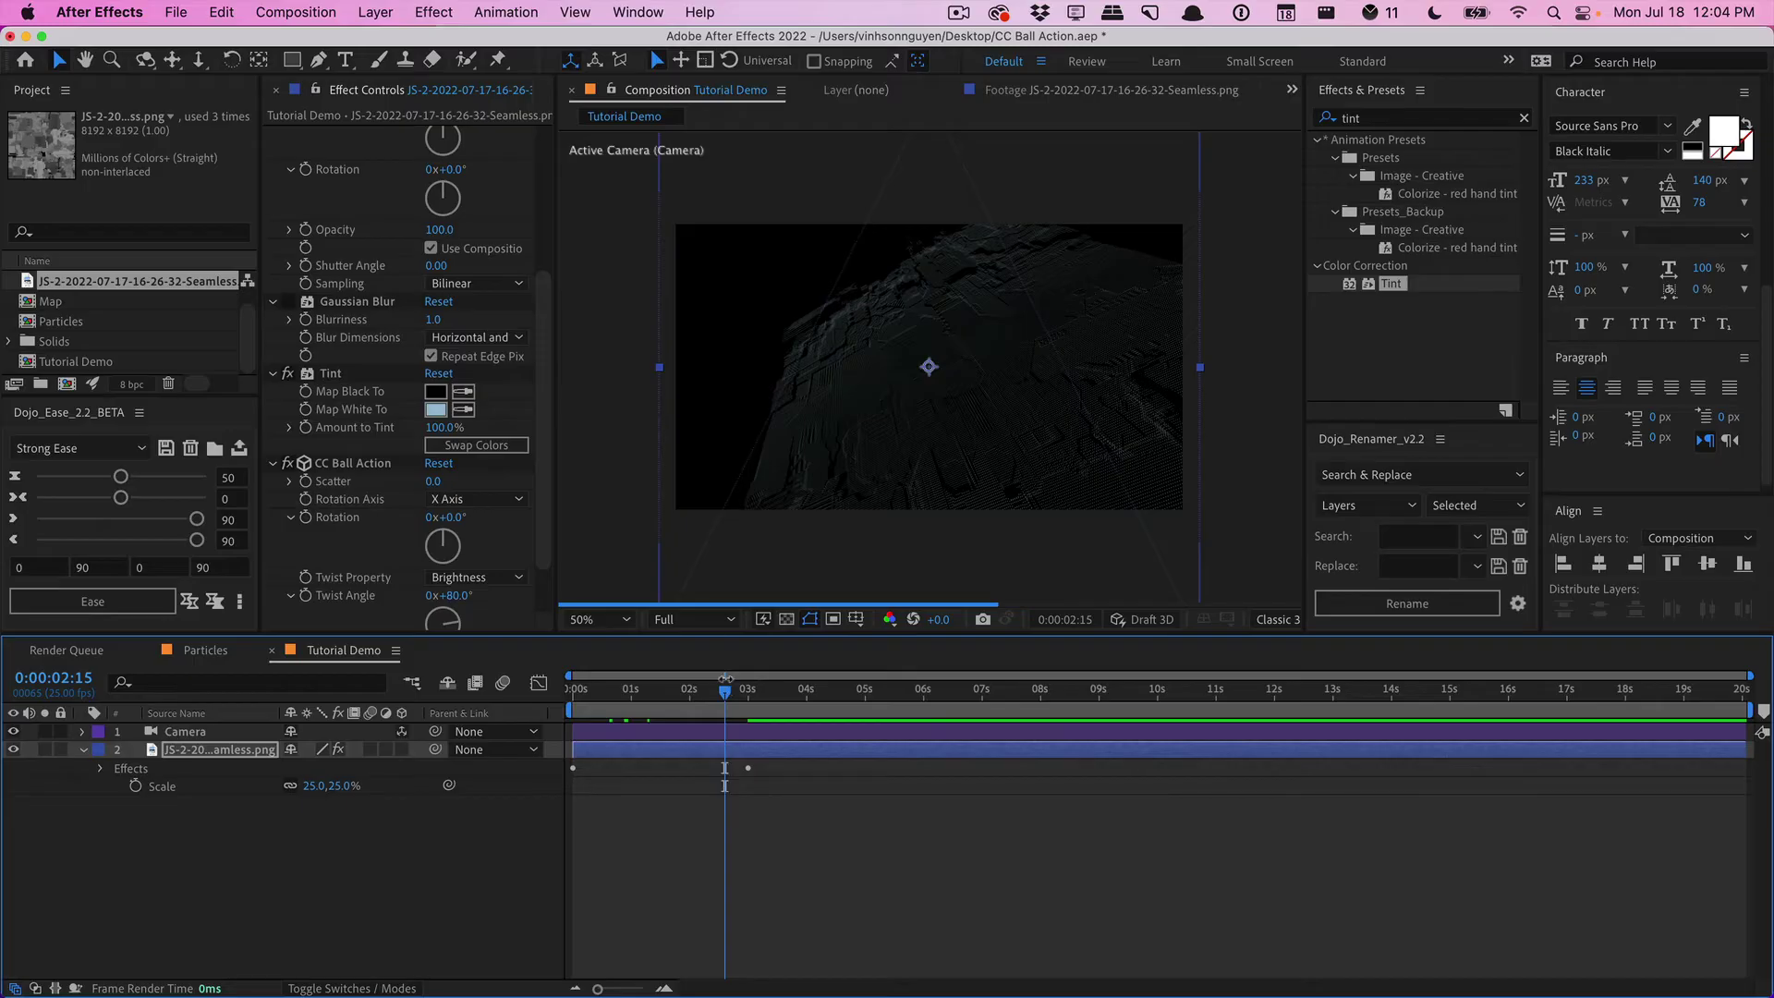
left_click(748, 692)
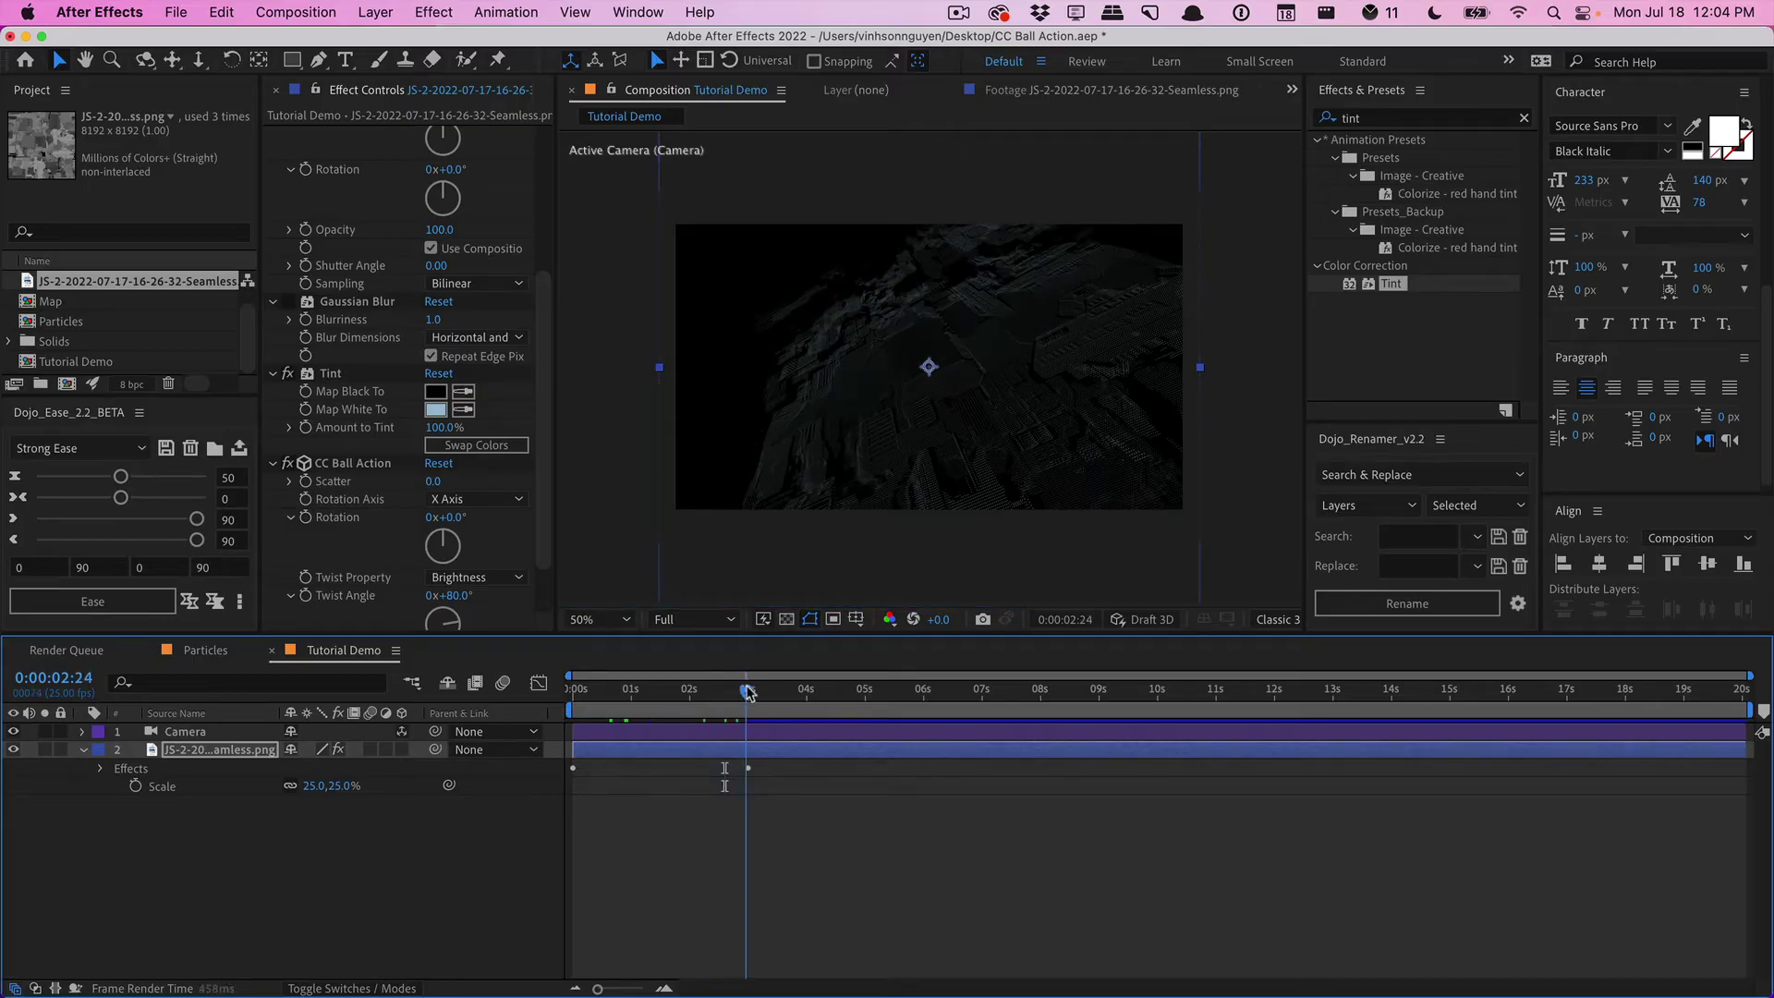
left_click(605, 619)
left_click(632, 248)
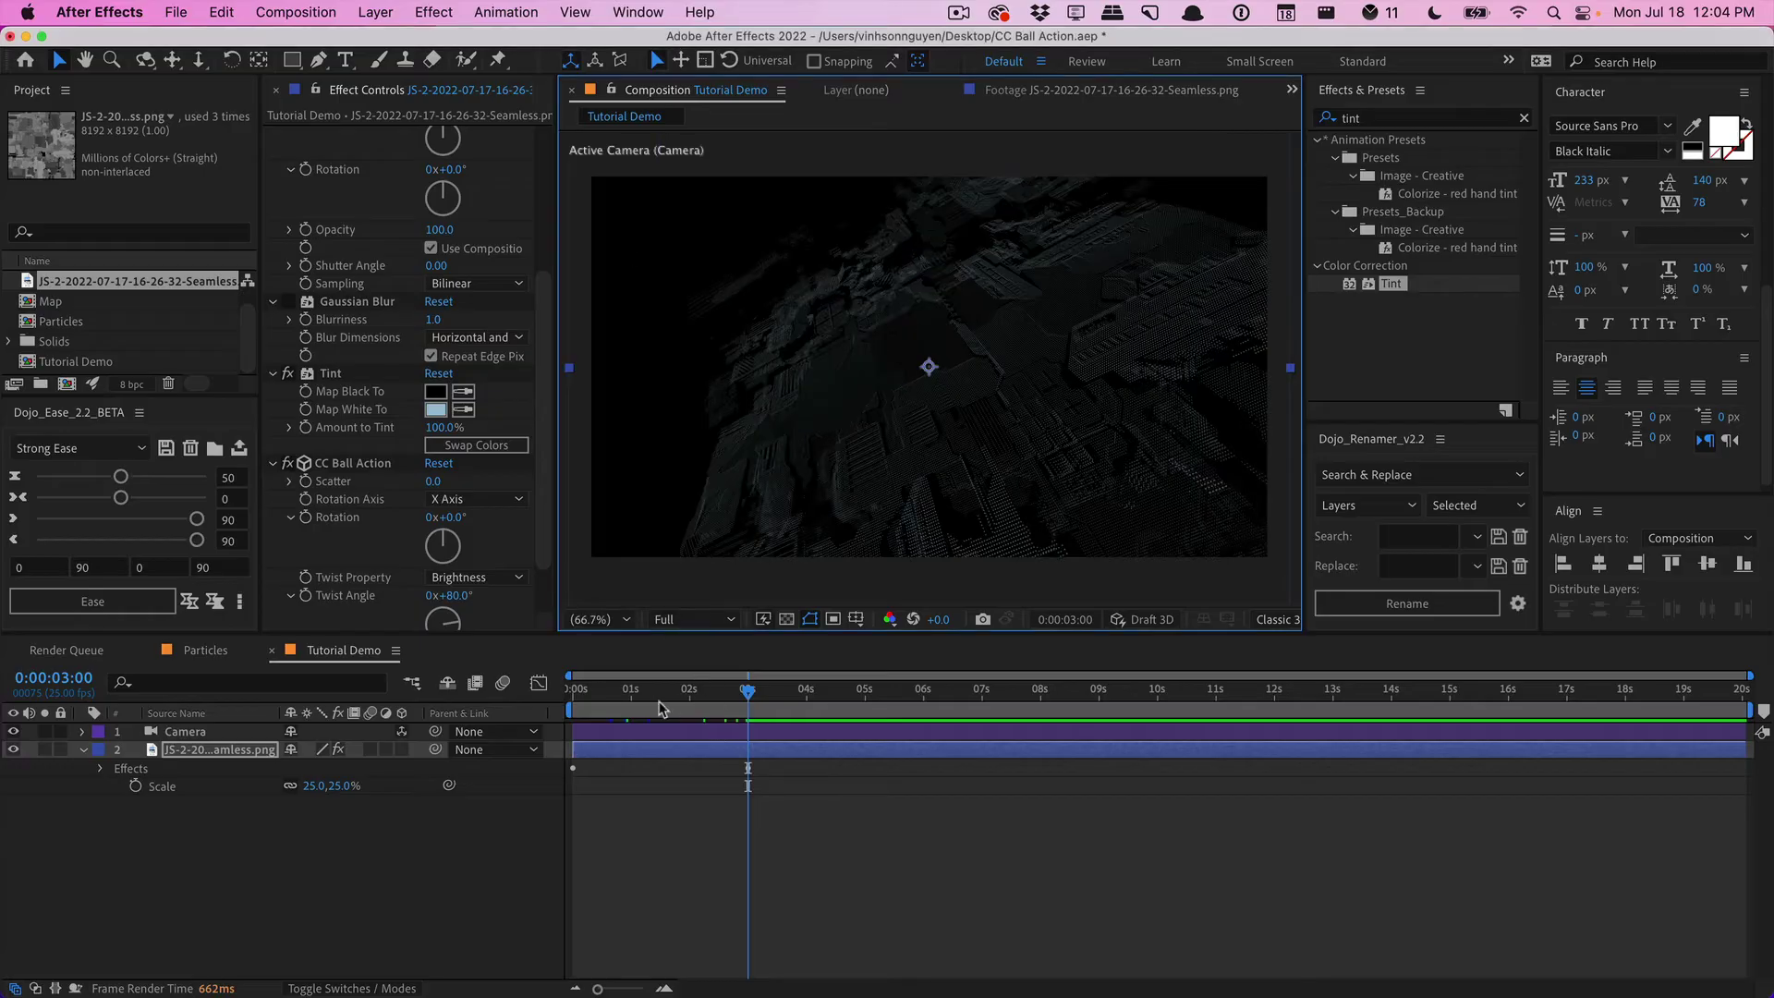
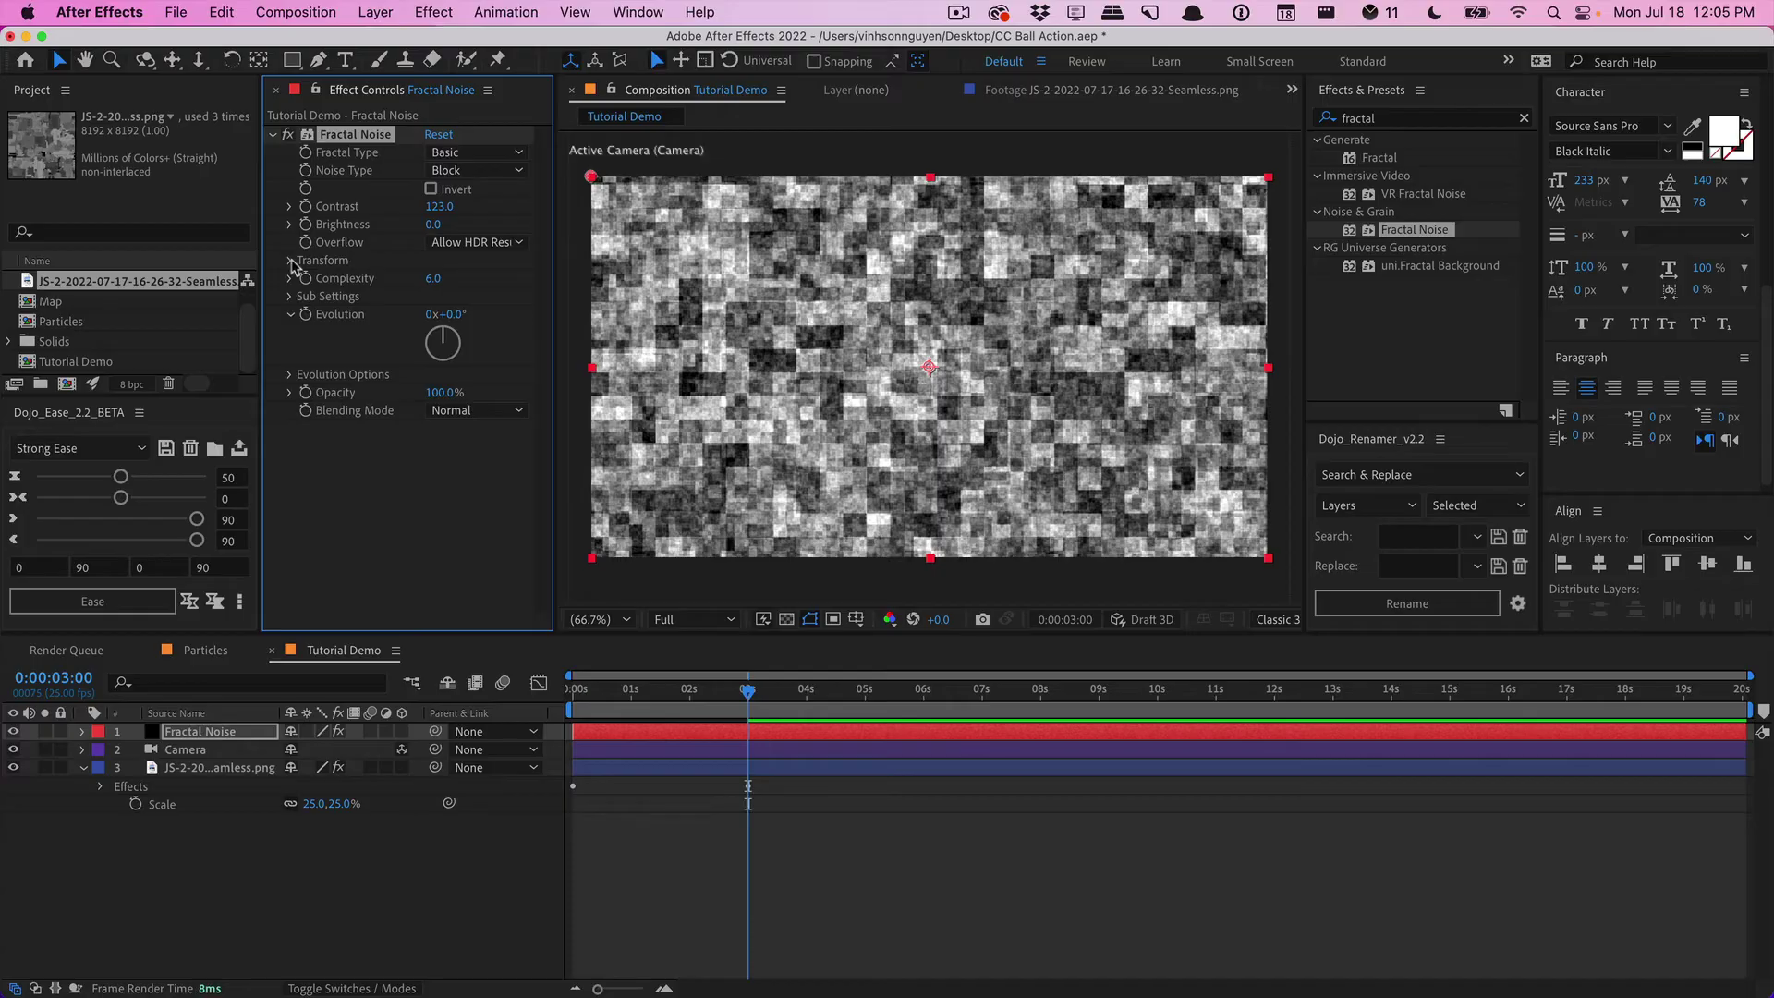
Step: Set the Fractal Noise effect's Scale to 235
left_click(292, 262)
left_click_drag(439, 314, 568, 303)
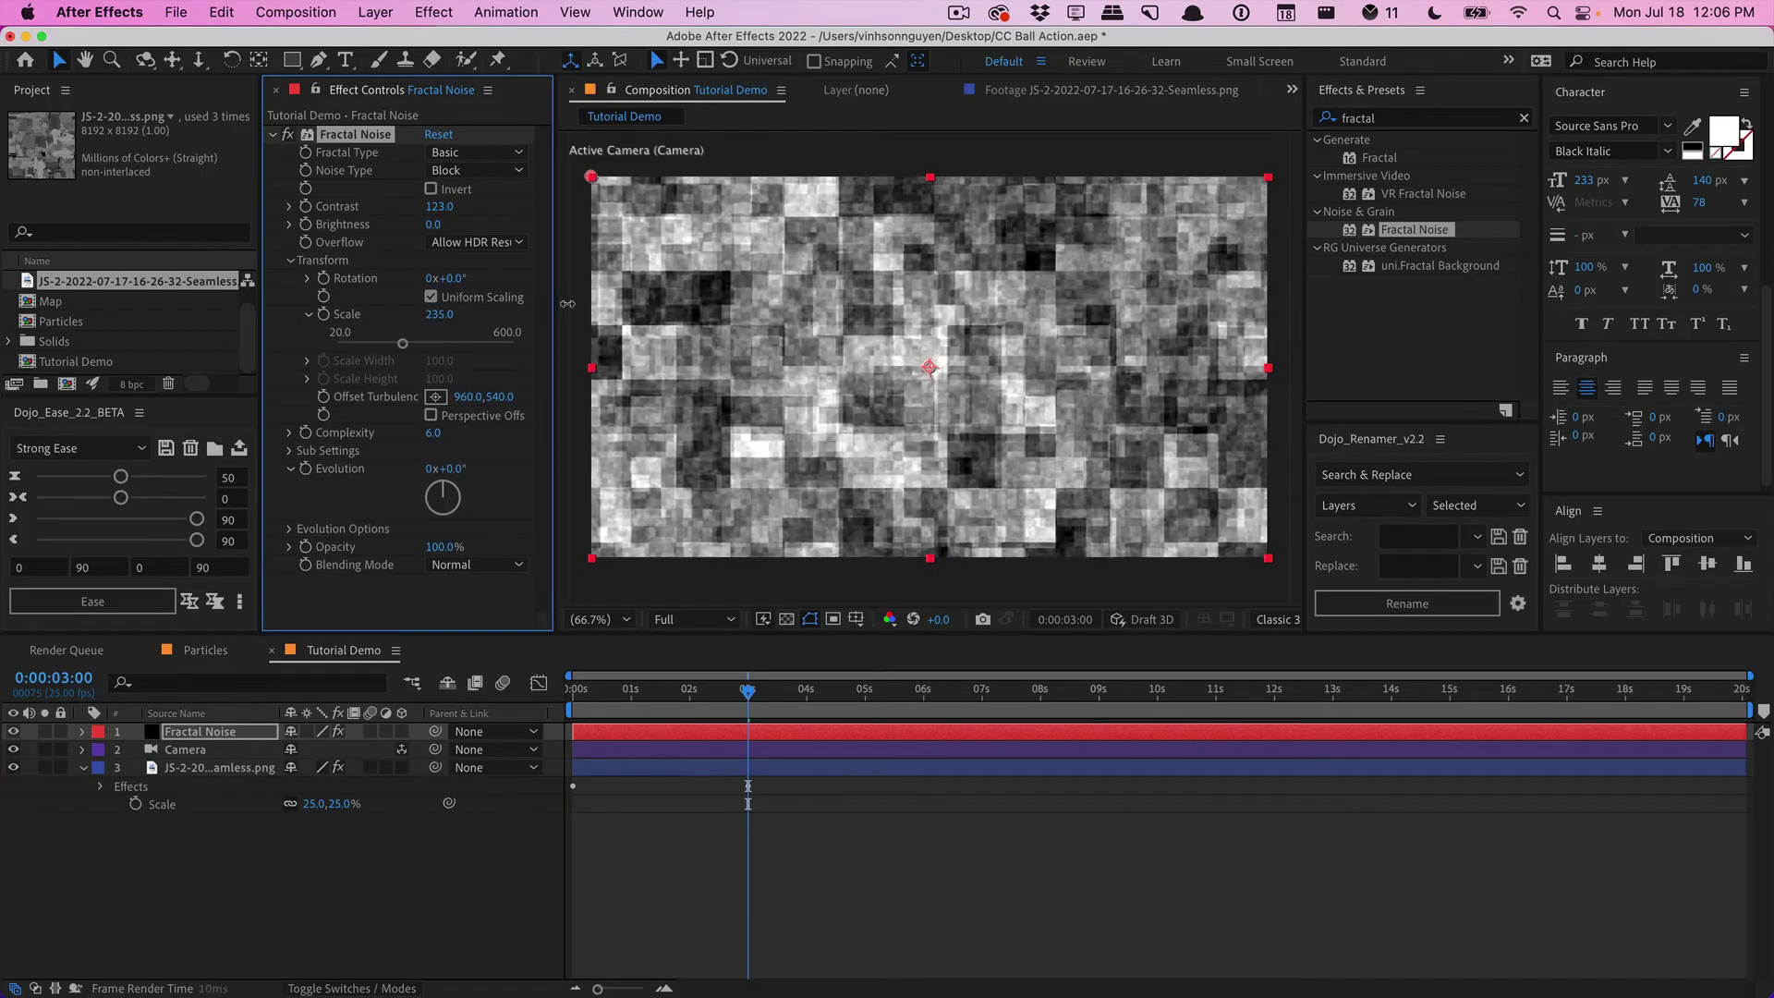
Step: Copy CC Ball Action from the texture layer onto the Fractal Noise layer and hide the texture layer
left_click(203, 771)
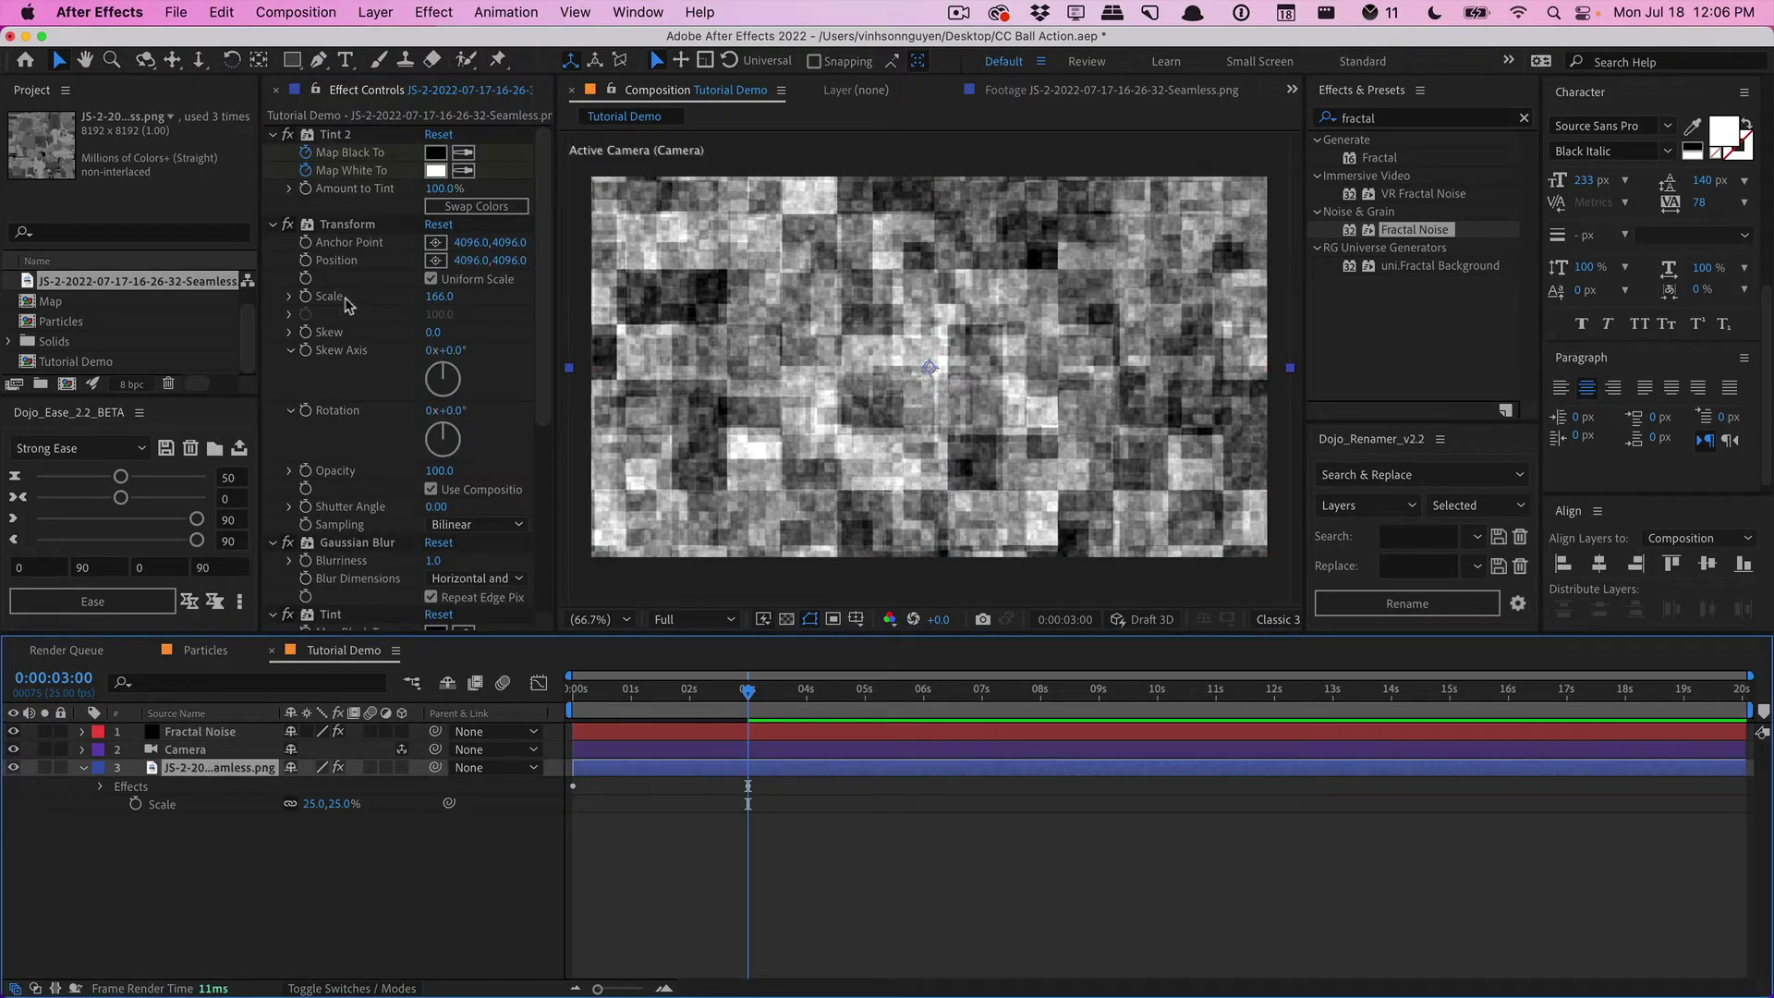
scroll(350, 436, "down", 5)
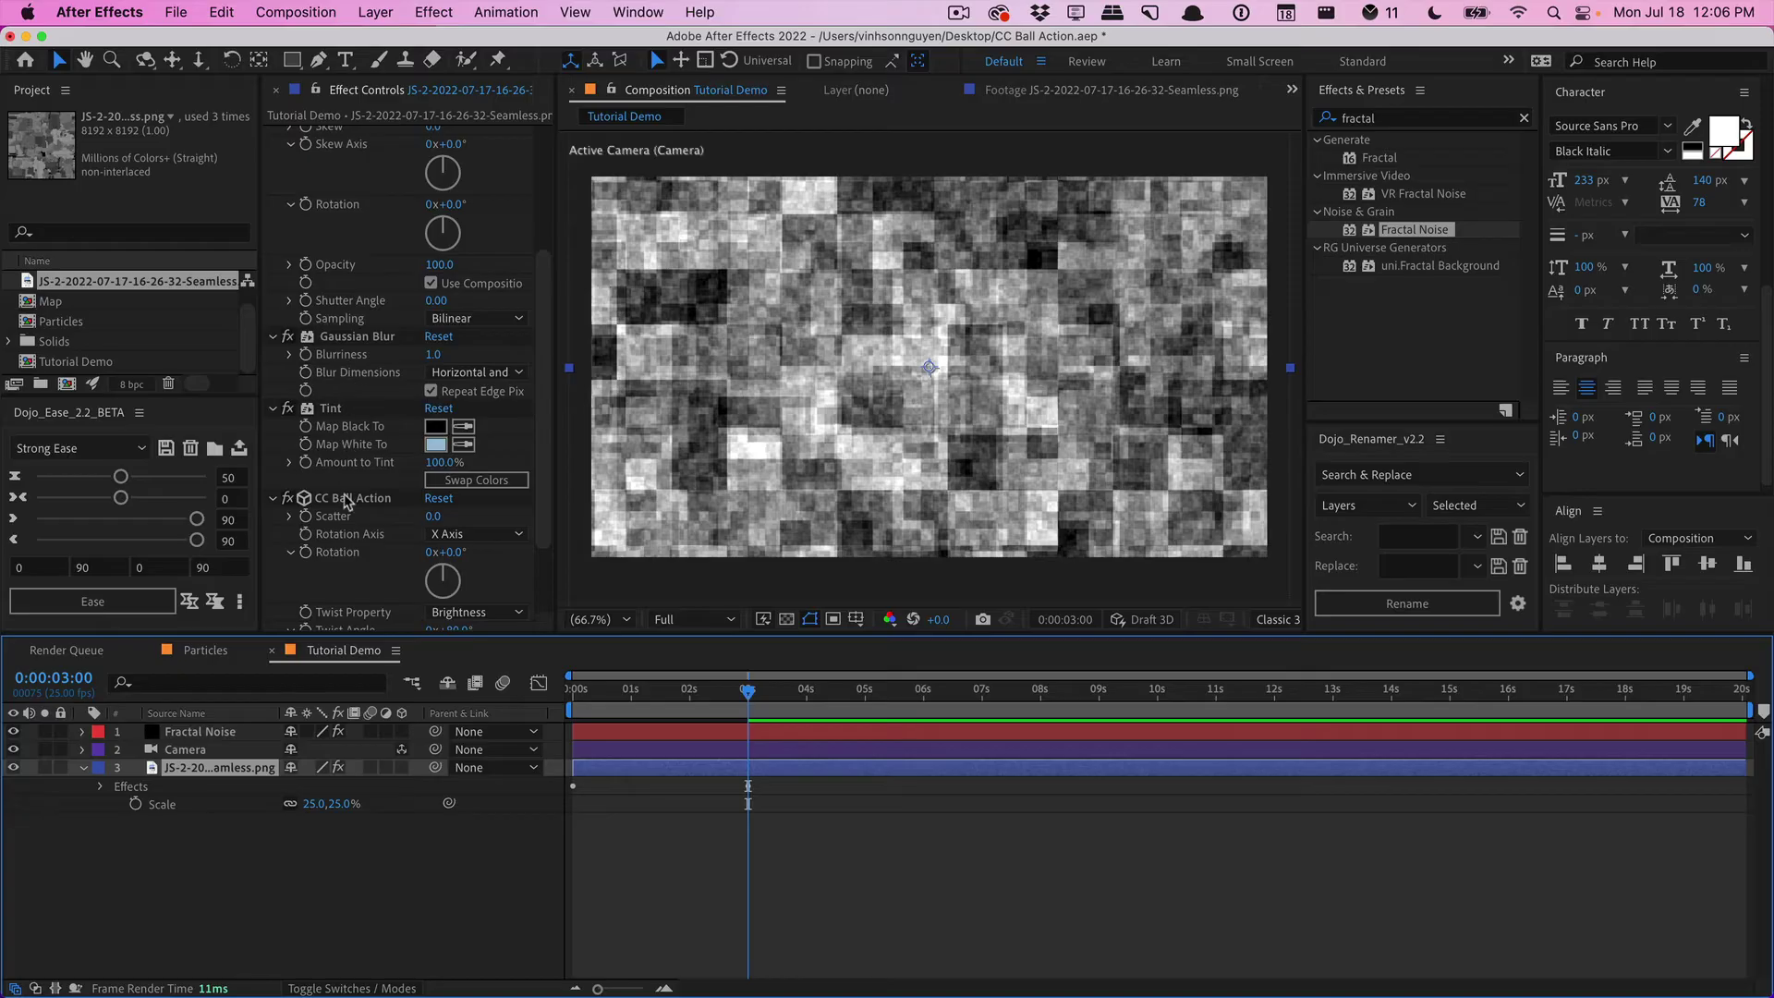
scroll(346, 497, "down", 2)
key("shift+comma")
left_click(328, 653)
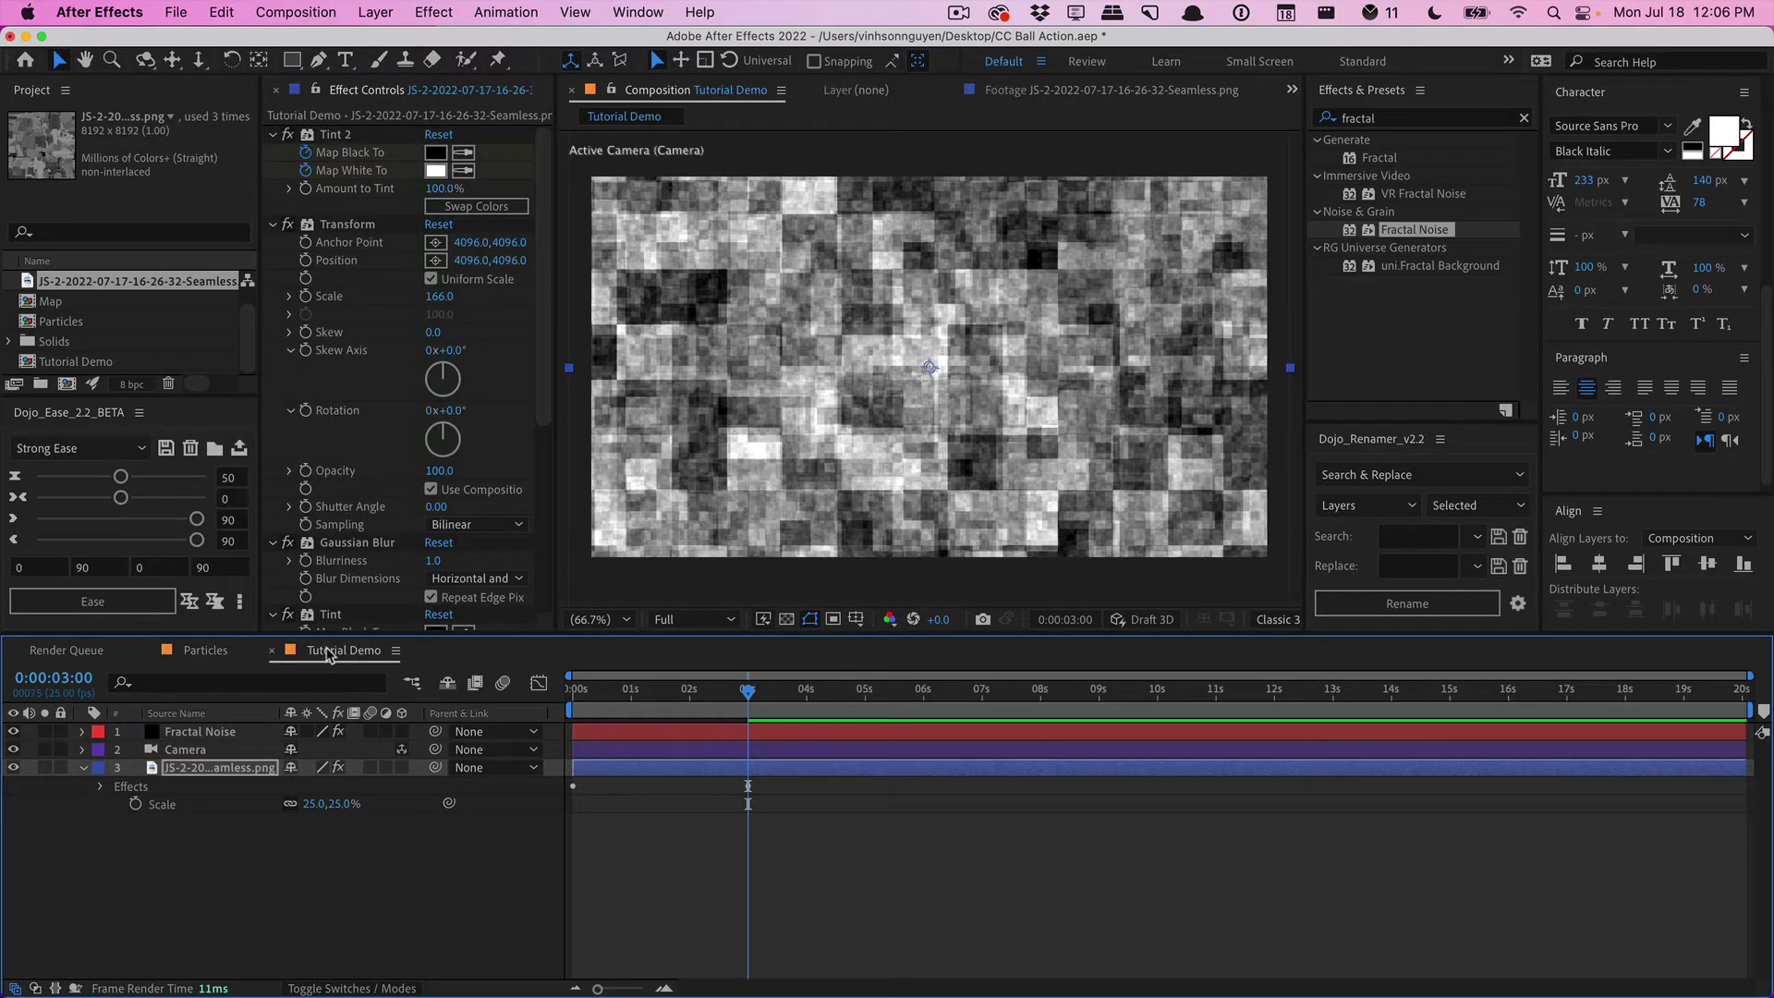
left_click(215, 732)
left_click(361, 576)
key("super+v")
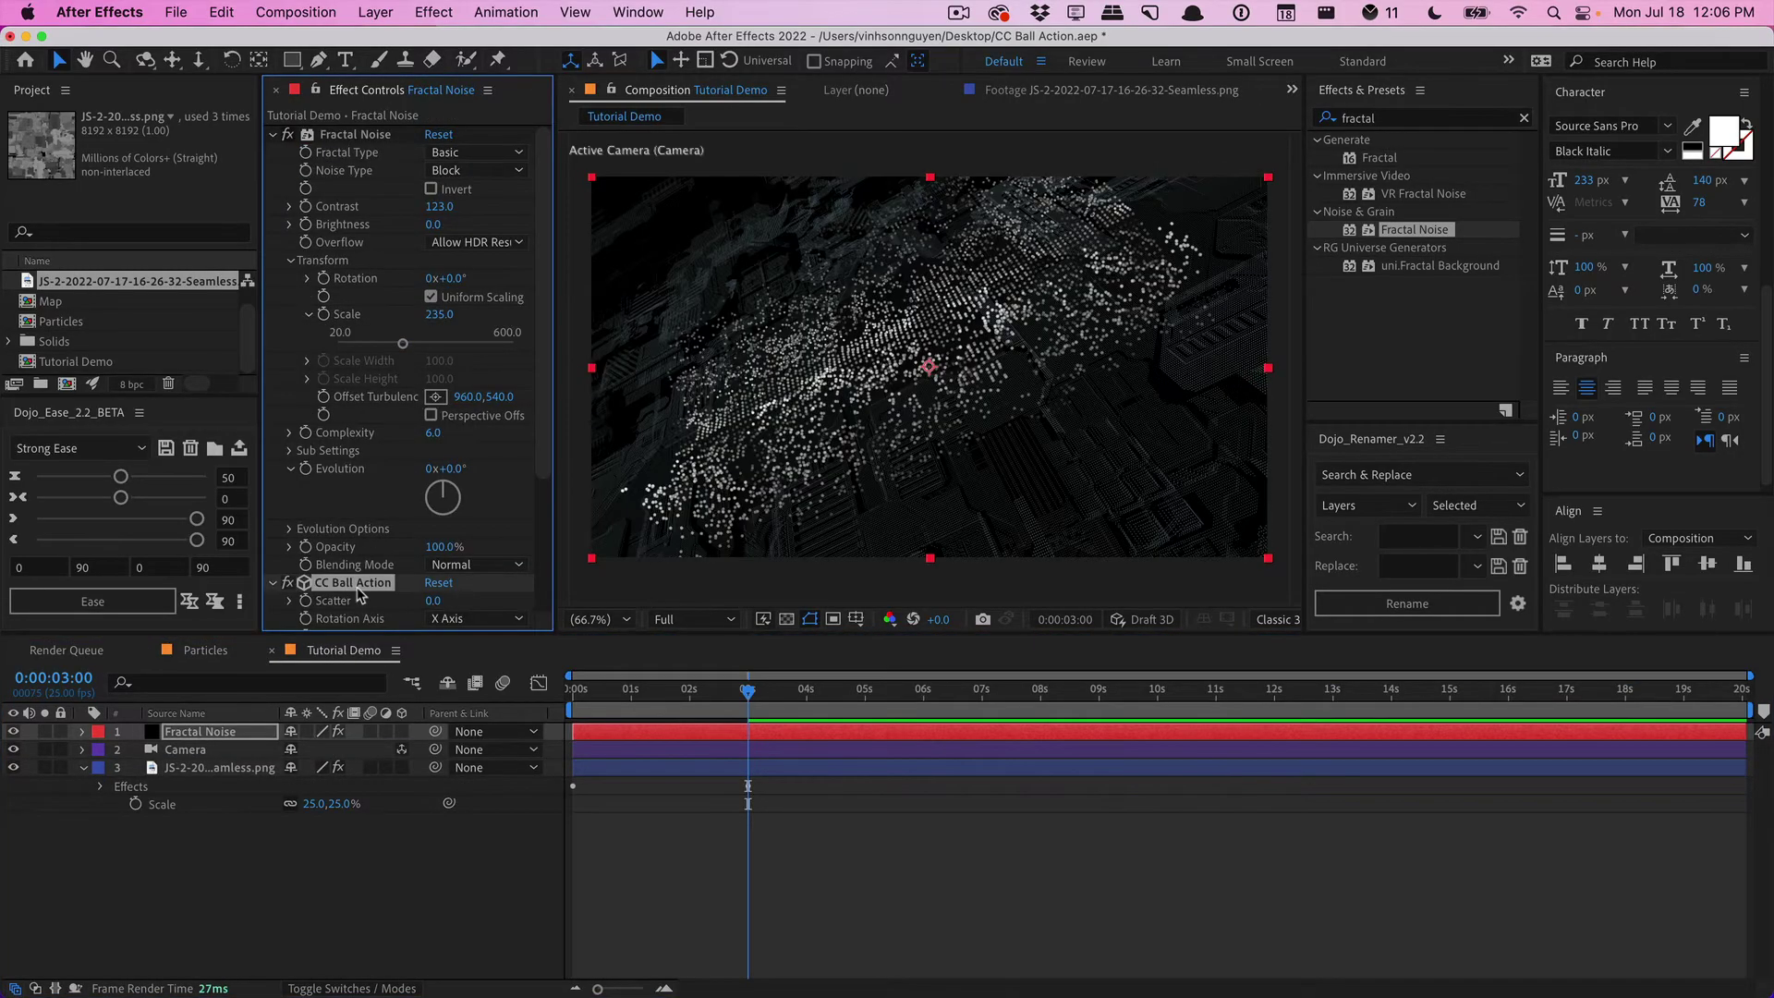
left_click(14, 767)
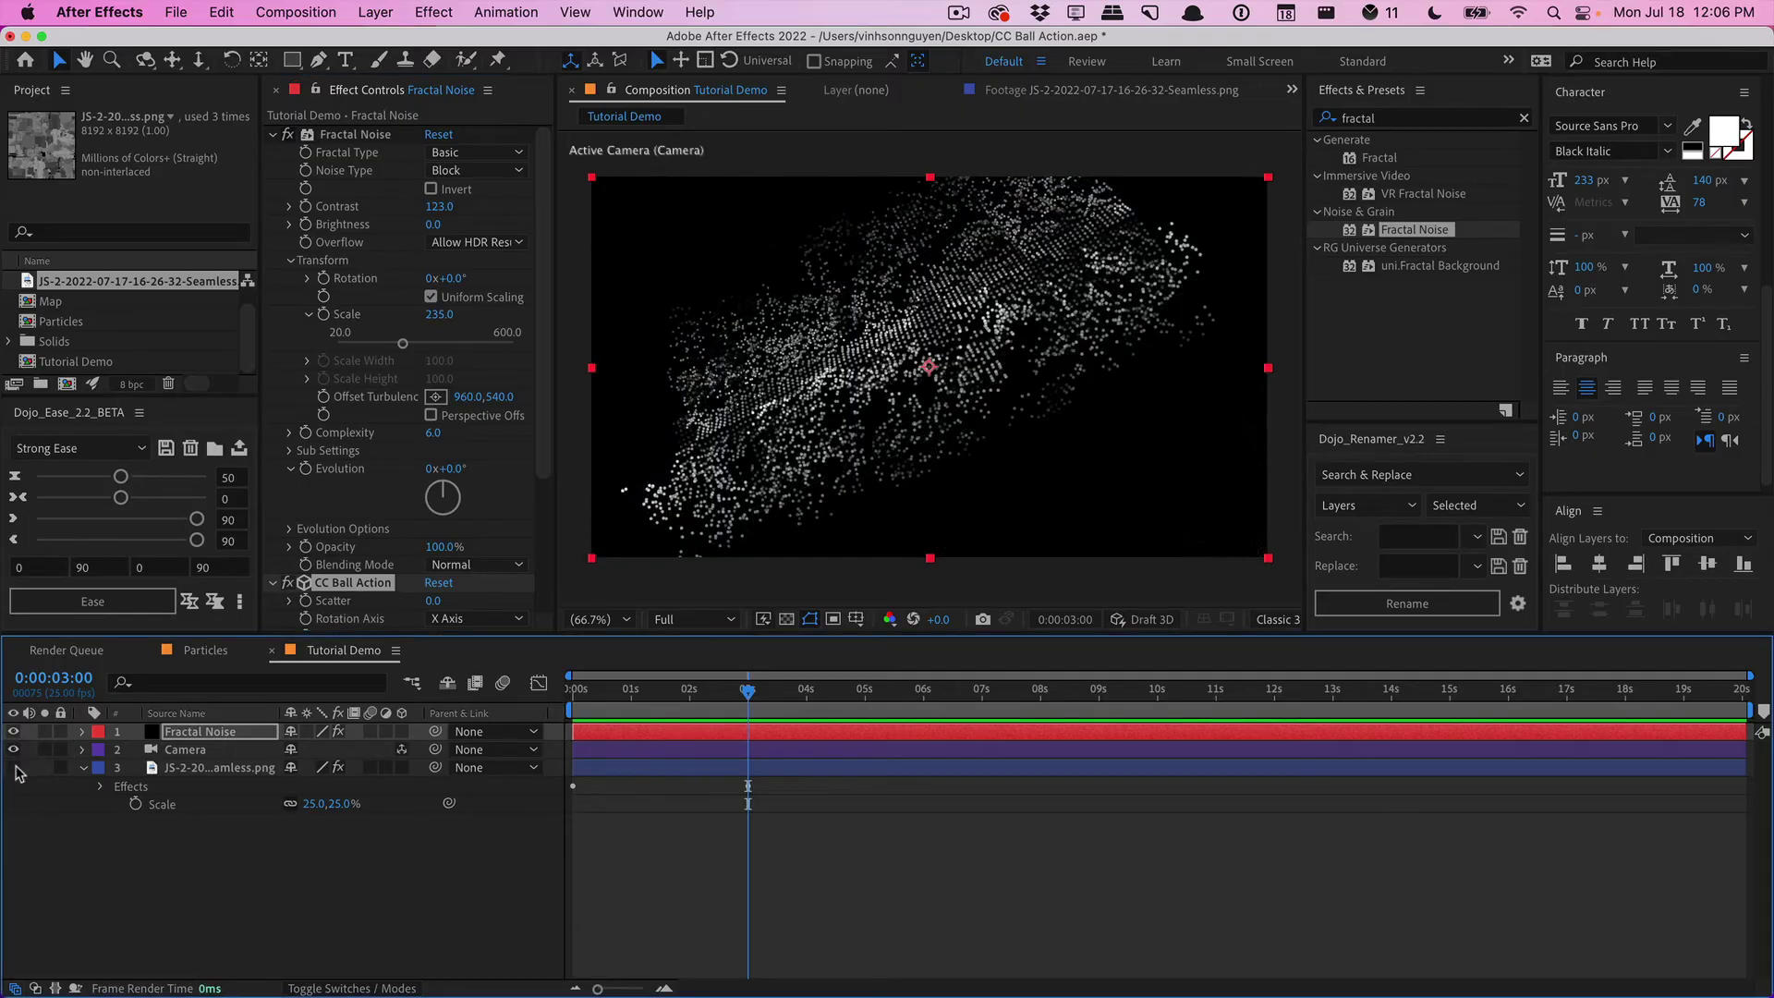
Step: On the Fractal Noise layer, set CC Ball Action's Grid Spacing to 1 and Ball Size to 30
left_click_drag(546, 445, 535, 581)
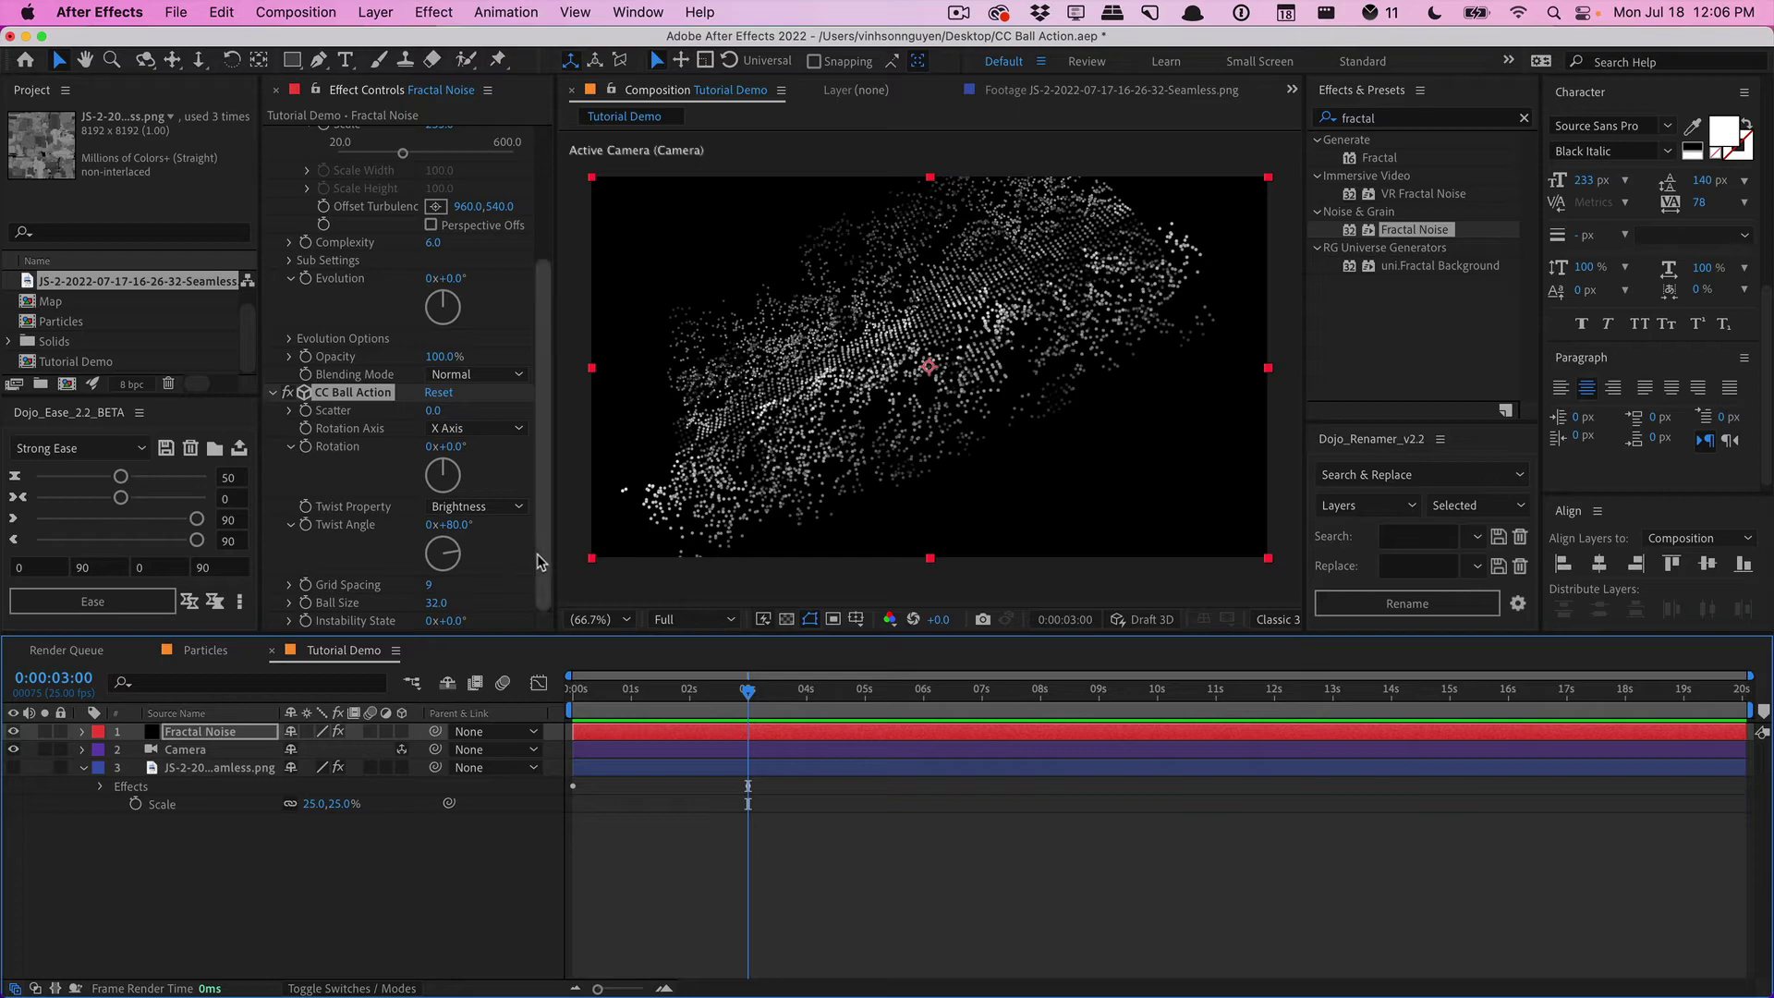
left_click_drag(430, 591, 434, 596)
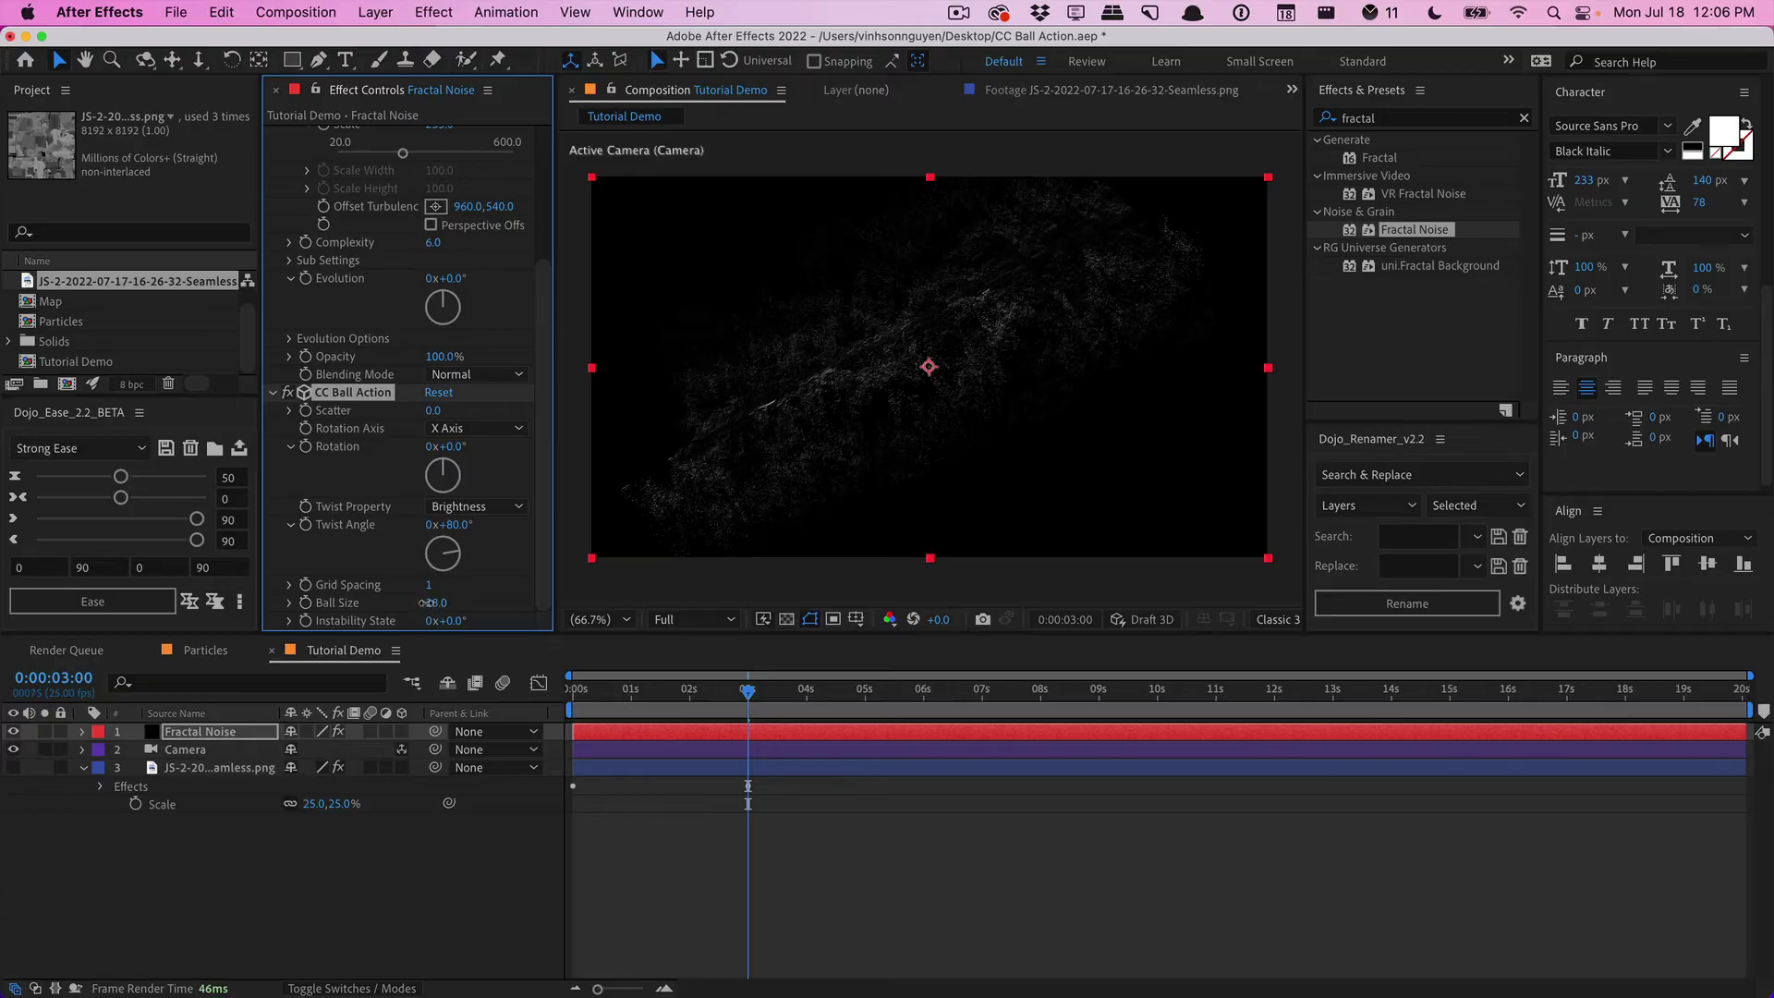
Step: Create a new two-node 35mm camera named Camera above the Fractal Noise layer
key("y")
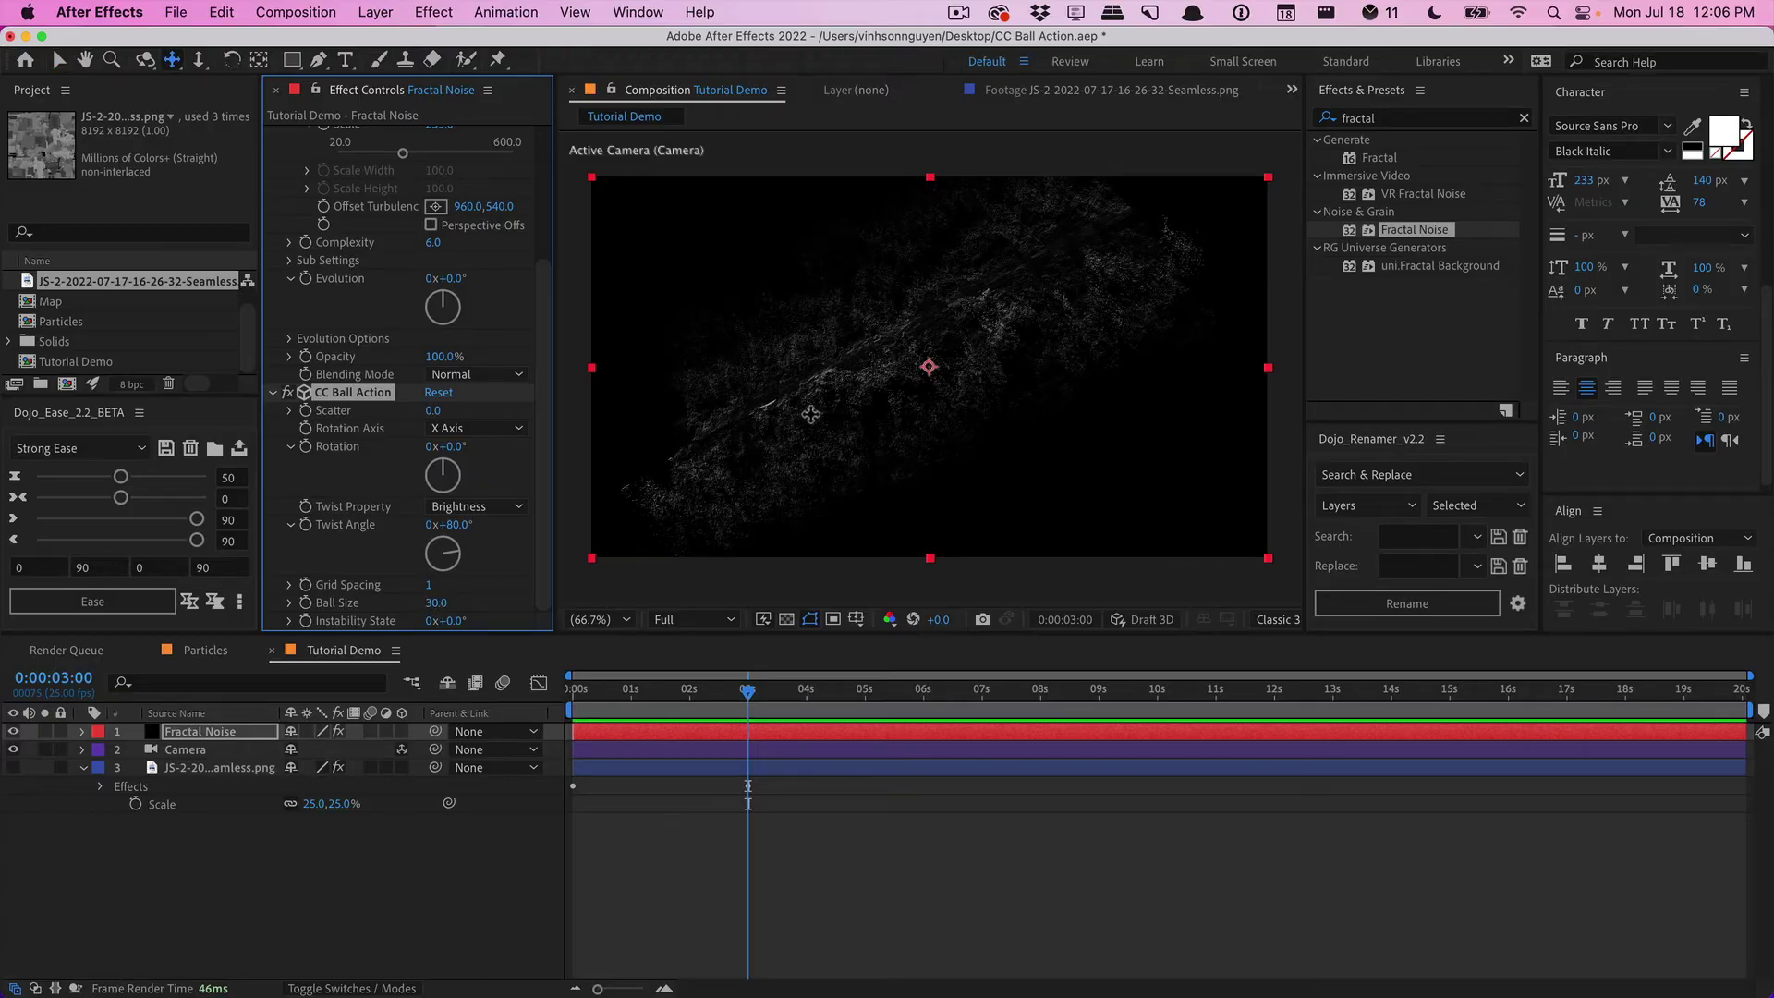
left_click(374, 12)
mouse_move(388, 39)
left_click(634, 222)
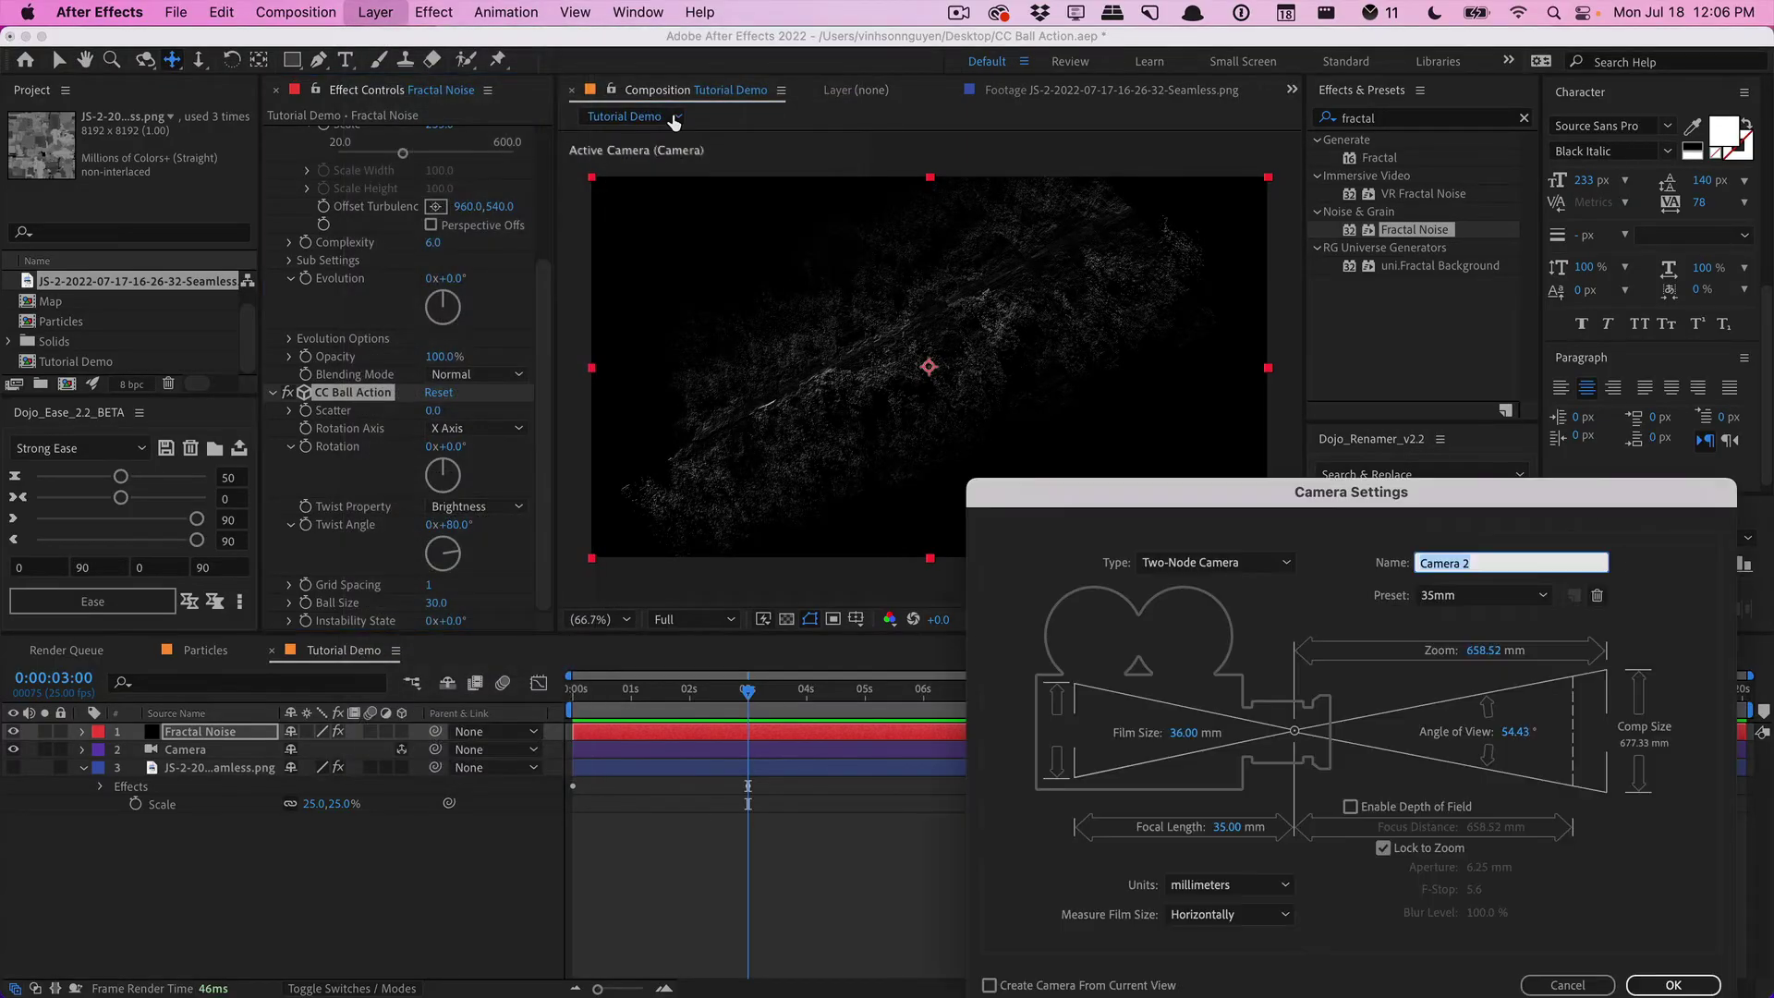
type("Camera")
key("Return")
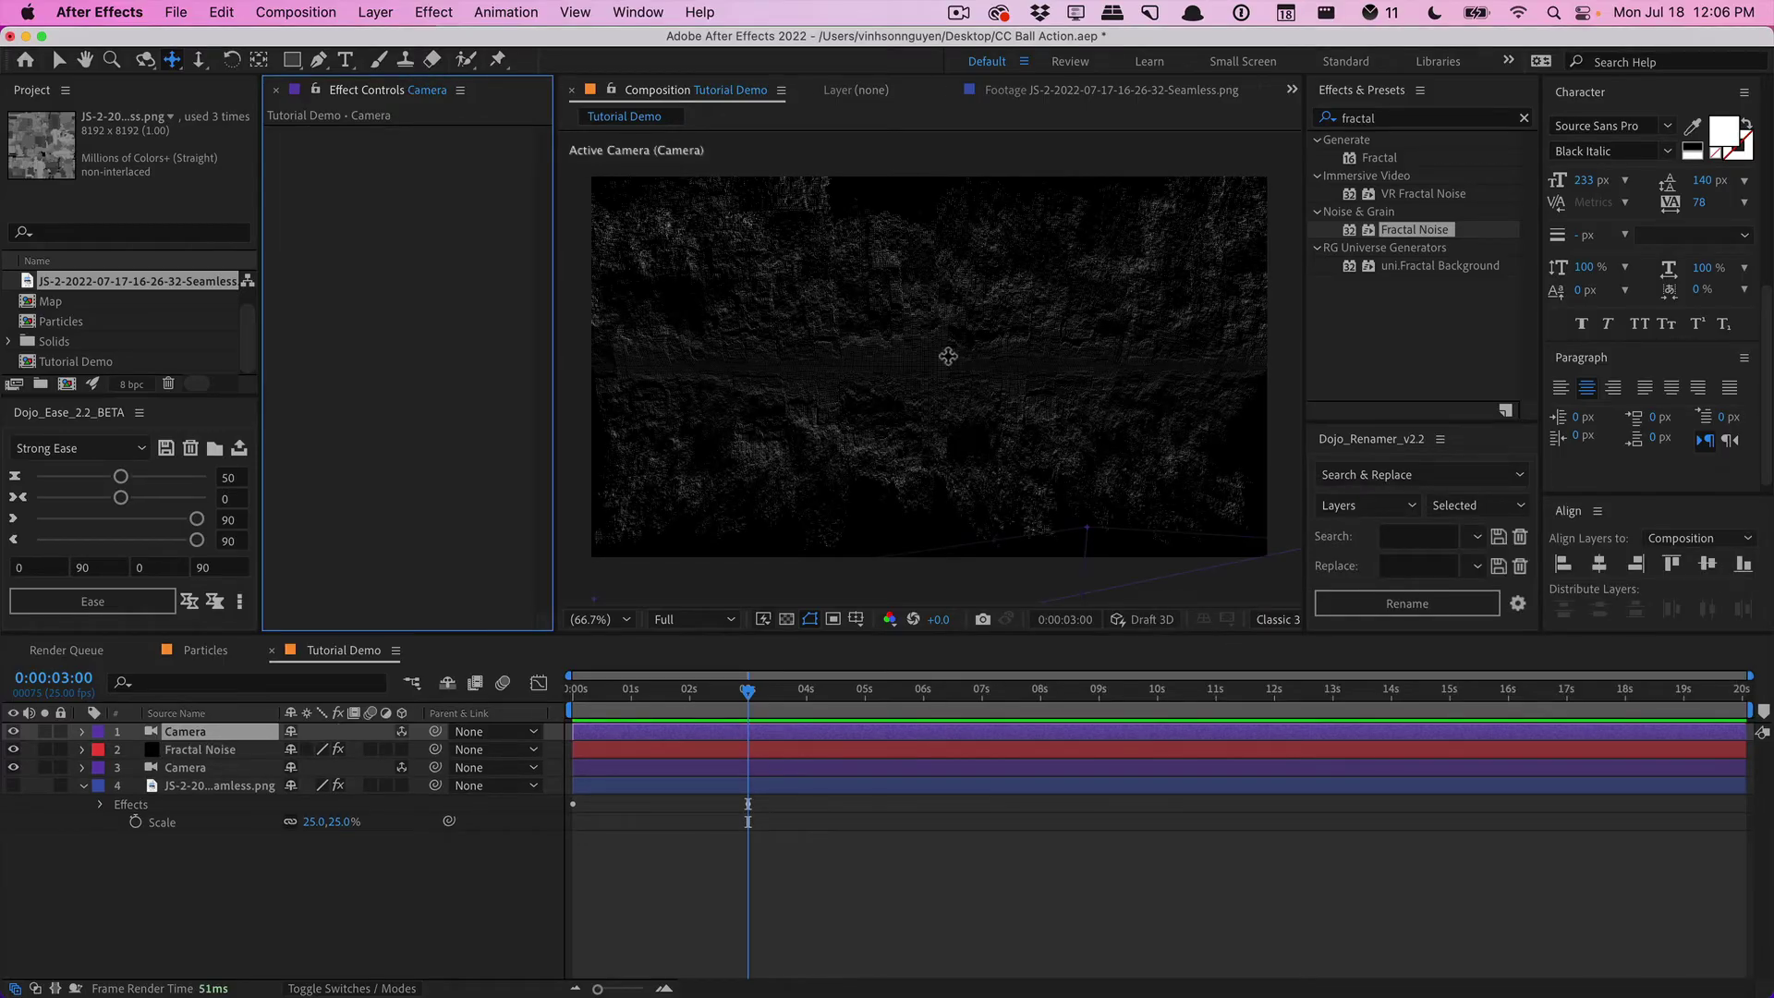
Step: Orbit and dolly the new camera to view the Fractal Noise particle surface closely from an oblique side angle
key("c")
left_click(896, 351)
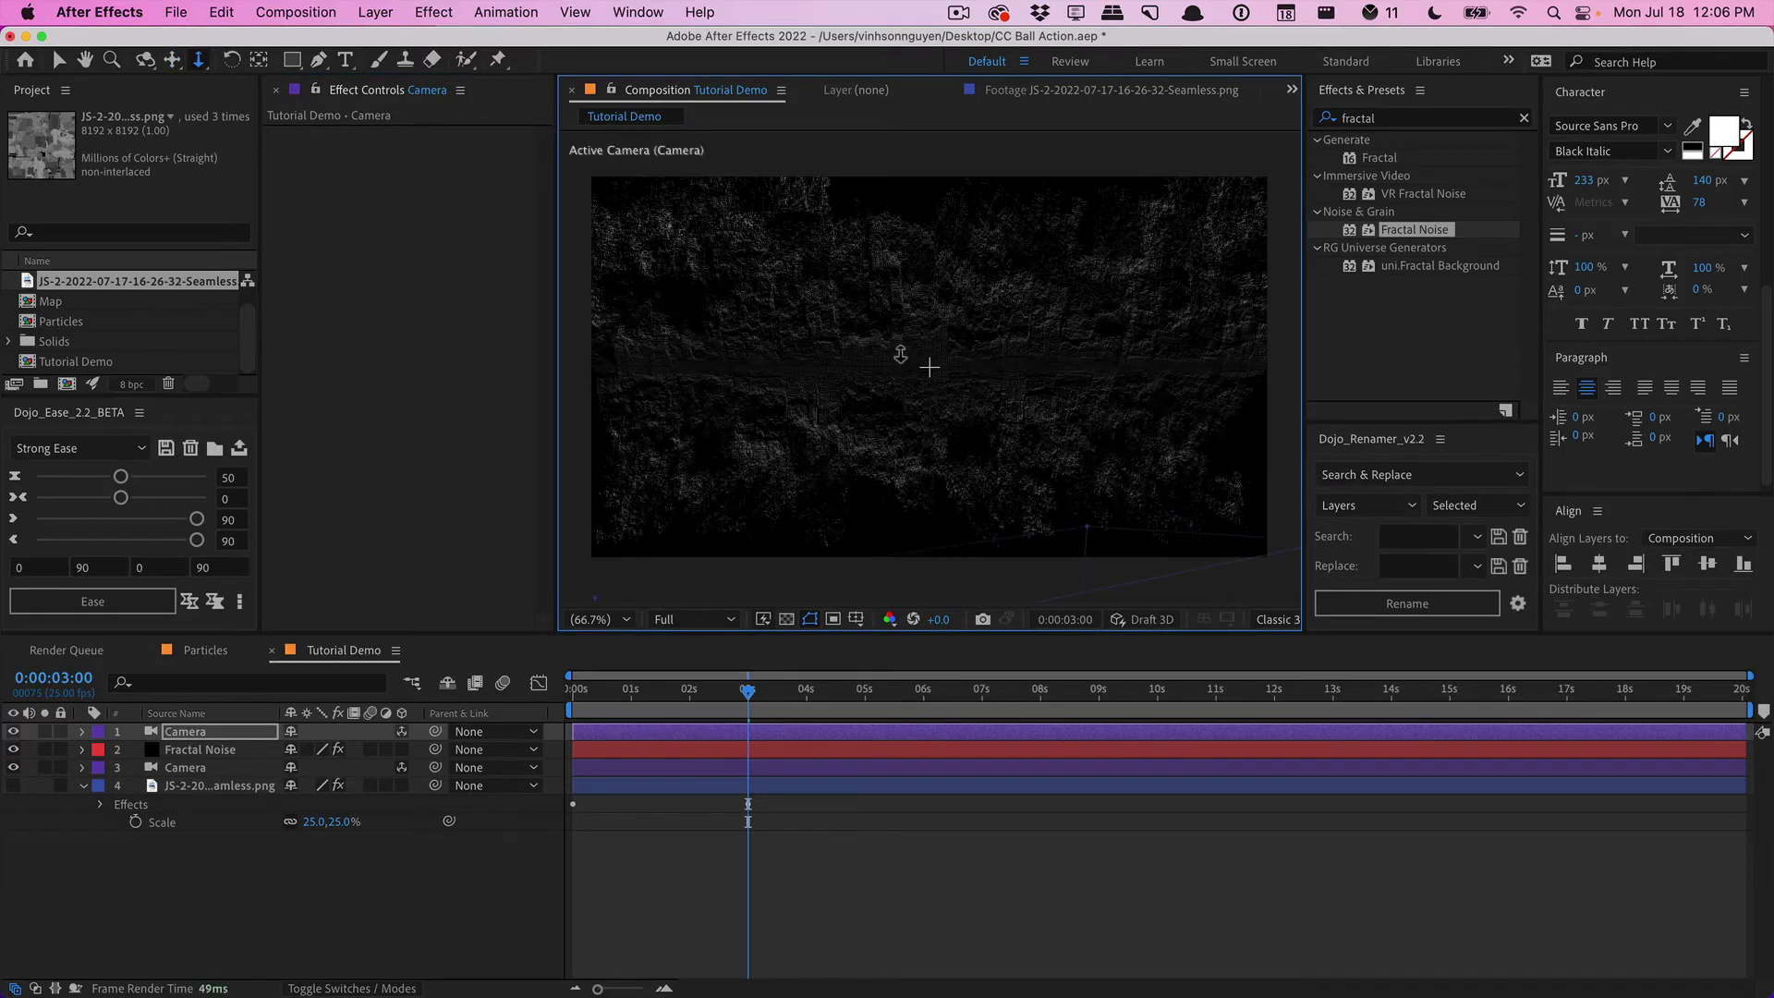
key("c")
left_click_drag(899, 356, 990, 380)
key("c")
key("c")
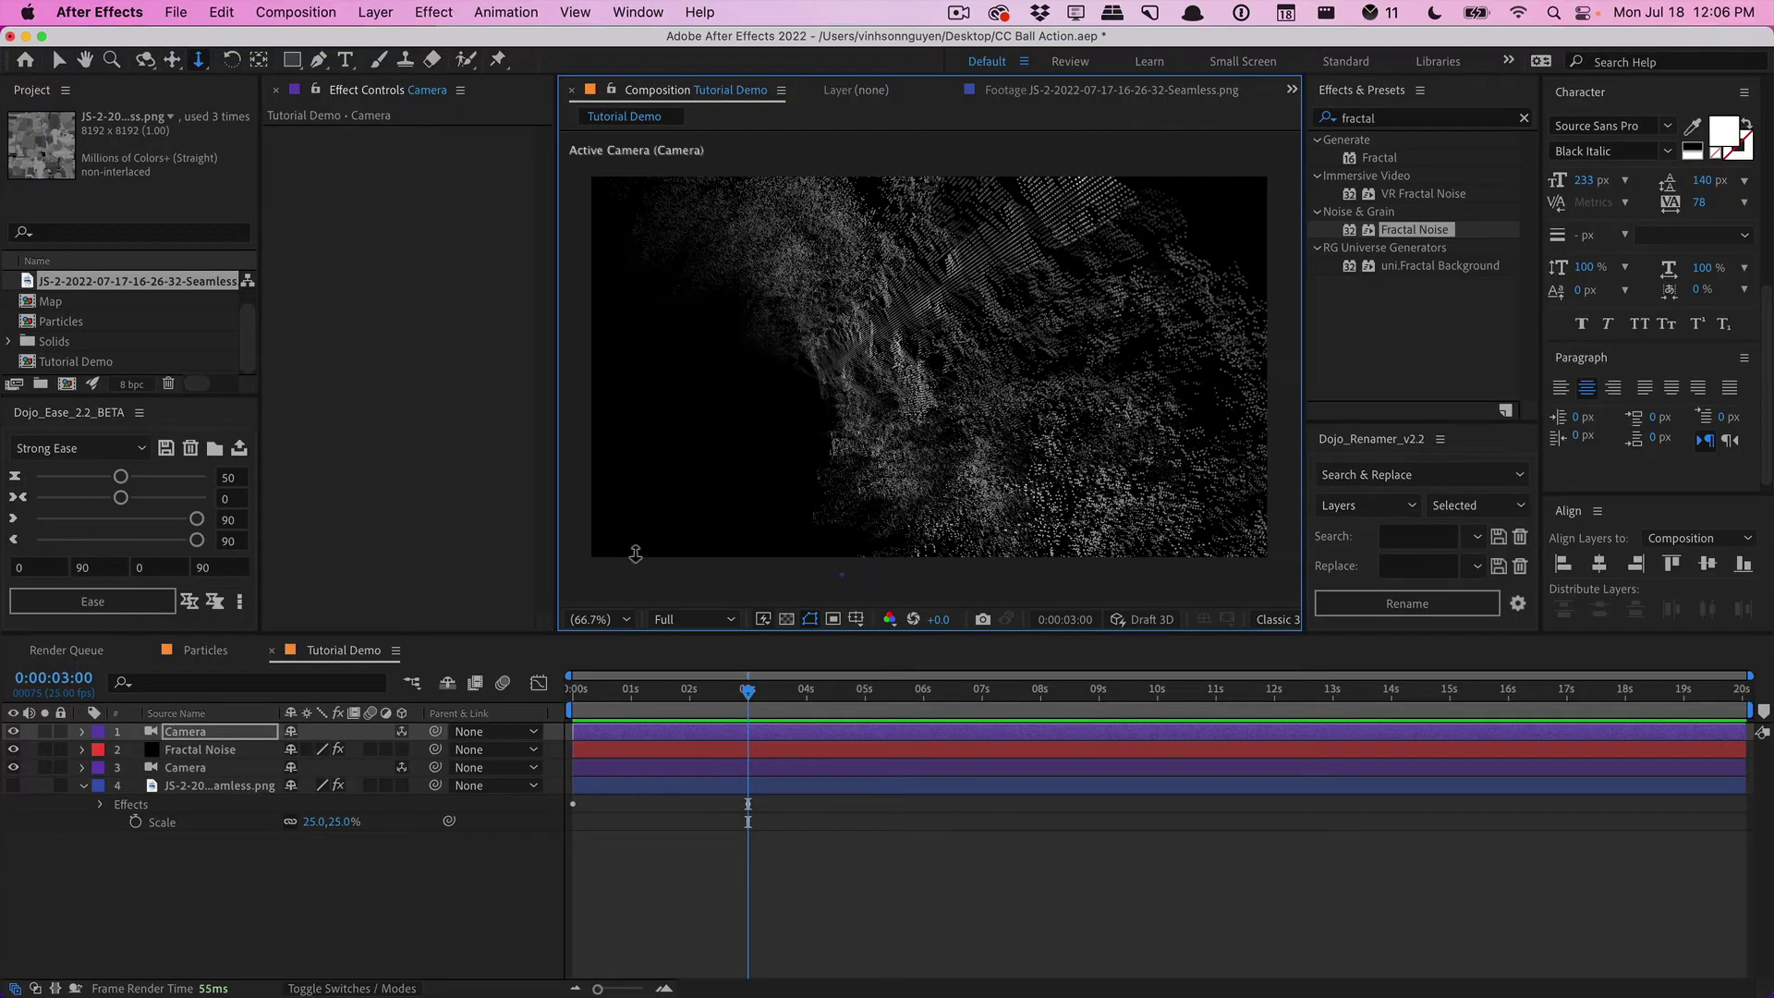
Step: Slightly lower CC Ball Action's Twist Angle on the Fractal Noise layer
left_click(200, 749)
scroll(537, 520, "down", 5)
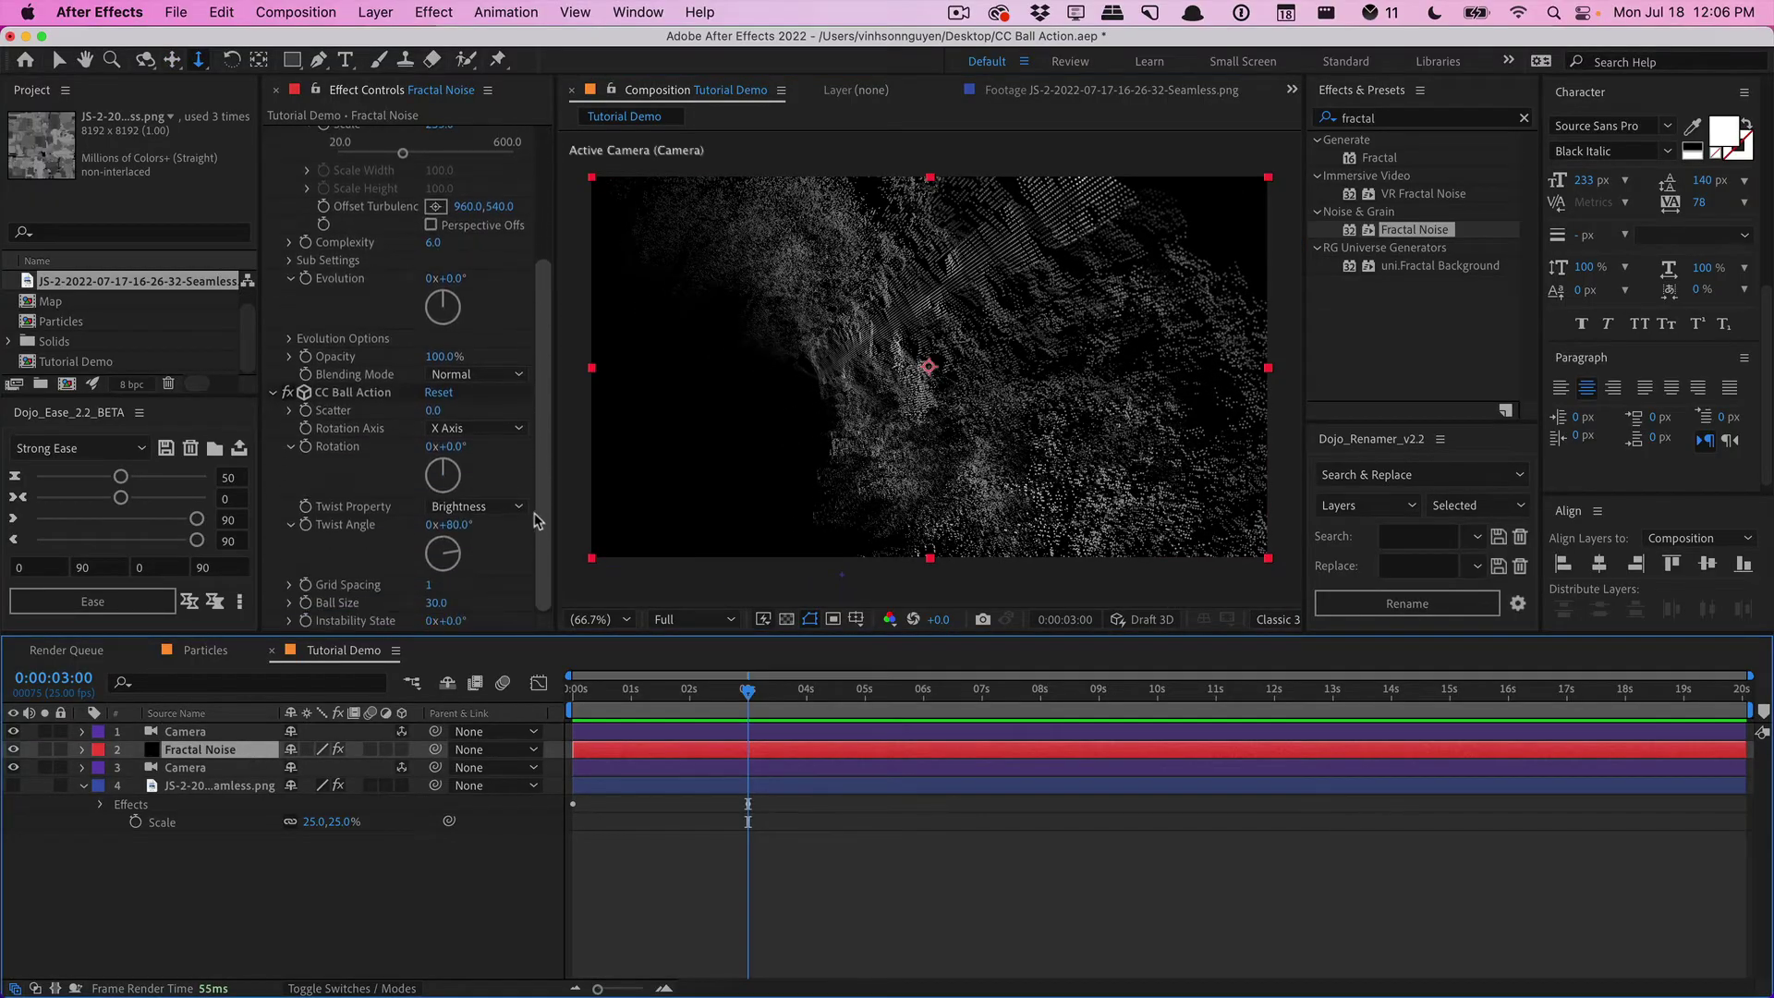
mouse_move(467, 527)
left_mouse_down()
mouse_move(383, 525)
mouse_move(442, 518)
left_mouse_up()
Step: Set the Fractal Noise effect's Brightness to -8, Contrast to 137 and Scale to 547.6
scroll(445, 388, "up", 5)
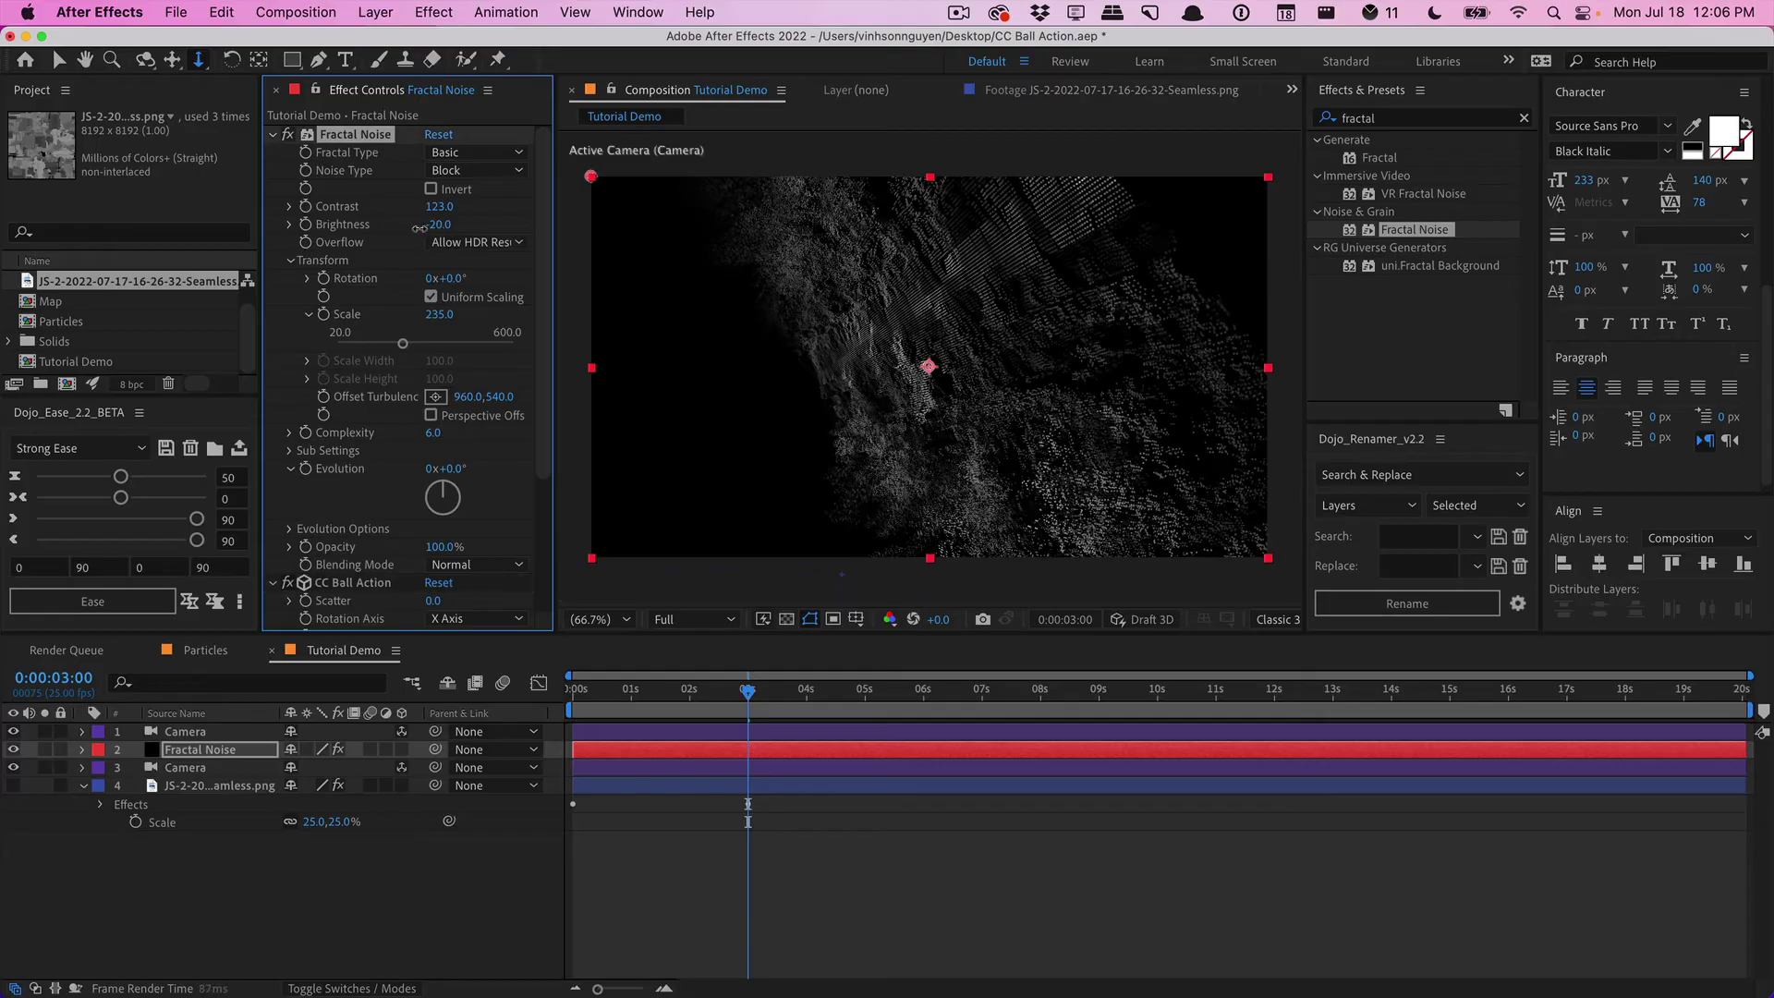
left_click_drag(431, 224, 449, 206)
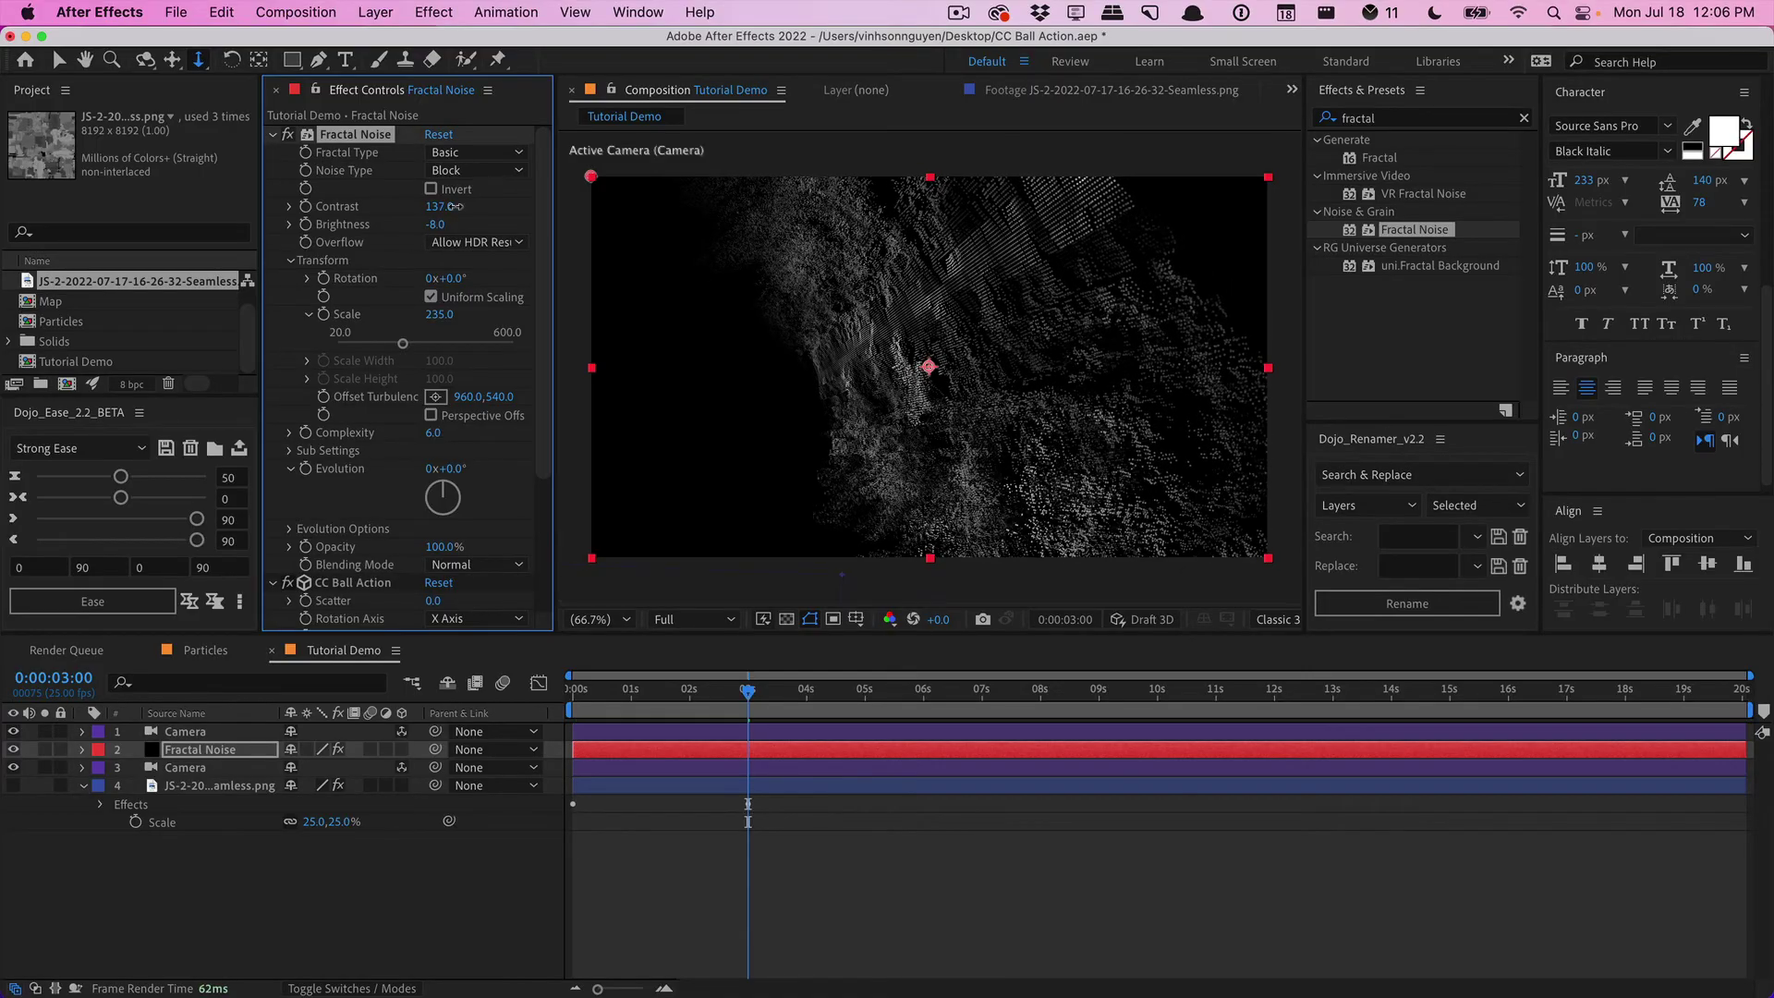
left_click_drag(403, 342, 498, 343)
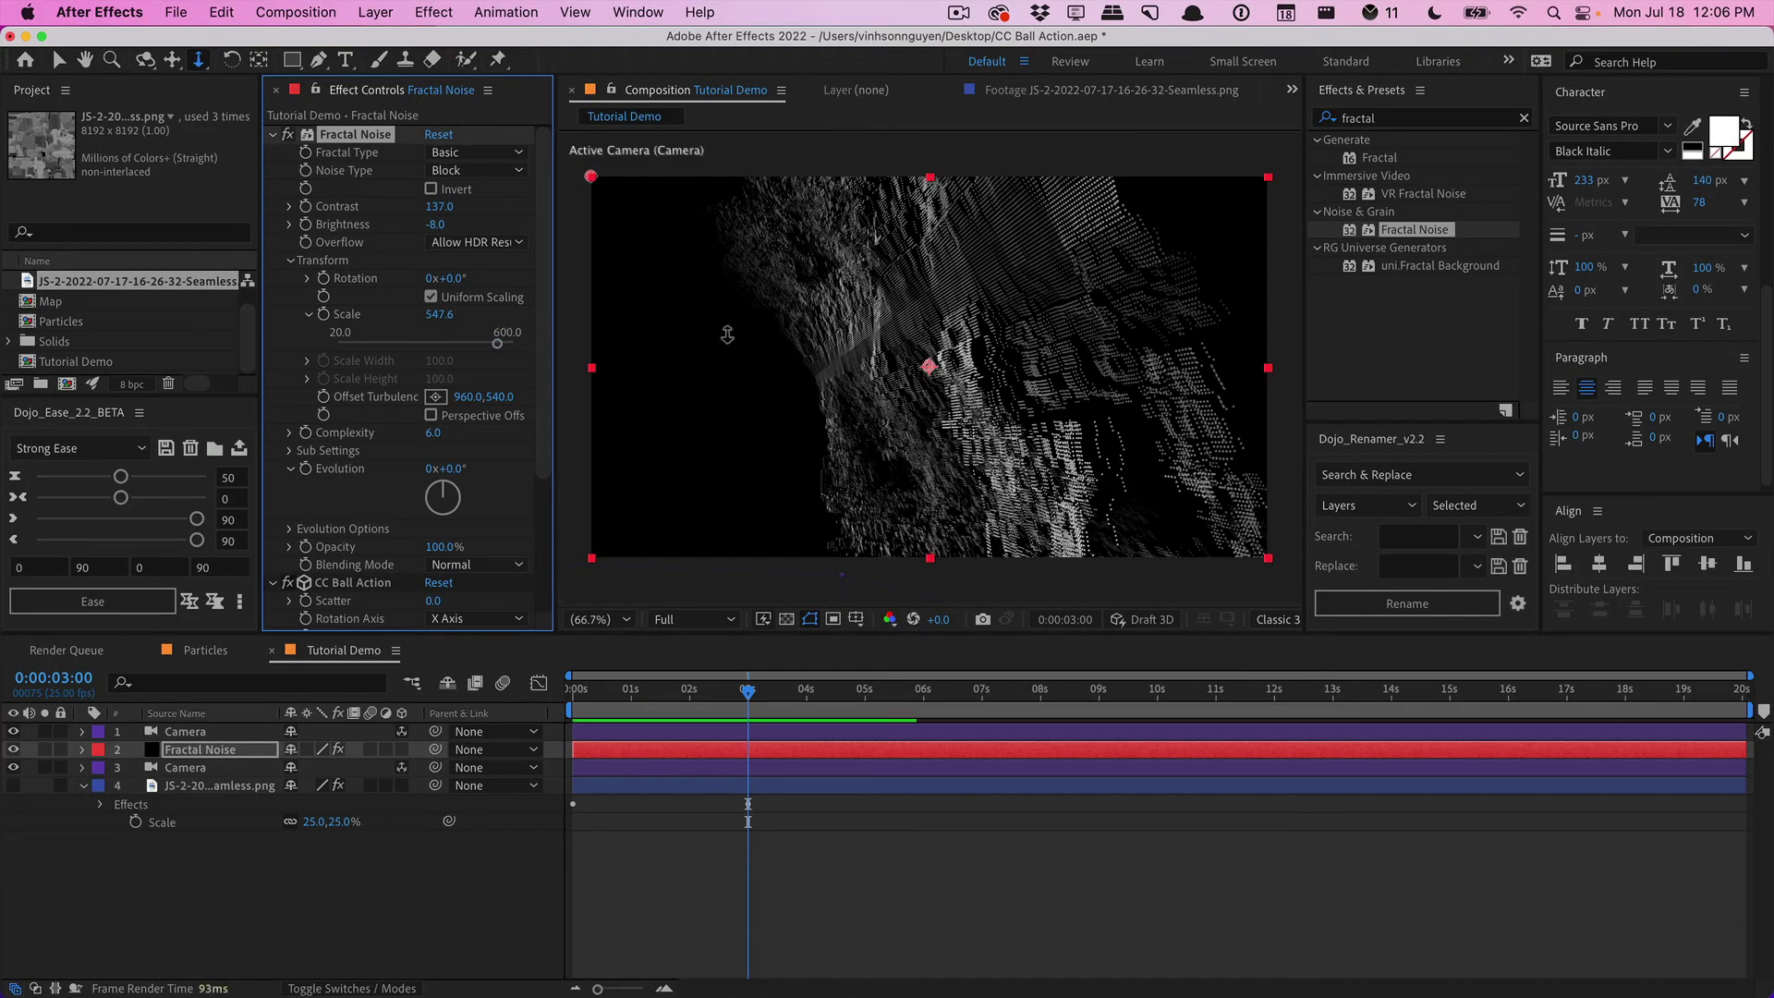
key("c")
left_click_drag(920, 467, 1018, 520)
Step: Hide the Fractal Noise layer, delete the camera above it and show the texture layer again
left_click(13, 750)
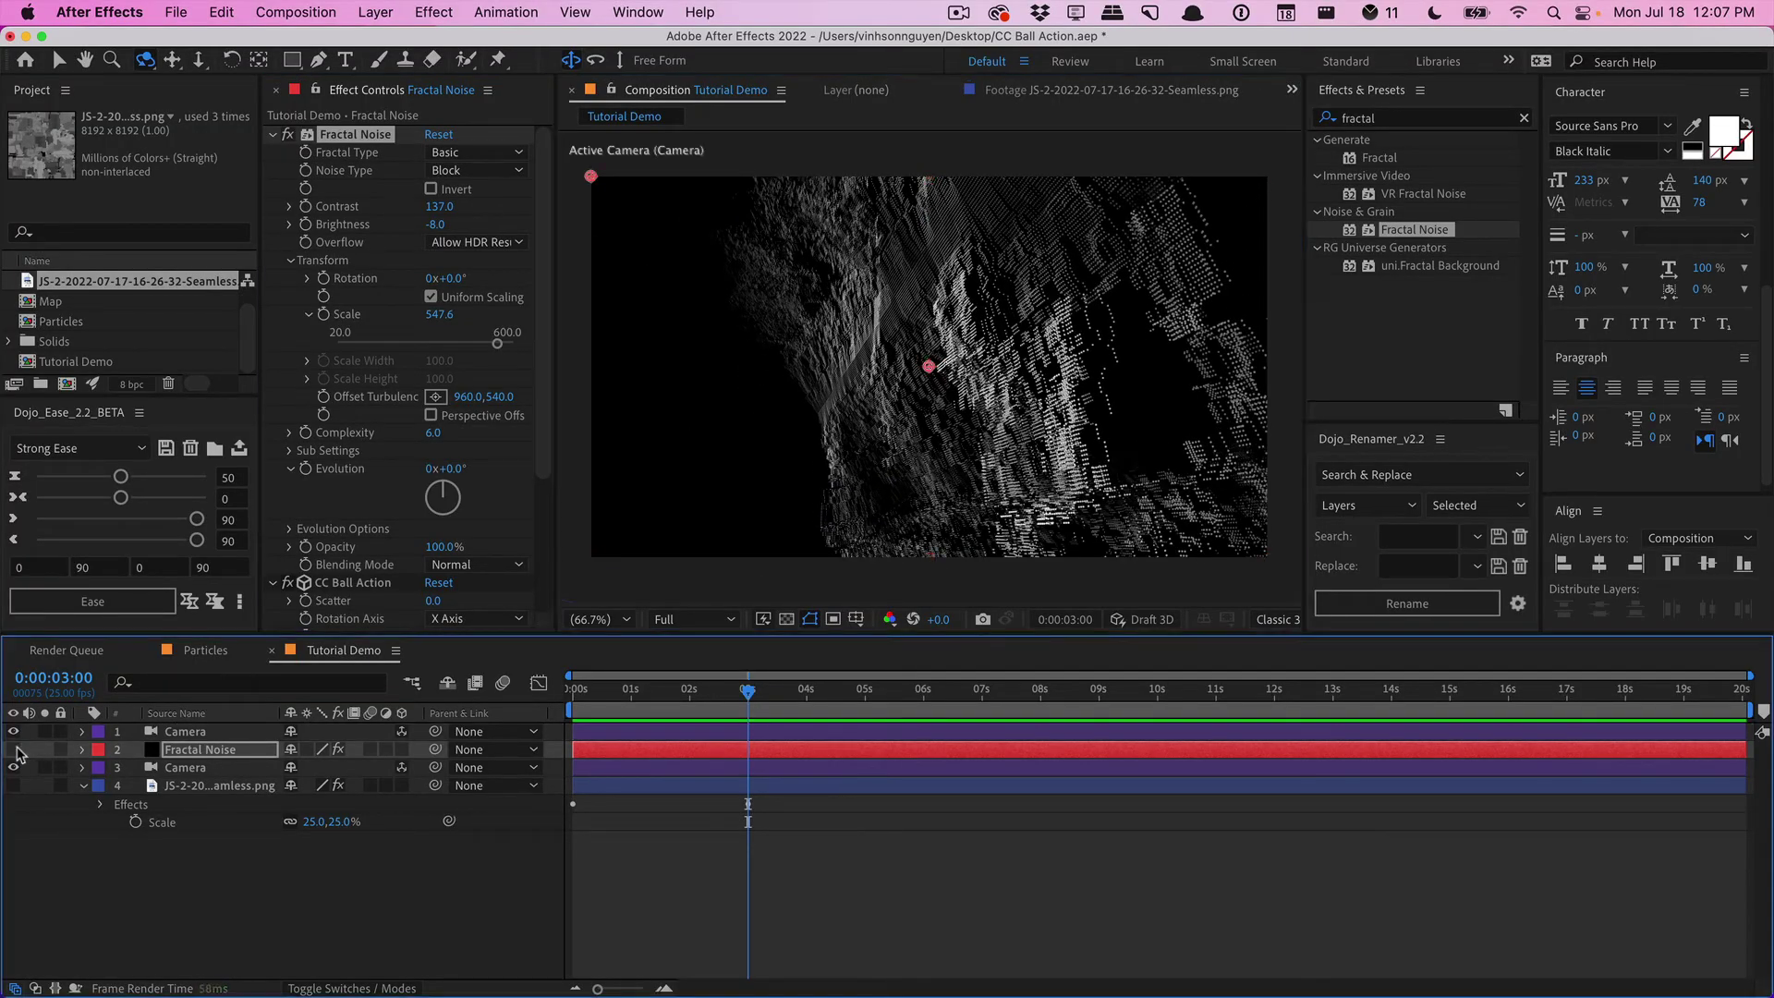
left_click(182, 731)
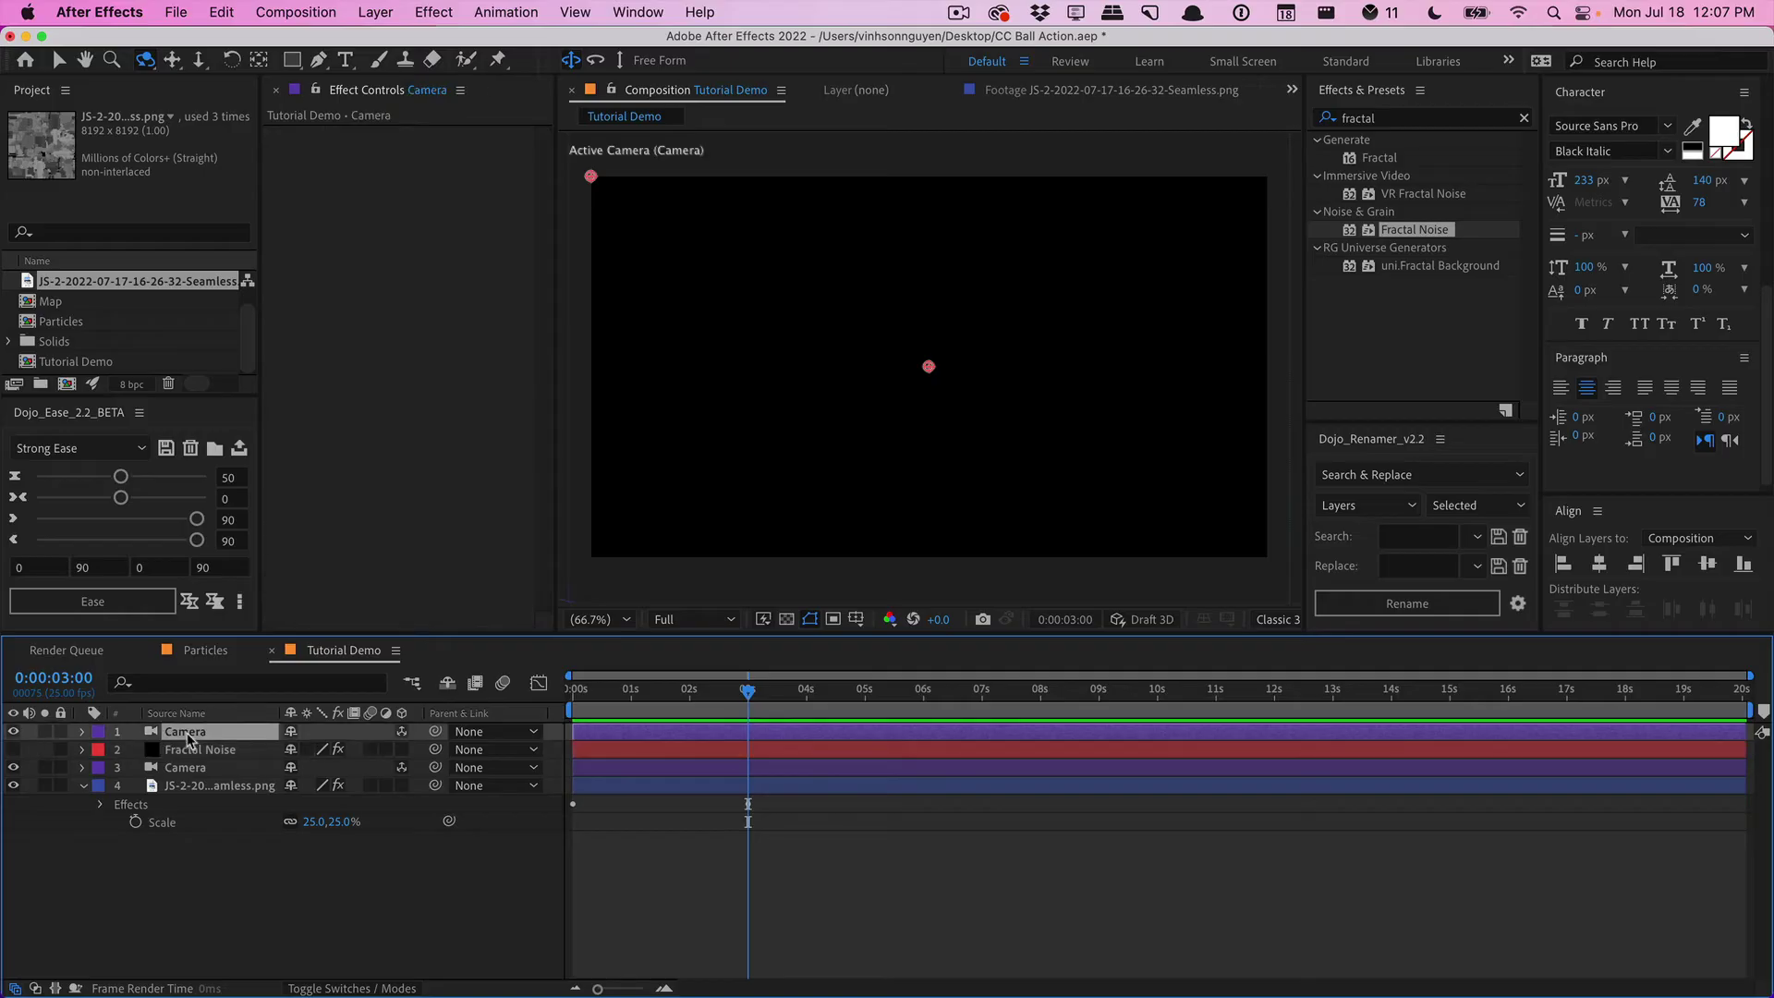
key("Delete")
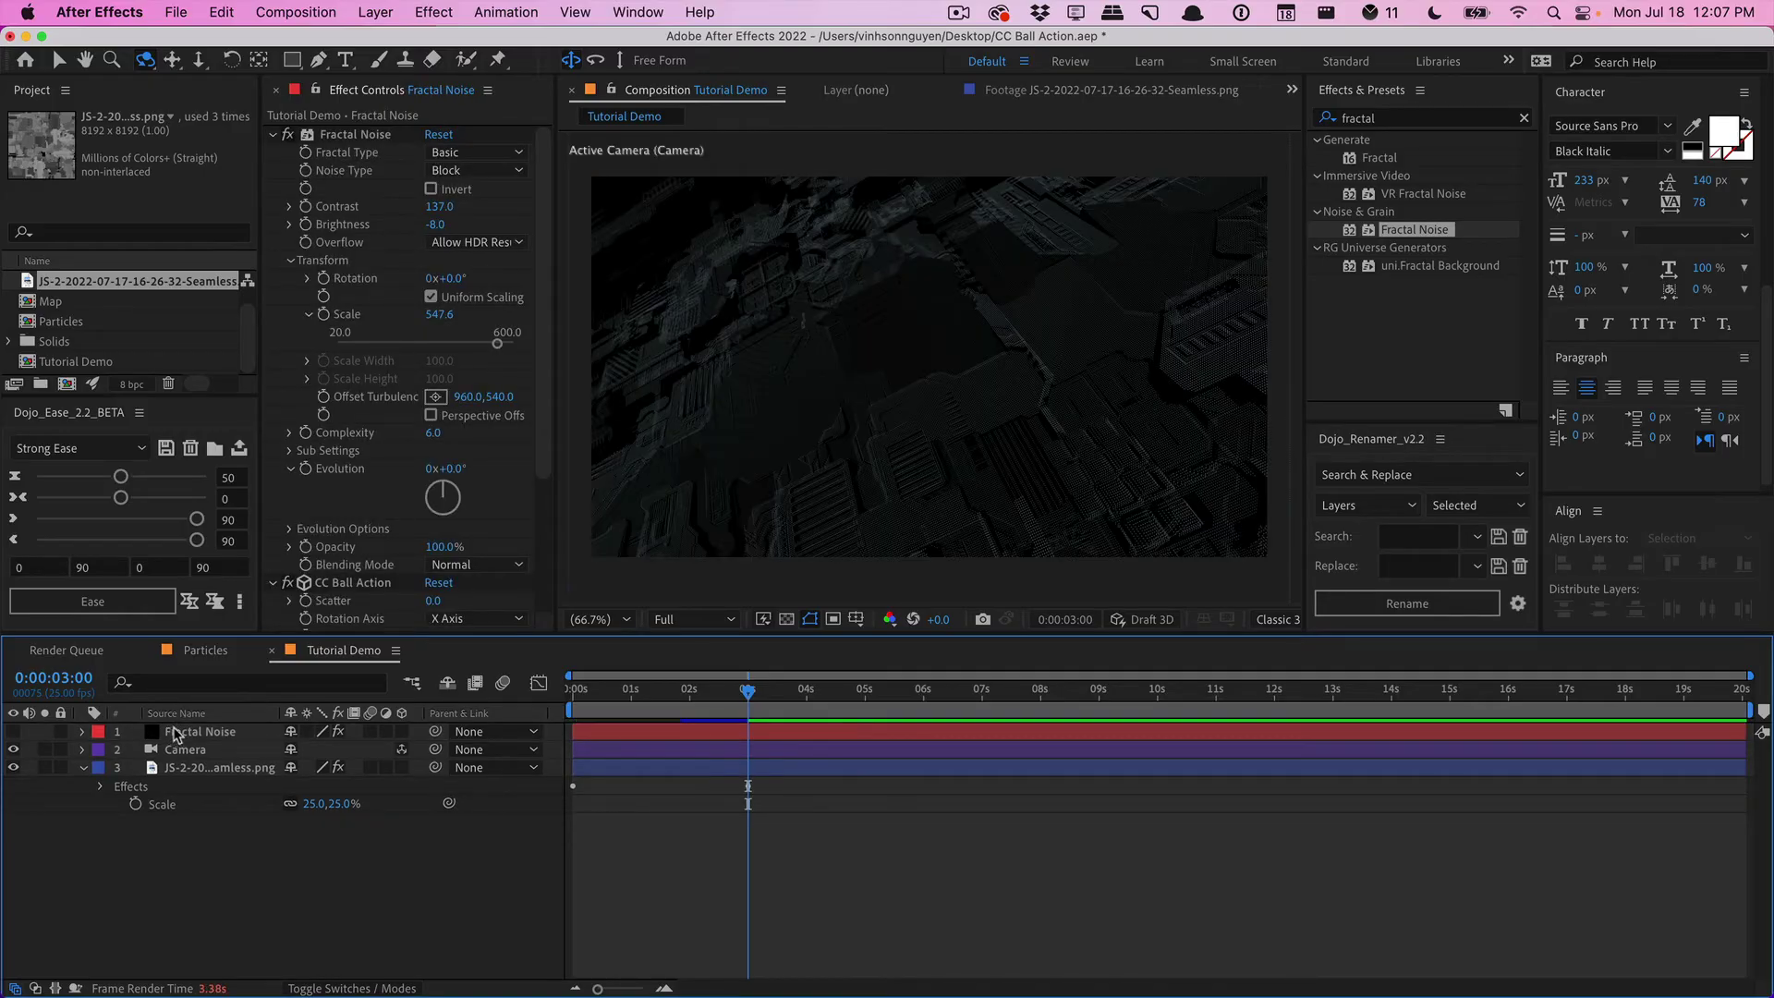
Step: Duplicate the seamless texture layer and place the copy at the bottom of the layer stack
left_click(211, 775)
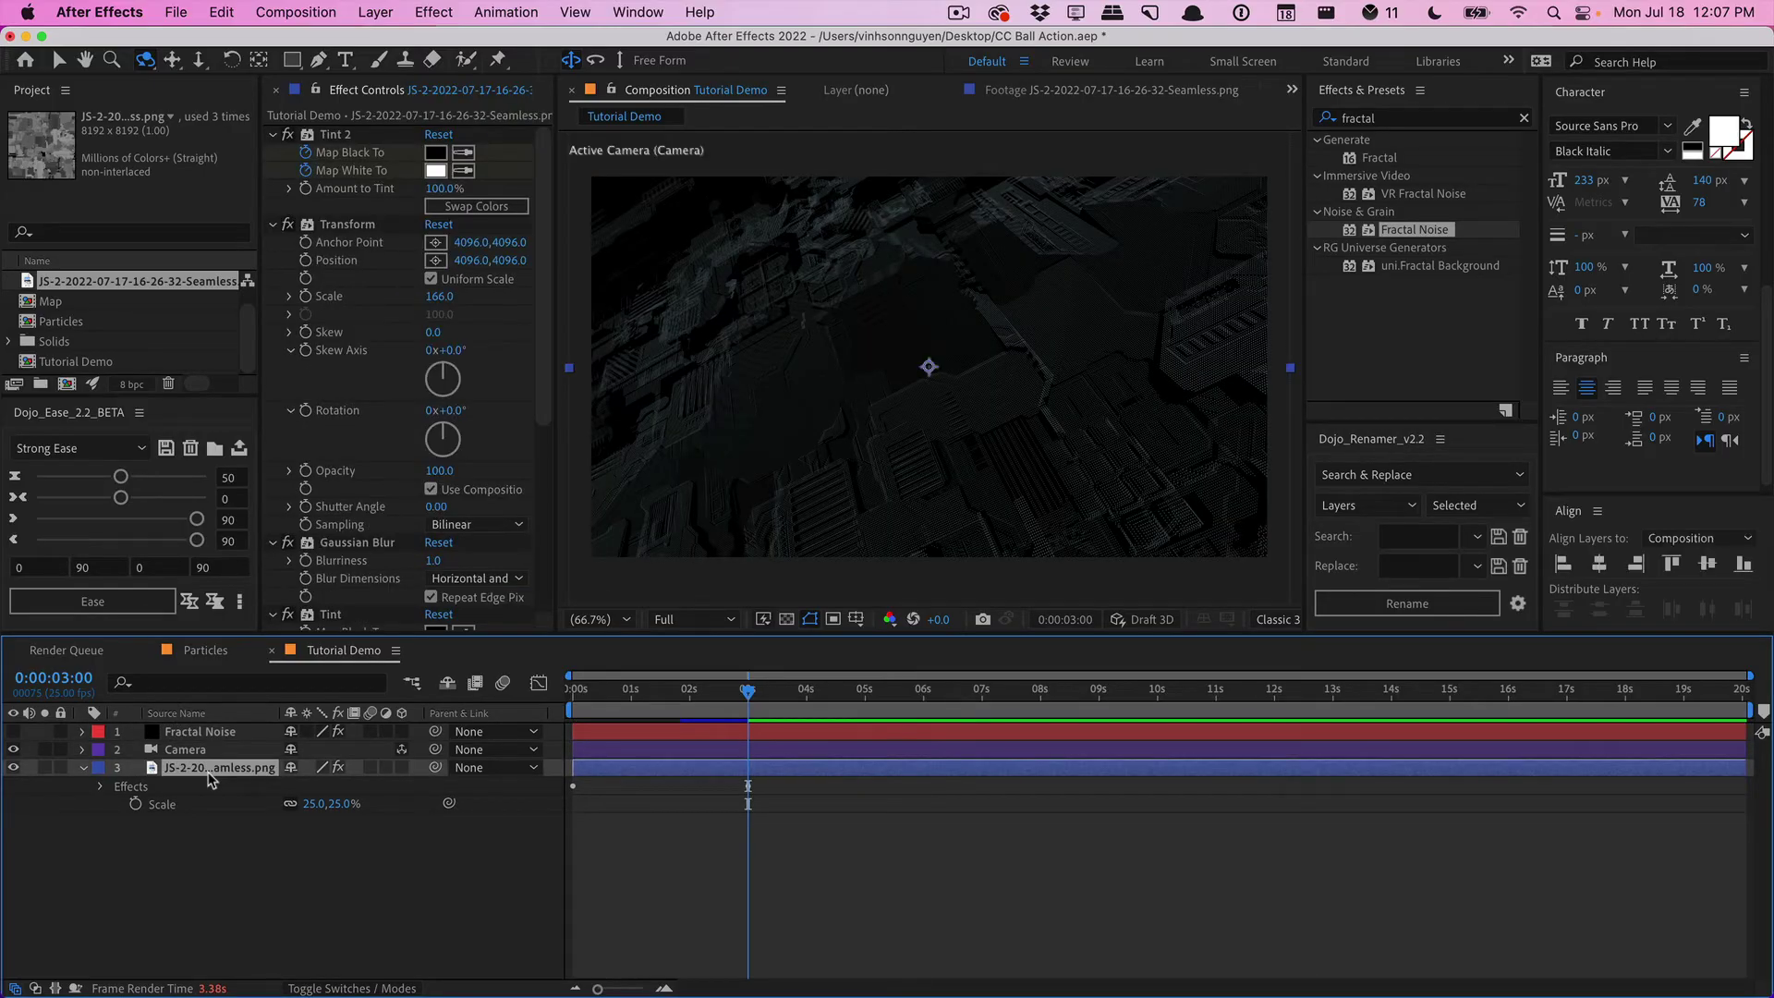
key("super+d")
left_click_drag(213, 778, 218, 825)
Step: Set CC Ball Action's Twist Angle to 90° on the bottom texture layer
scroll(536, 427, "down", 2)
scroll(536, 427, "down", 6)
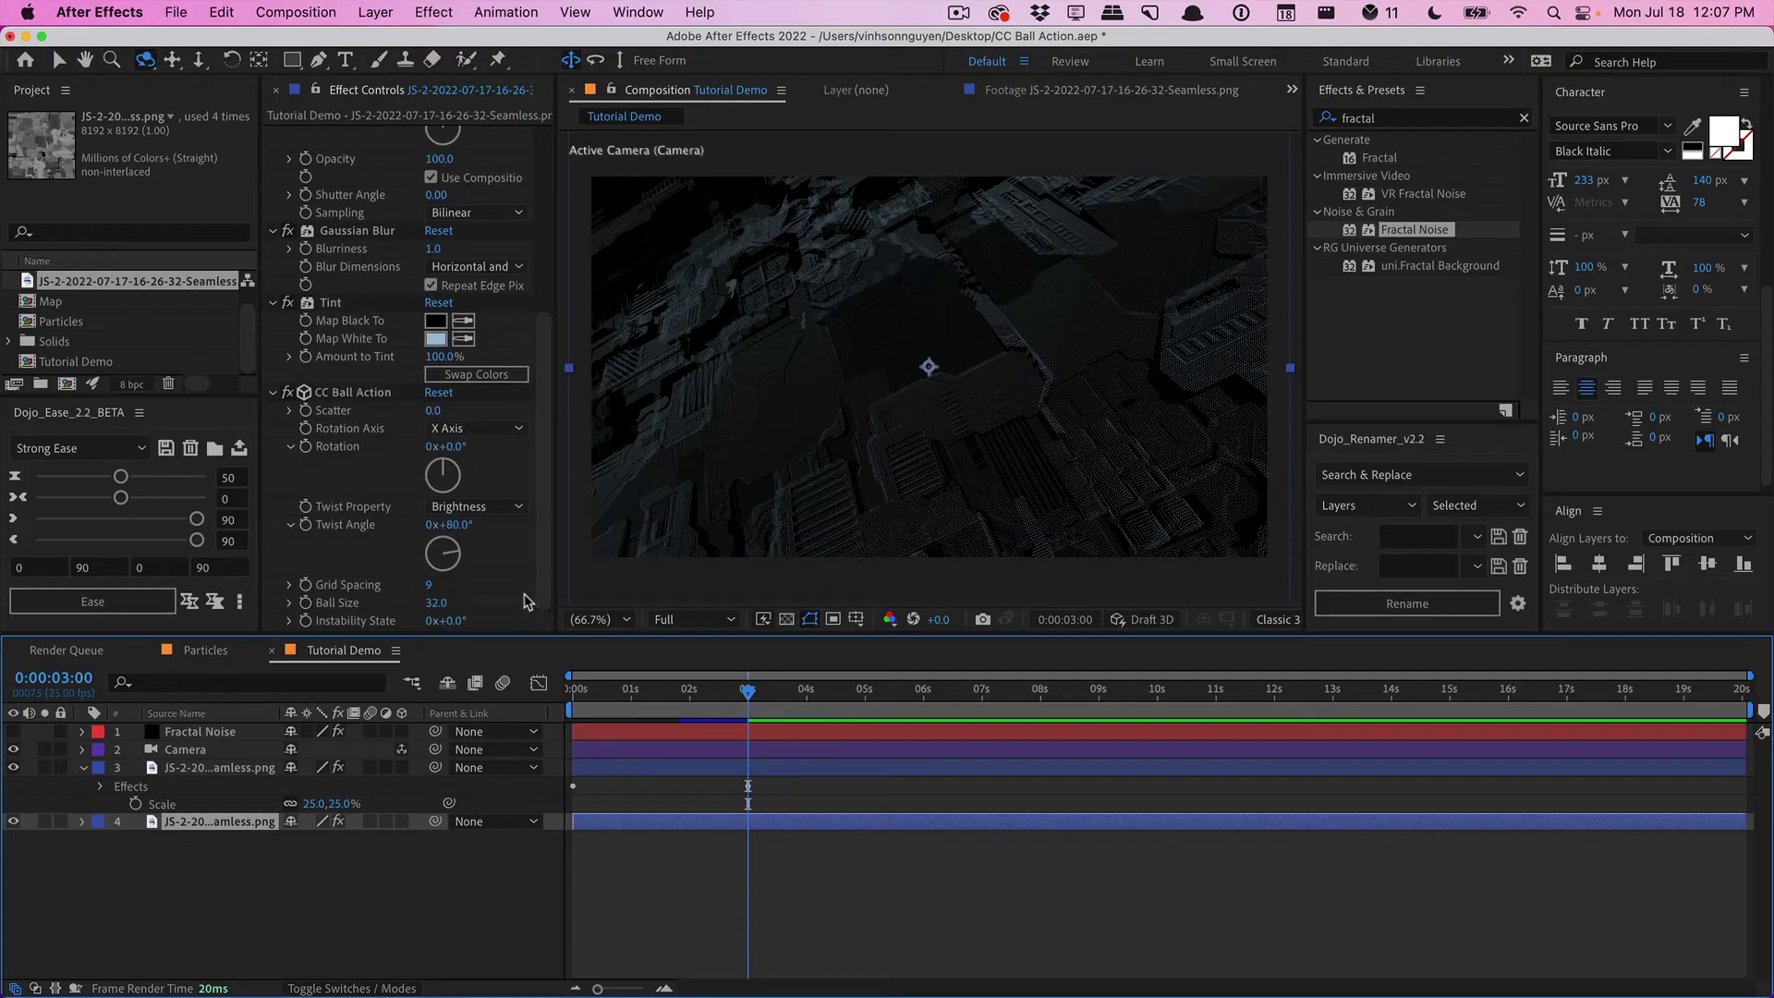
left_click(453, 525)
type("90")
key("Return")
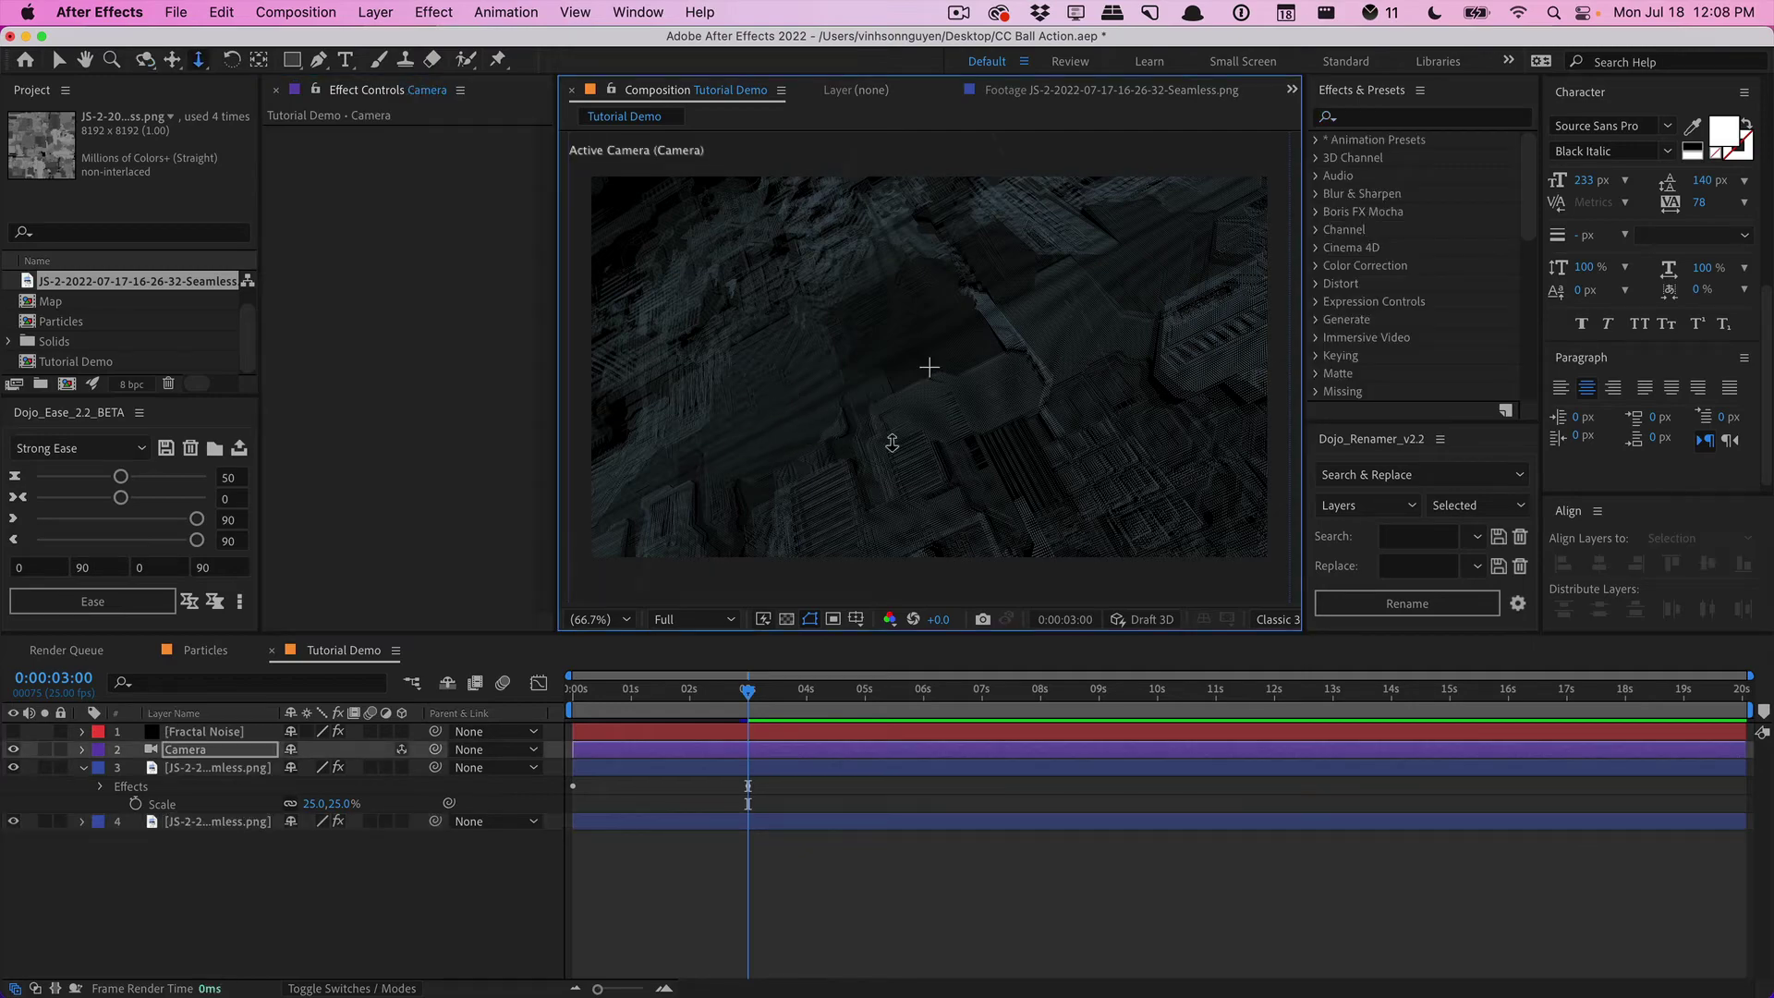
key("F2")
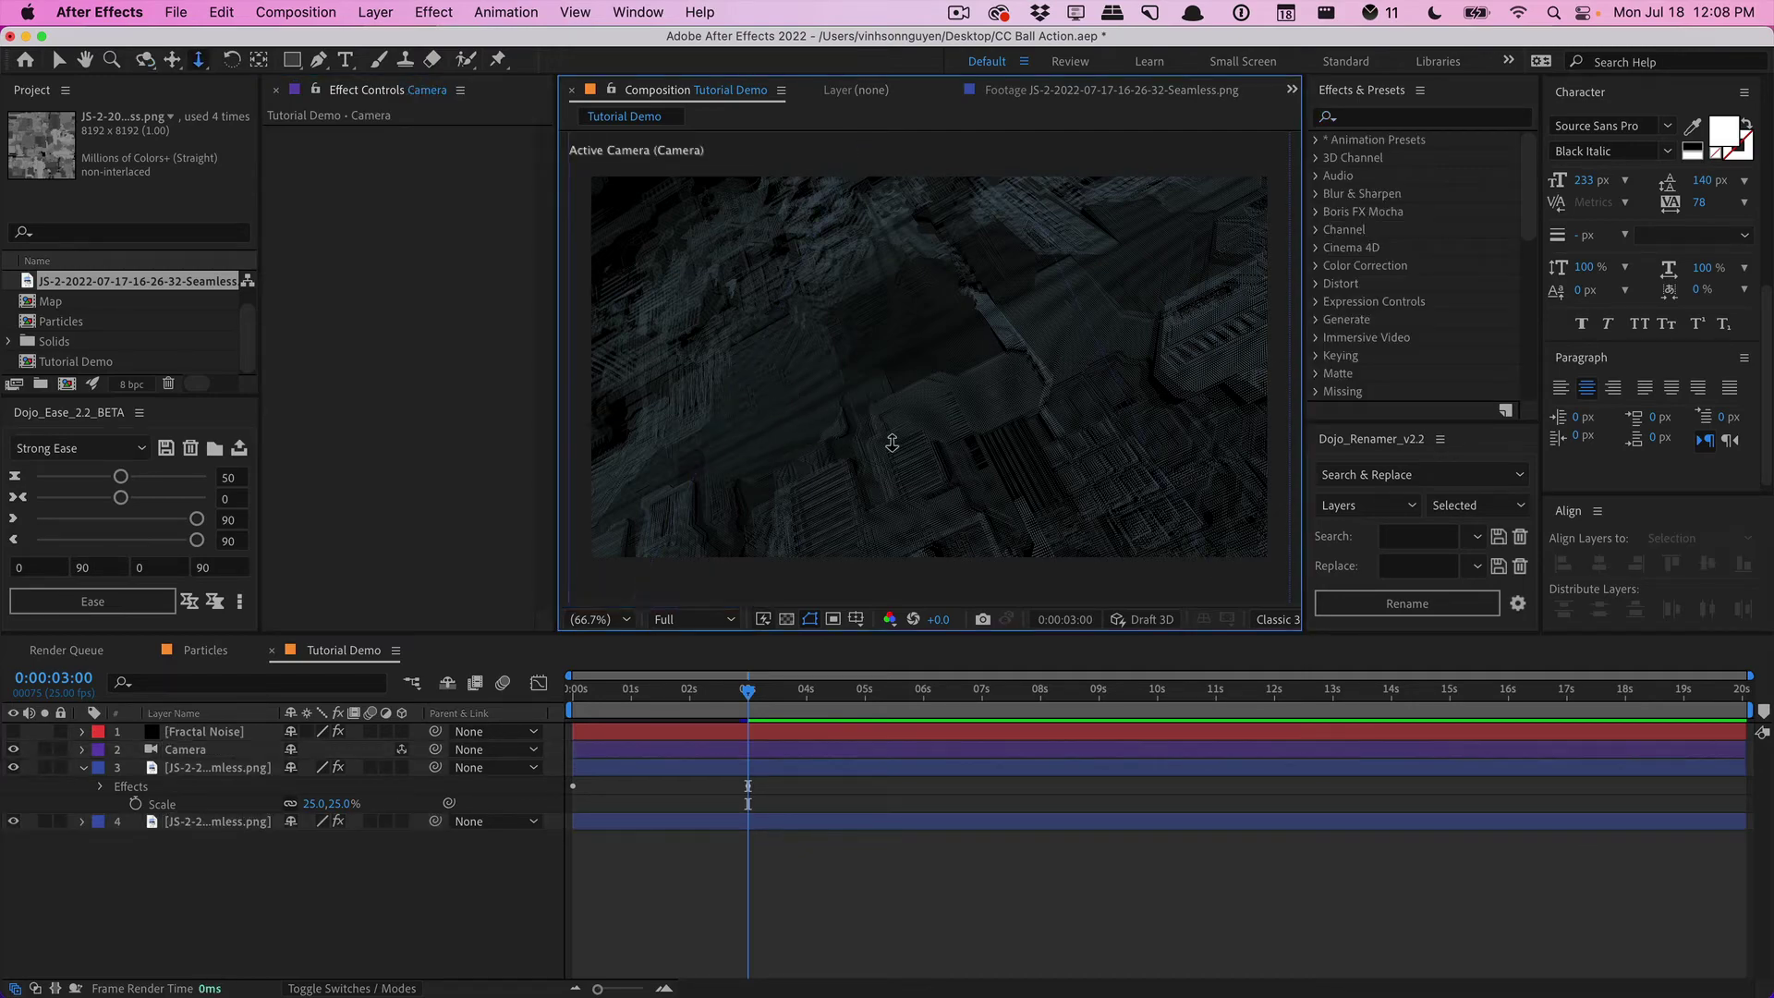
left_click_drag(876, 464, 858, 485)
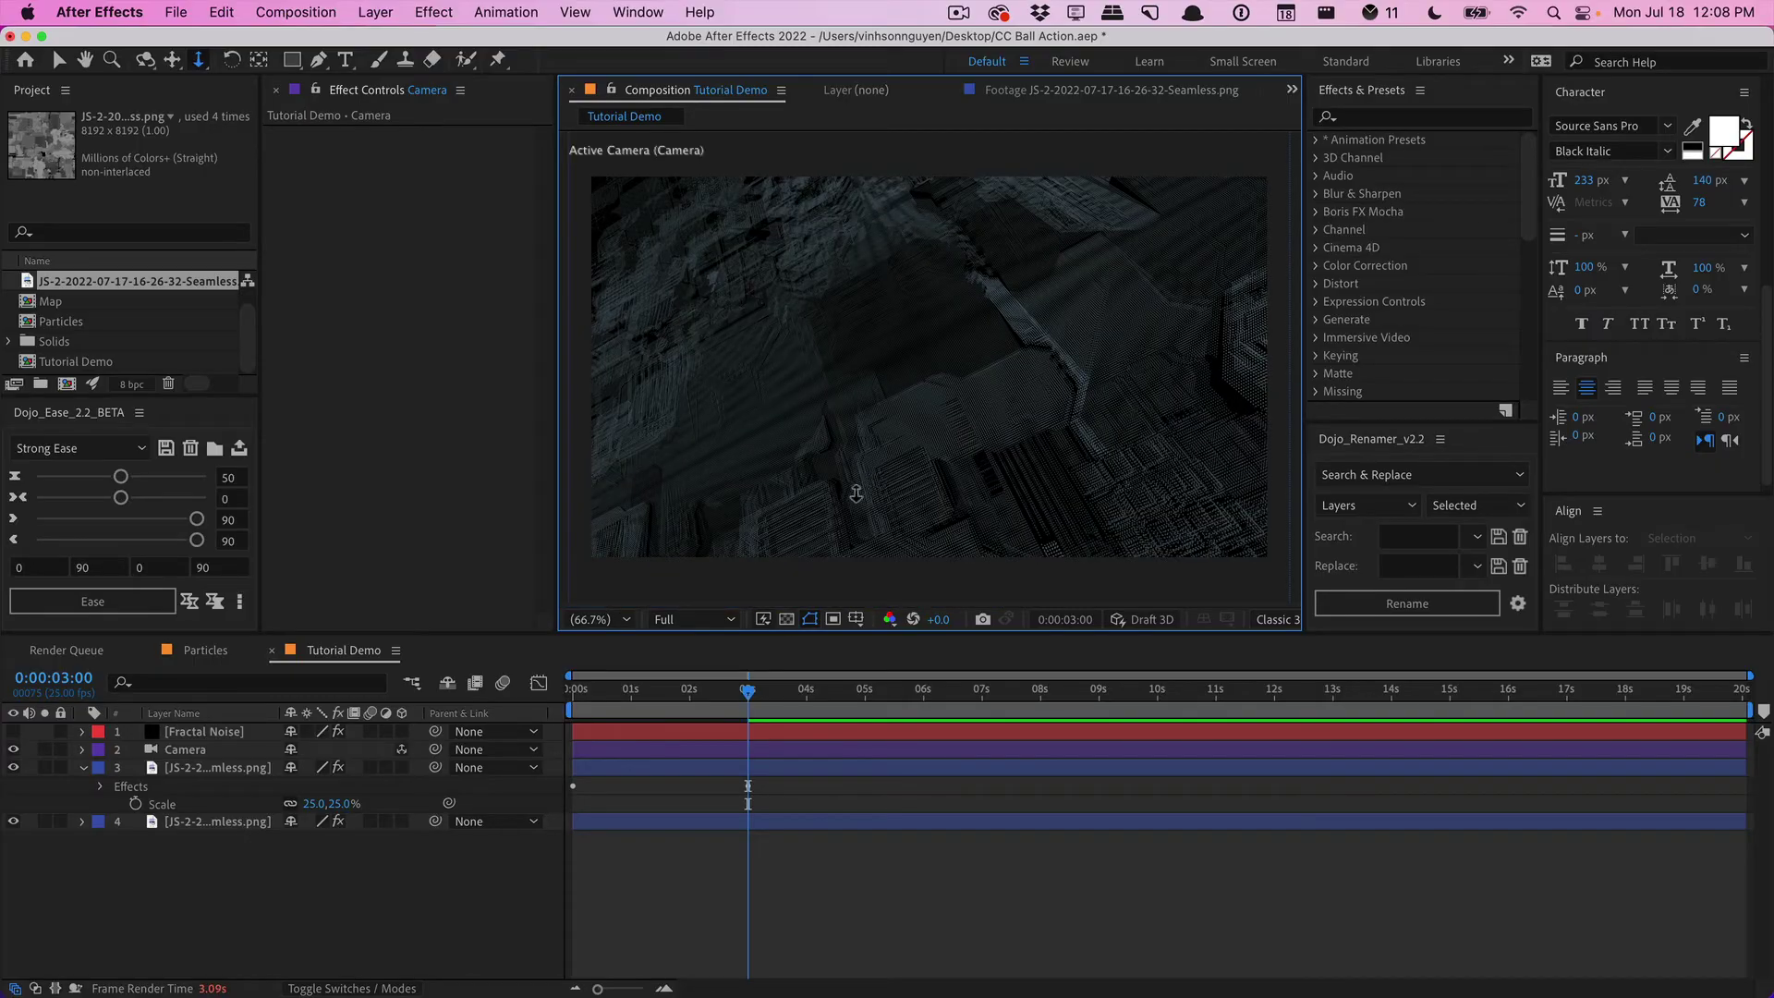
Step: On the bottom texture layer, set CC Ball Action's Ball Size to 12 and Grid Spacing to 5
left_click(205, 821)
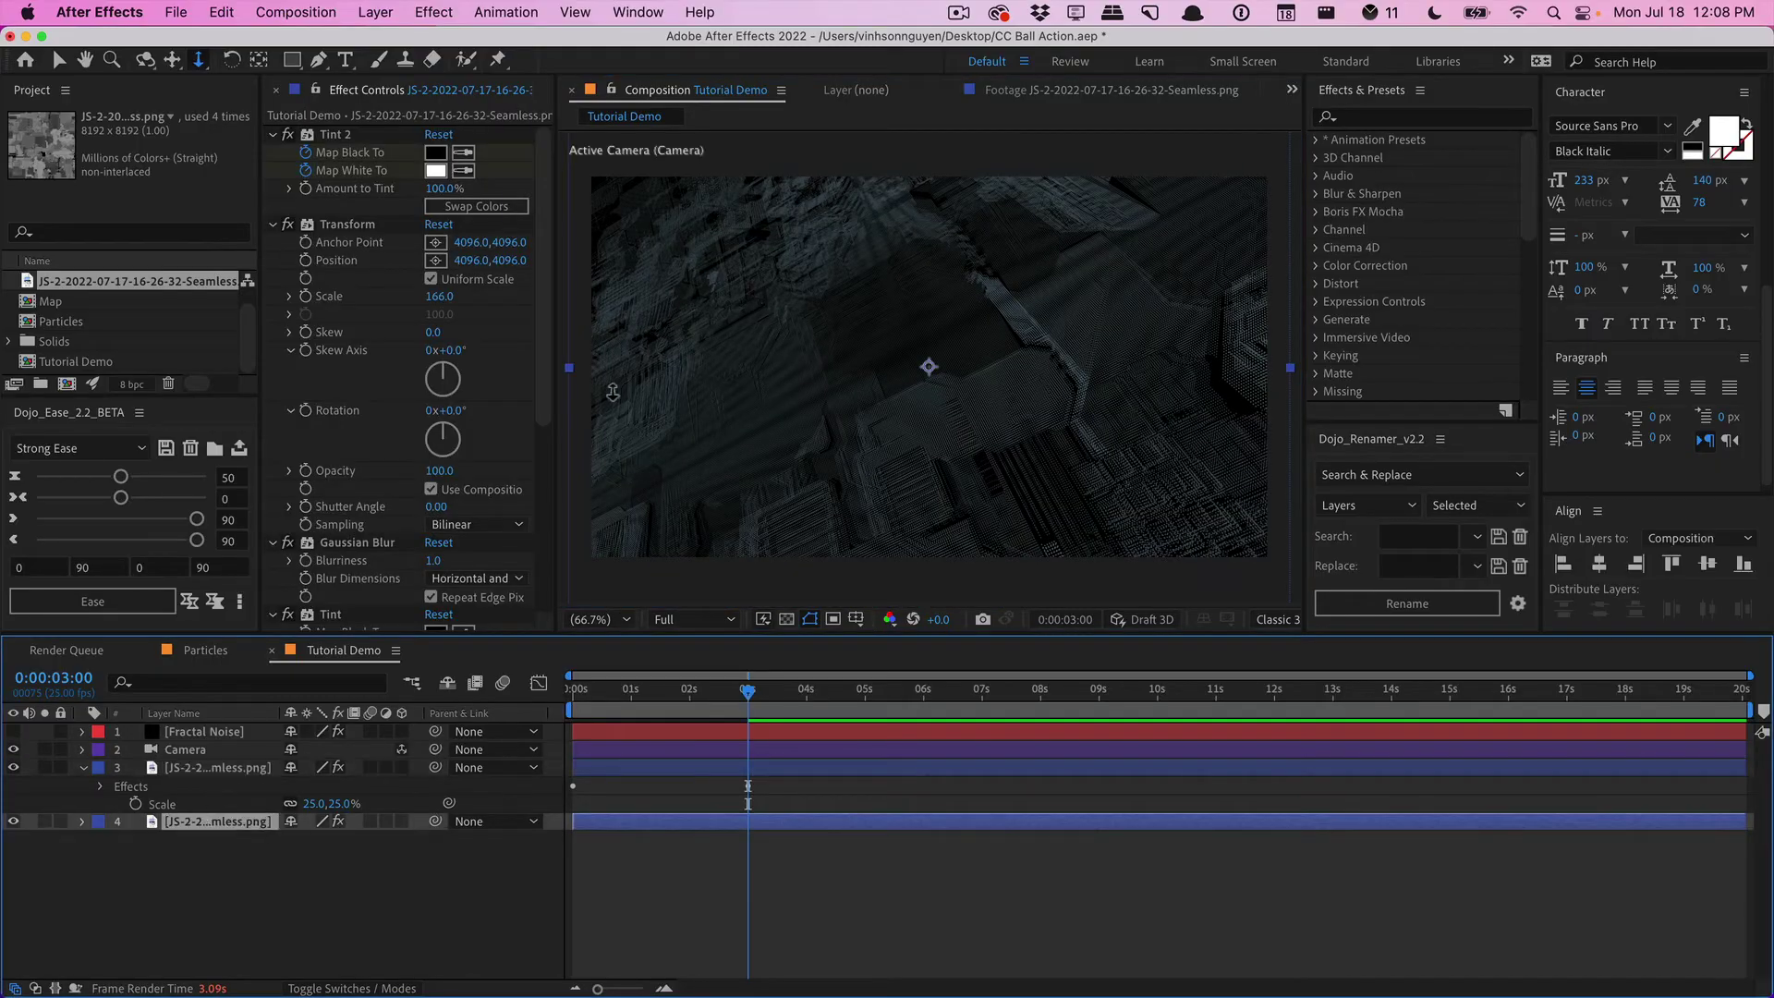
scroll(533, 566, "down", 8)
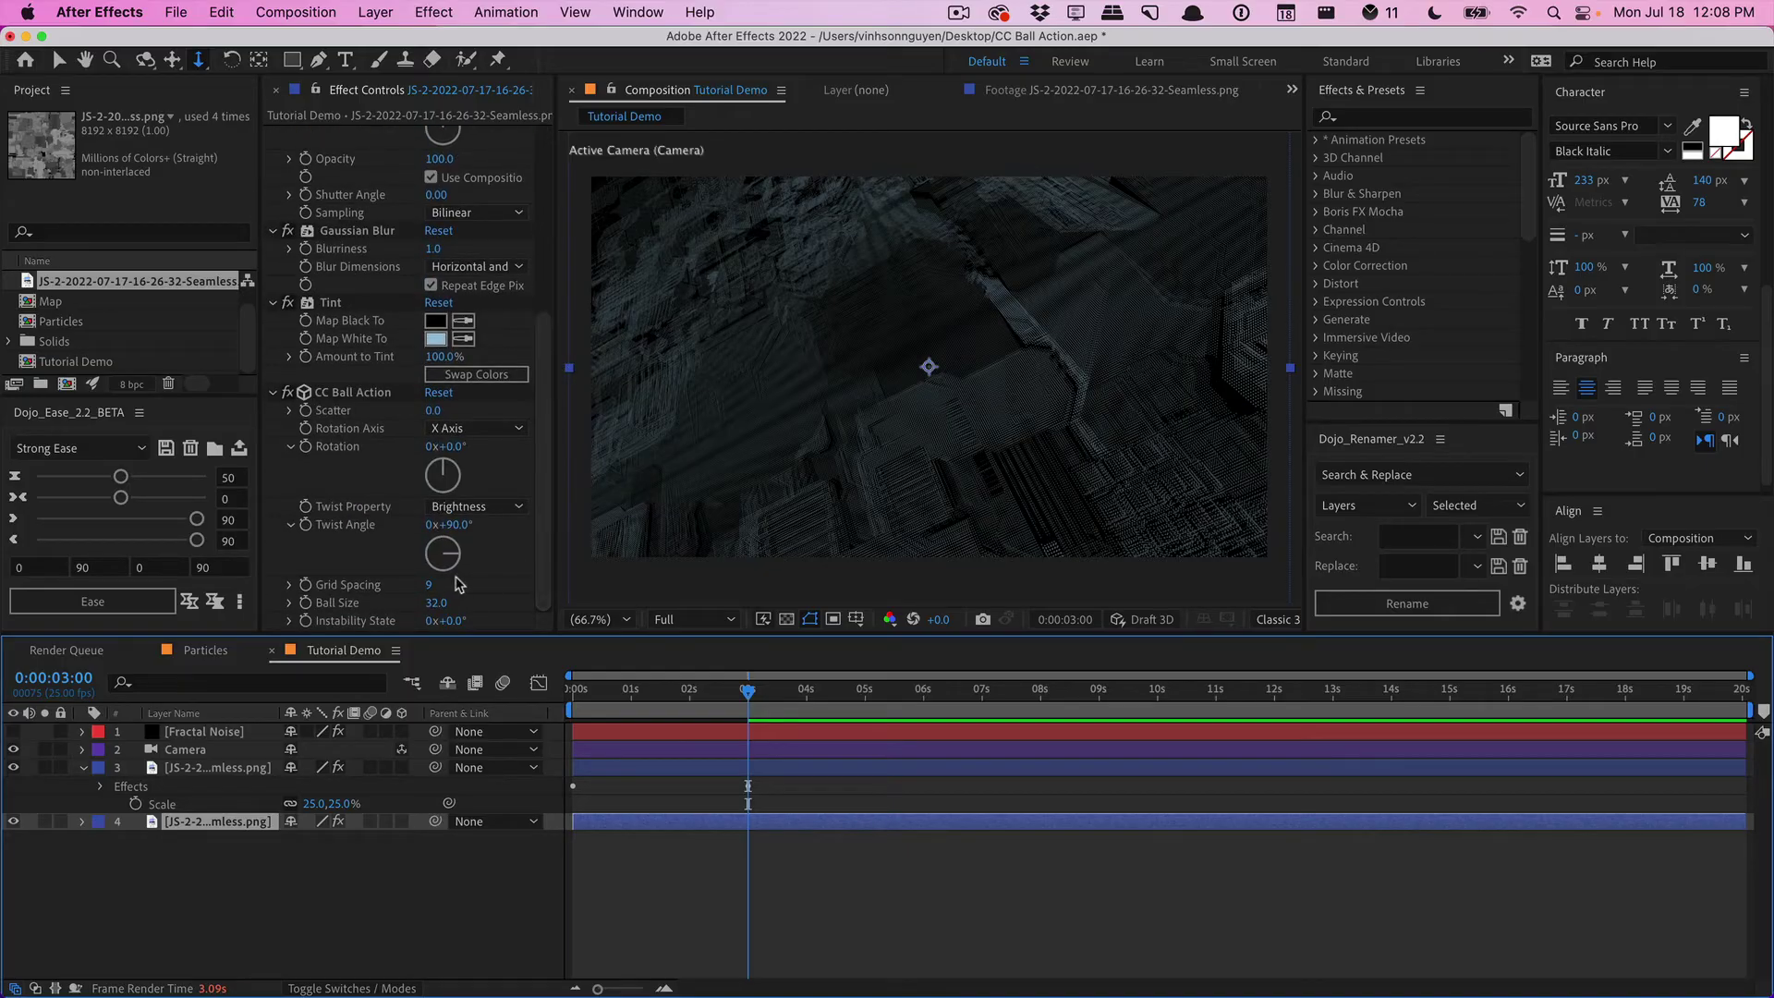
left_click_drag(434, 603, 412, 608)
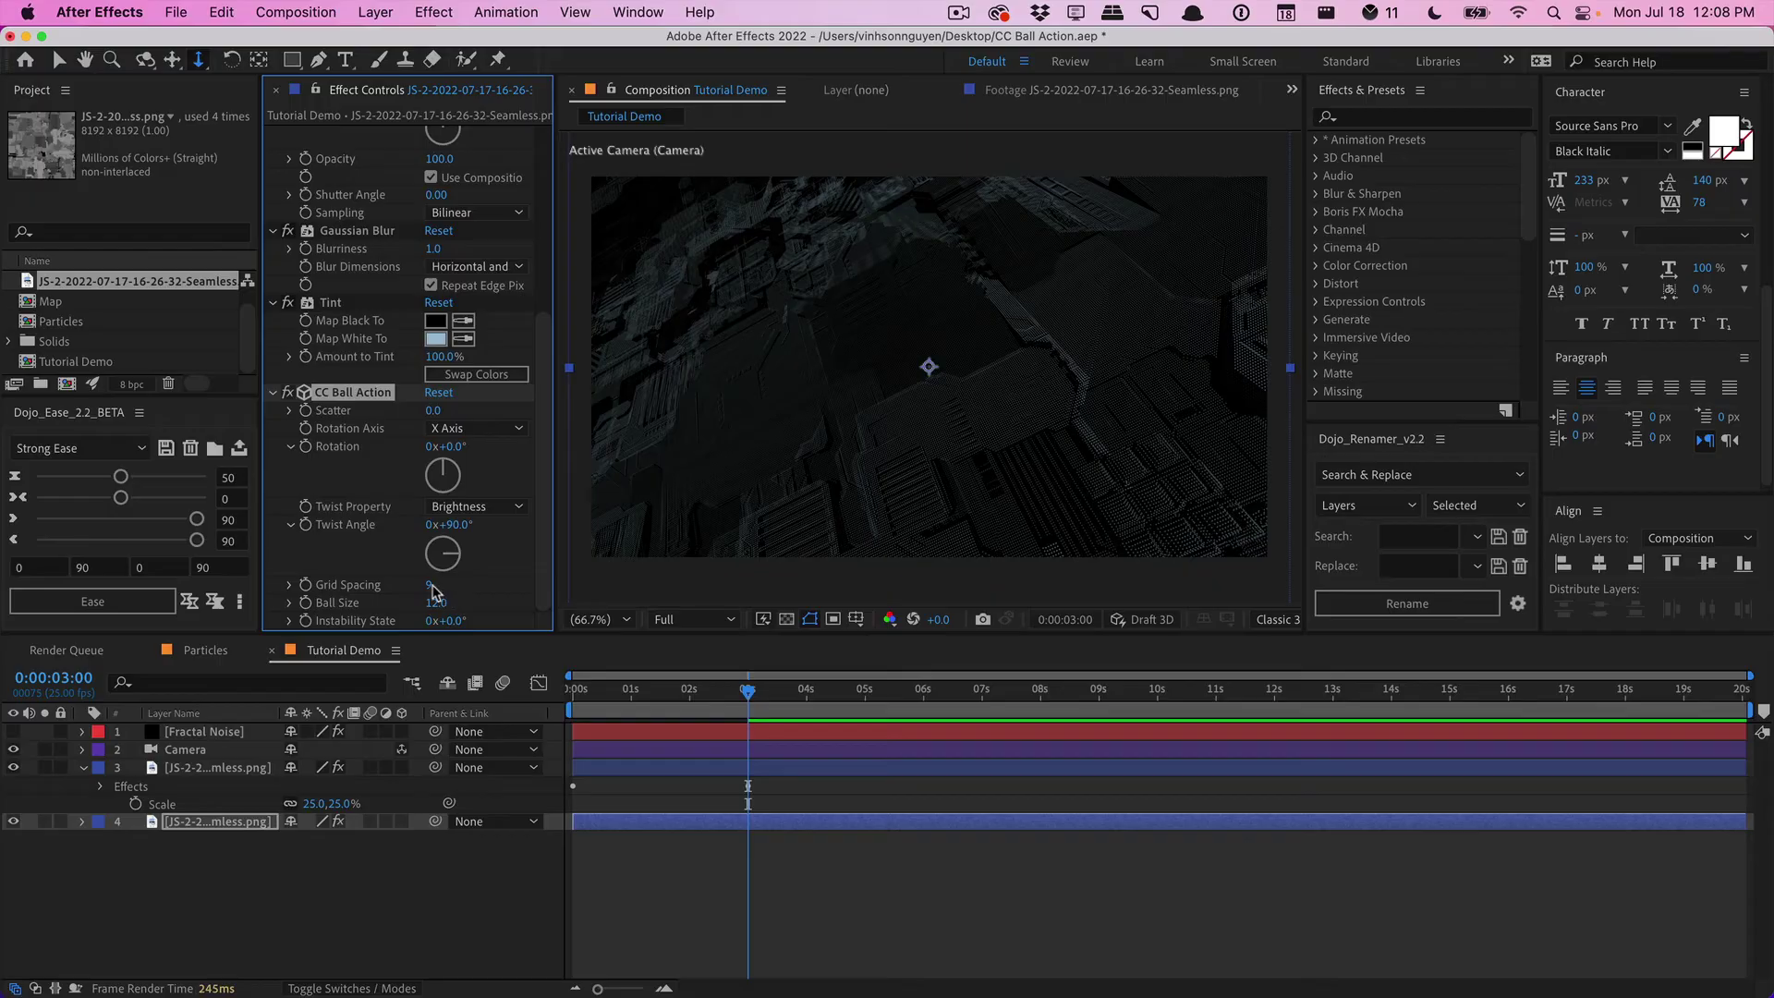
left_click(430, 585)
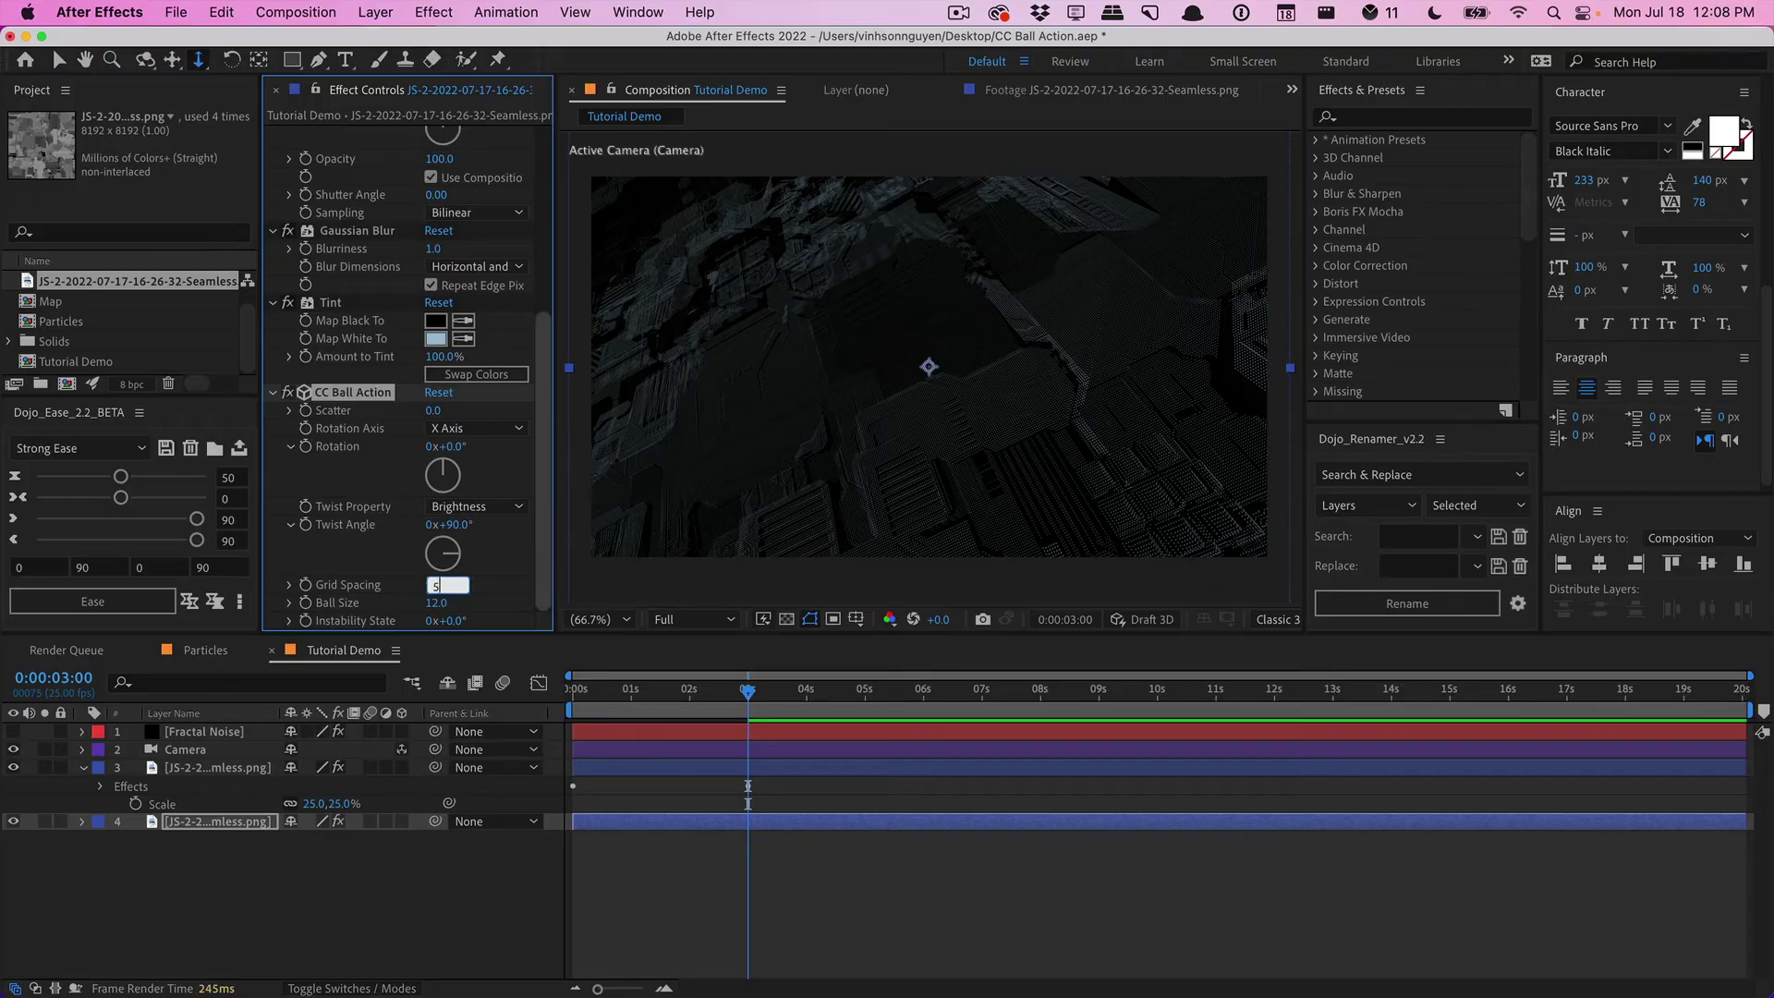
type("5")
key("Return")
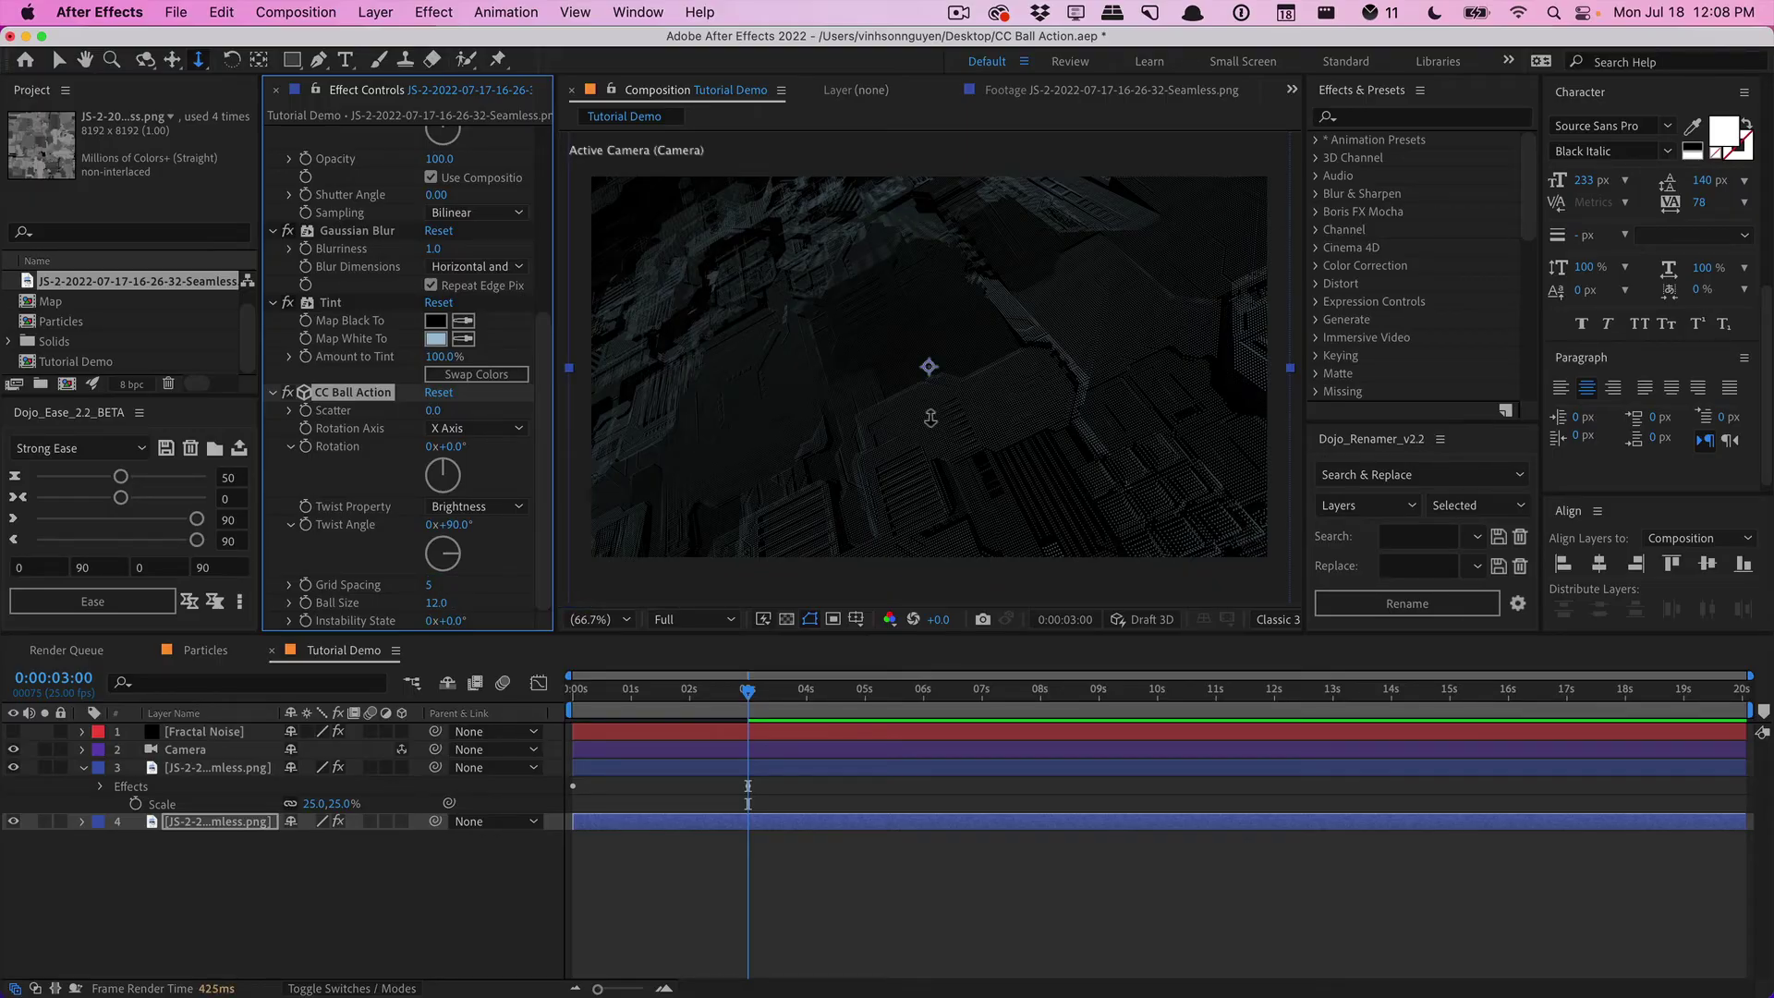
left_click(829, 411)
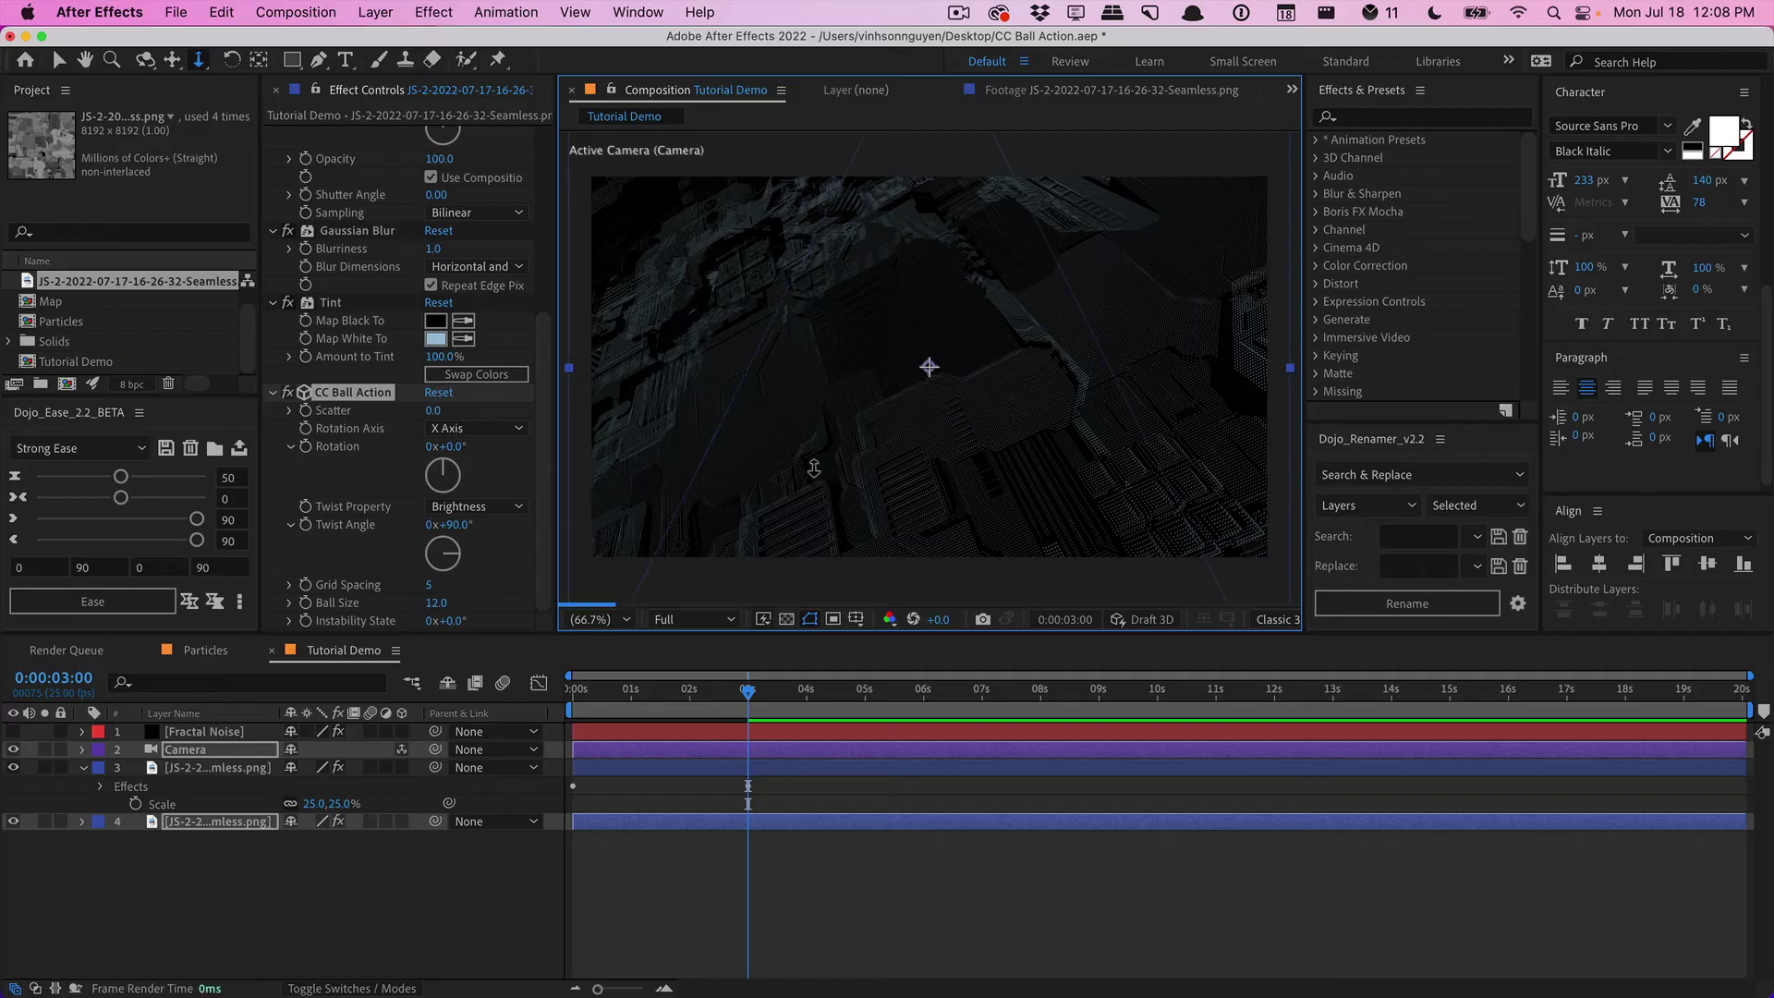
left_click_drag(813, 468, 928, 500)
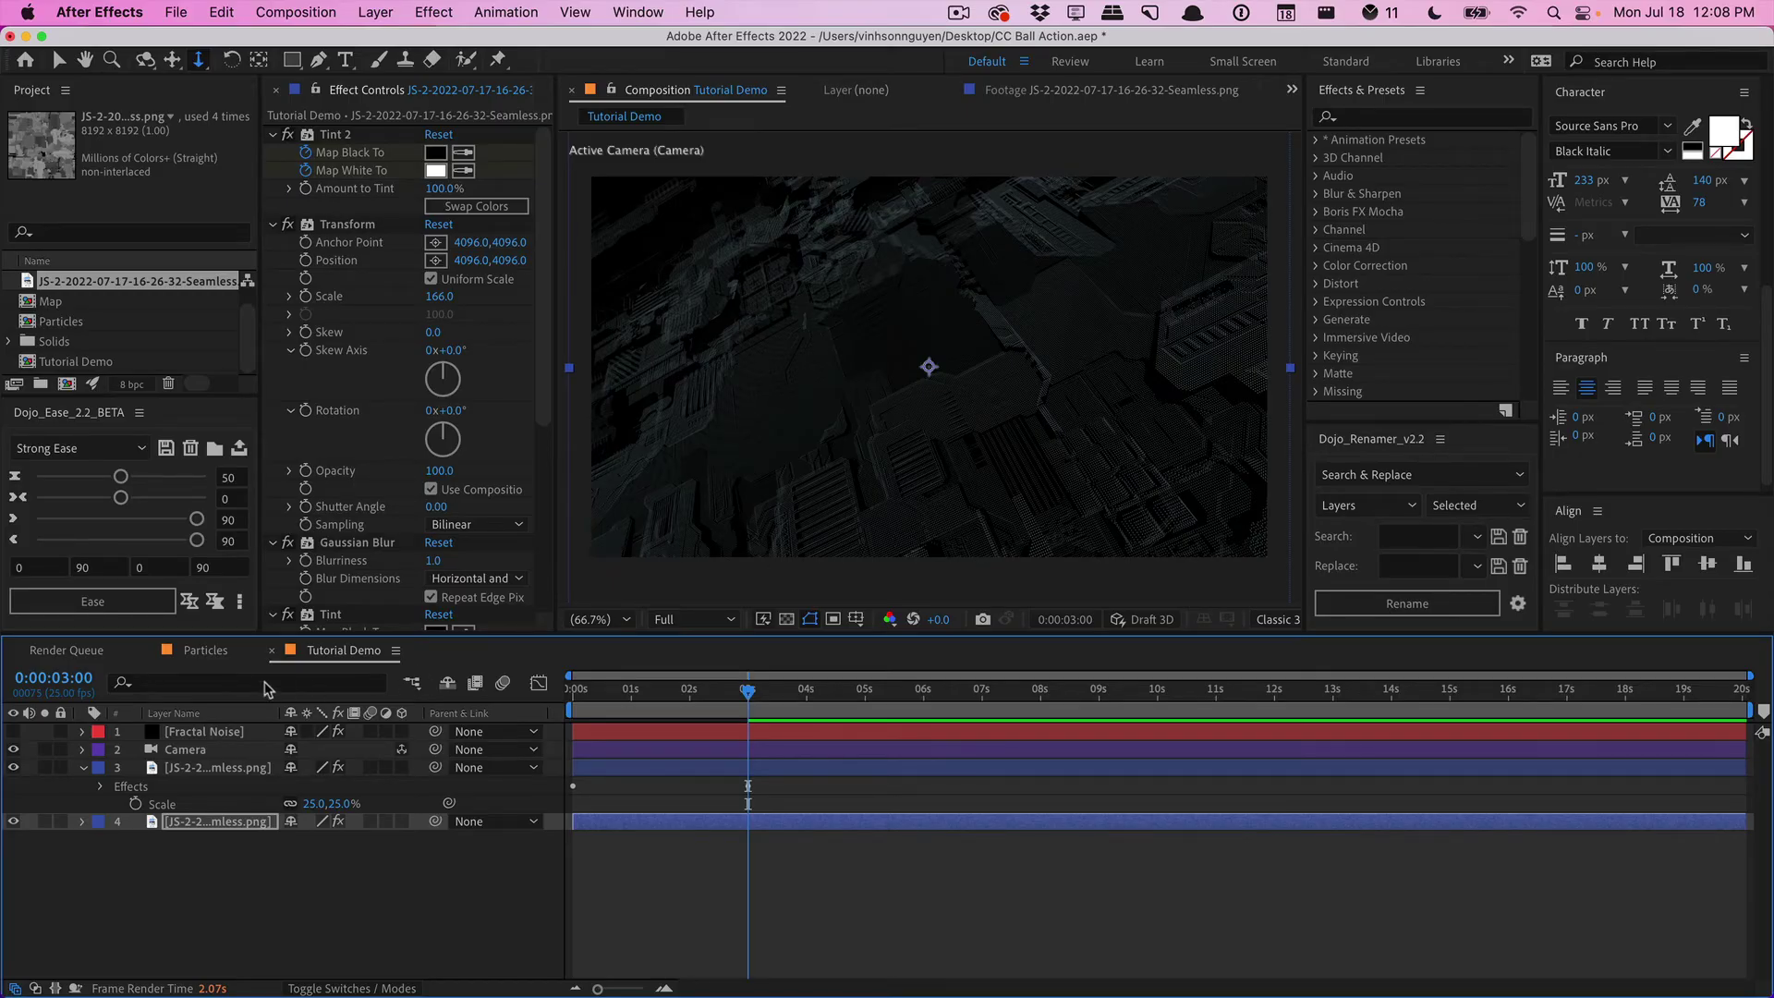
Step: Examine the DoF Map layer on its own in the Particles composition, restoring its hidden state
left_click(209, 651)
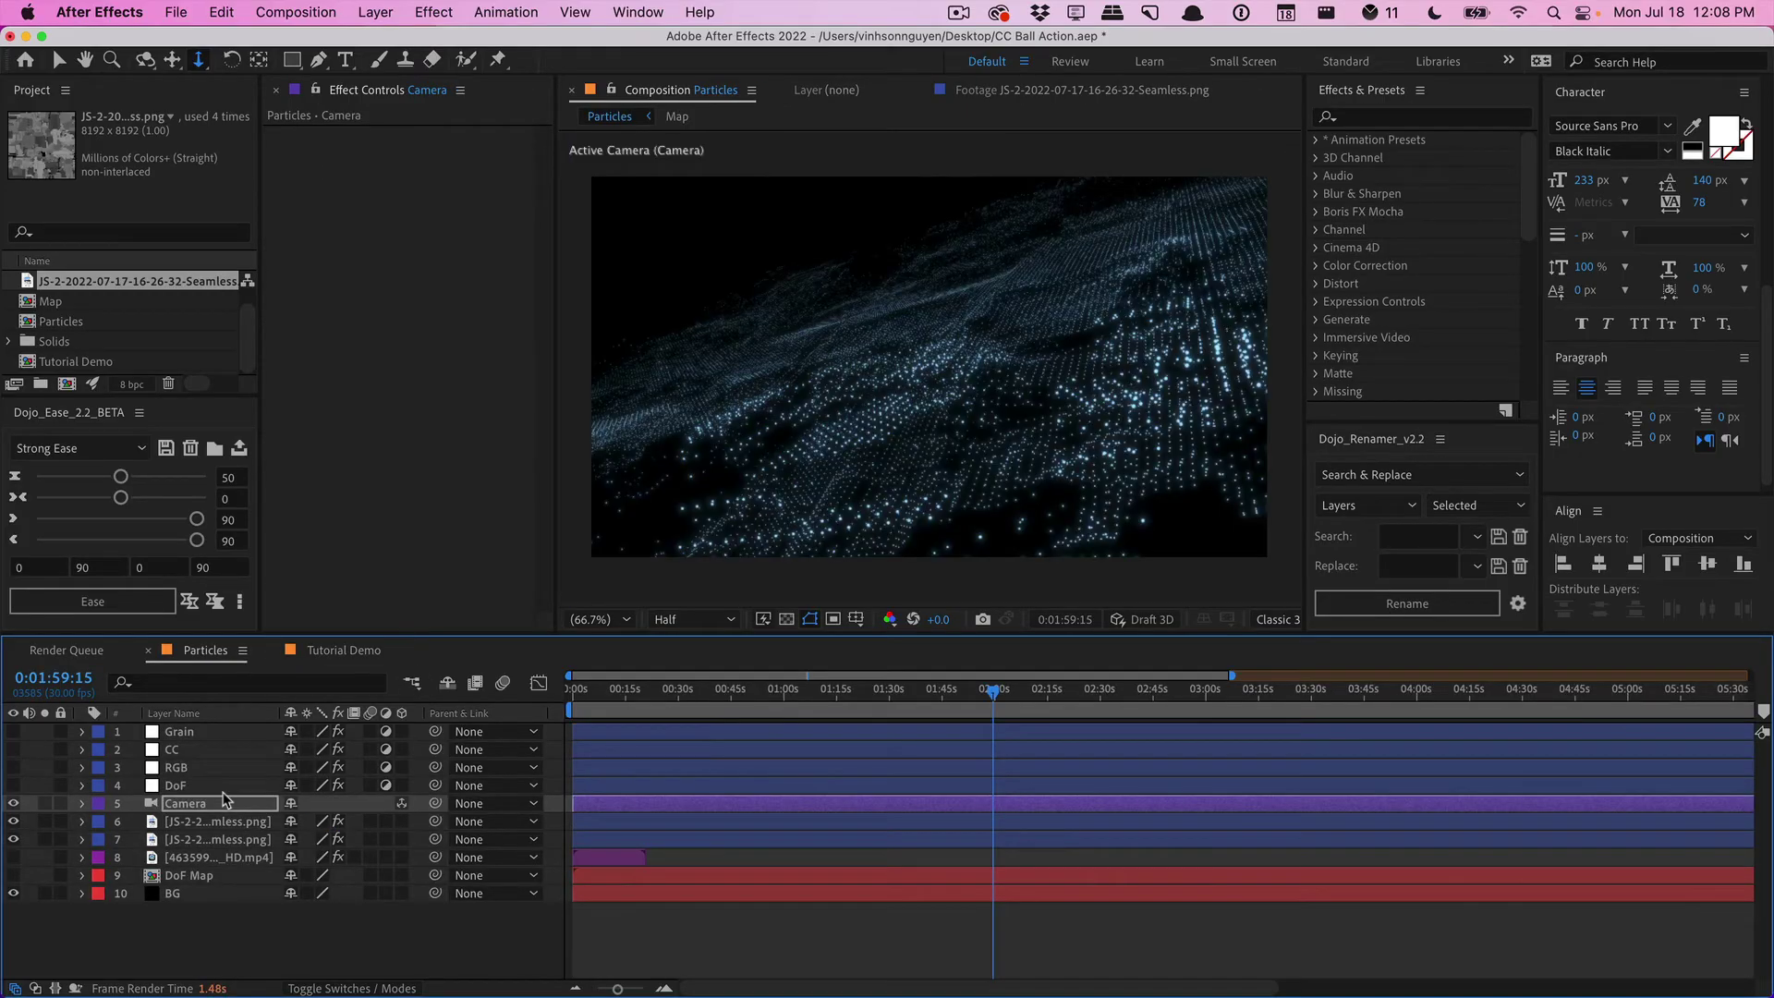
left_click(209, 878)
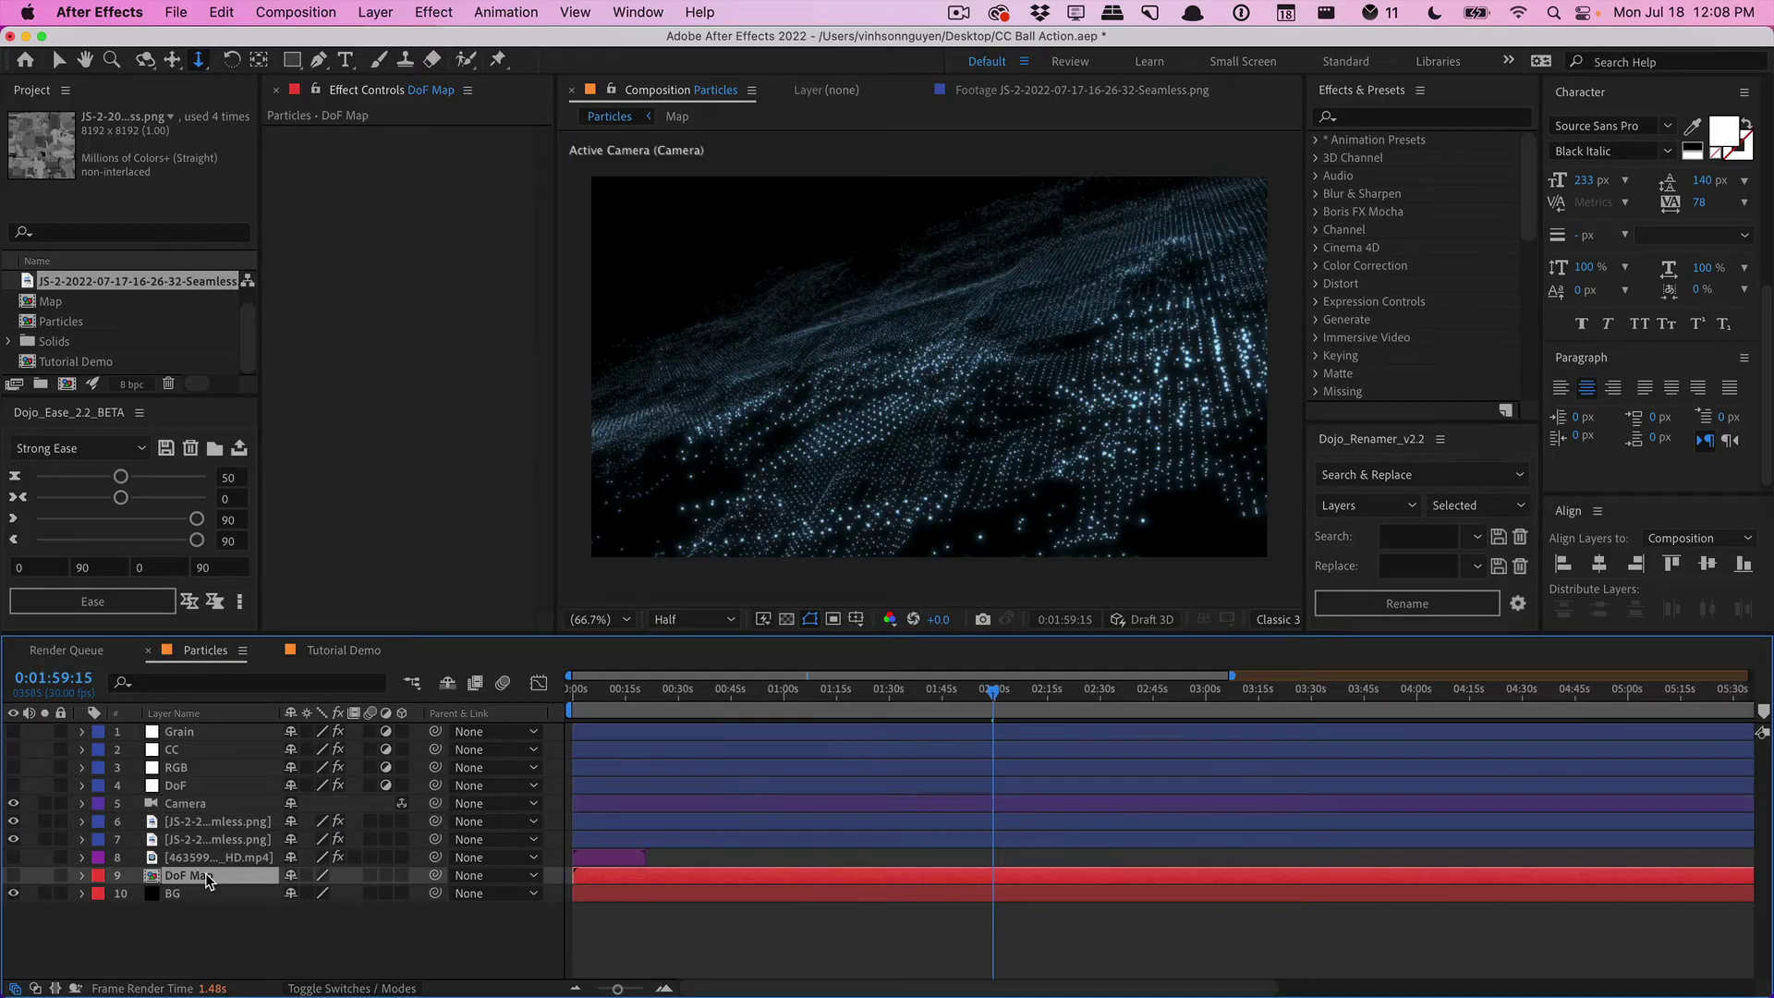
left_click(14, 876)
left_click(45, 875)
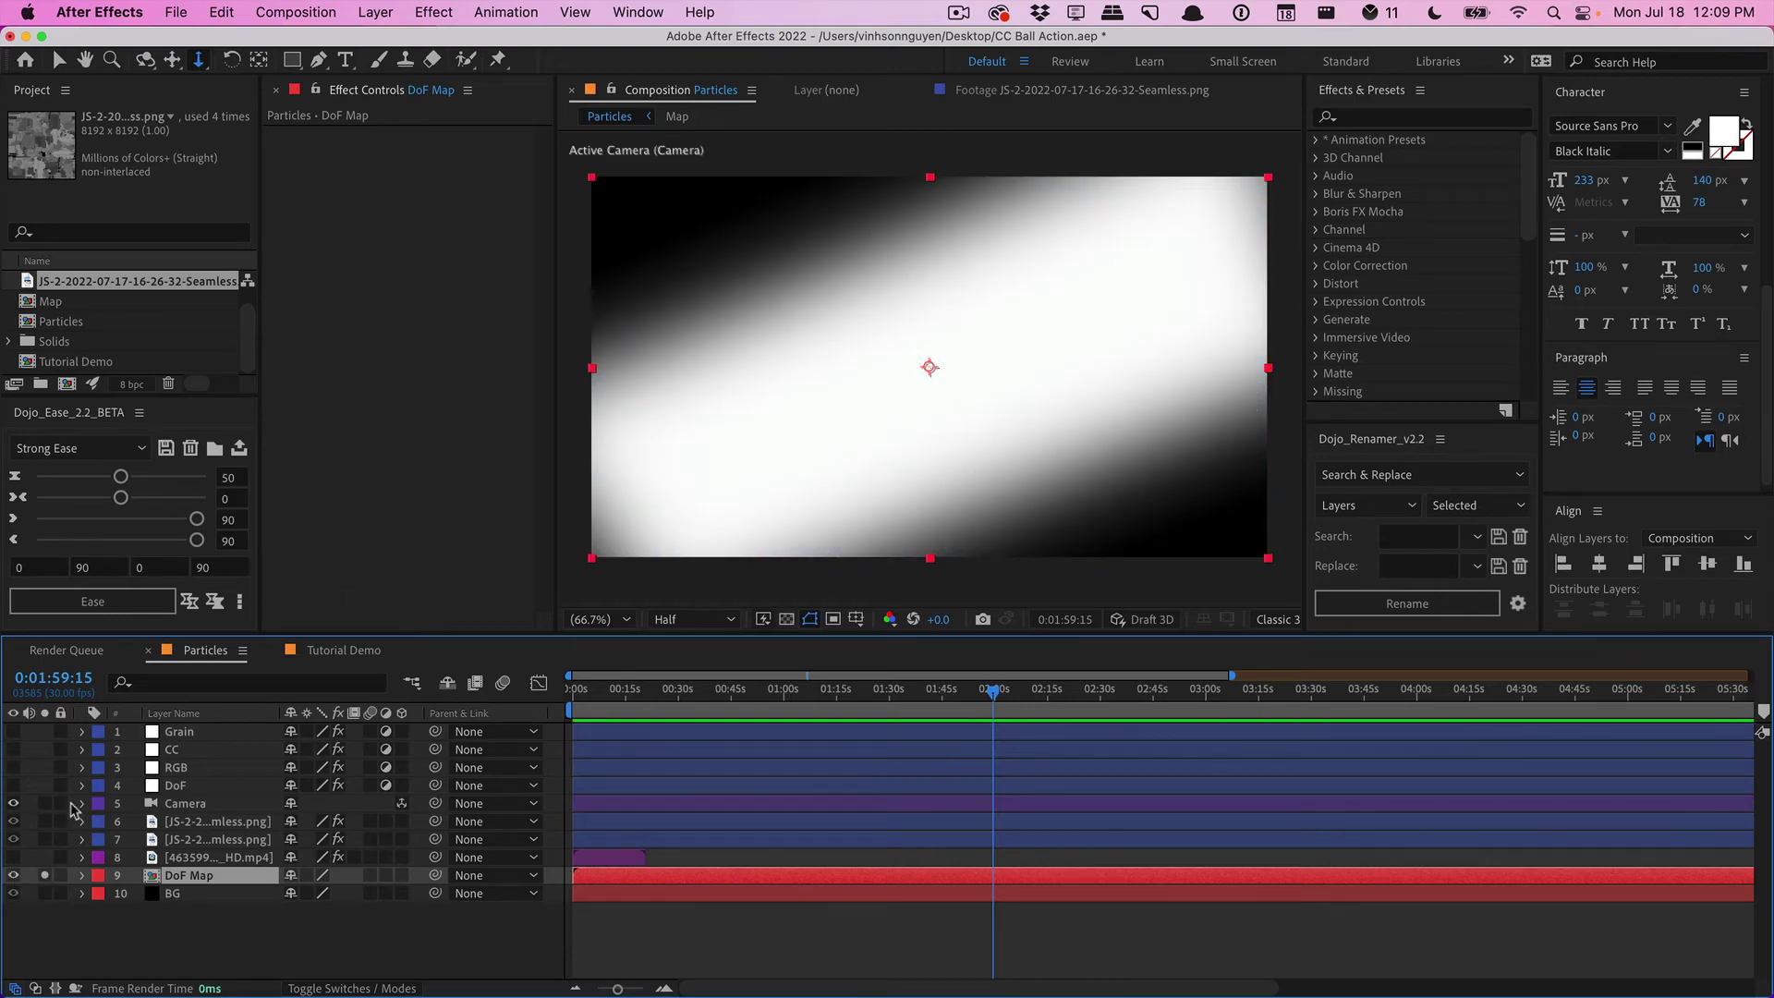
left_click(14, 875)
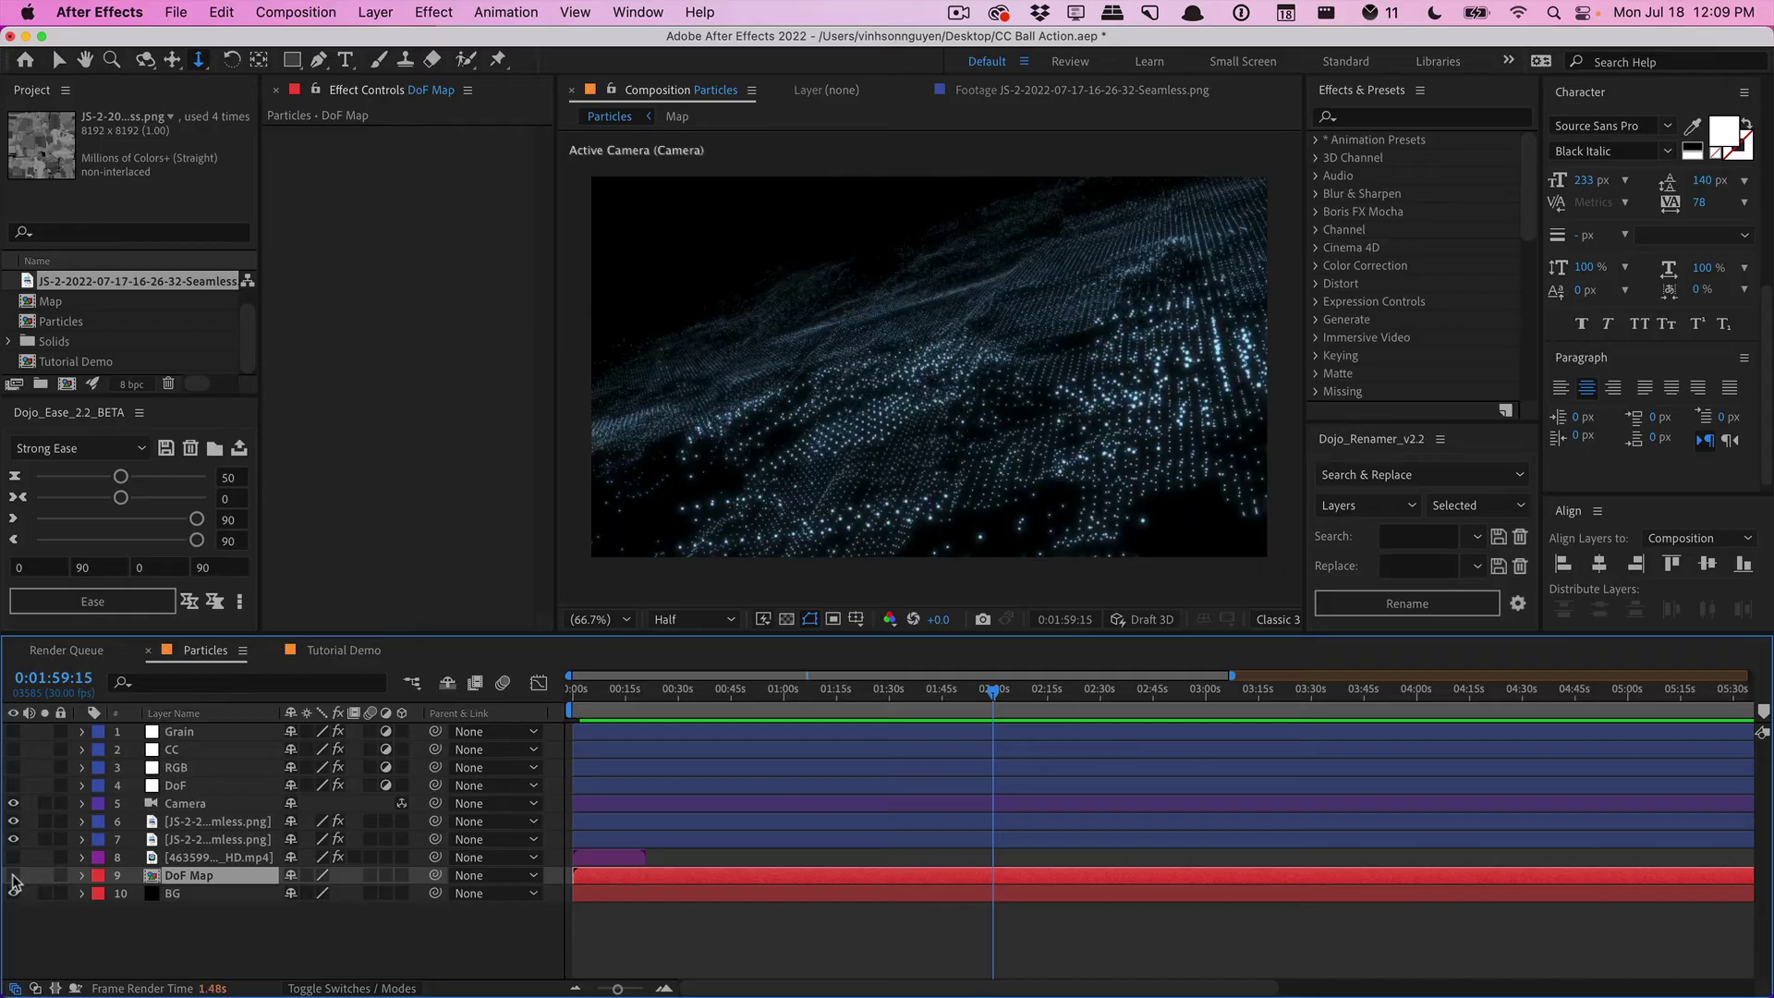
Step: Examine the DoF layer's Camera Lens Blur settings in Particles and return to the Tutorial Demo composition
left_click(190, 787)
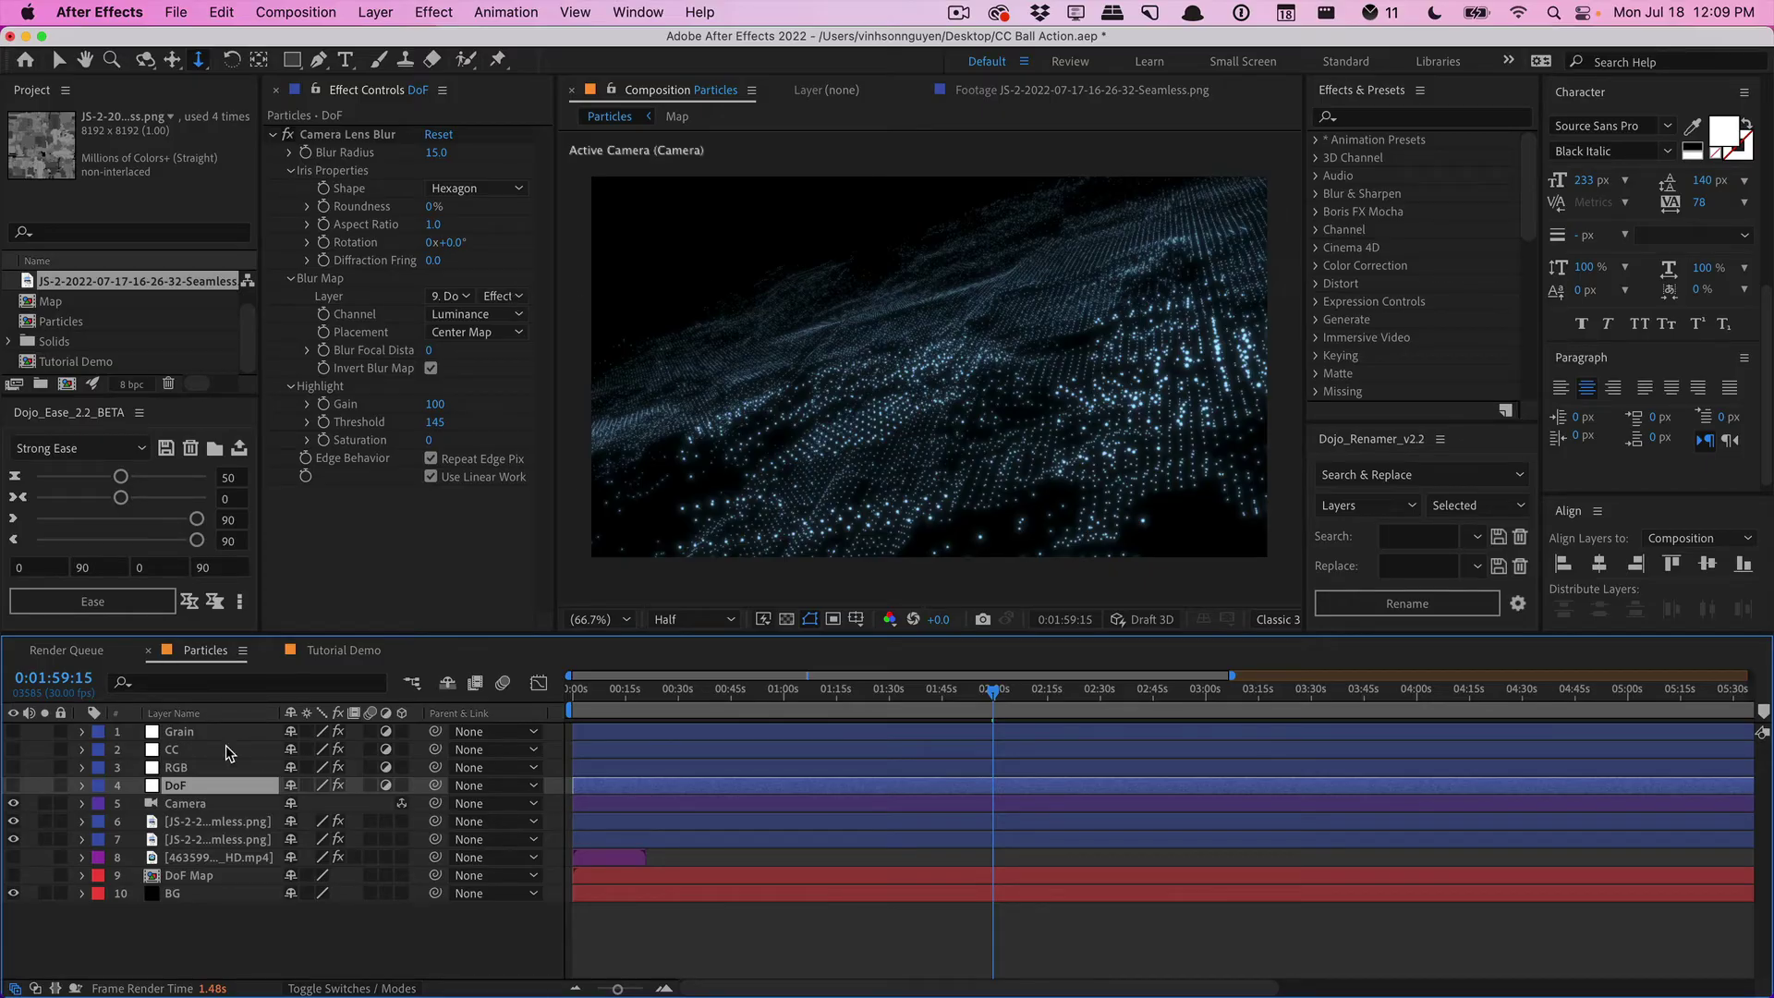
left_click(336, 649)
left_click(205, 650)
left_click(336, 650)
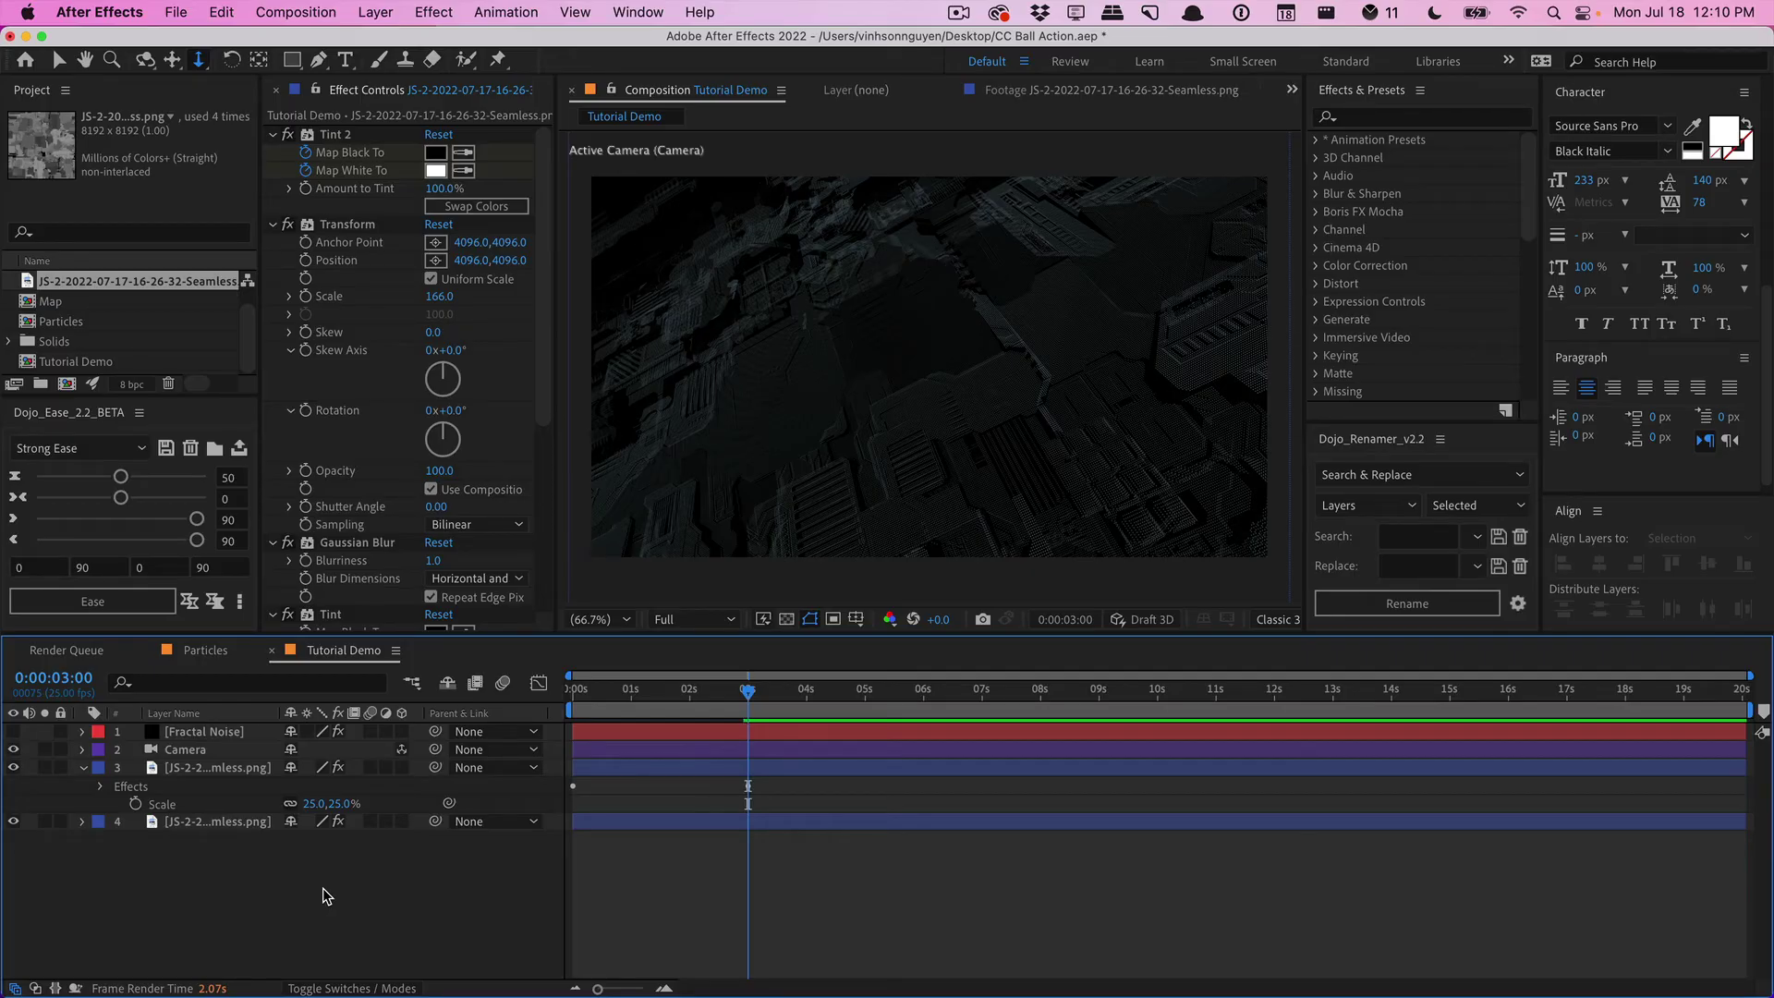
Step: Add the 463599 woman's face video to Tutorial Demo as the top layer and apply CC Ball Action to it
left_click(194, 284)
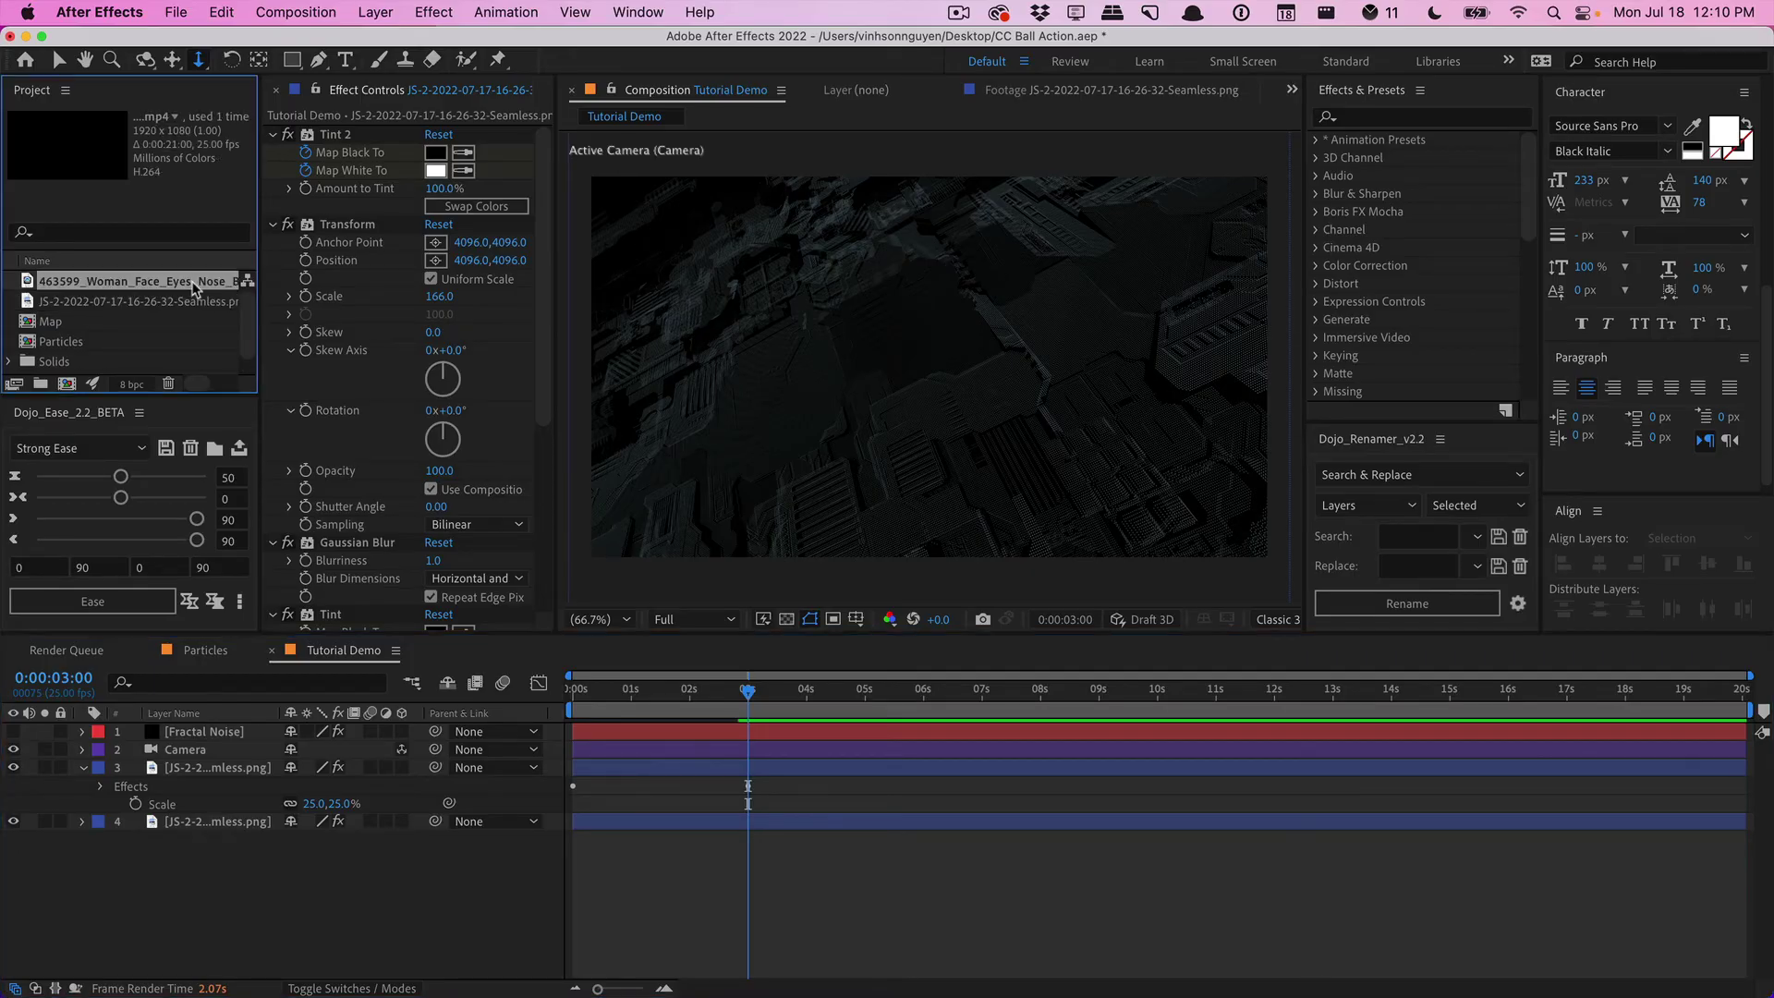
left_click_drag(165, 289, 188, 739)
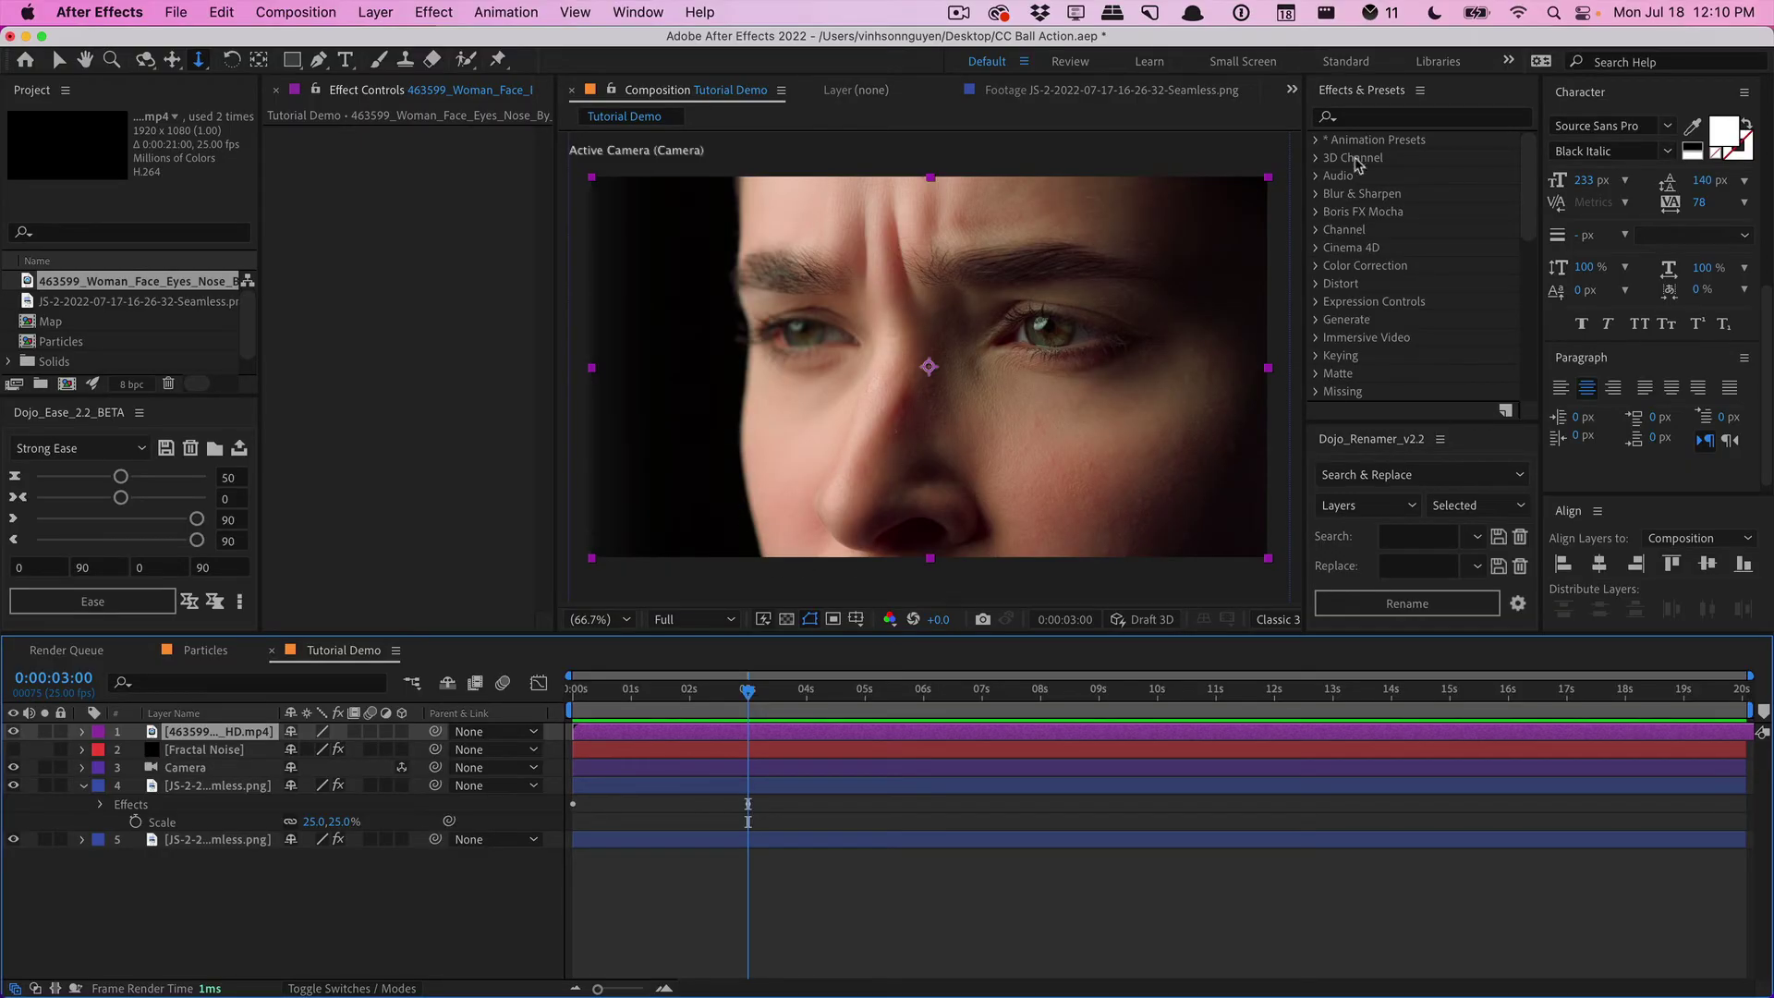
left_click(1381, 122)
type("cc ball")
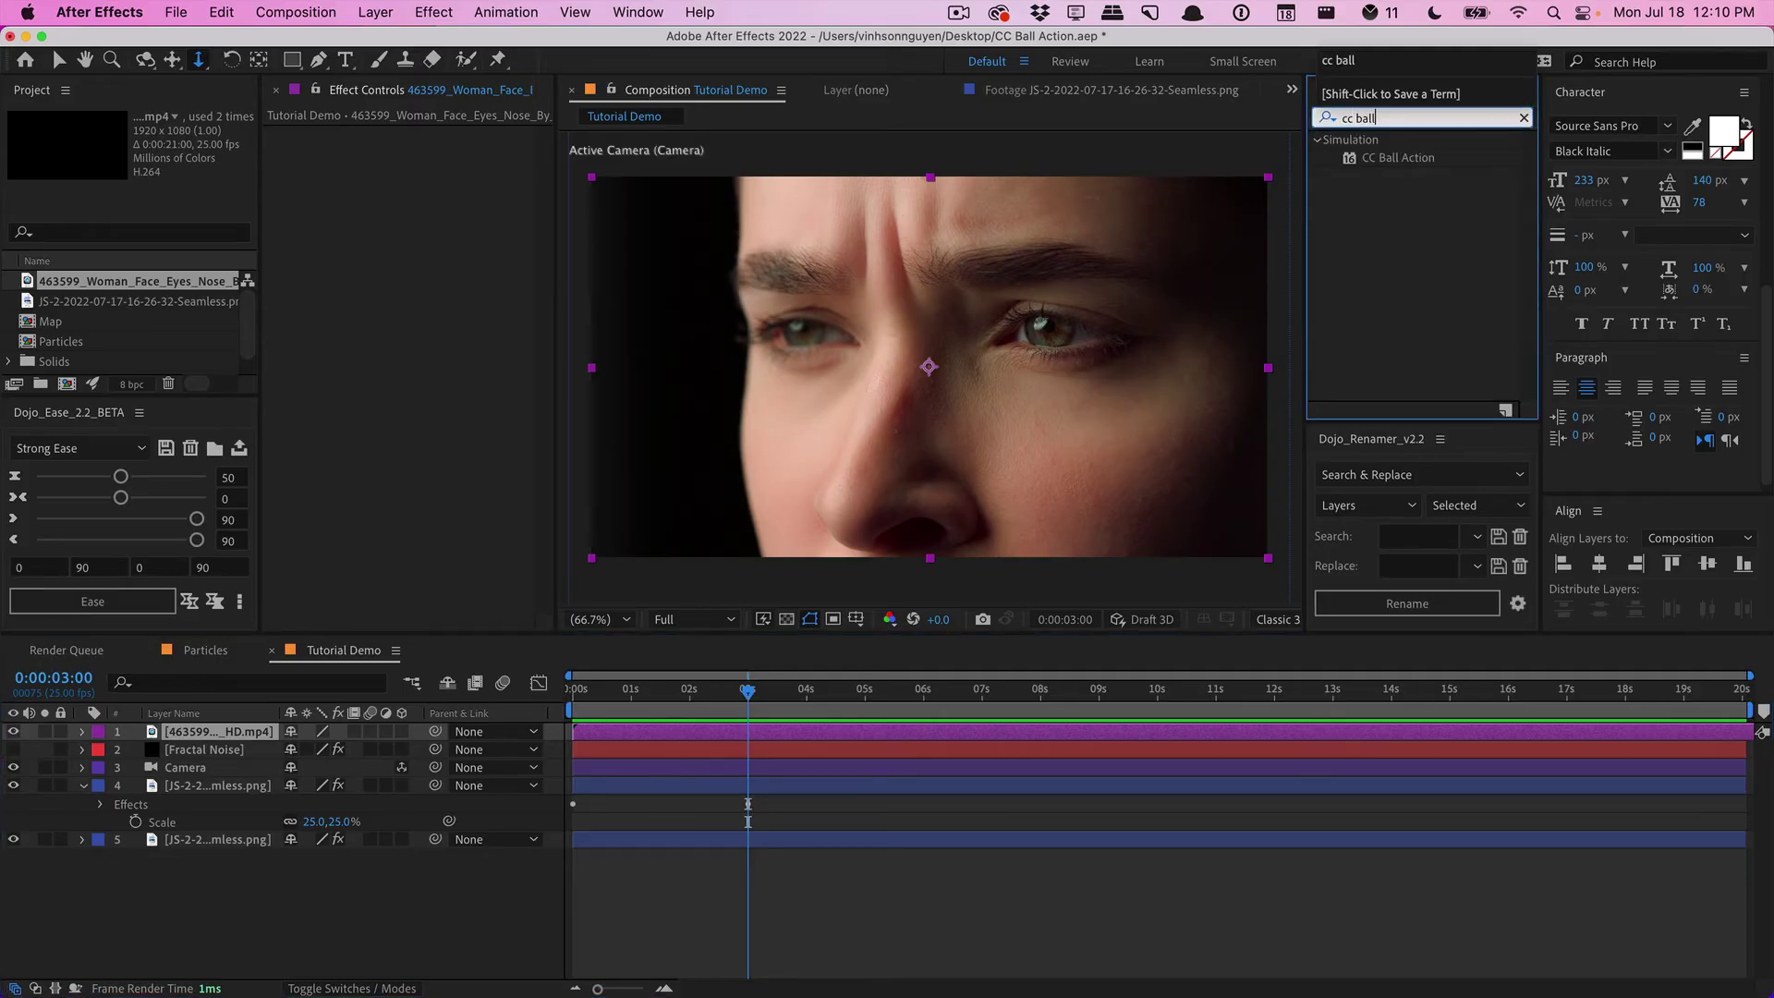
left_click_drag(1388, 161, 226, 735)
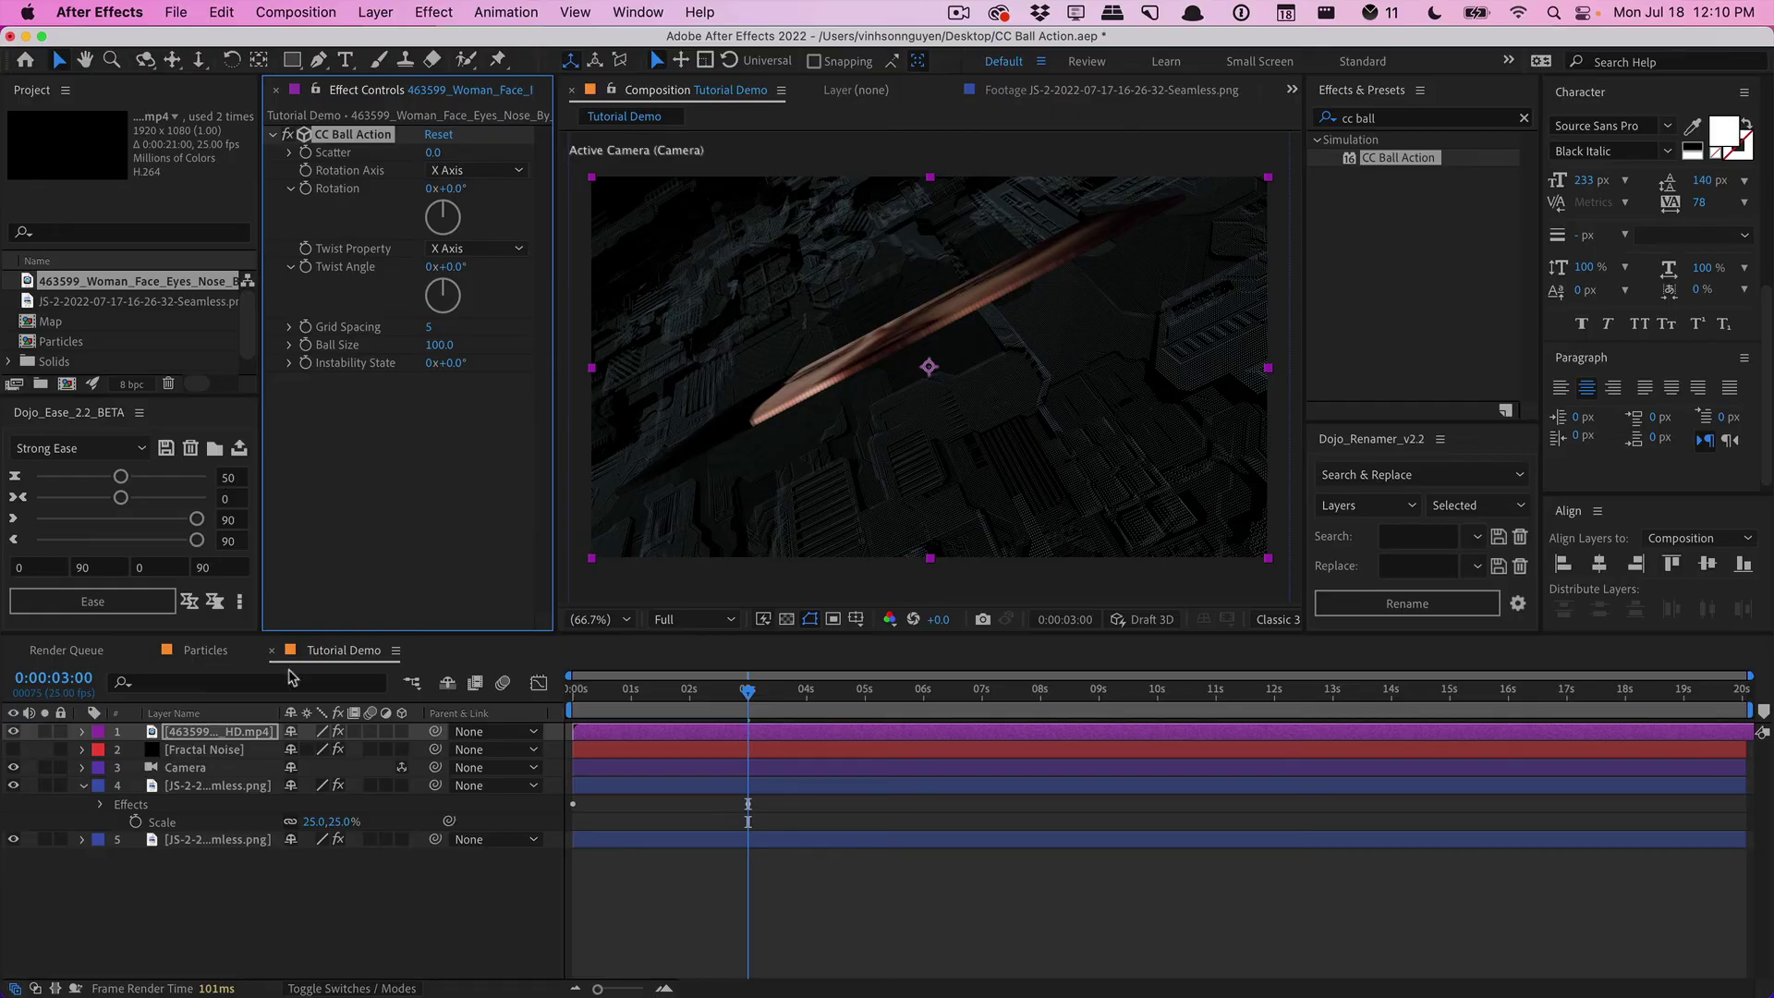
Step: Disable the existing camera and create a new camera above it for the face video
left_click(205, 773)
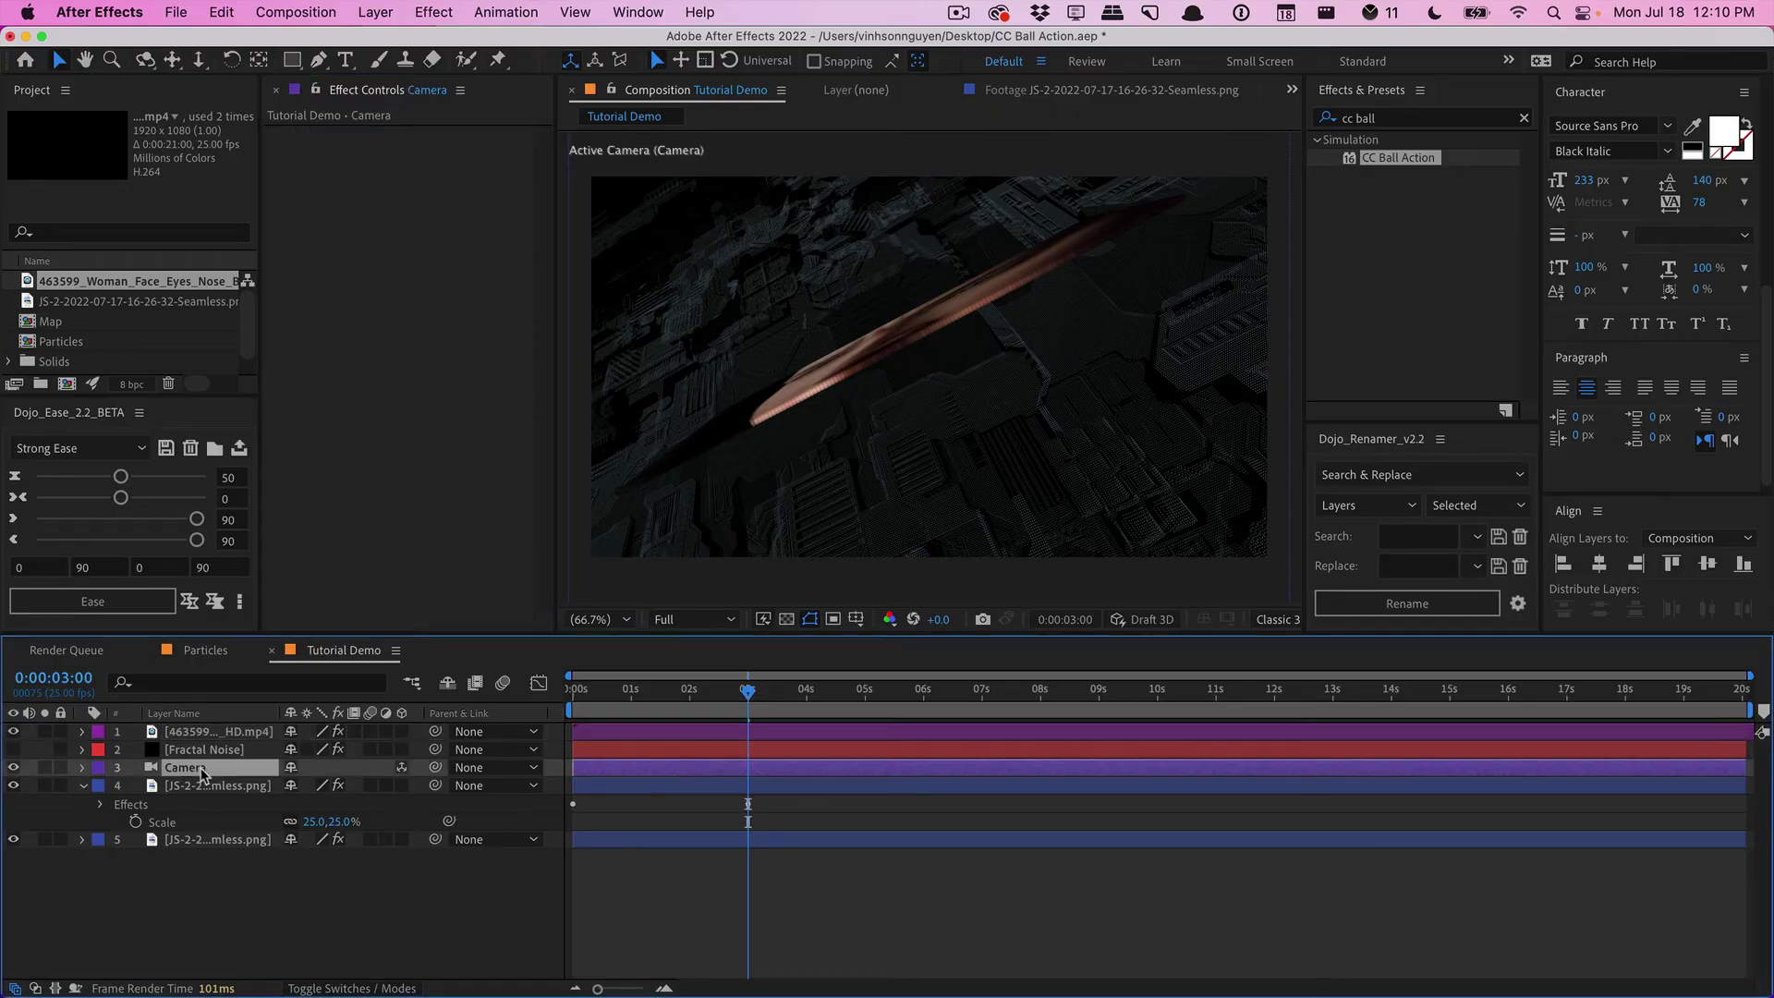
left_click(13, 768)
left_click(375, 12)
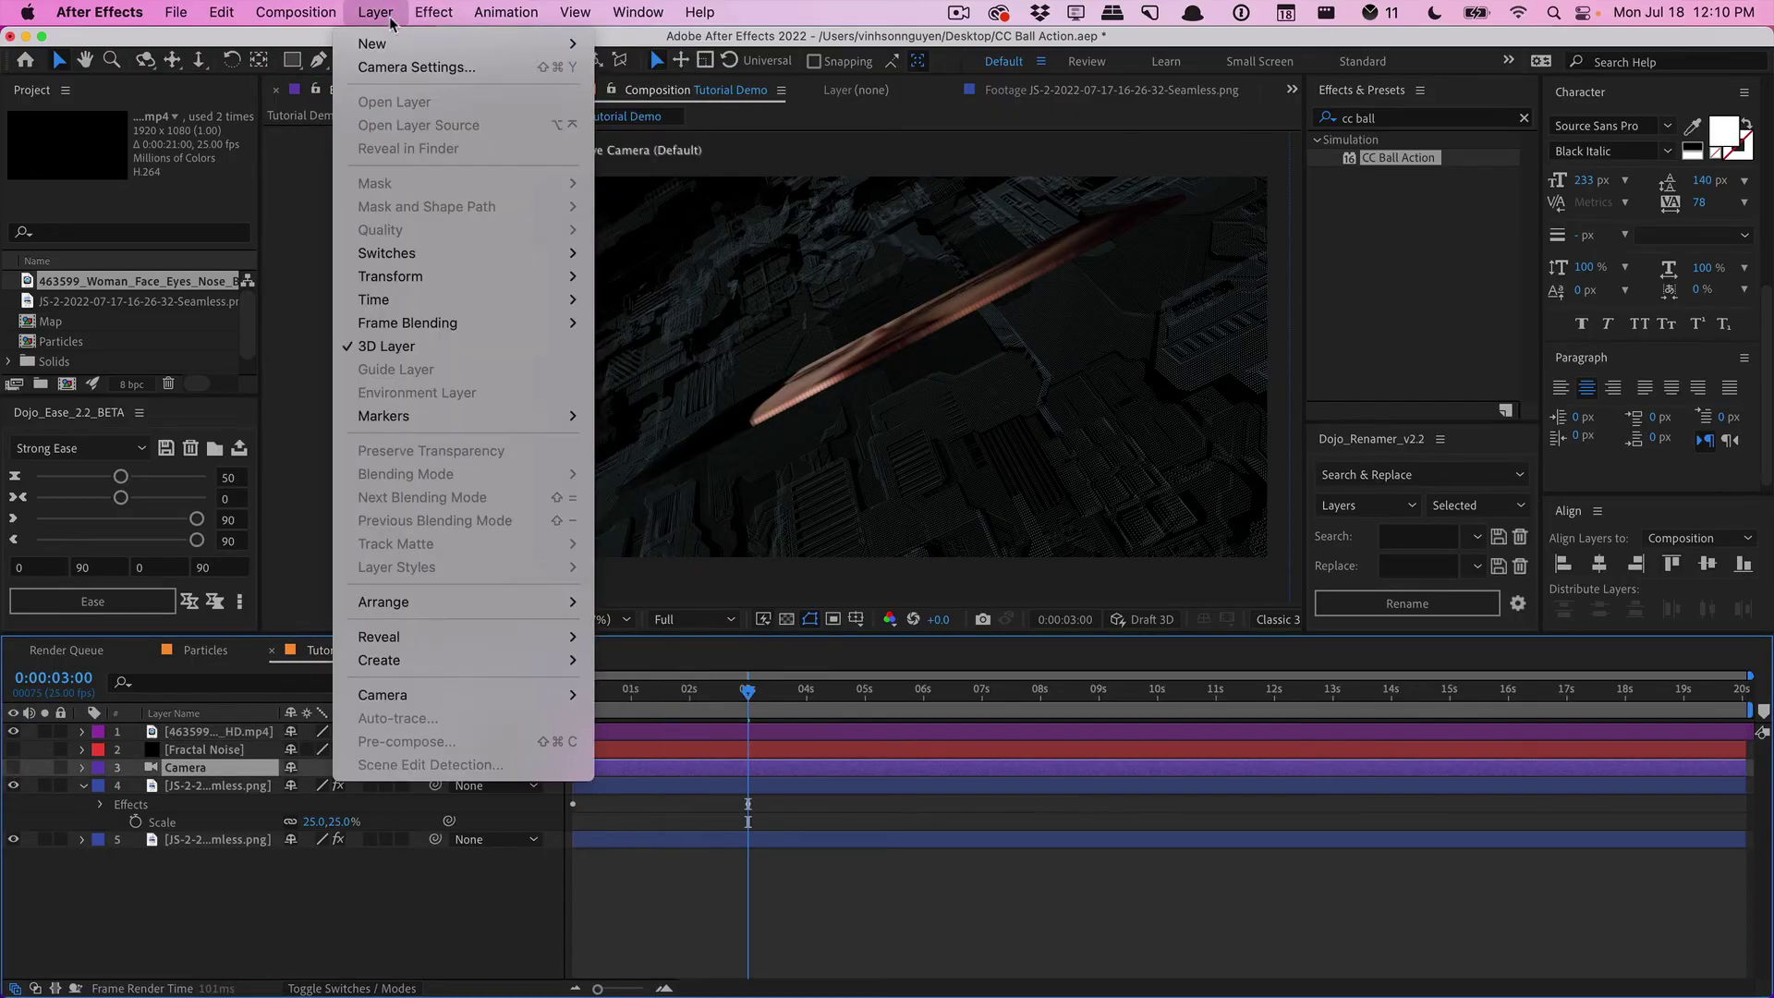
mouse_move(383, 43)
left_click(638, 114)
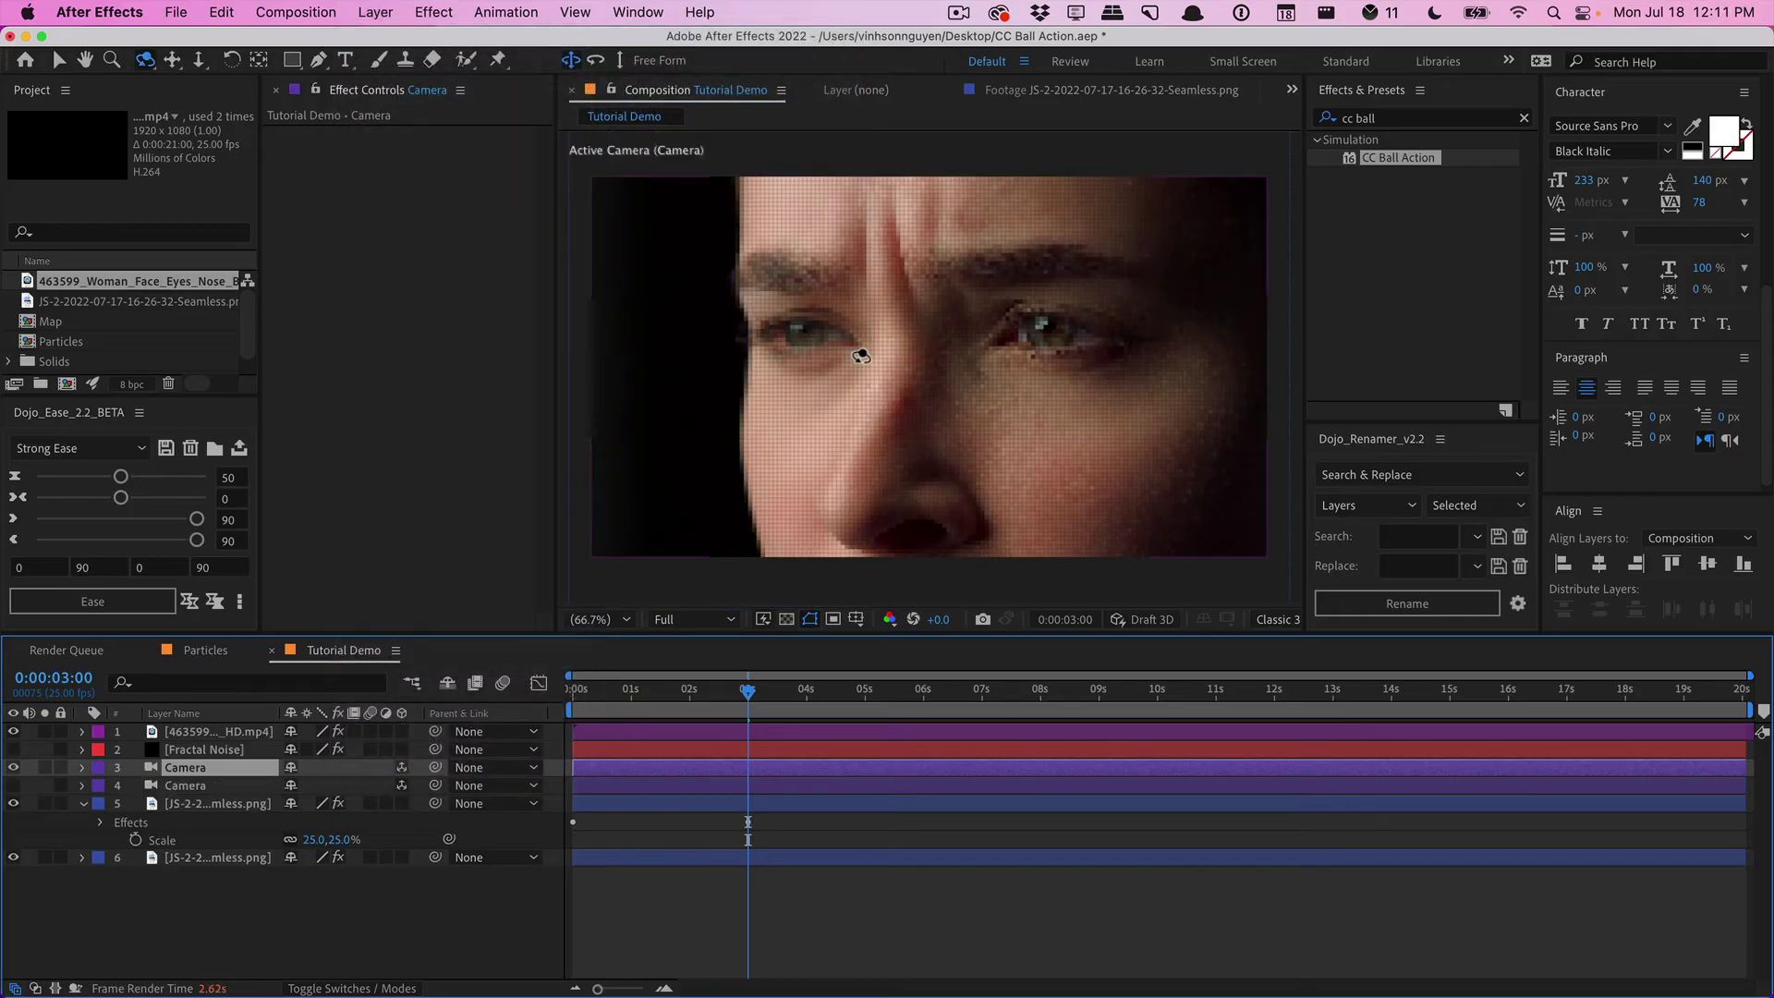
Step: Set the face video's CC Ball Action Twist Property to Brightness and its Twist Angle to 42°
left_click(222, 732)
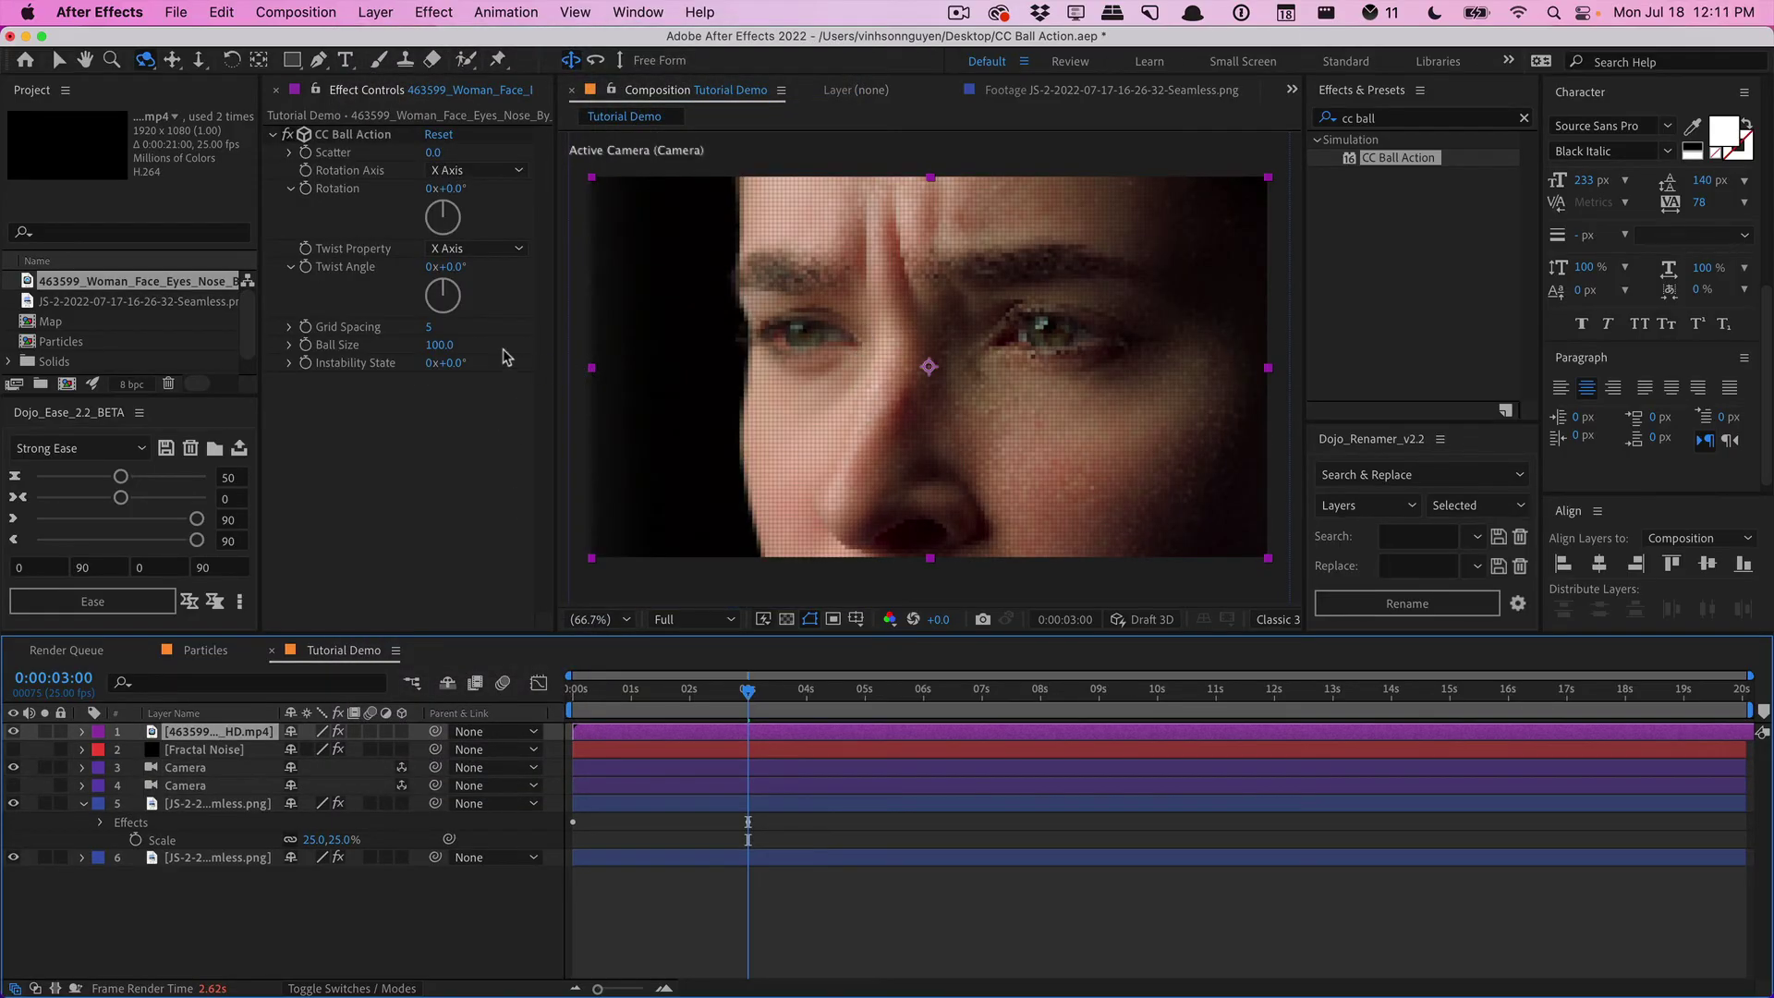
left_click(480, 250)
left_click(480, 482)
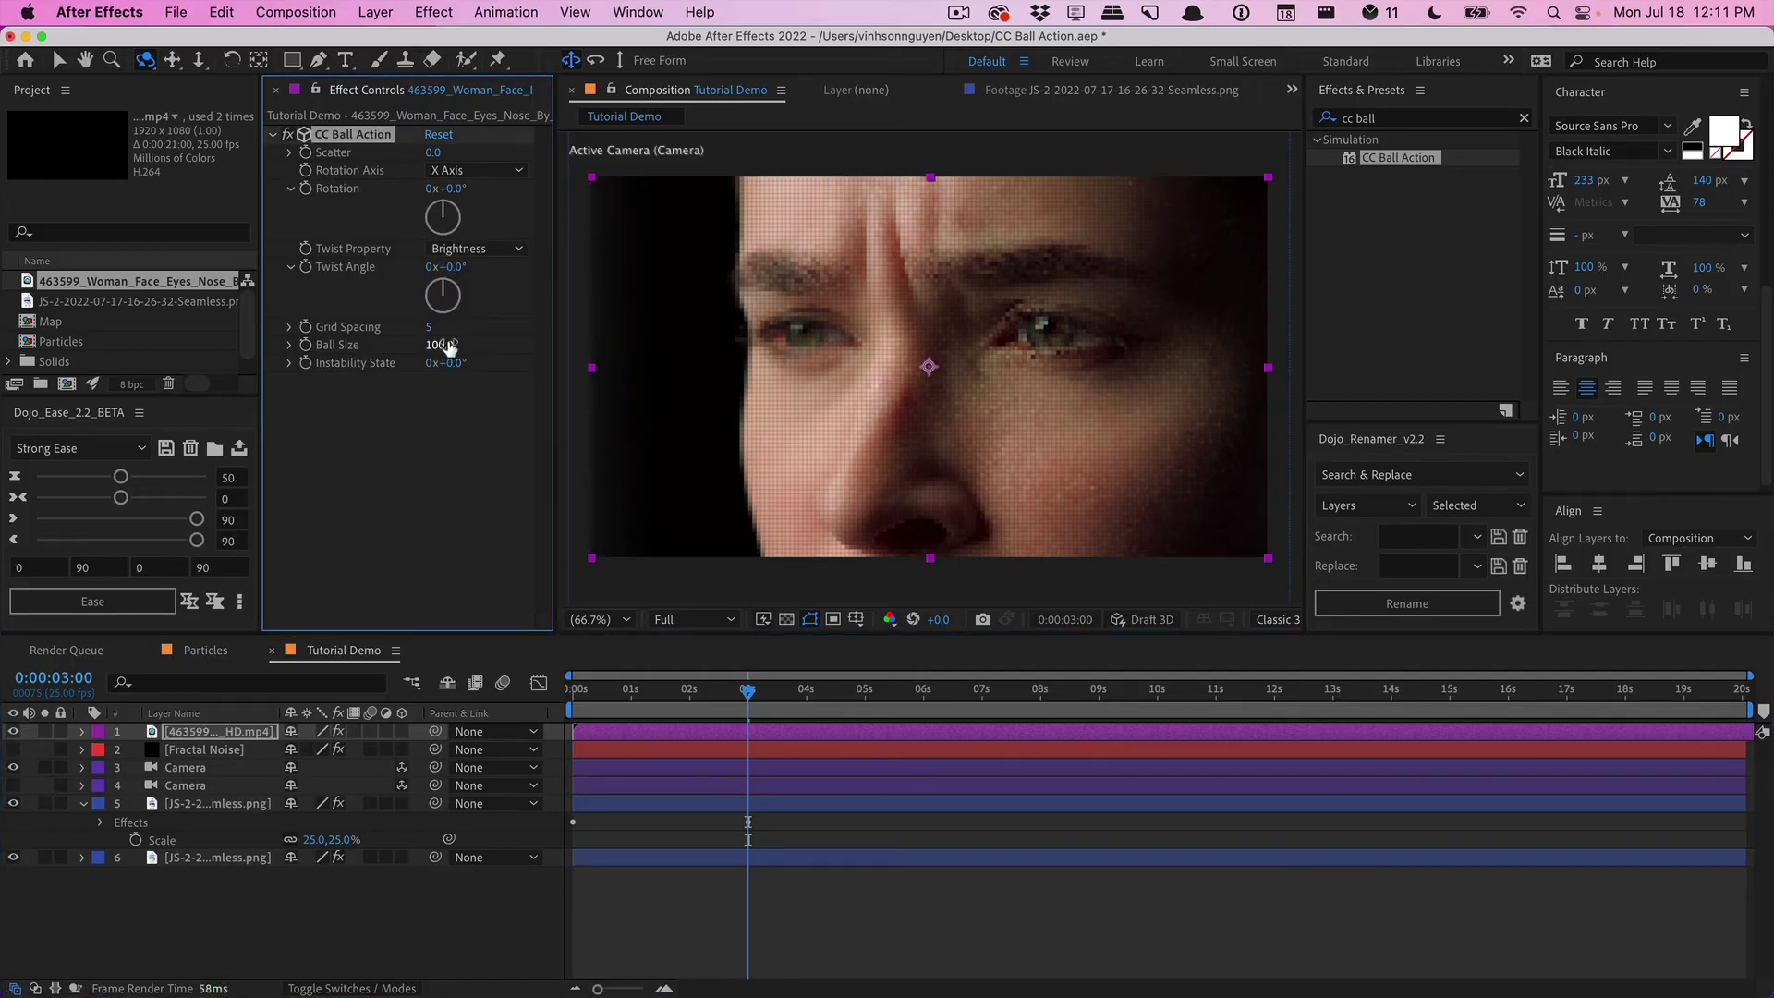
left_click_drag(451, 267, 490, 259)
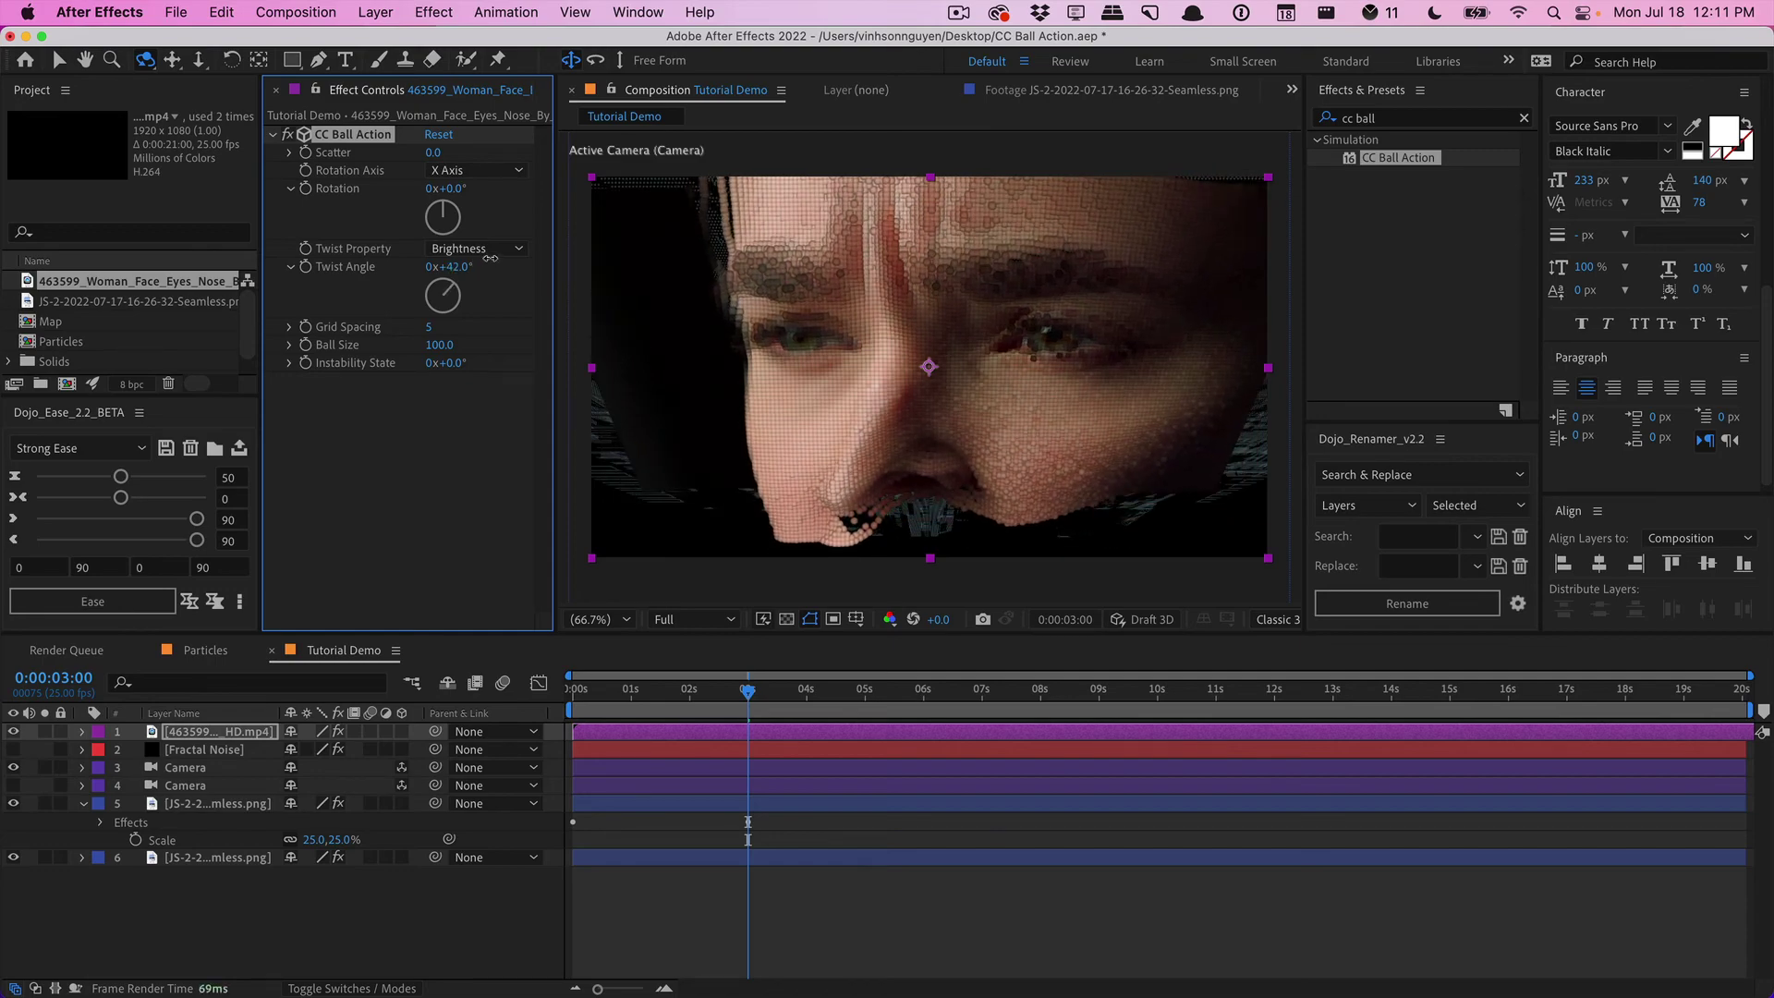
Step: Set the face video's CC Ball Action Grid Spacing to 1 and Ball Size to 55
left_click(430, 327)
type("2")
key("Return")
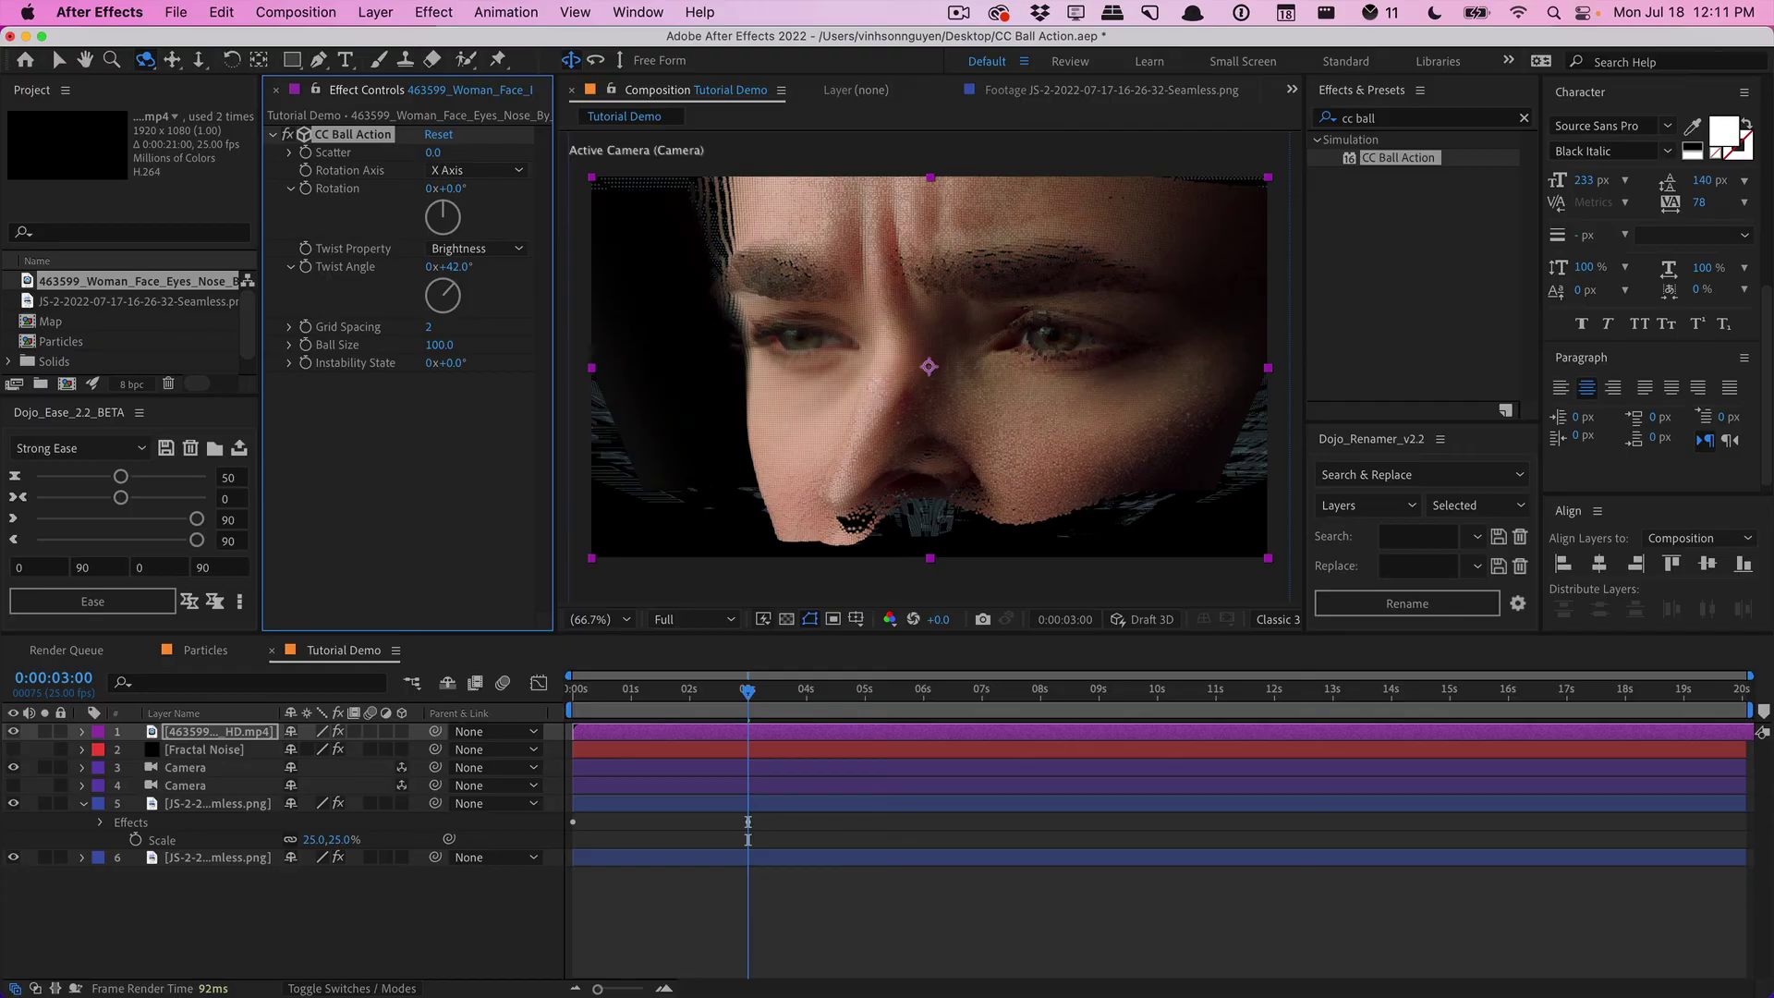
left_click(429, 328)
type("1")
key("Return")
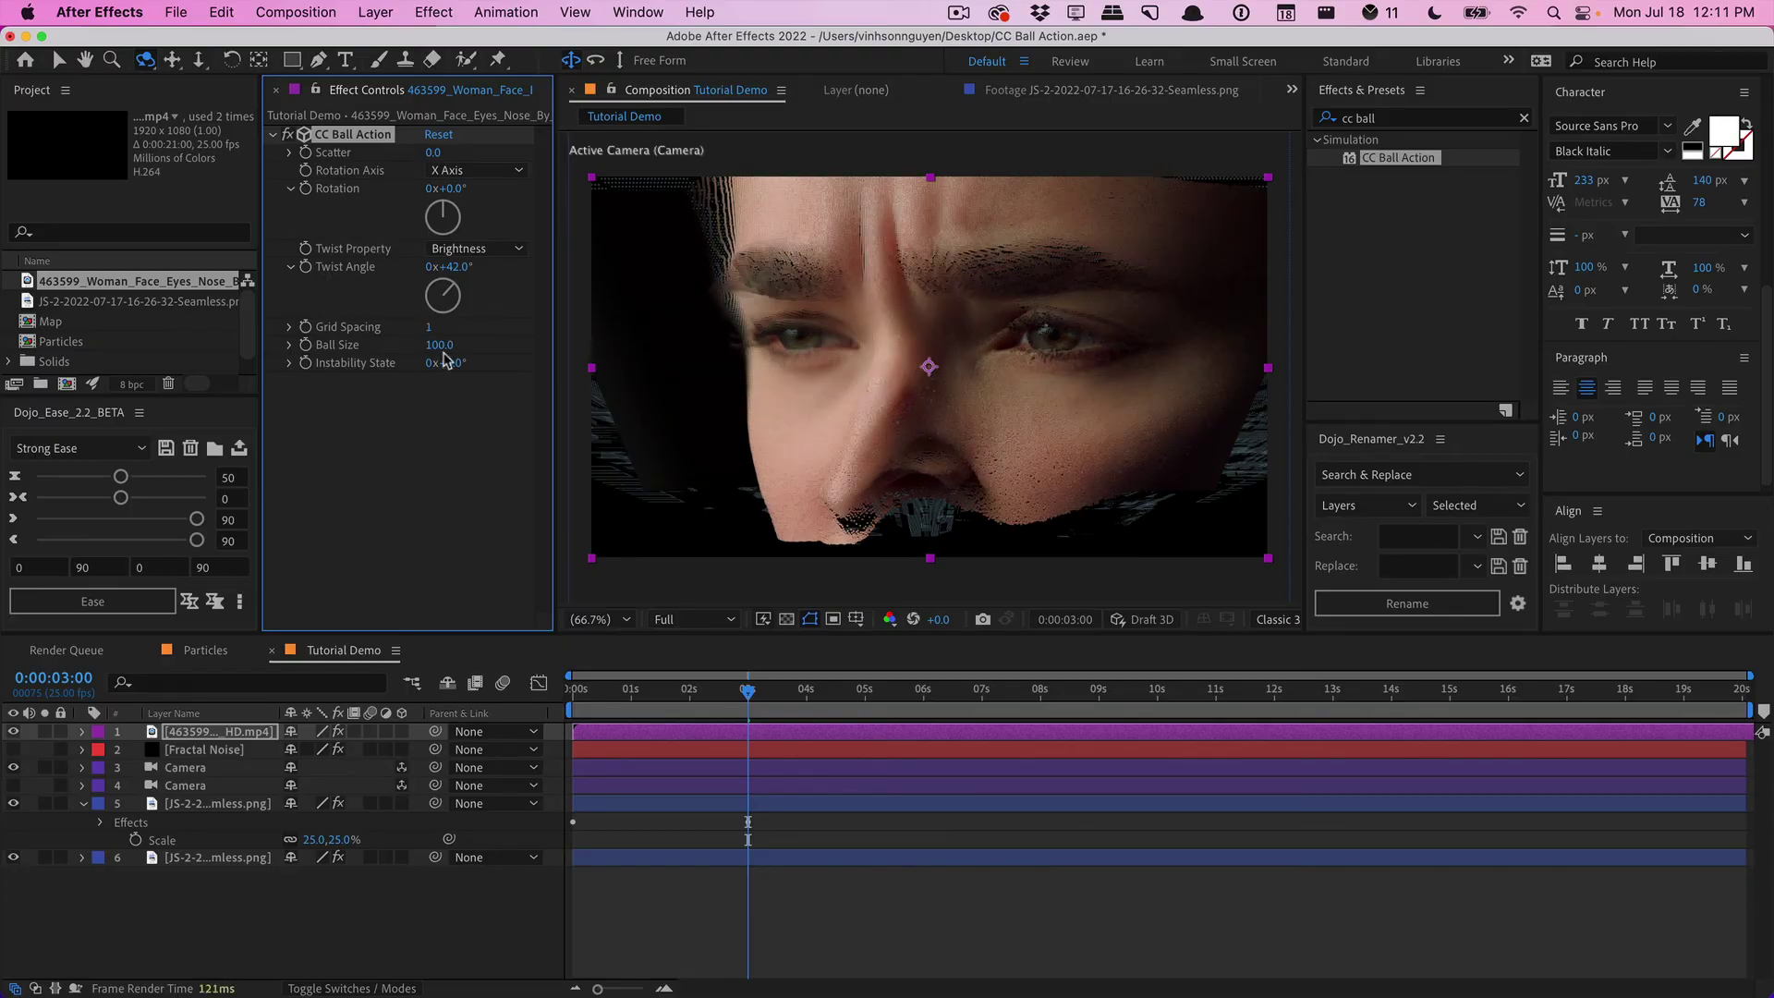
left_click_drag(446, 356, 403, 356)
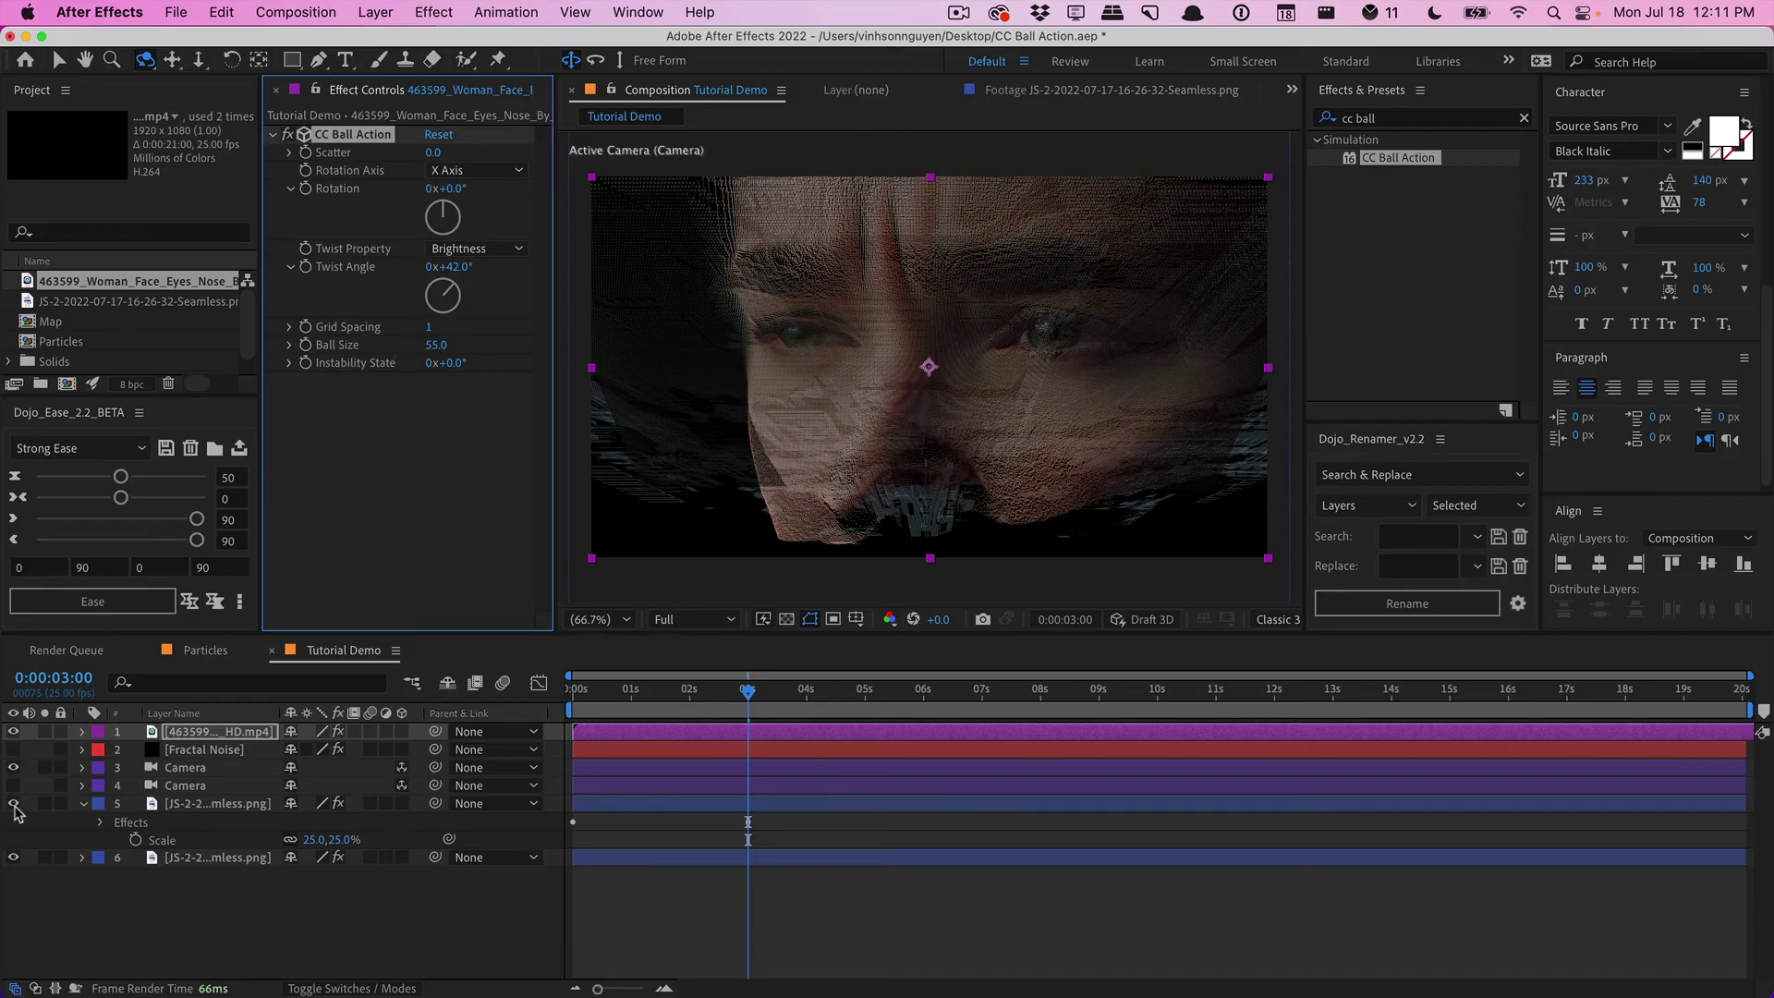
Step: Hide both seamless PNG layers and orbit the camera to view the particle face up close at an angle
left_click_drag(13, 803, 13, 858)
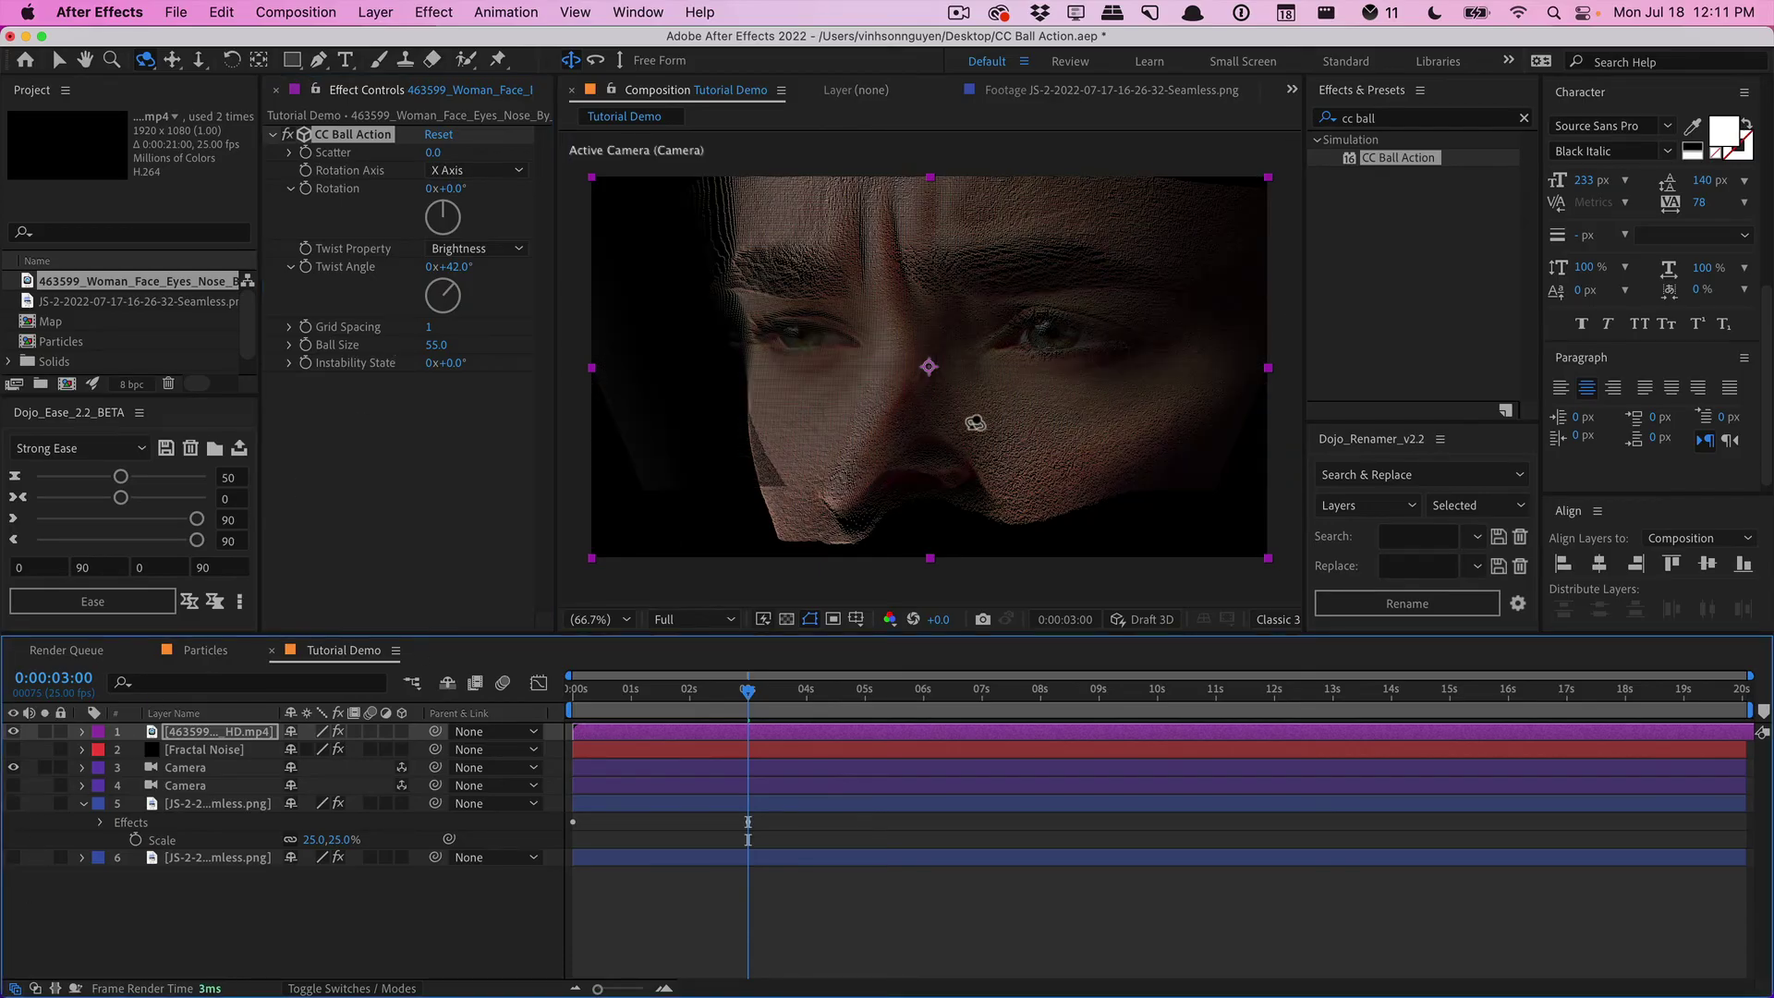
left_click_drag(976, 423, 1023, 367)
key("c")
key("c")
key("c")
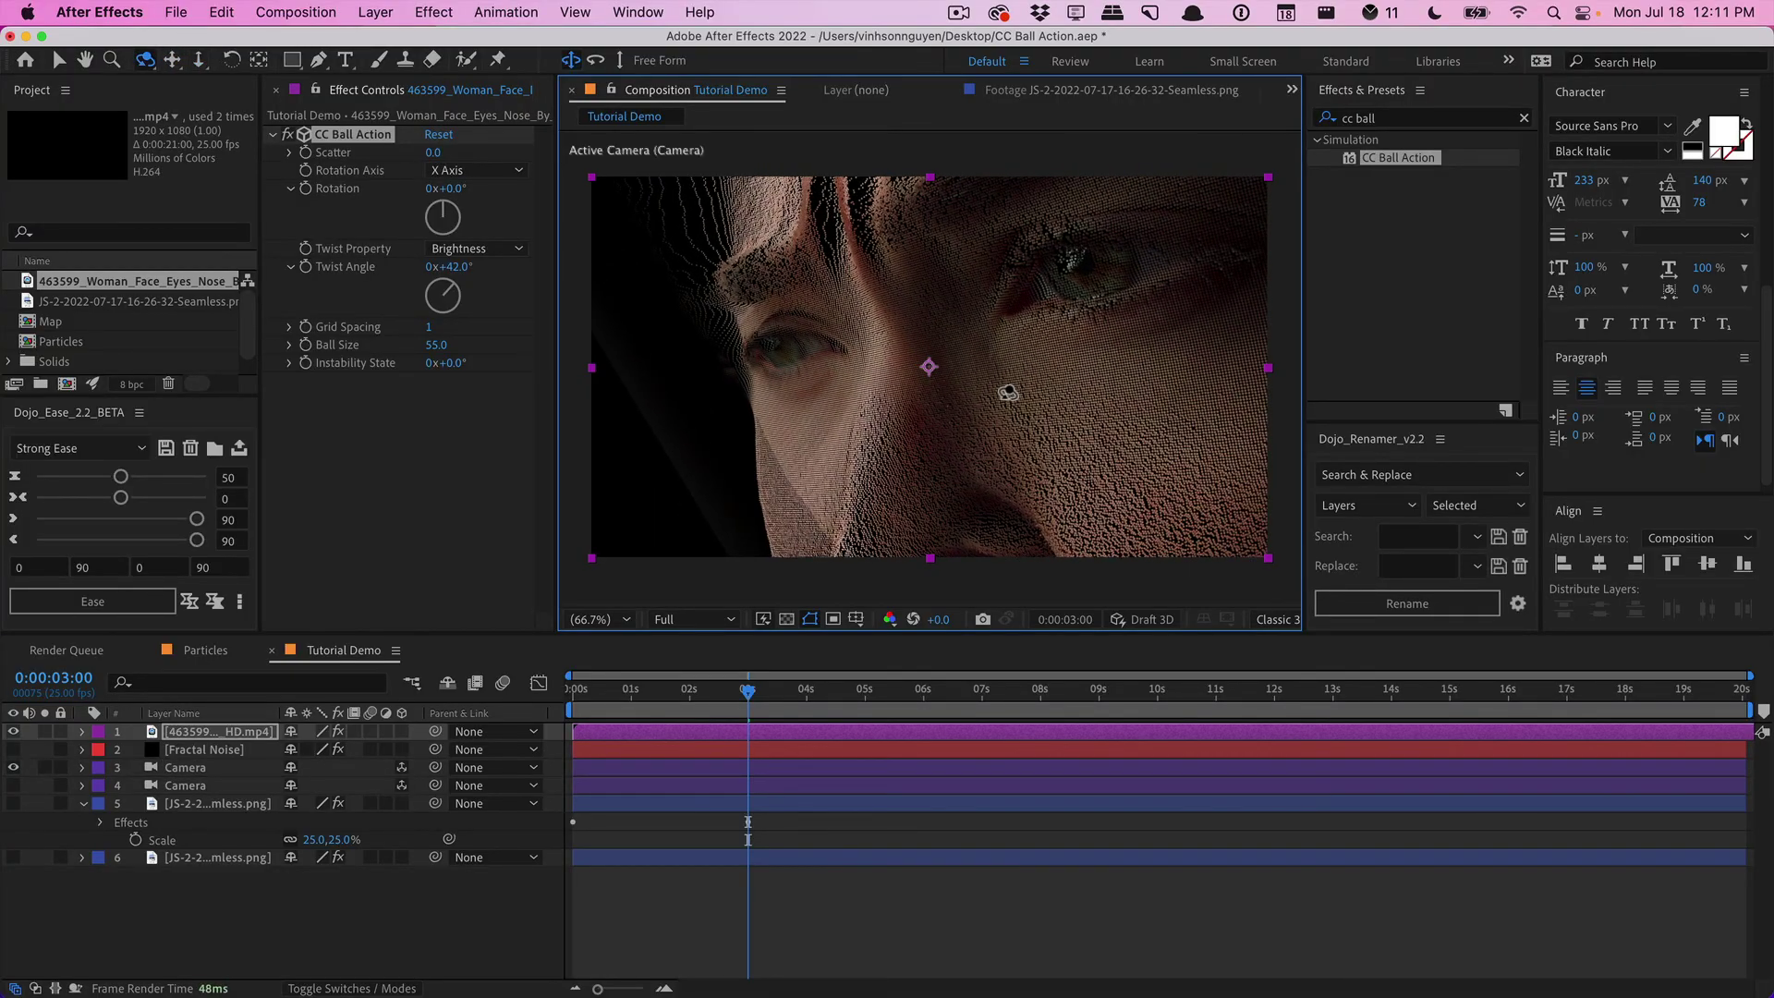
Step: Scrub through the first seconds of Tutorial Demo to preview the particle face in motion, ending at 0:00:03:13
left_click(589, 693)
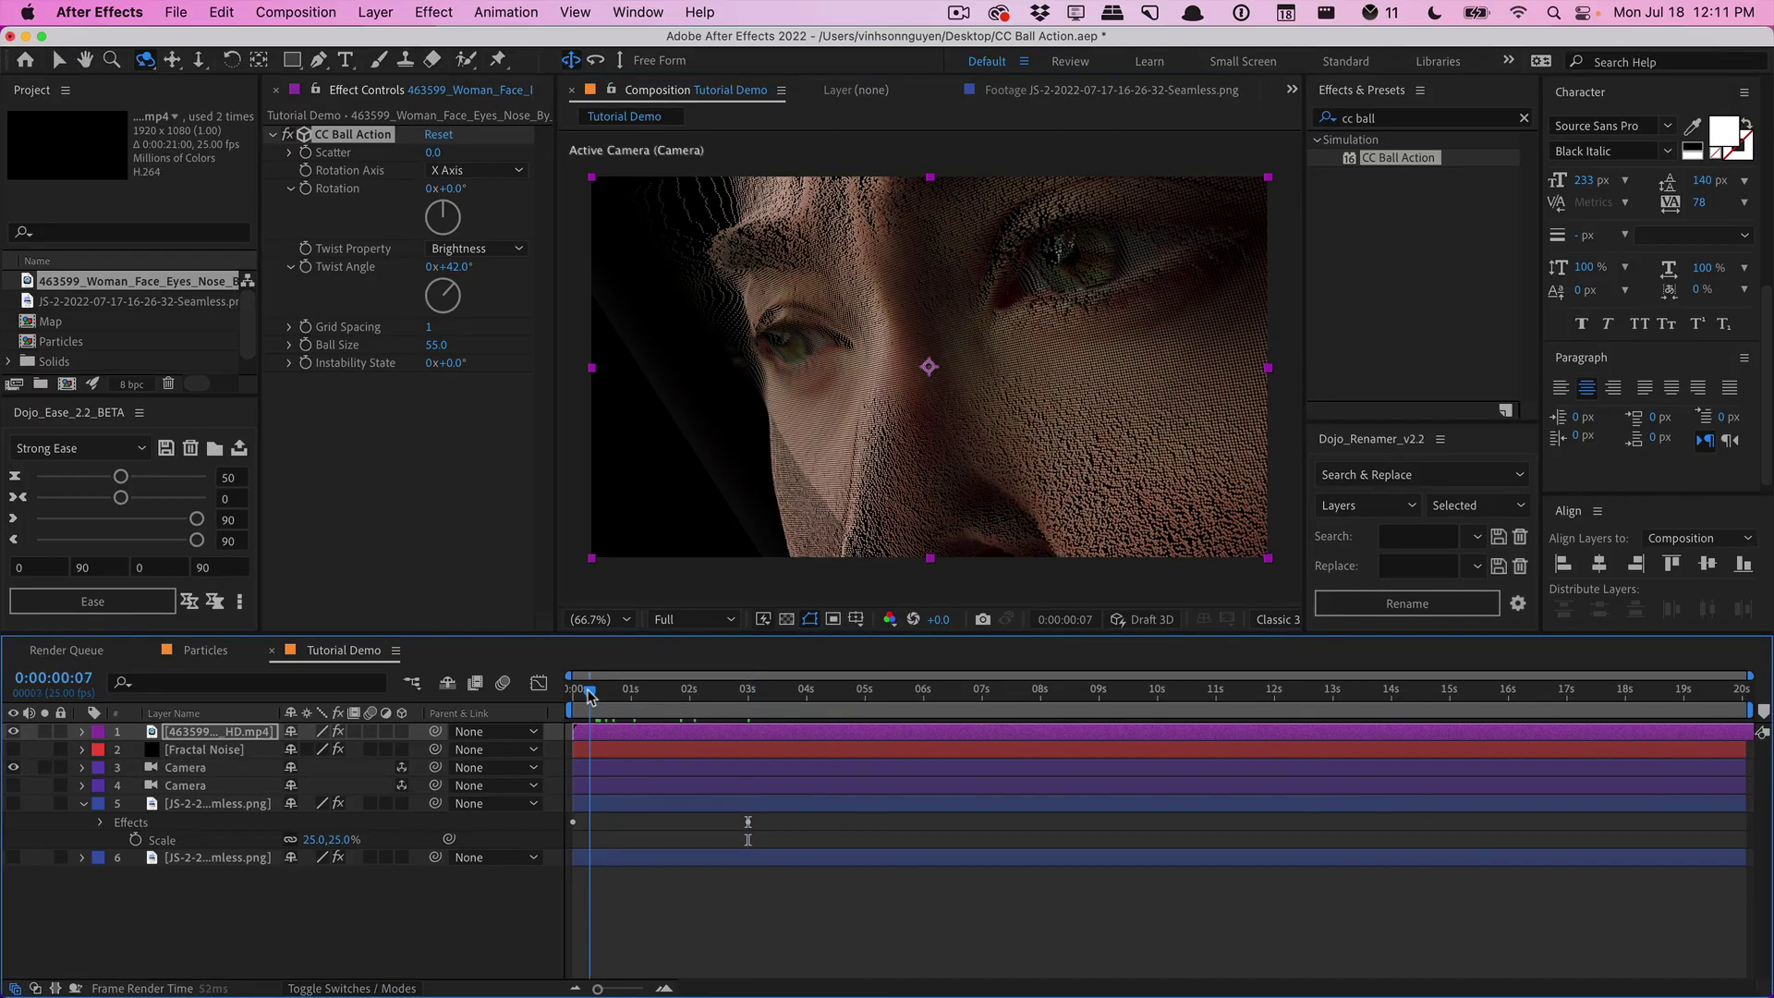
left_click_drag(590, 693, 655, 689)
left_click_drag(707, 681, 779, 672)
left_click_drag(923, 406, 927, 400)
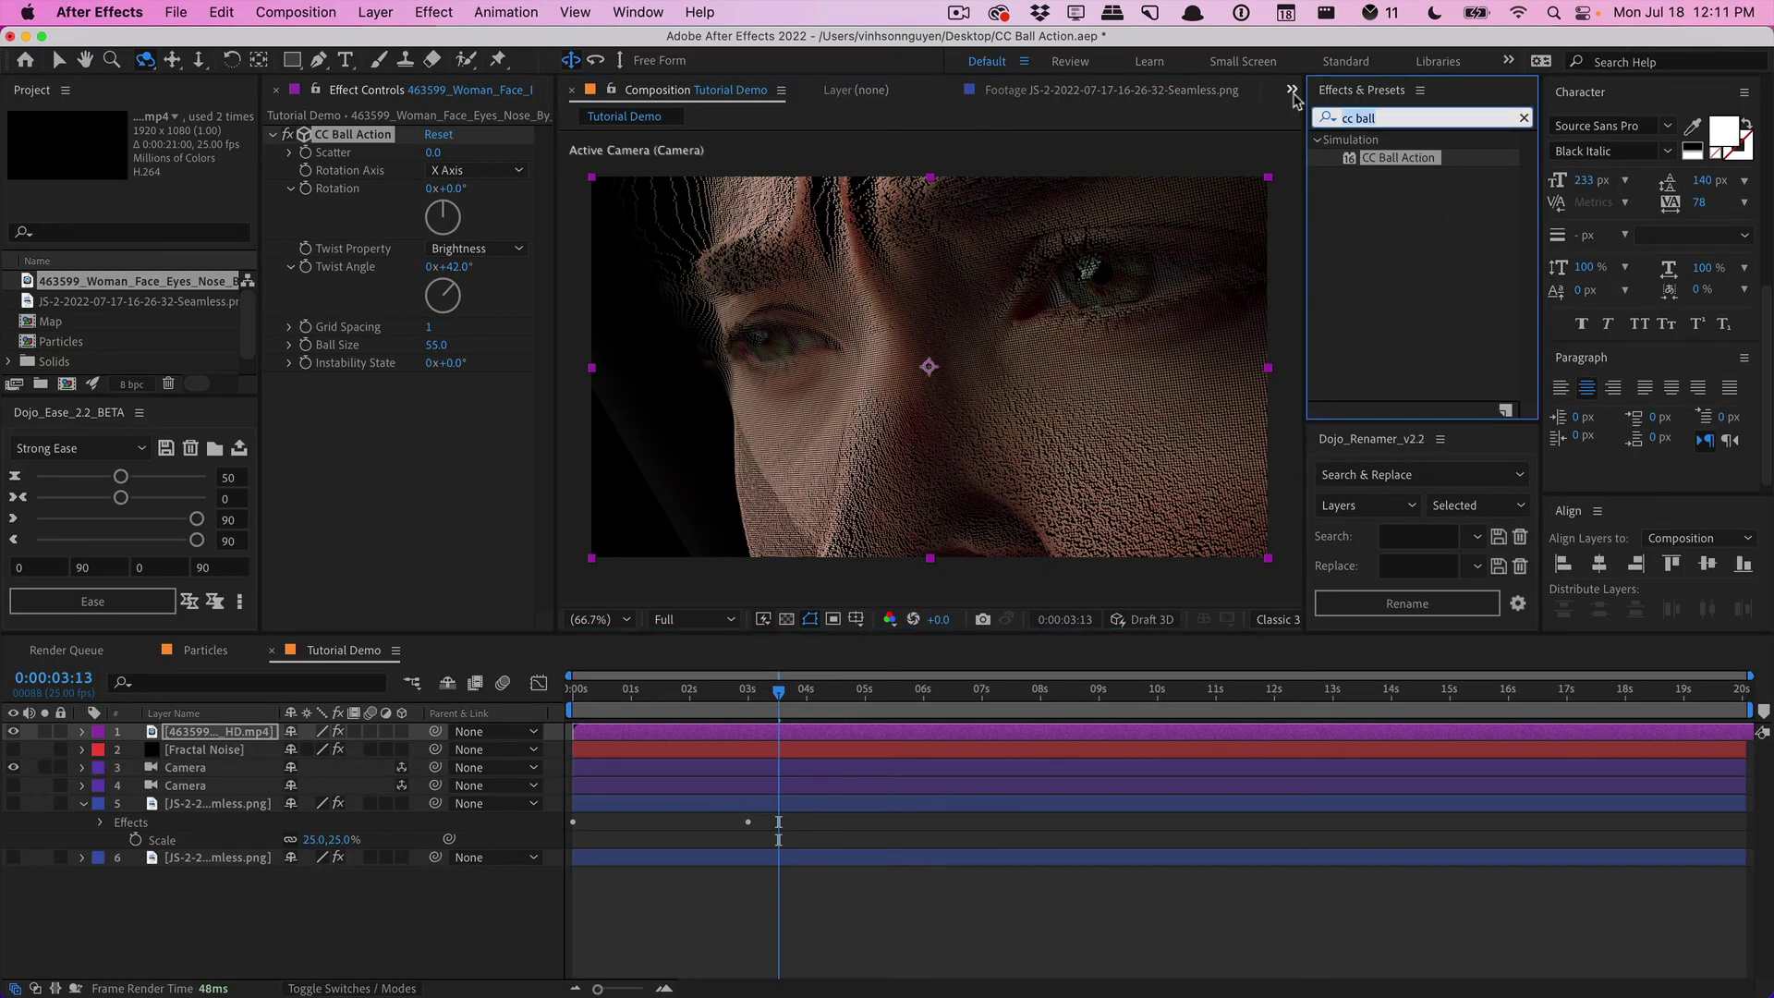
Step: Apply the Tint effect to the face video at 100% black to white and slightly increase CC Ball Action's Twist Angle
type("tint")
left_click_drag(1367, 284, 425, 442)
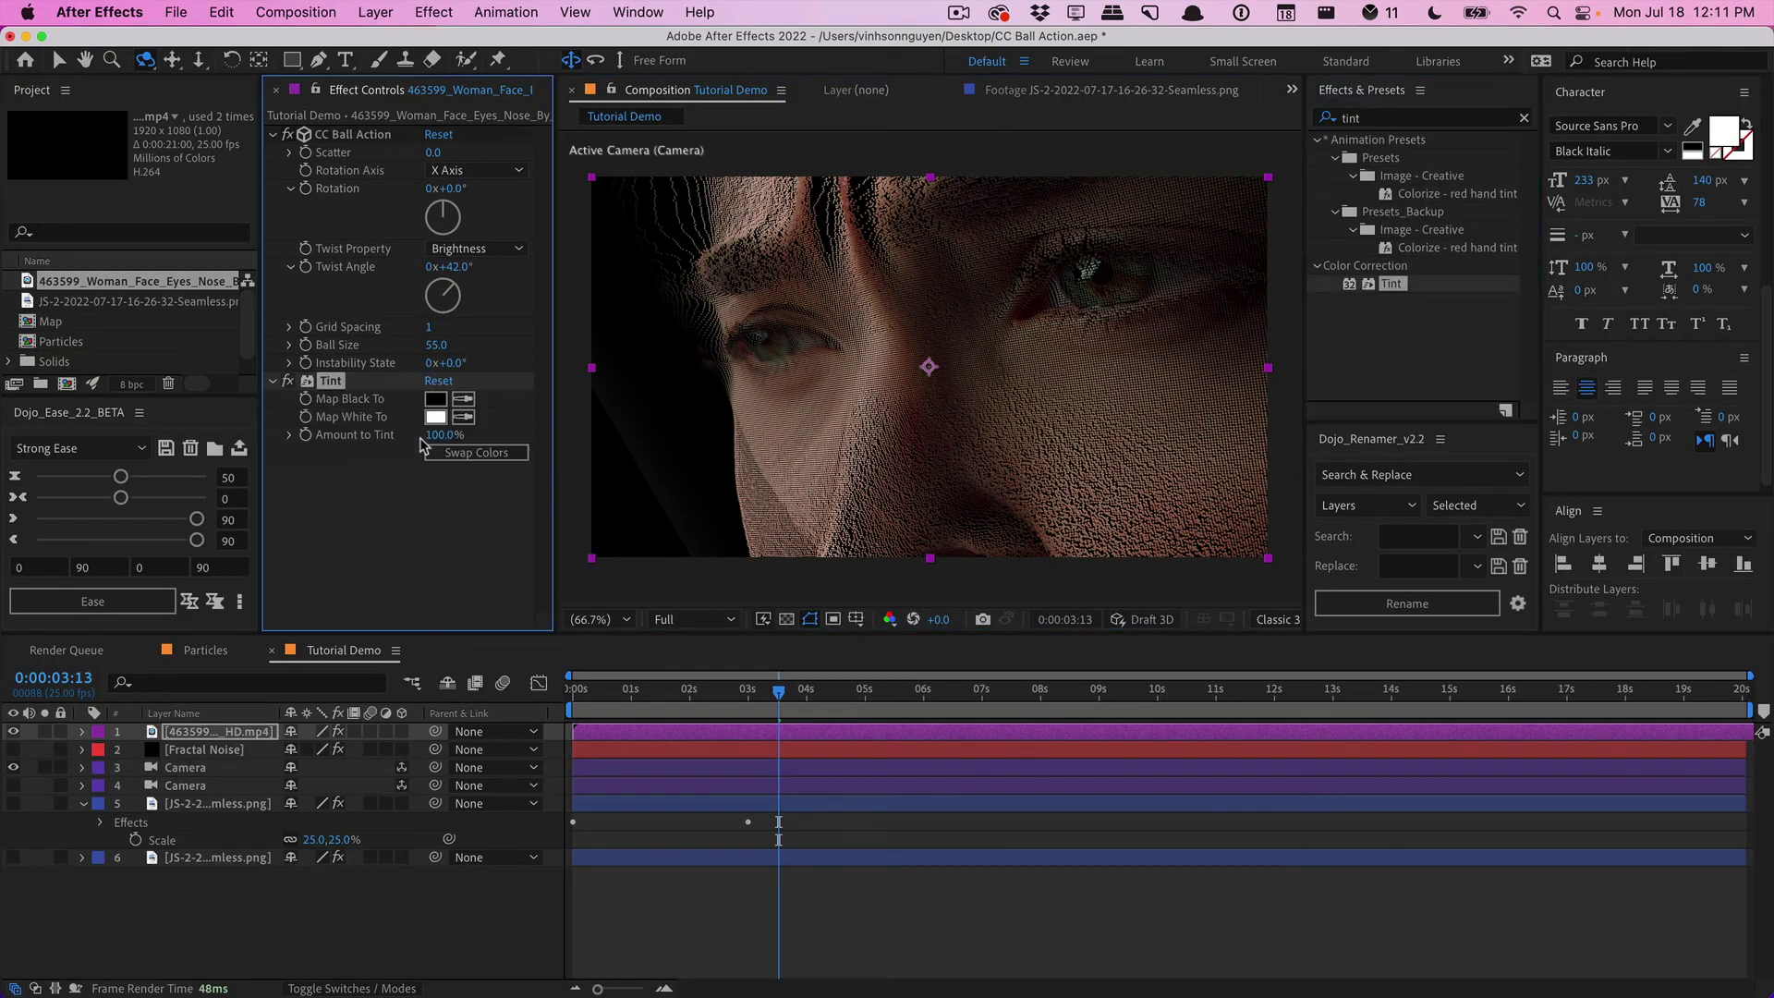
key("v")
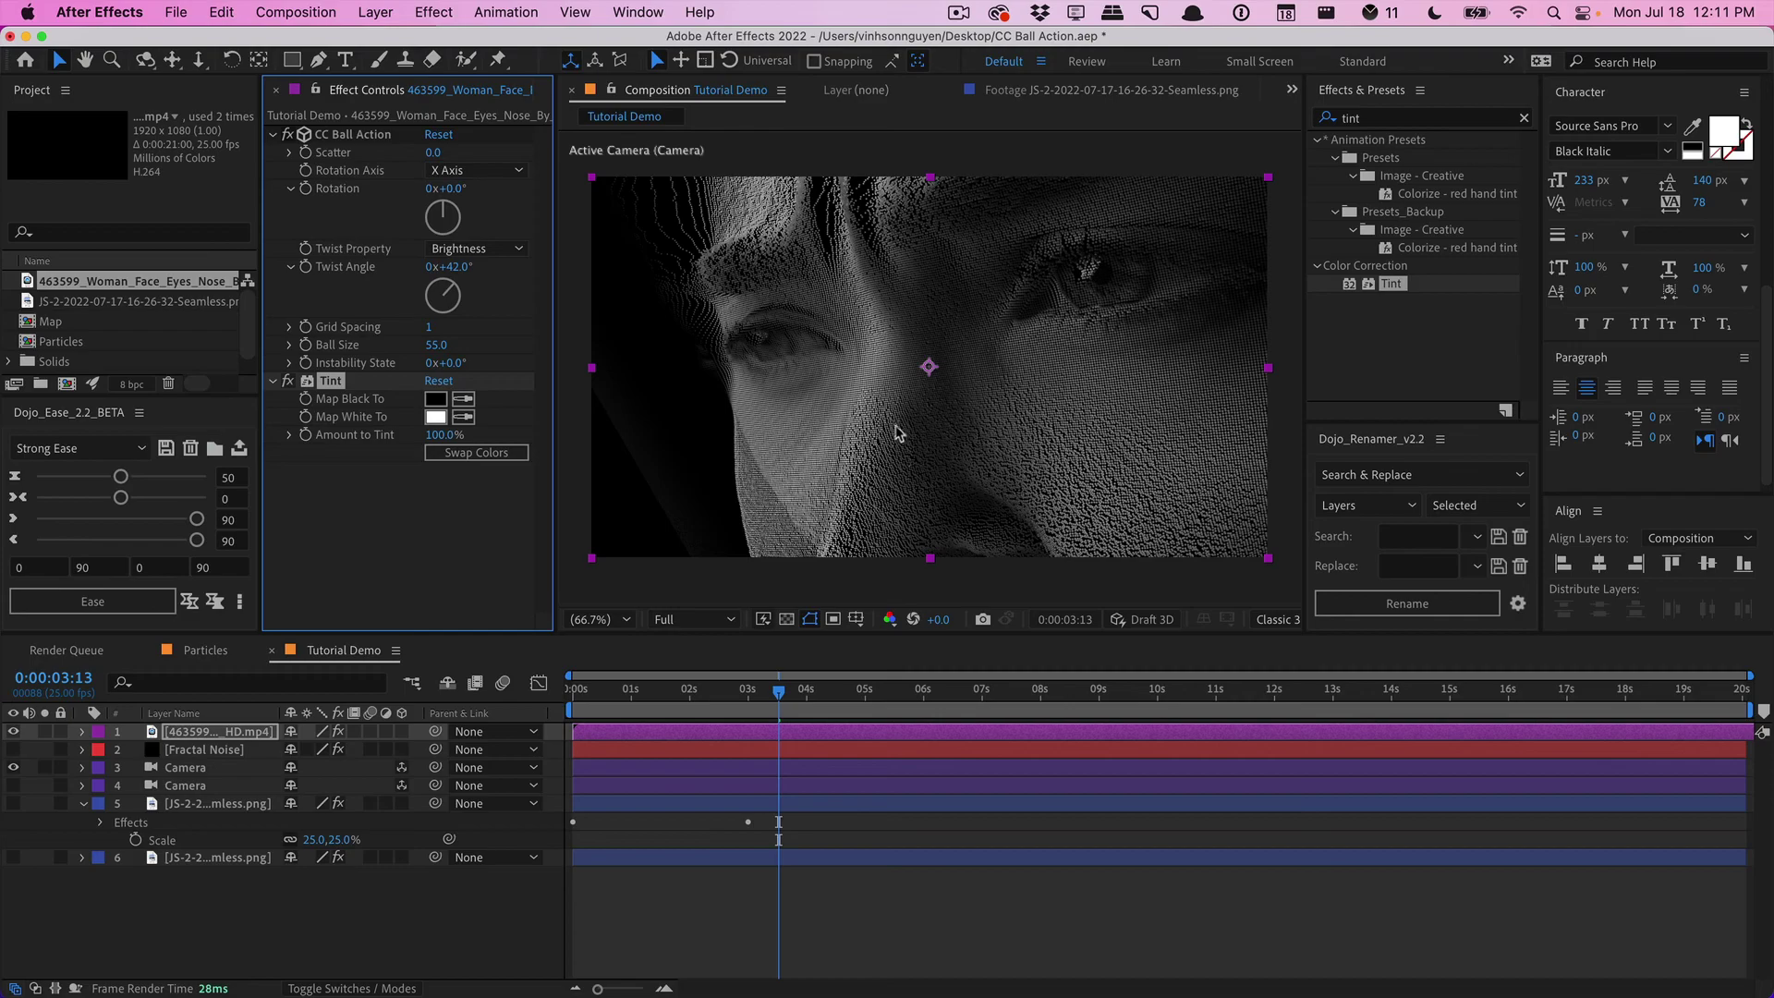
key("c")
mouse_move(837, 451)
left_mouse_down()
mouse_move(907, 440)
mouse_move(835, 469)
left_mouse_up()
left_click_drag(465, 265, 479, 265)
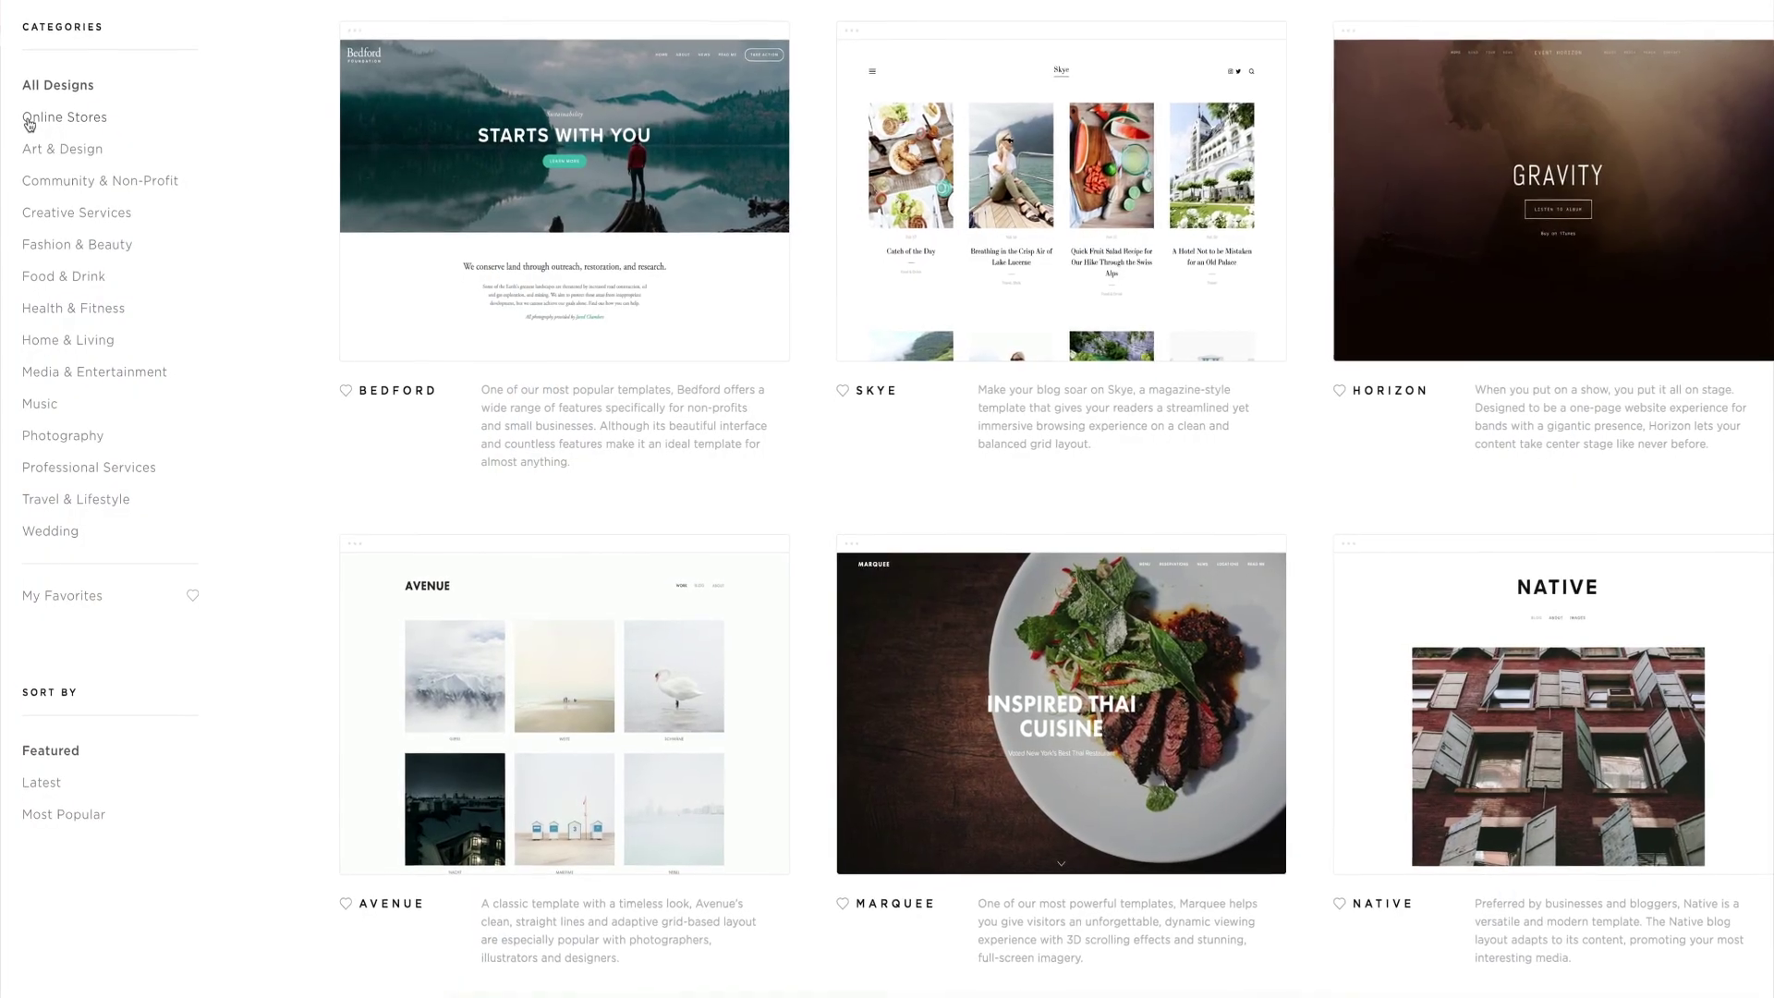
Step: Switch to the website builder's template gallery and browse the Online Stores designs
left_click(29, 125)
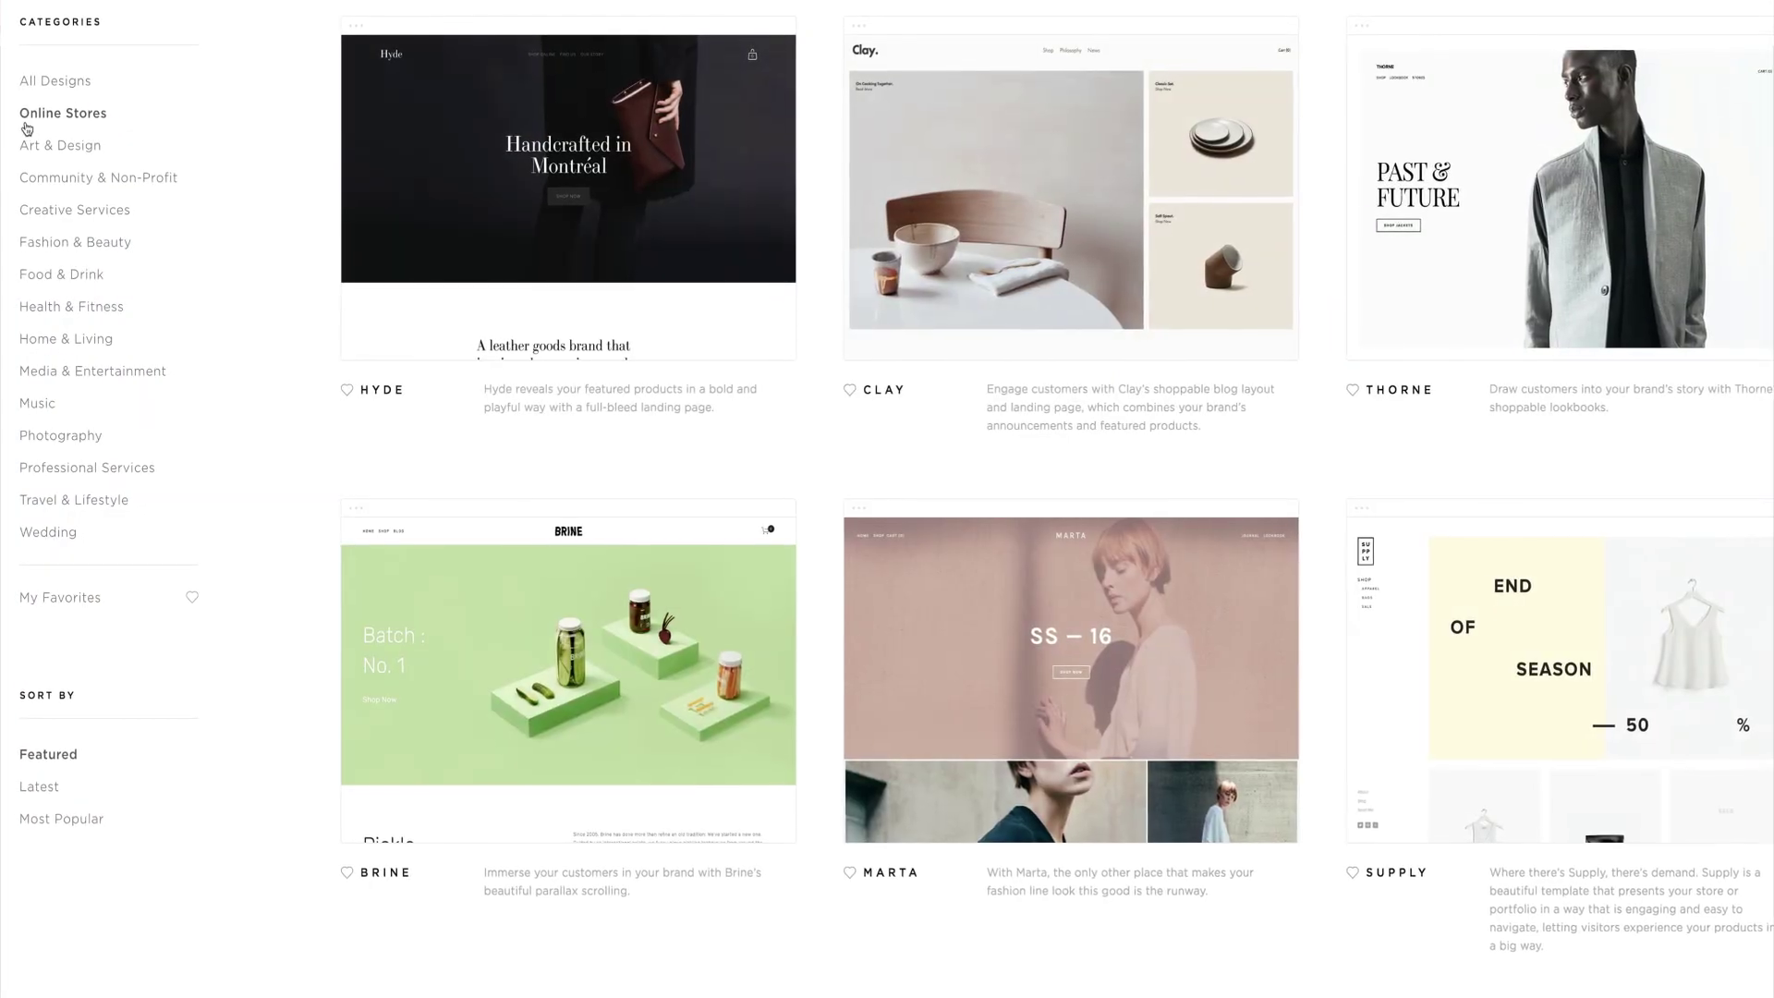
left_click(27, 141)
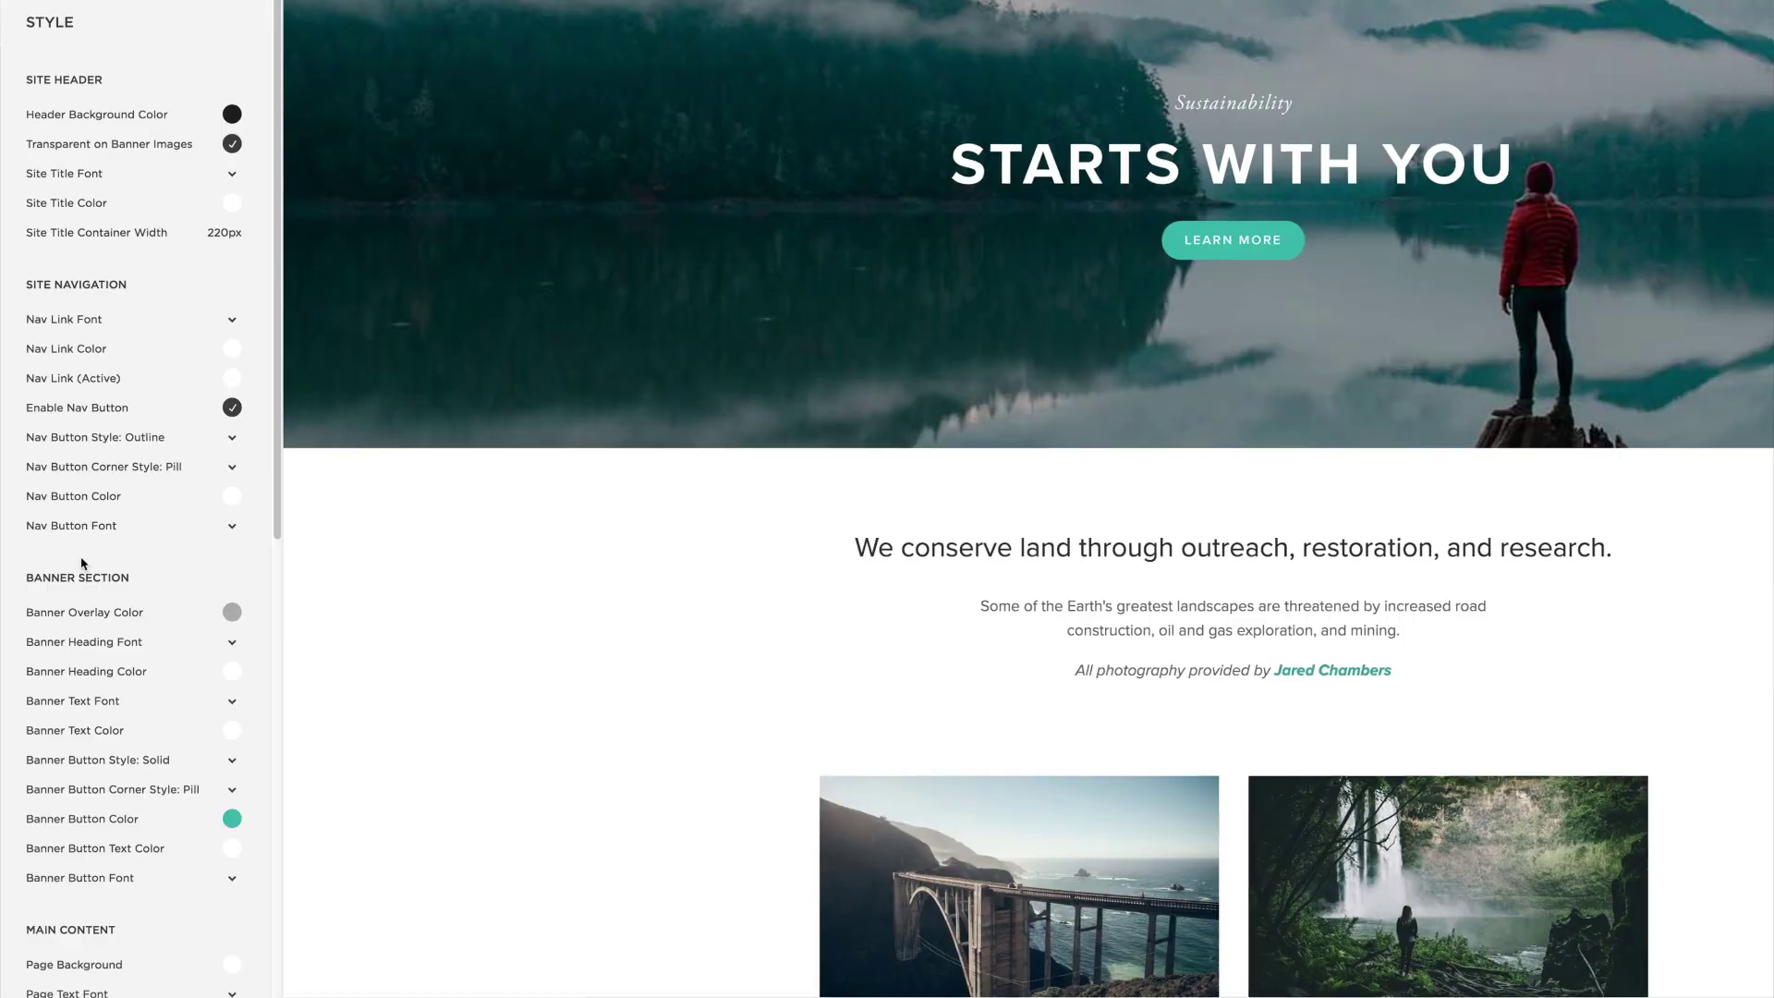
Step: Change the Banner Button Color in the site's style settings to blue, hsl(203, 54%, 45%)
scroll(231, 539, "down", 5)
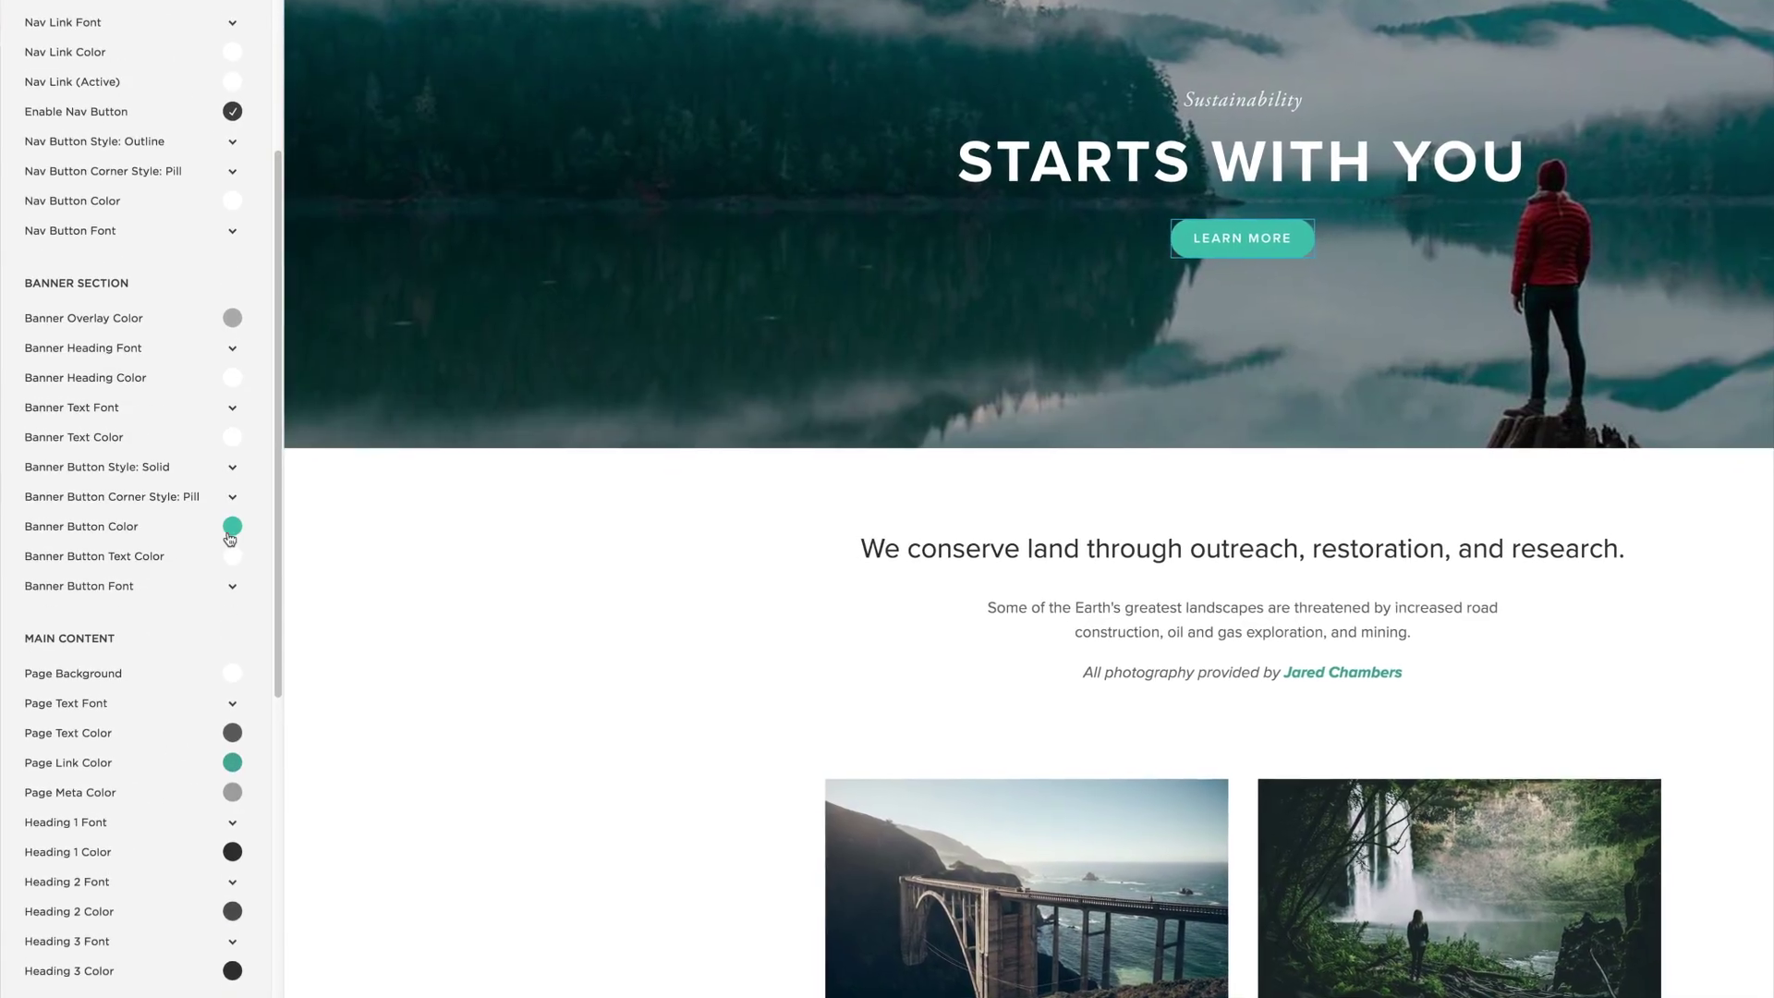
left_click(232, 526)
left_click(146, 407)
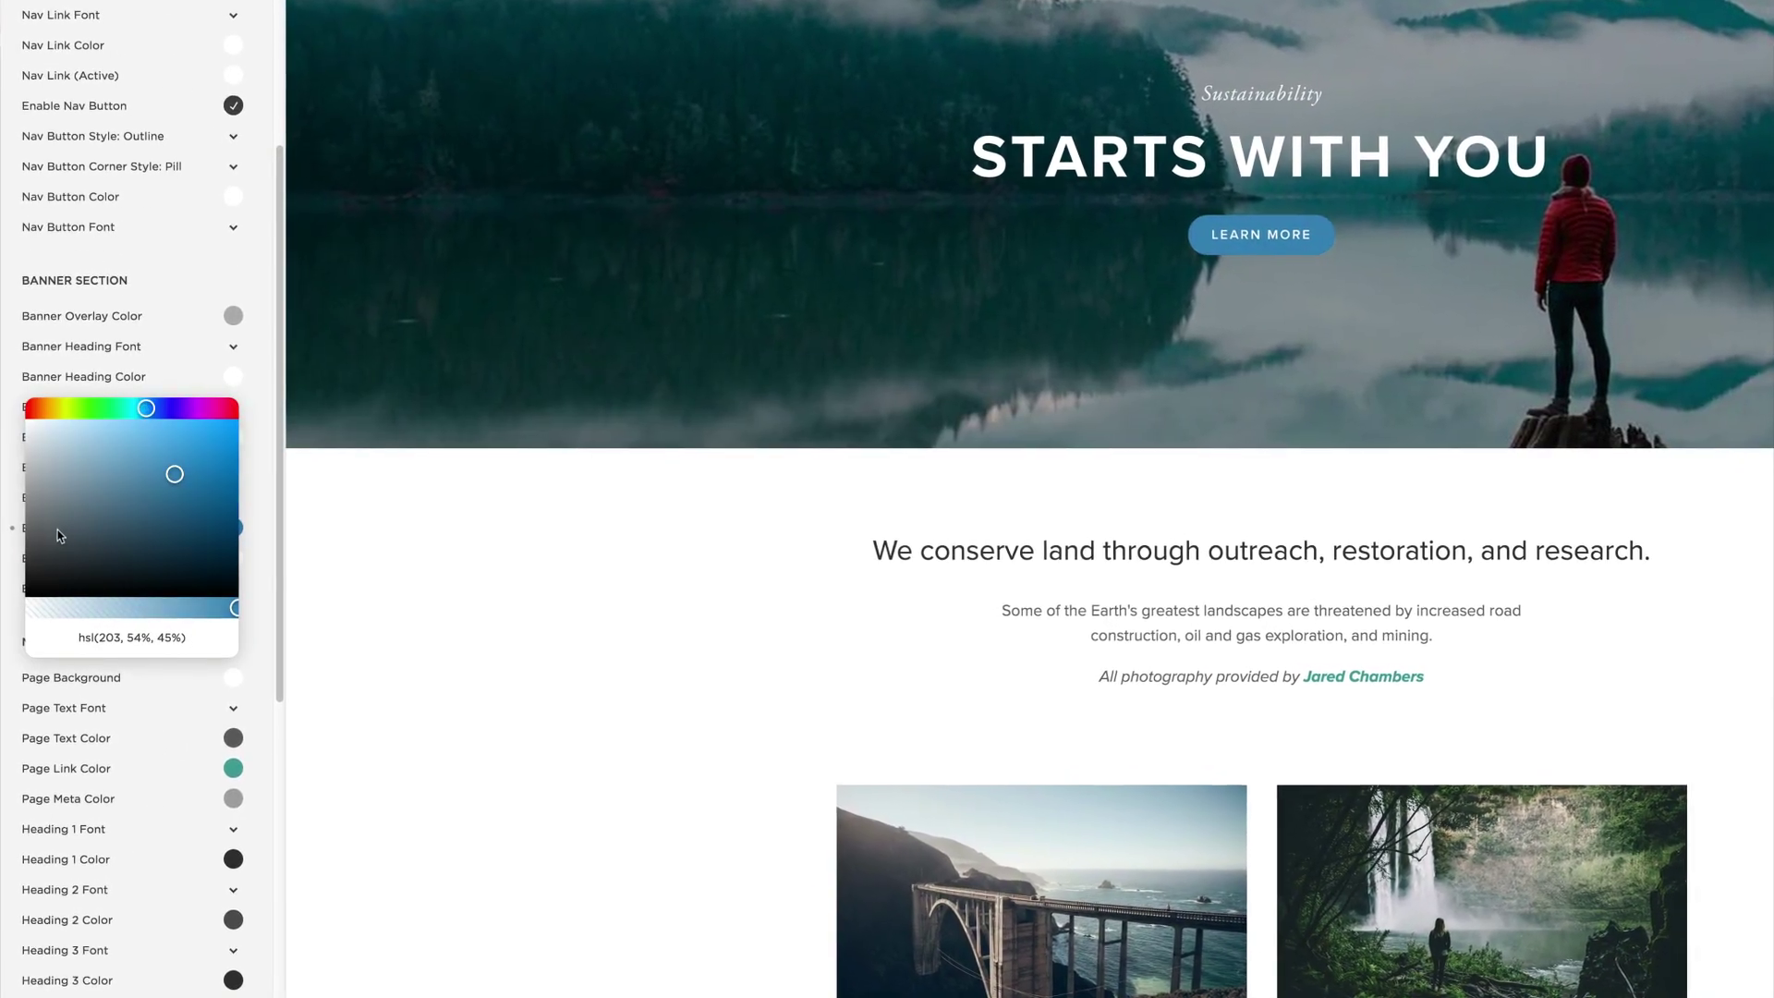
left_click_drag(57, 534, 42, 534)
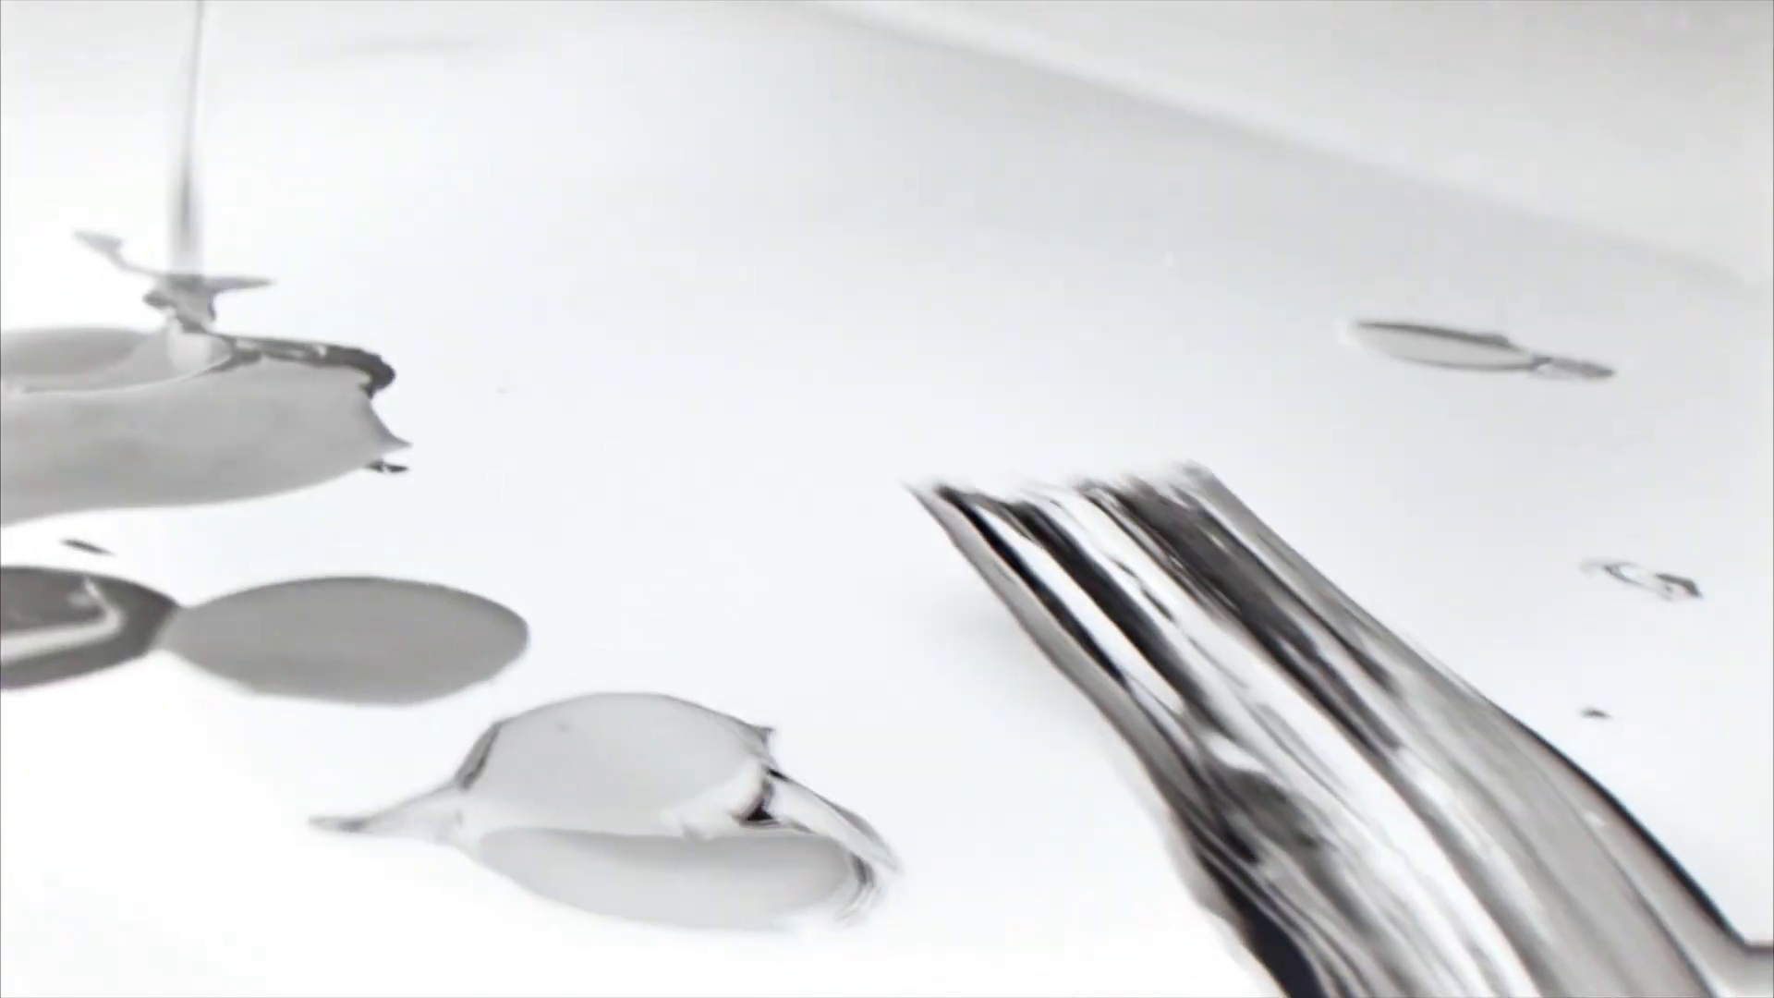